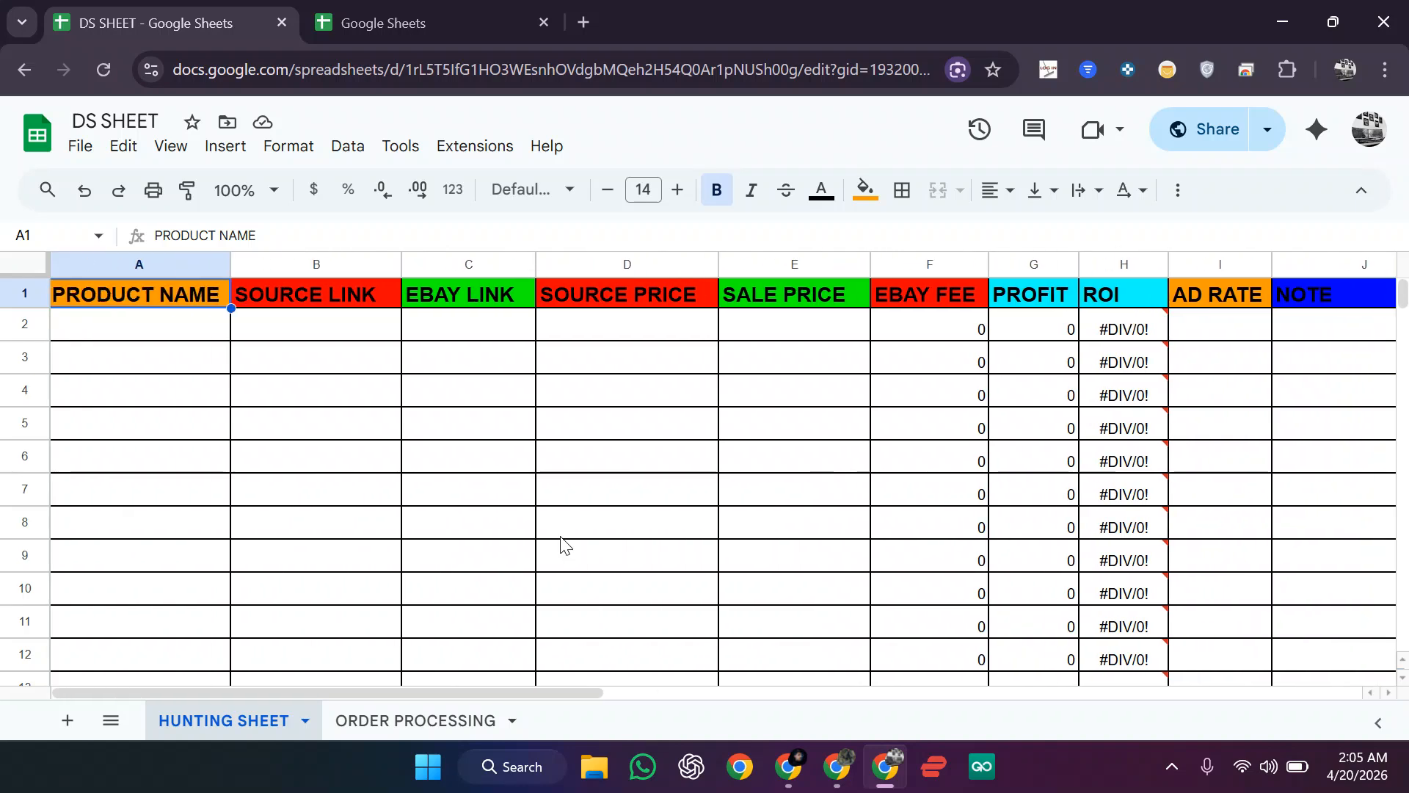
Step: Switch to the ORDER PROCESSING sheet and look over its columns from DATE to GMAIL
key(ctrl+shift+Page_Down)
scroll(540, 434, left, 2)
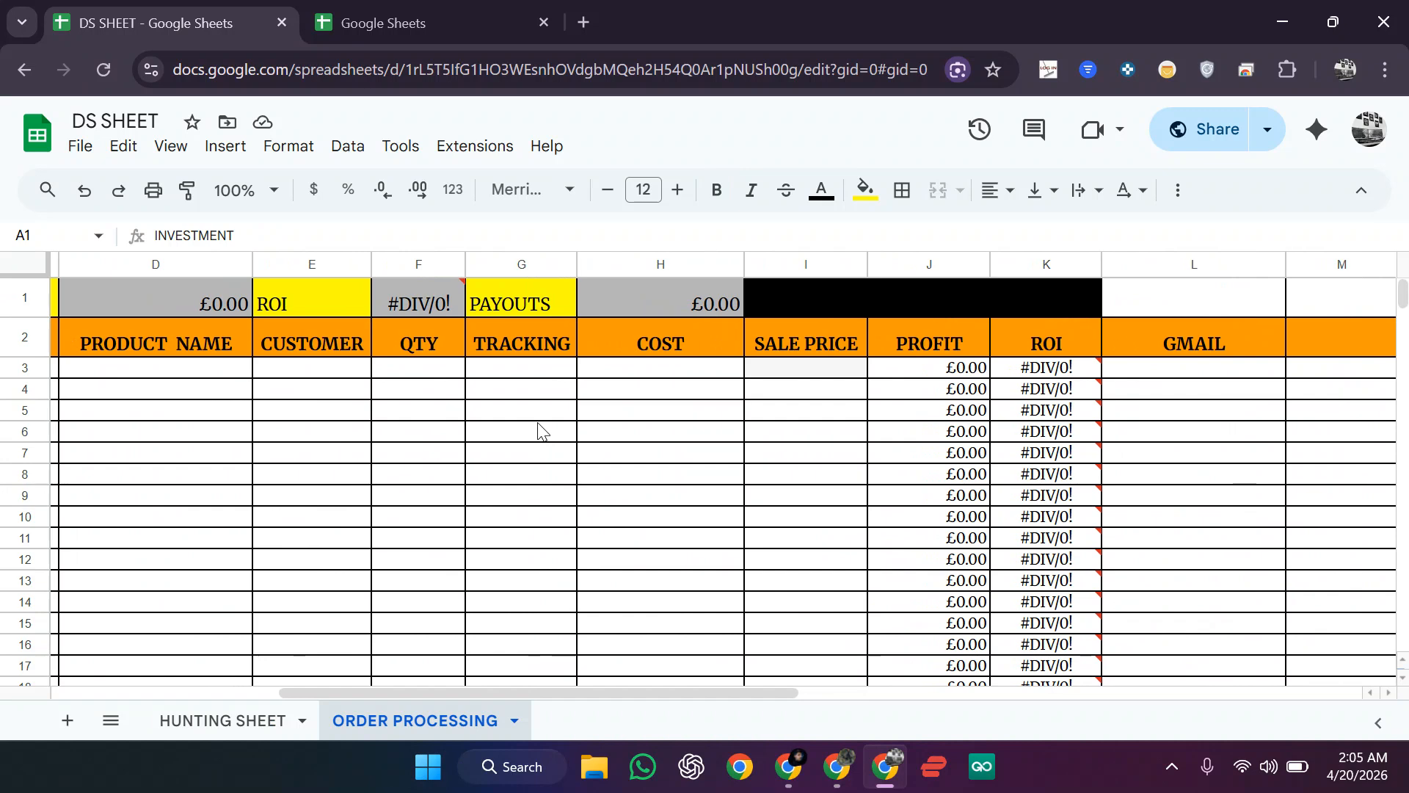
click(532, 366)
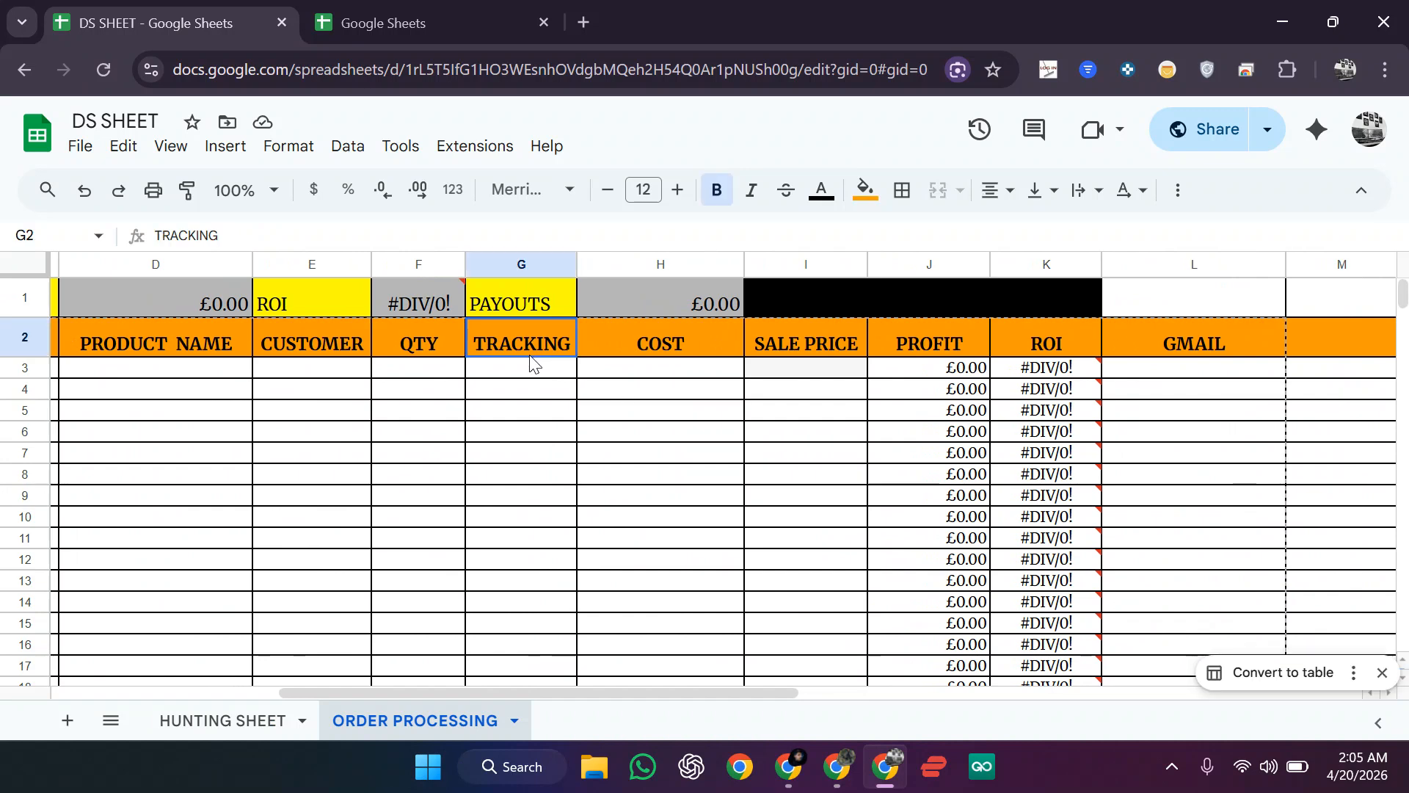
click(547, 497)
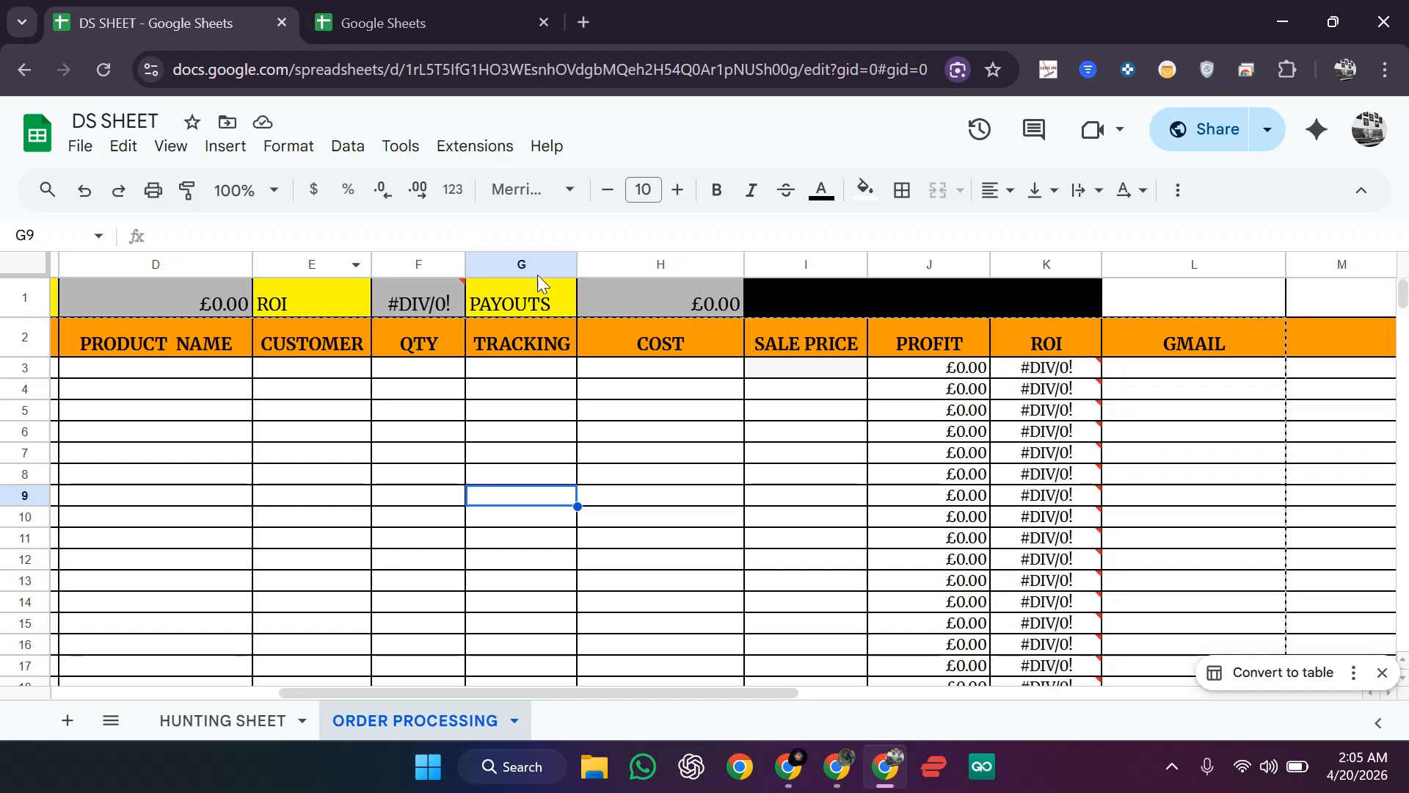
scroll(642, 544, left, 5)
click(758, 560)
scroll(761, 562, left, 2)
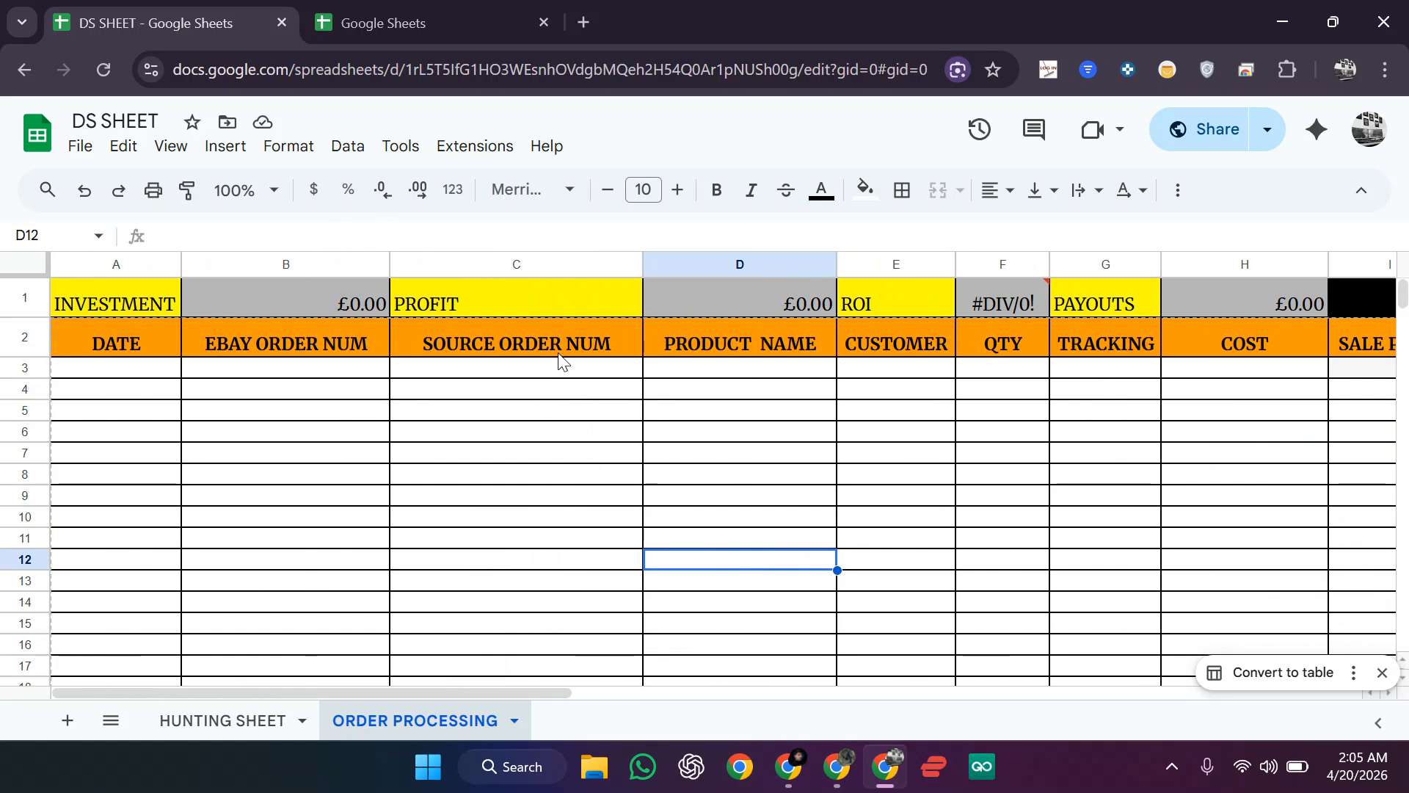
Step: Open Google Sheets in a new browser tab via the Google apps panel
click(435, 33)
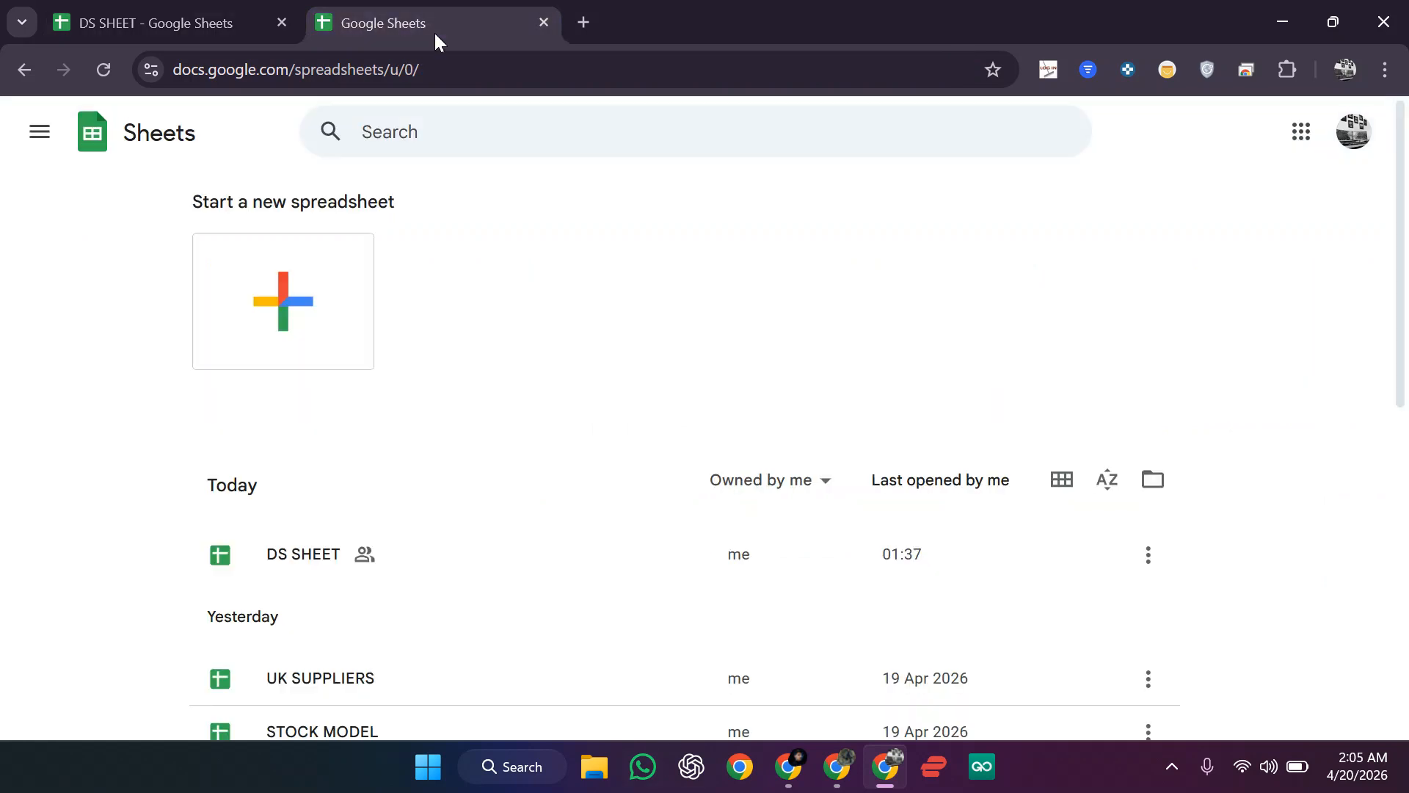
click(583, 24)
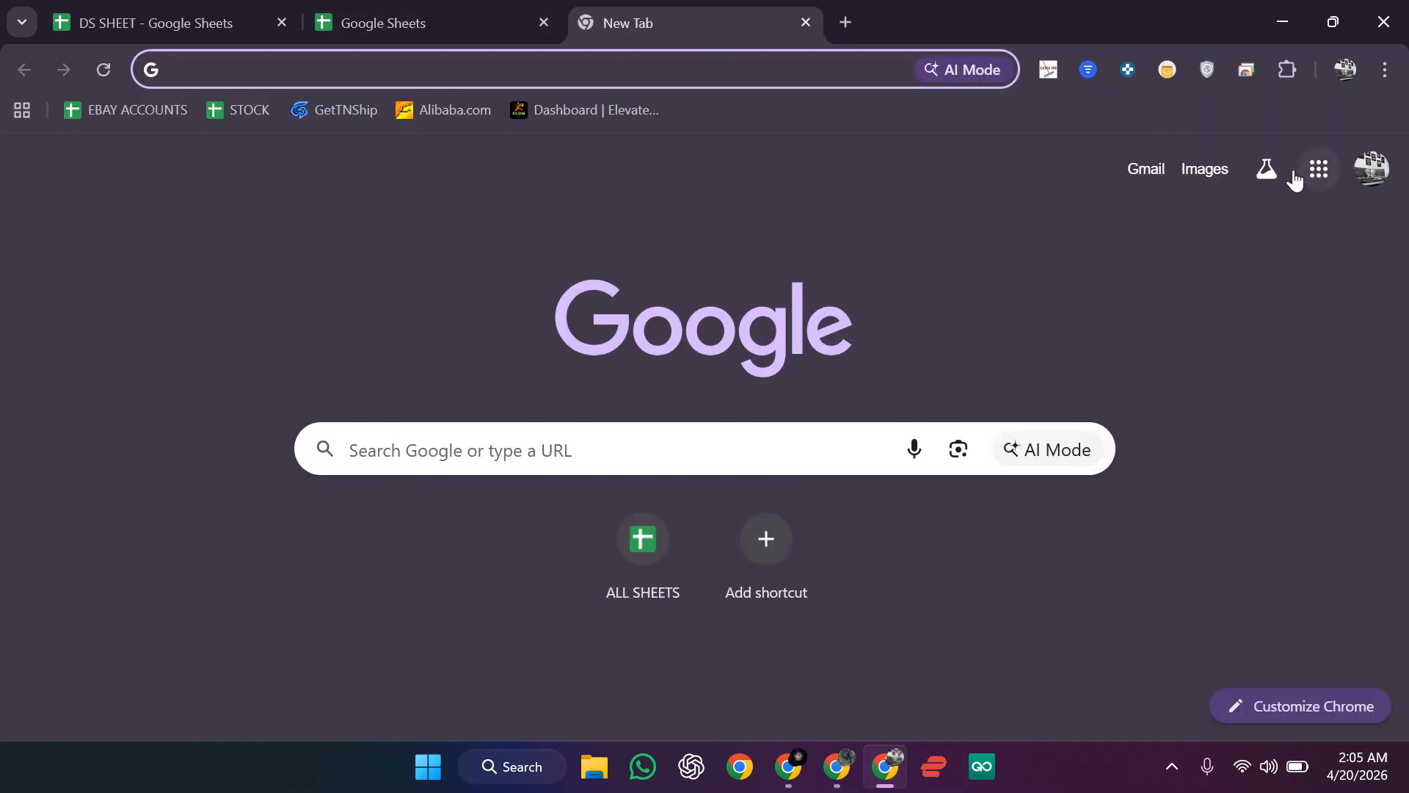
click(1314, 173)
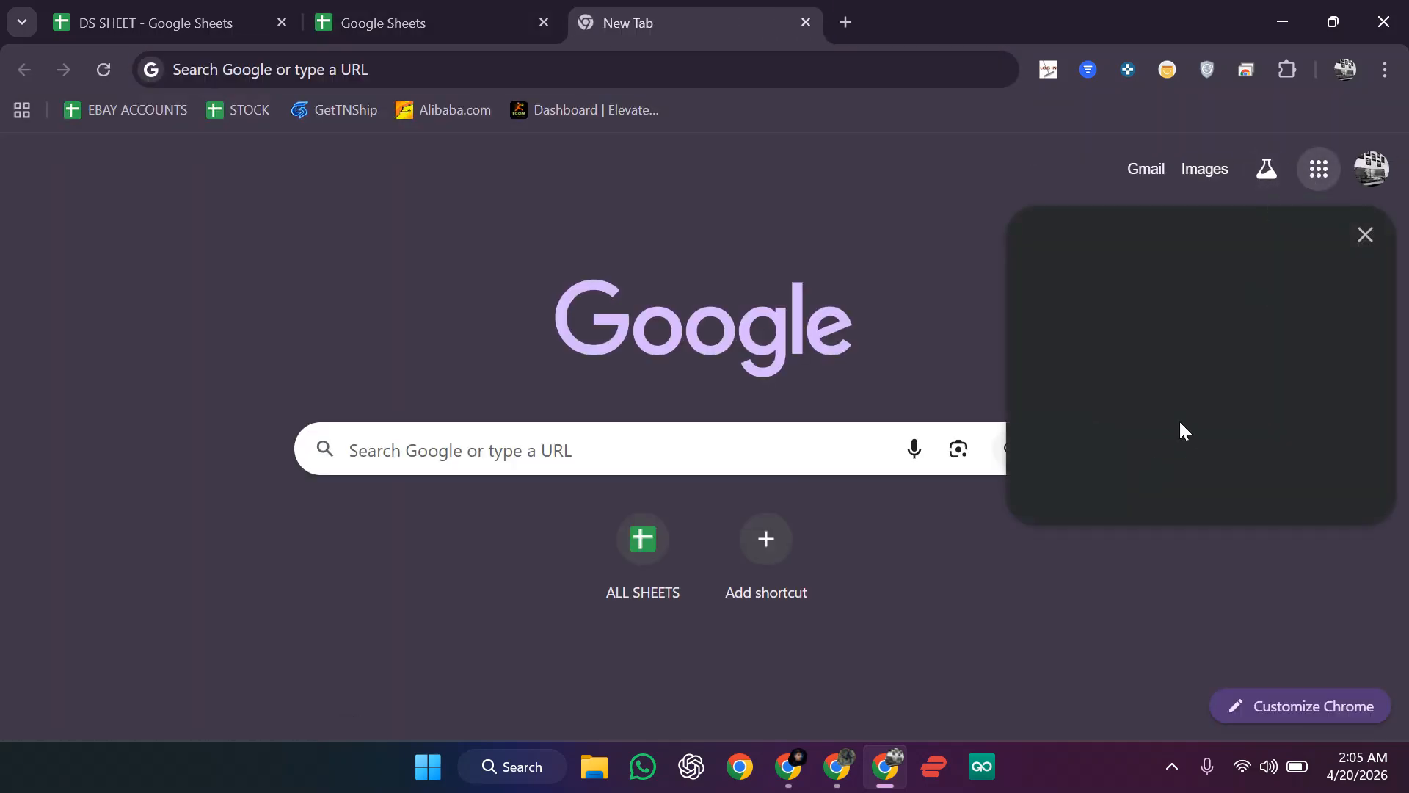
click(971, 149)
click(1317, 182)
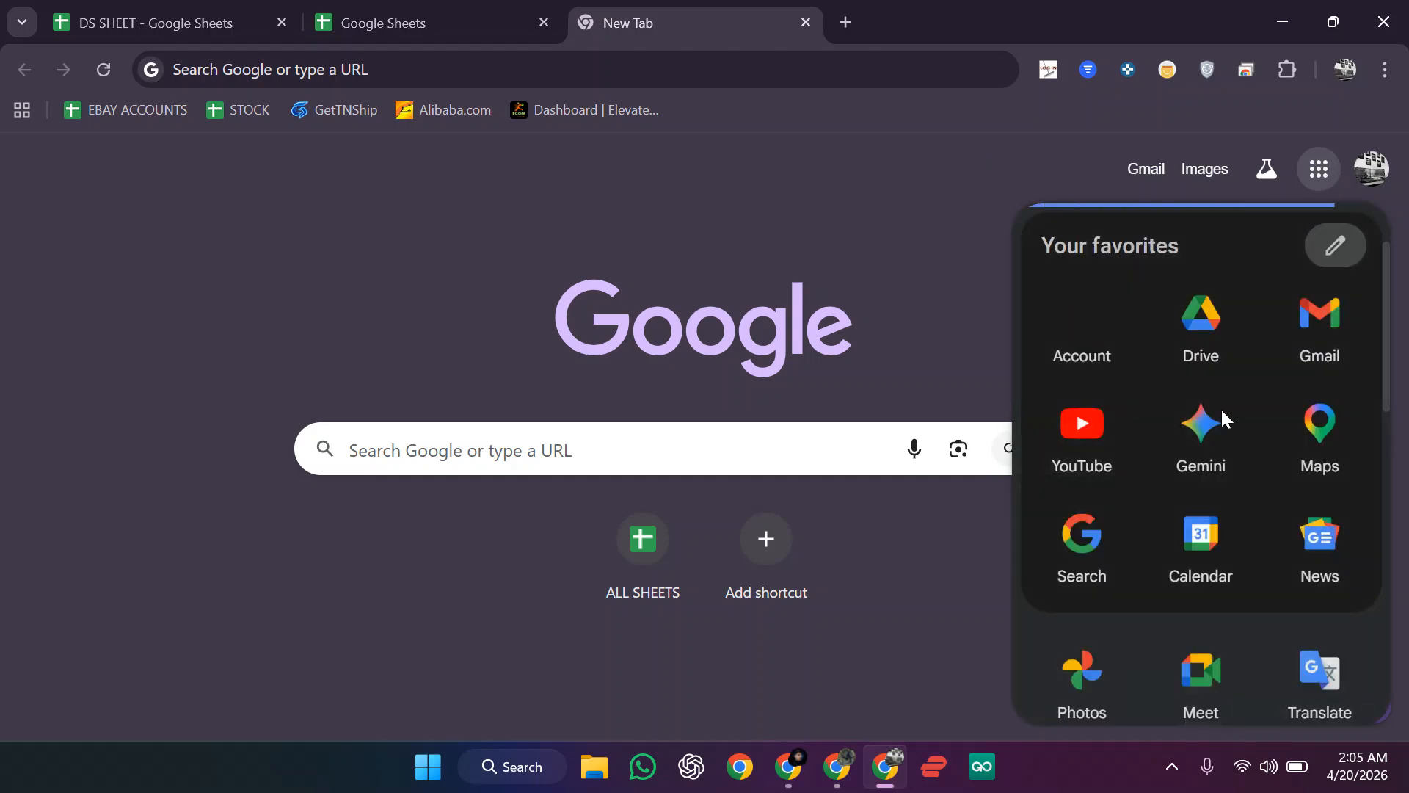
scroll(1175, 533, down, 2)
click(1191, 669)
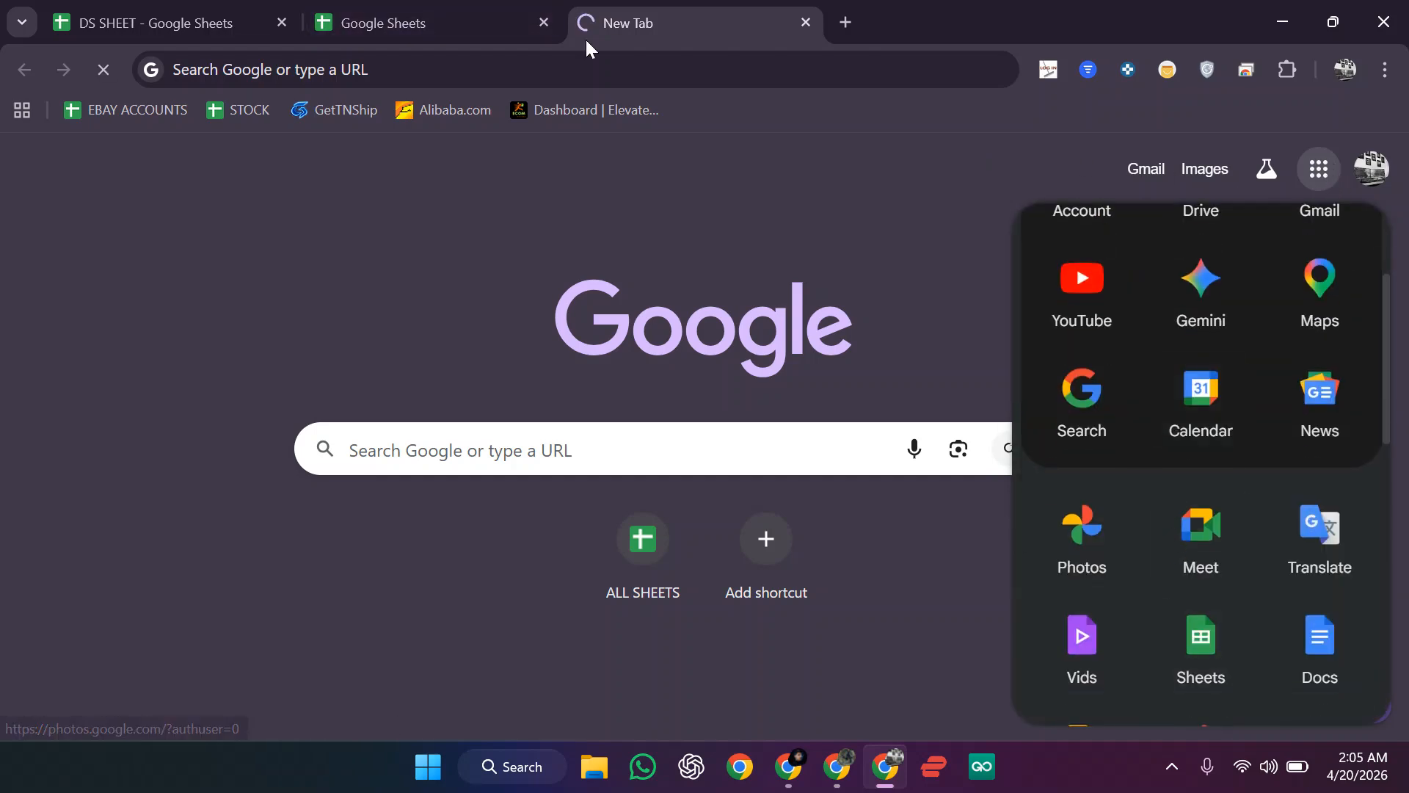
Step: Close the extra home tab and start a new blank spreadsheet
click(544, 23)
click(284, 297)
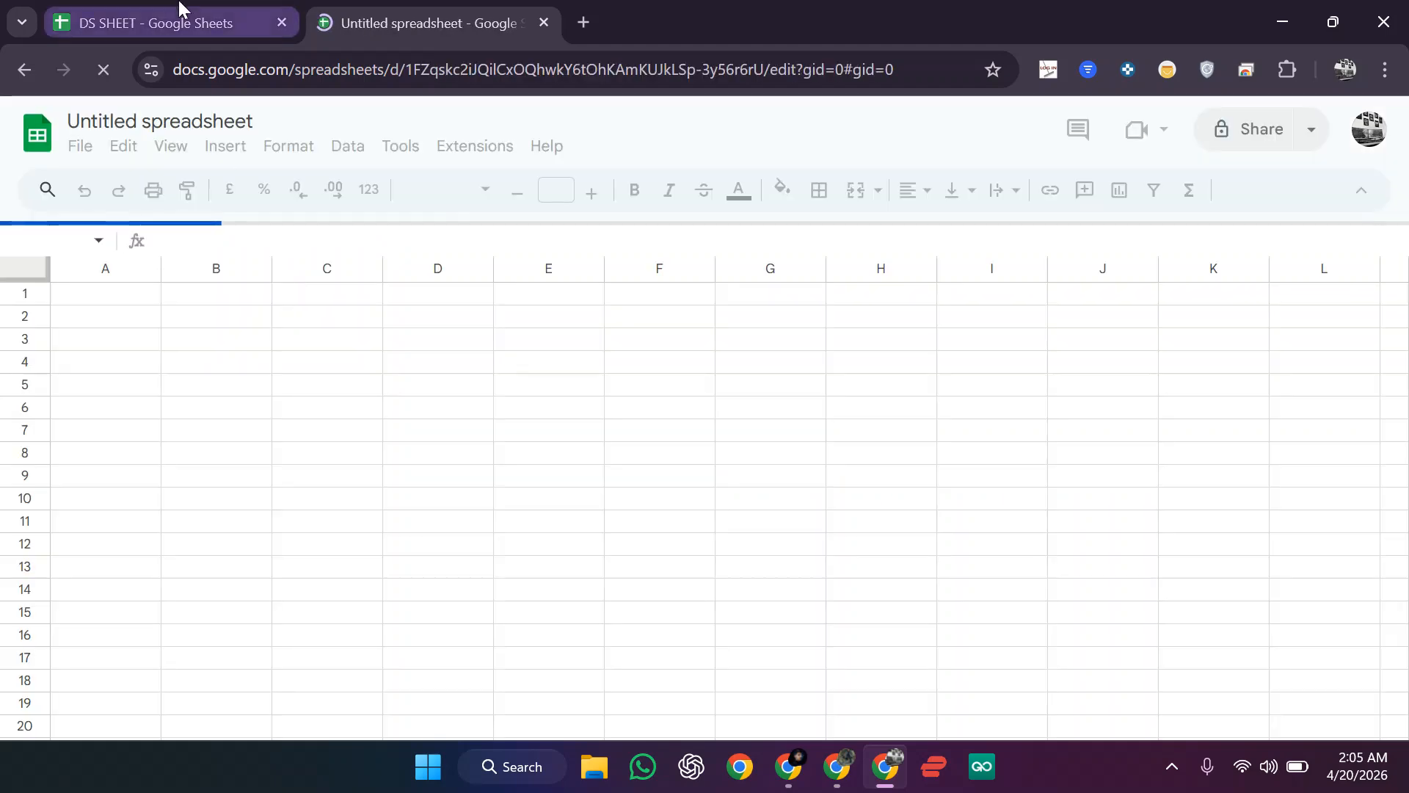
click(183, 14)
click(441, 9)
click(373, 458)
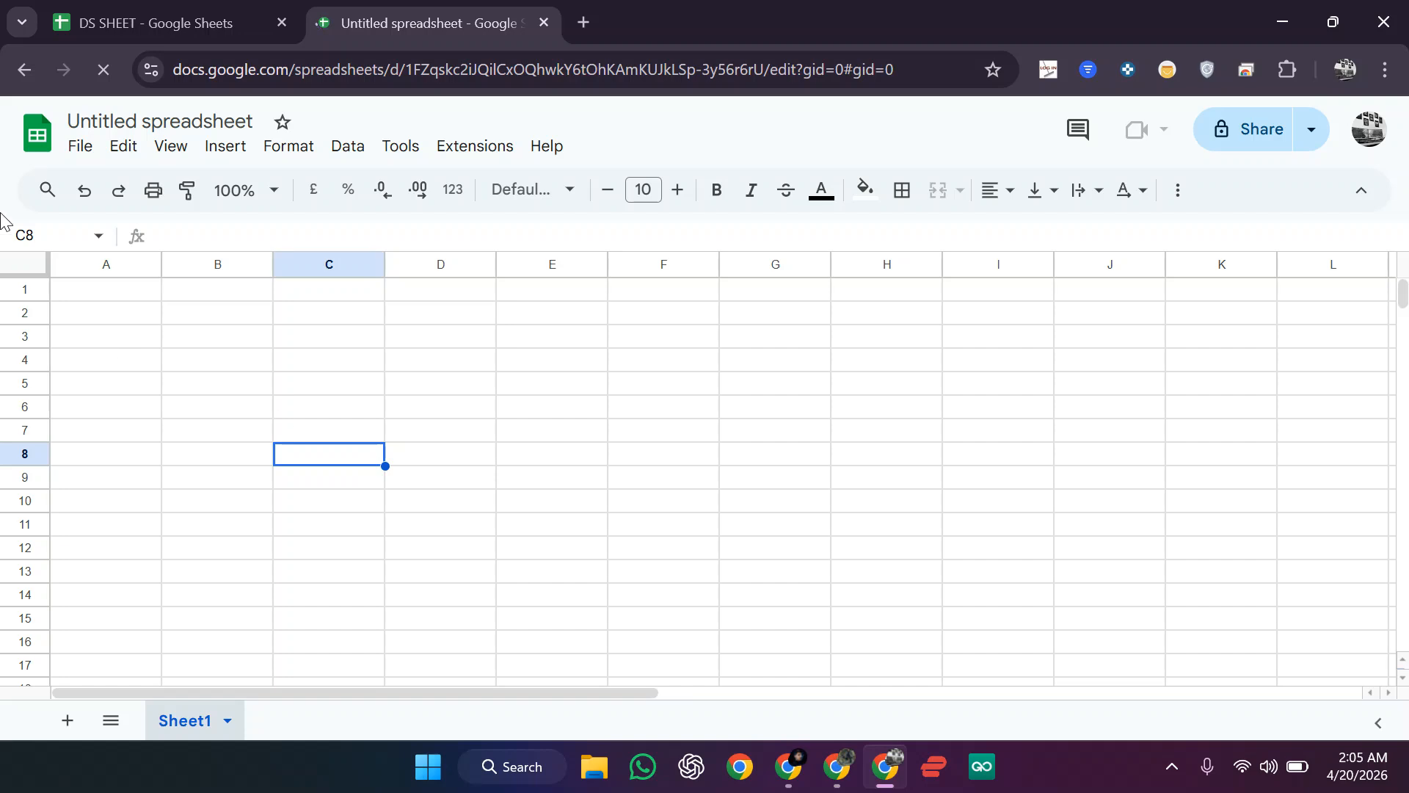
Step: Make row 1 taller and widen columns A, B, C, E and G
drag(27, 301, 25, 312)
click(1361, 200)
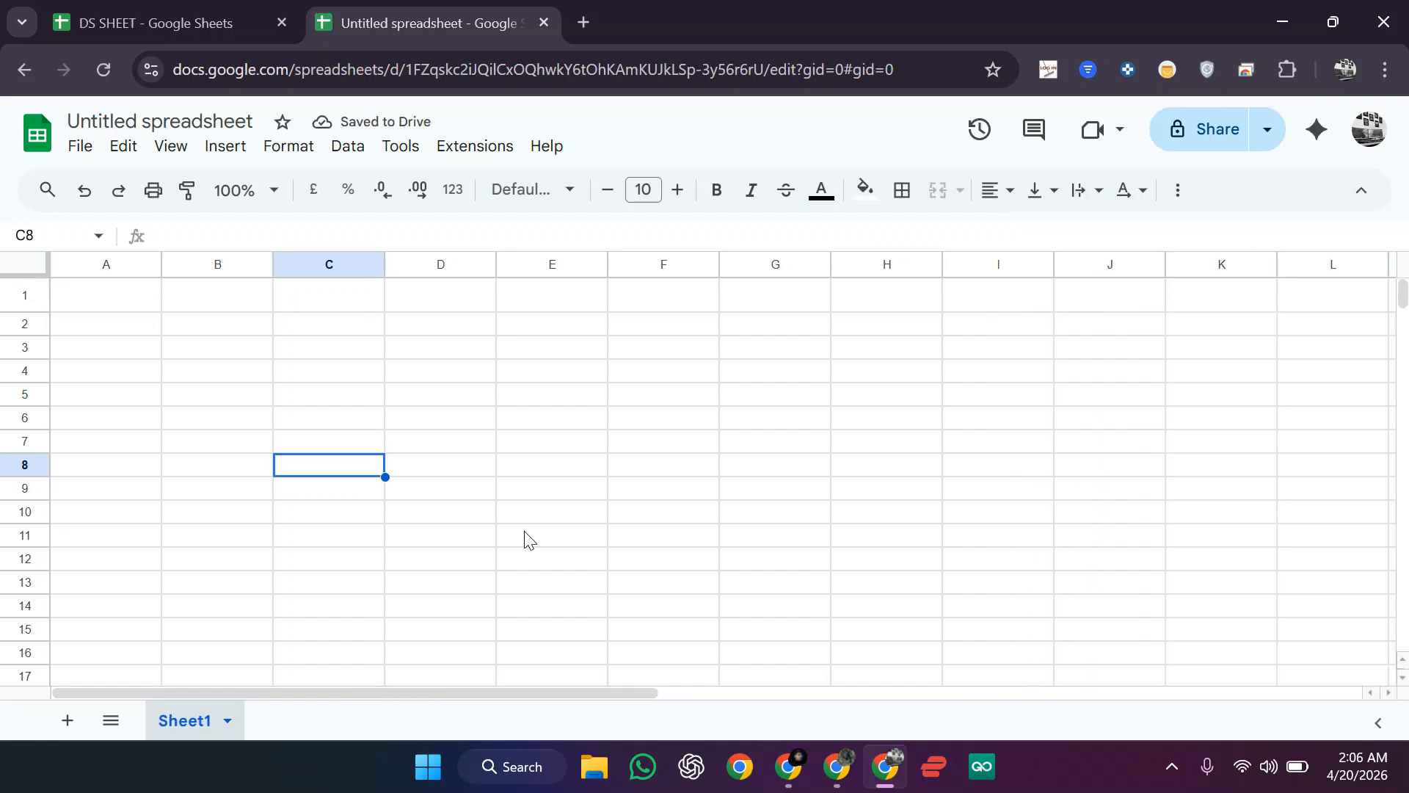
drag(27, 323, 28, 315)
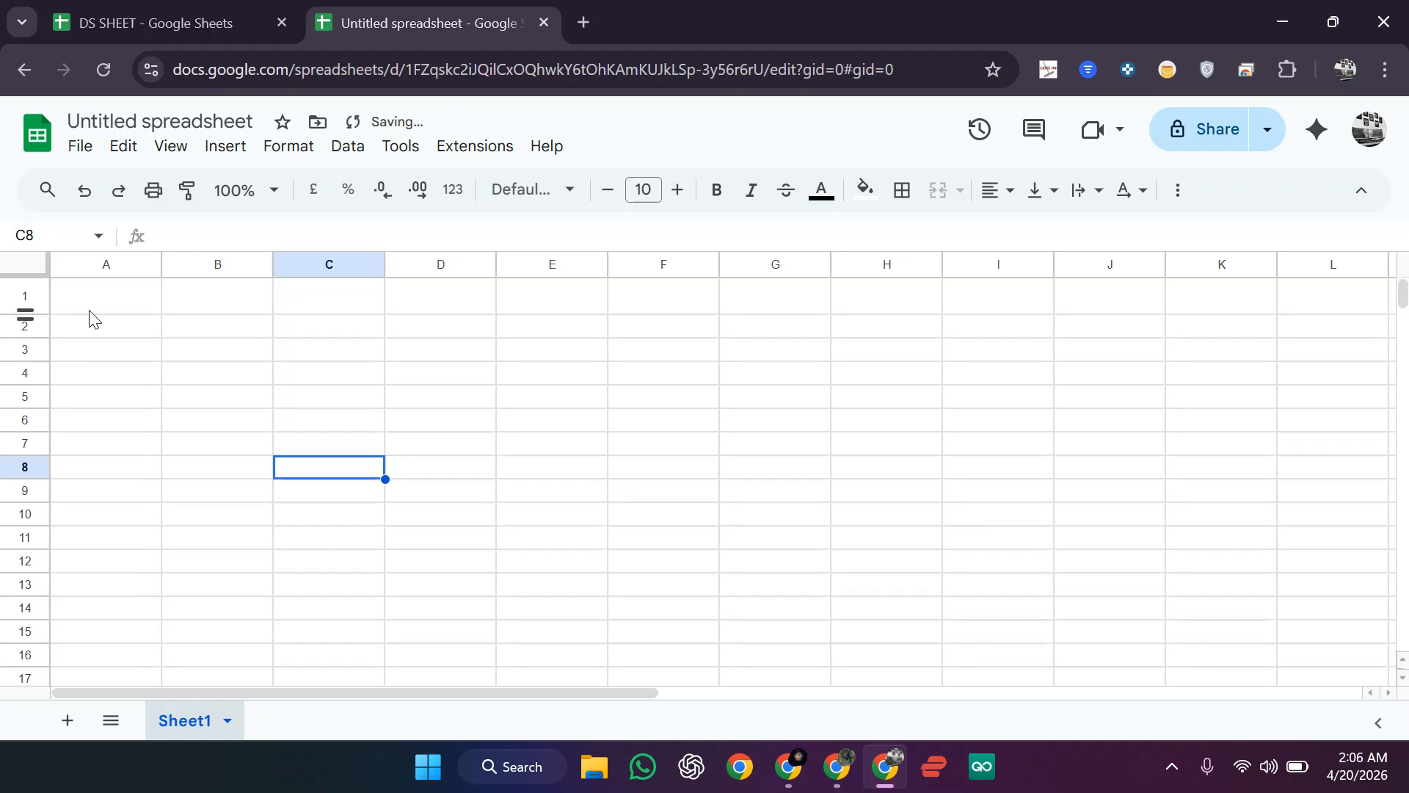
drag(161, 261, 203, 261)
drag(199, 258, 213, 263)
click(523, 495)
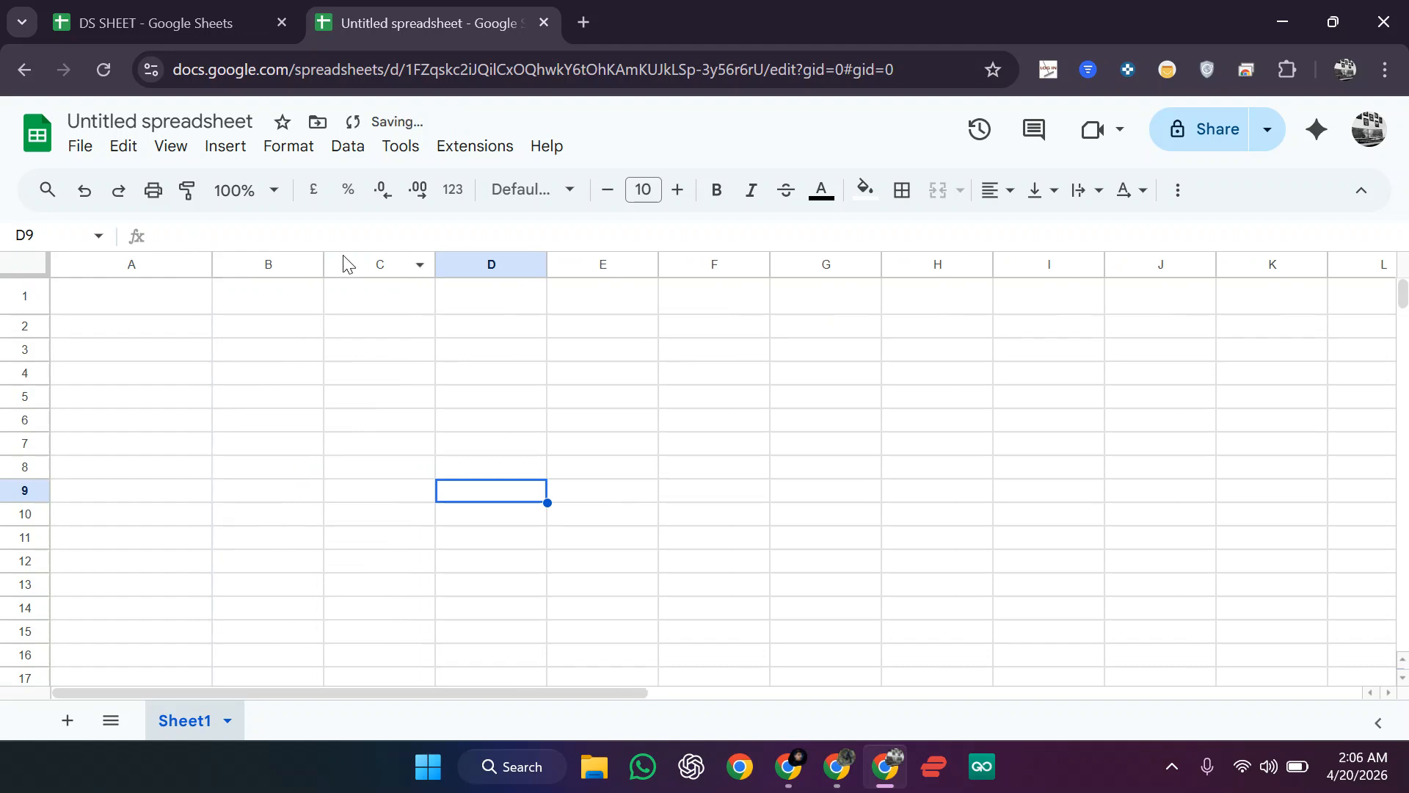
drag(320, 263, 330, 262)
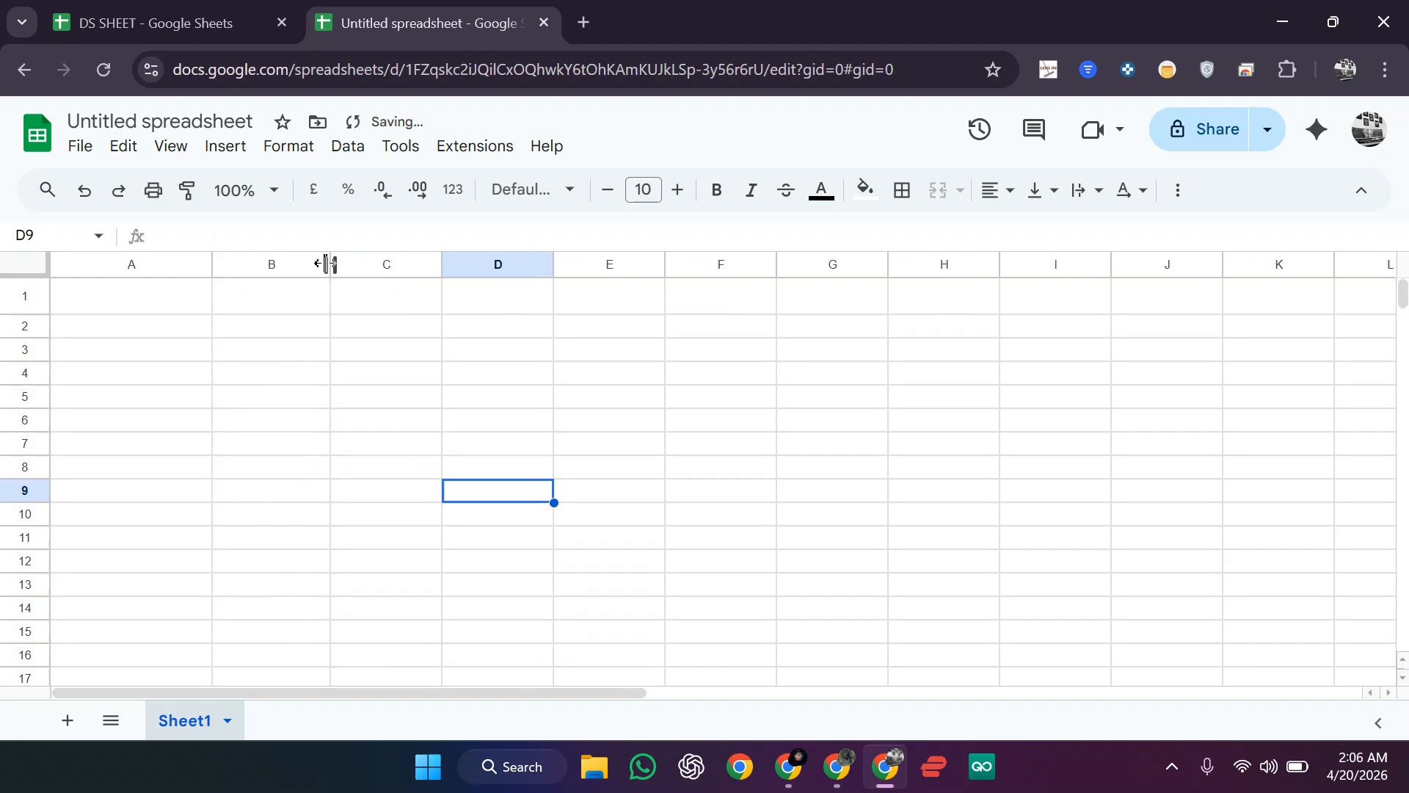
drag(441, 263, 468, 262)
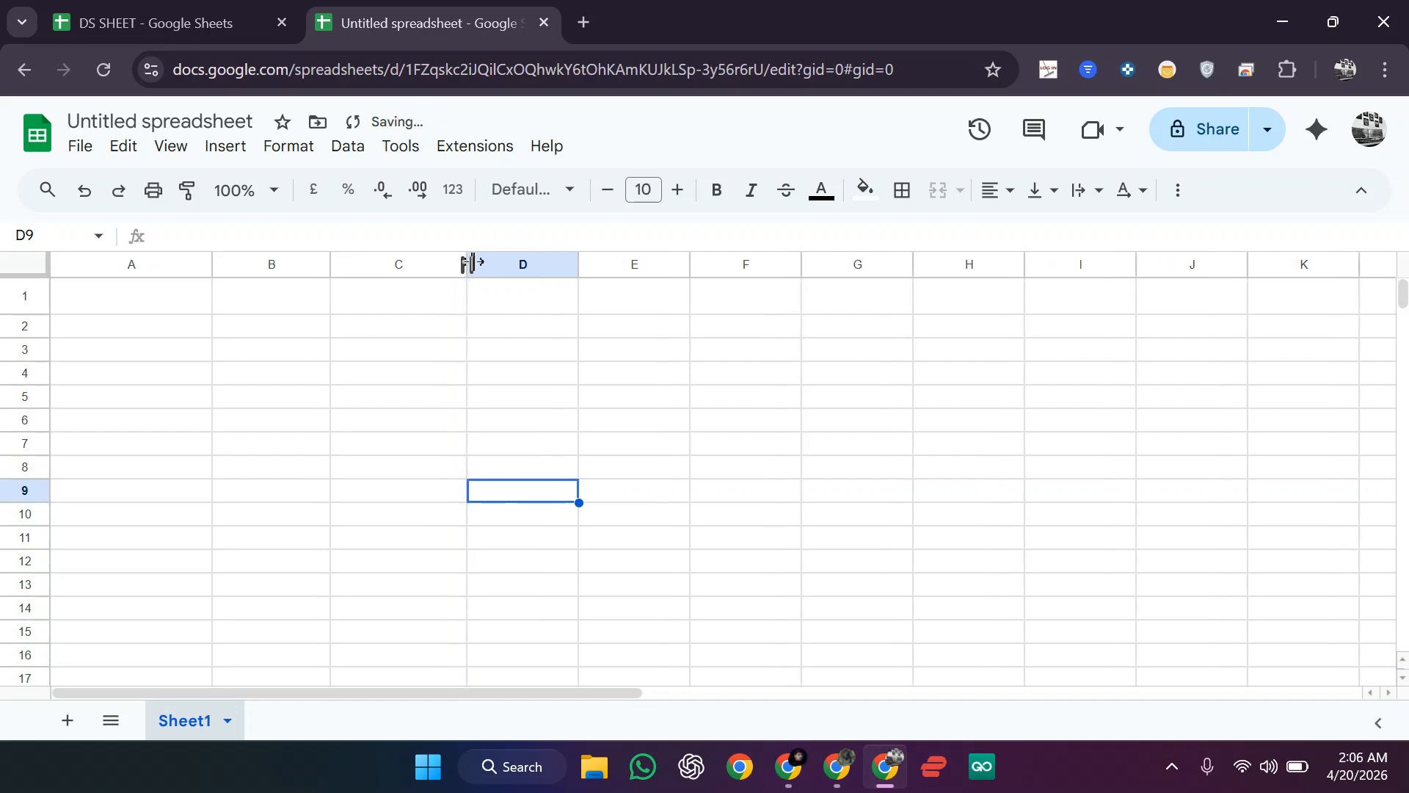
drag(692, 263, 720, 264)
drag(945, 264, 977, 265)
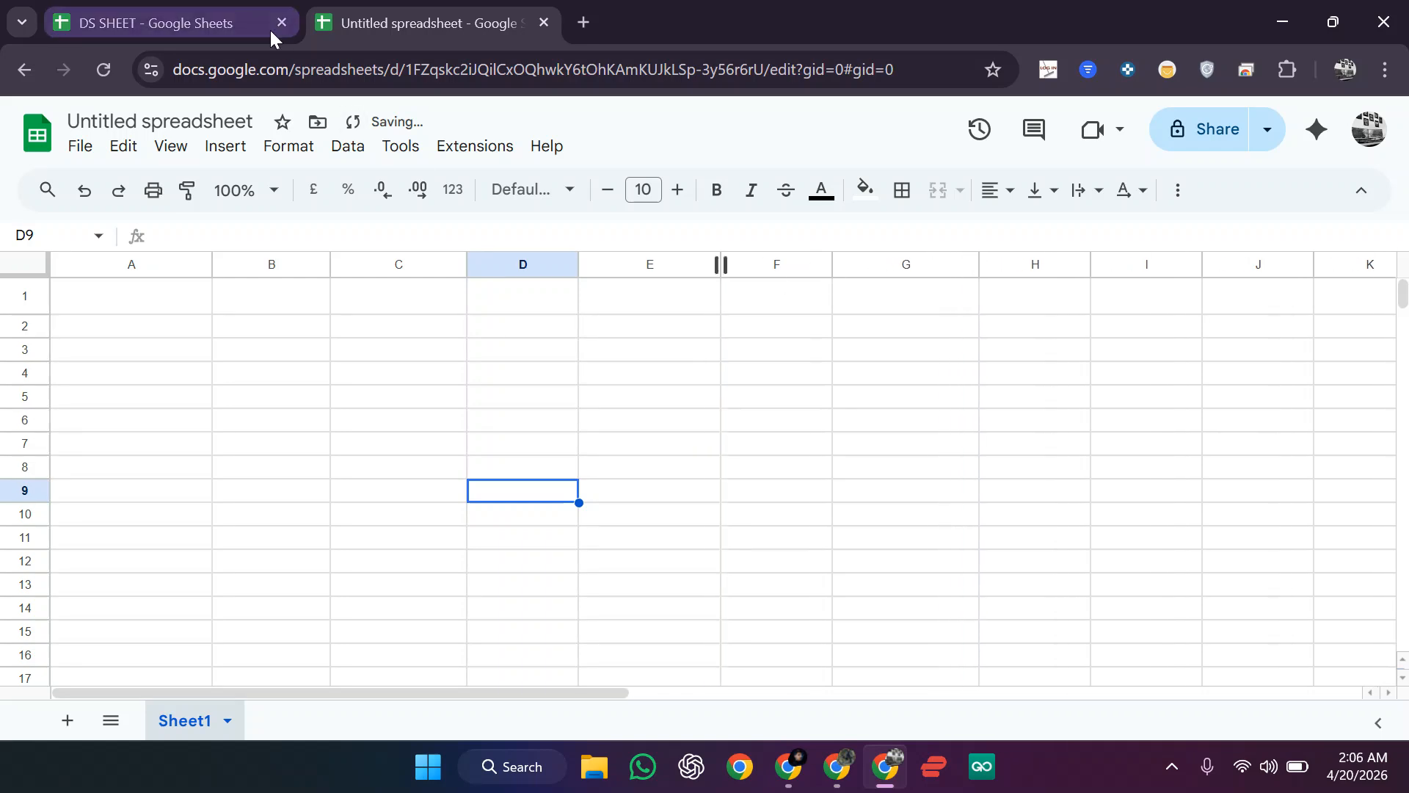
Step: Apply all borders to every cell of the sheet
click(33, 269)
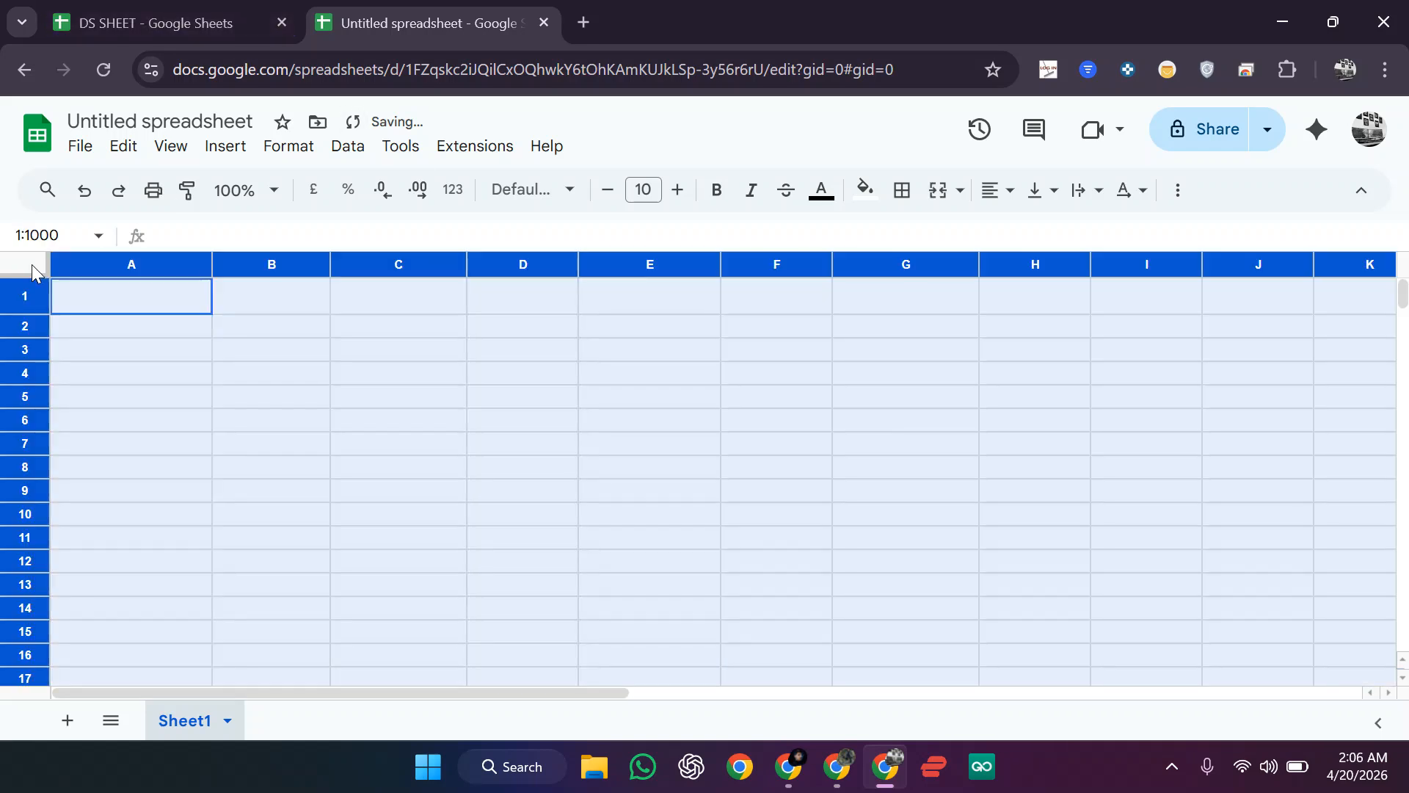
click(902, 191)
click(914, 237)
click(570, 561)
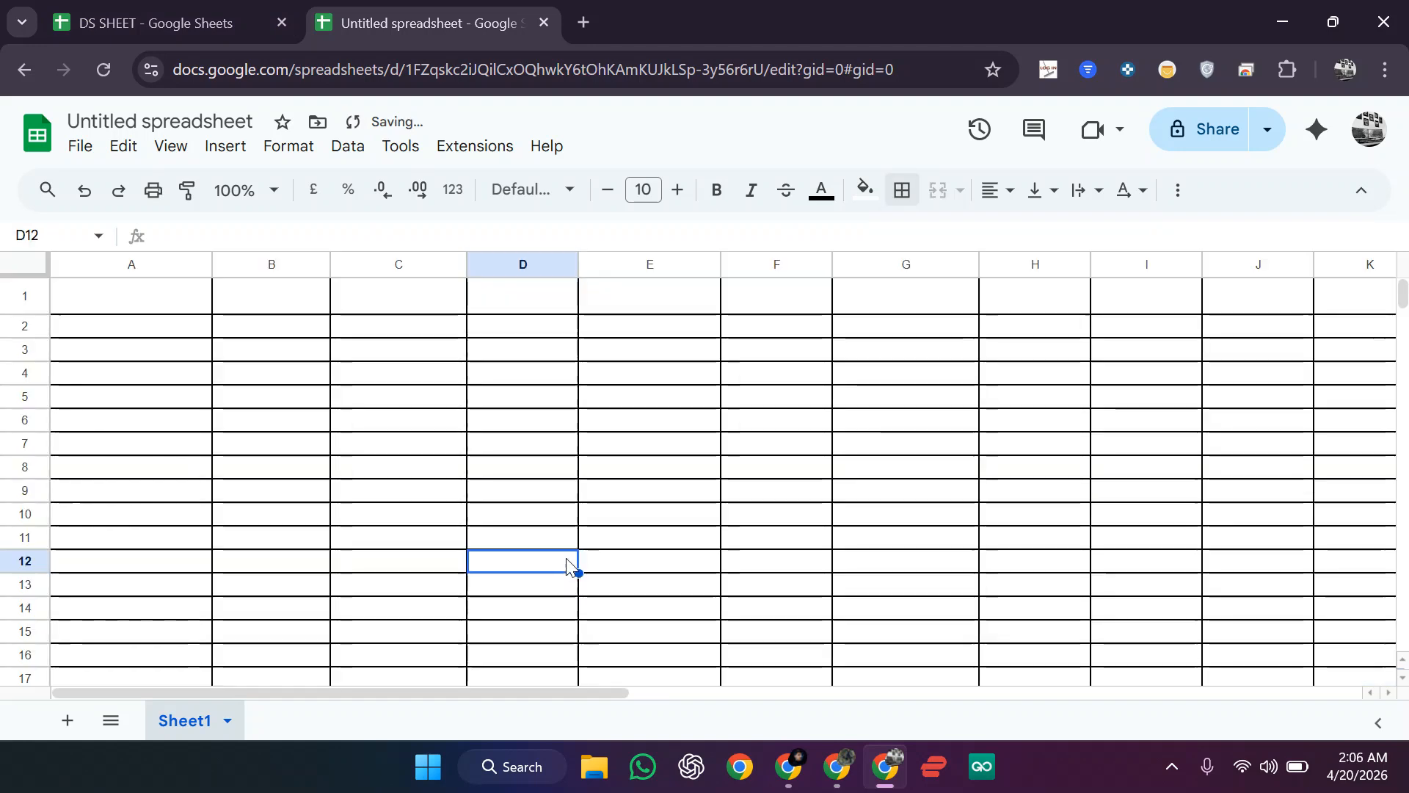
Step: Fill row 1 with grey
click(106, 307)
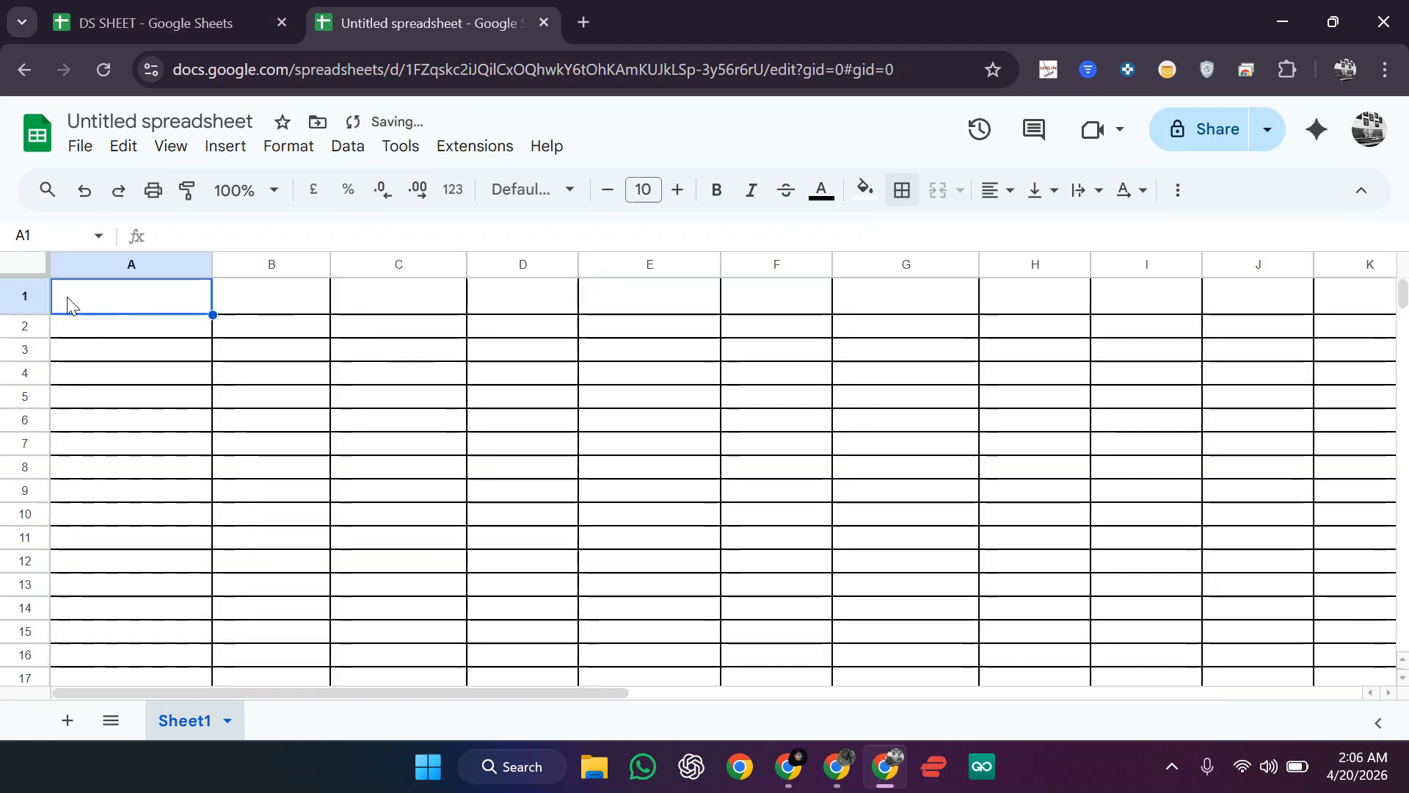
click(25, 295)
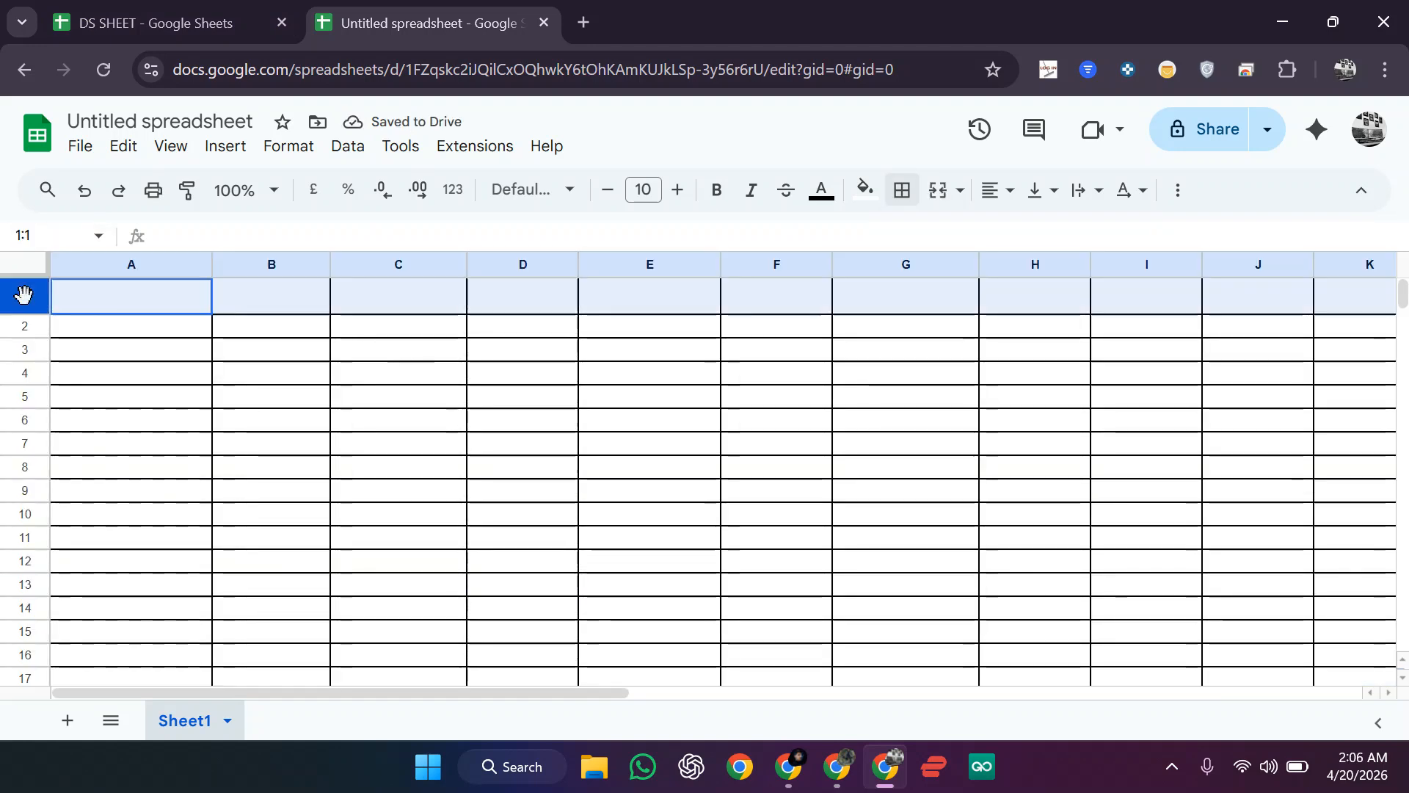
click(867, 195)
click(965, 278)
click(371, 424)
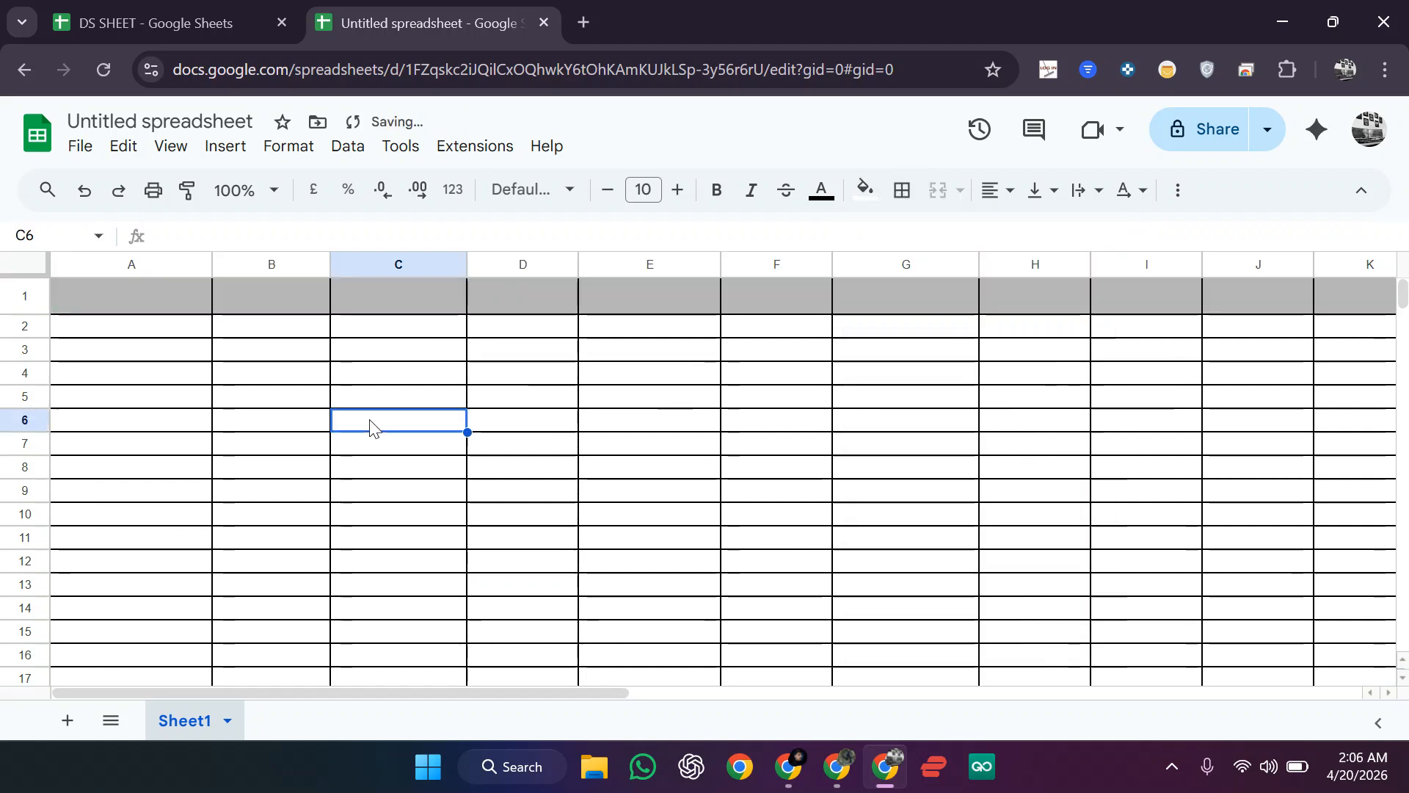
click(178, 306)
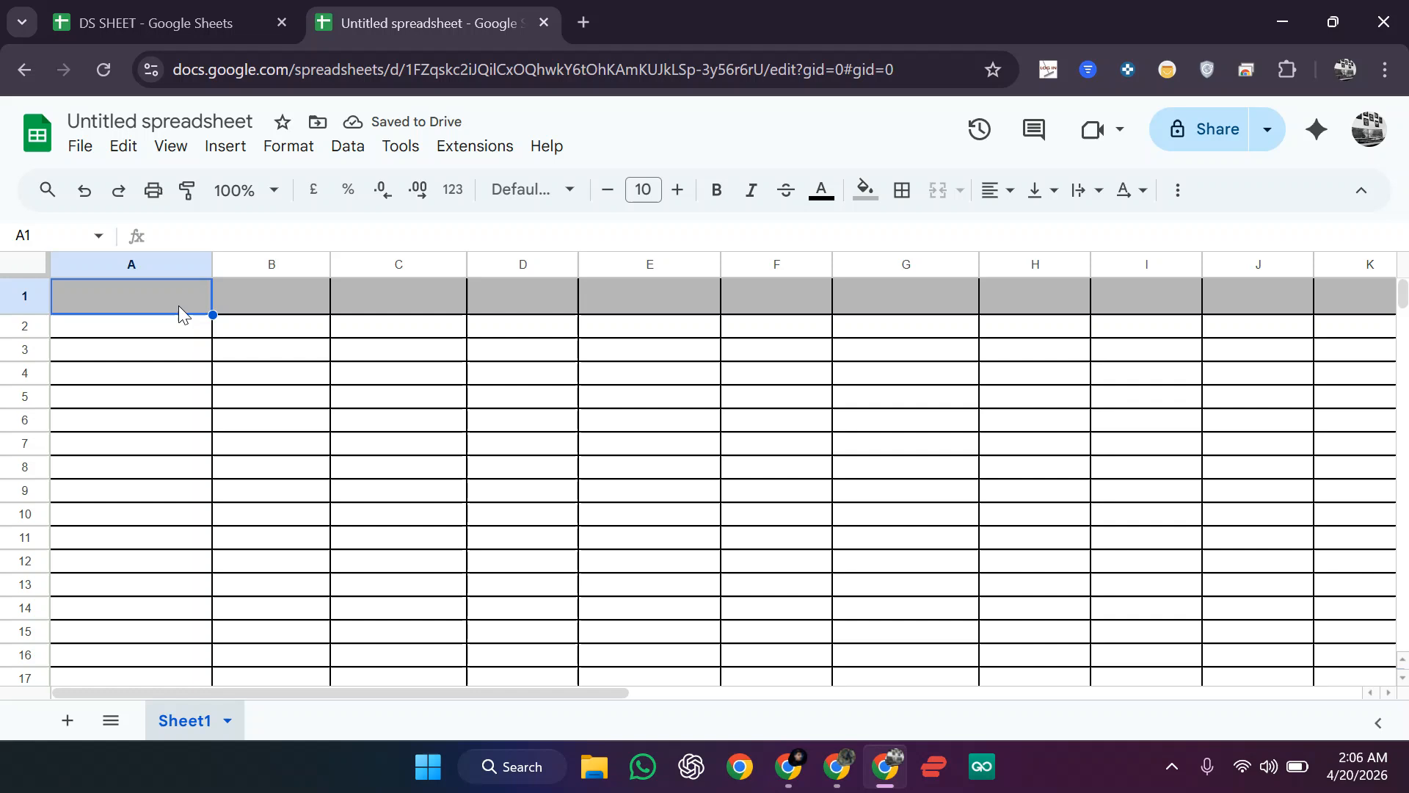
Step: Enter INVESTMENT in A1 and PROFIT in C1, checking DS SHEET for reference
text(INVESTMENT)
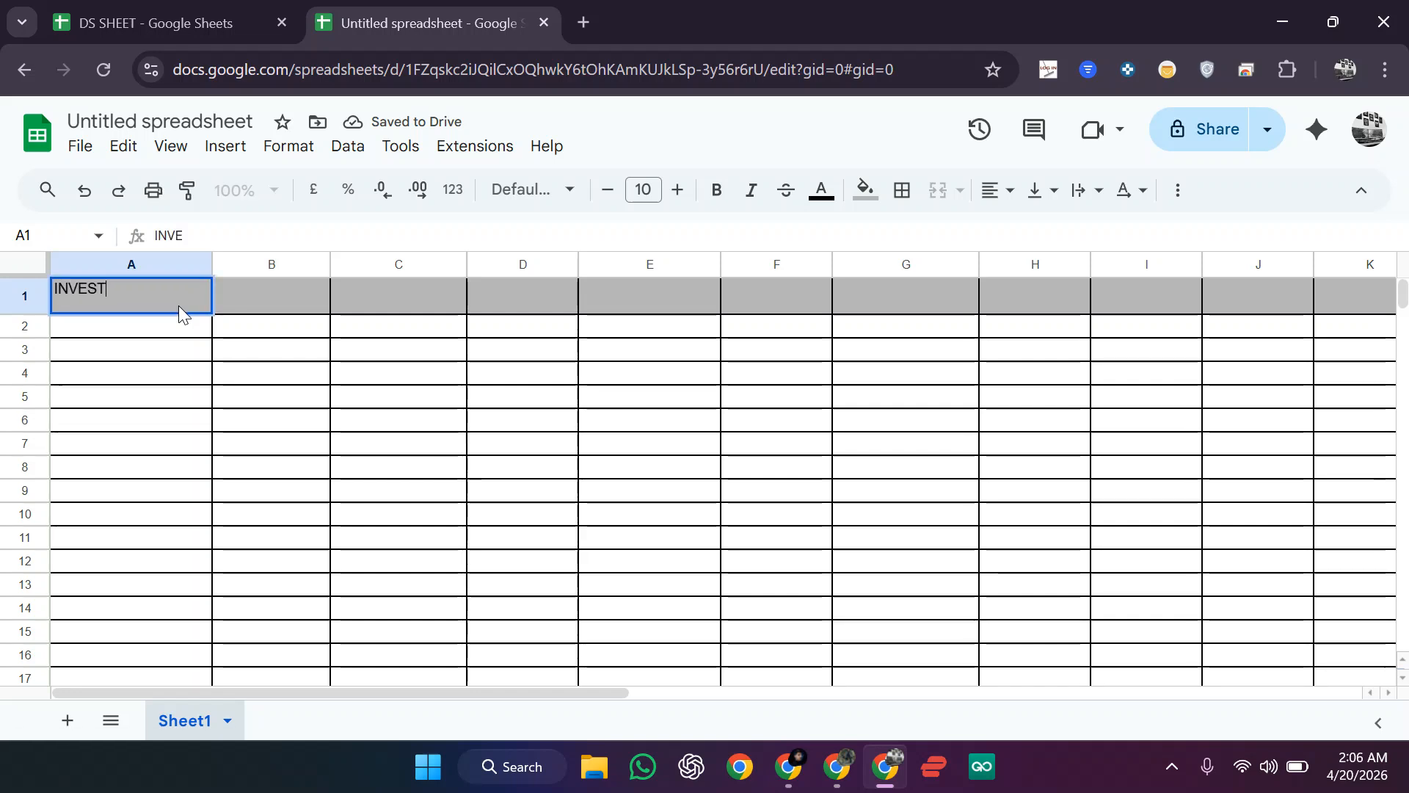
click(301, 294)
click(402, 308)
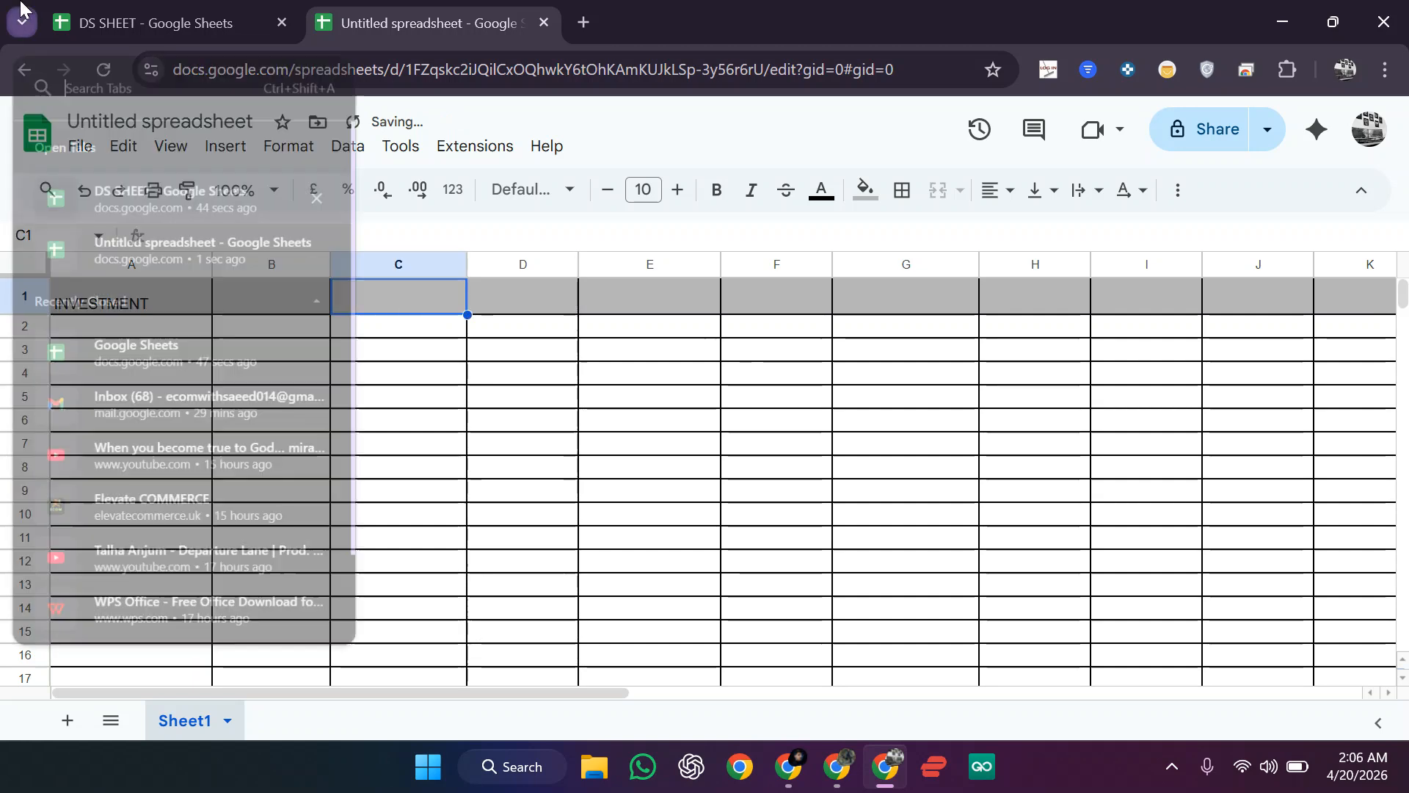
click(23, 22)
click(161, 22)
click(372, 6)
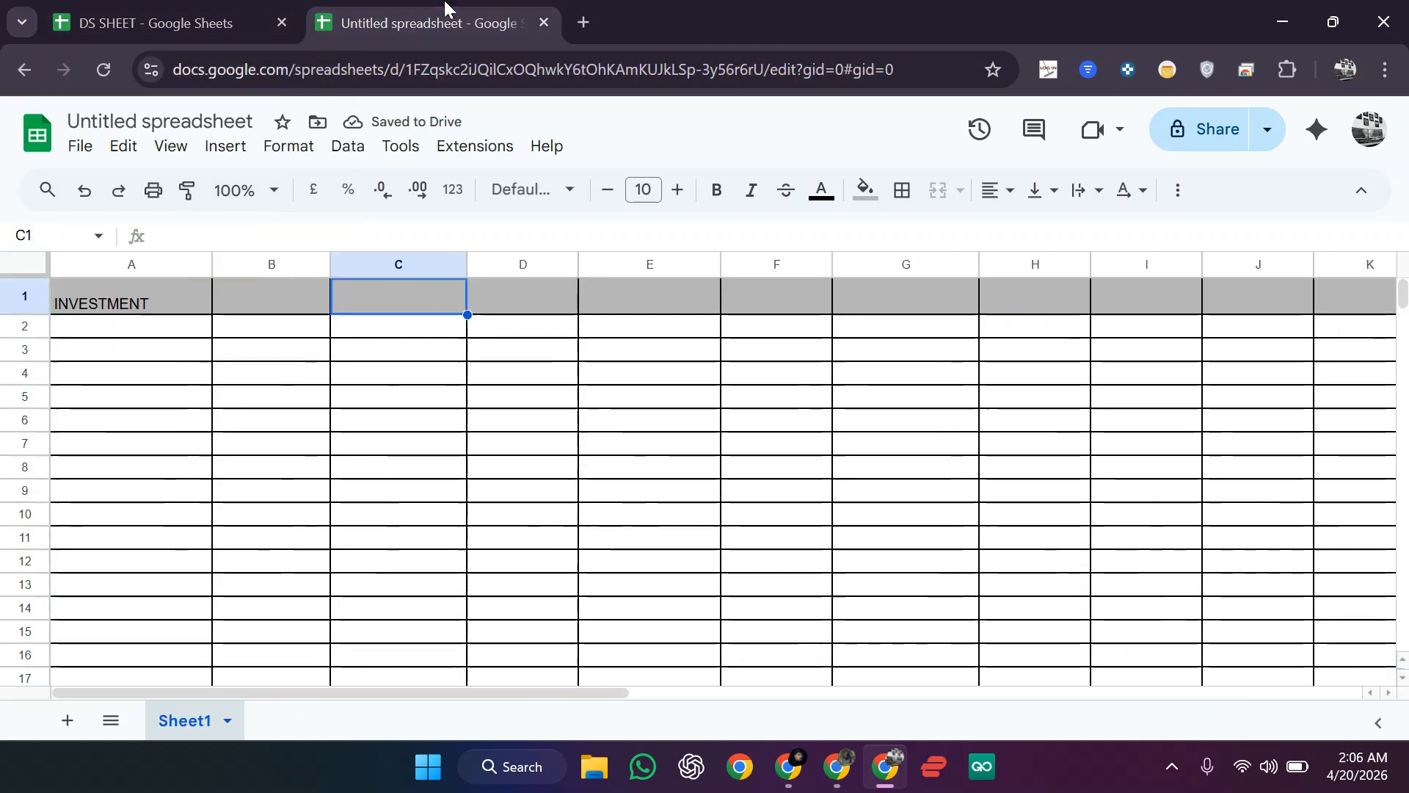
text(PROFIT)
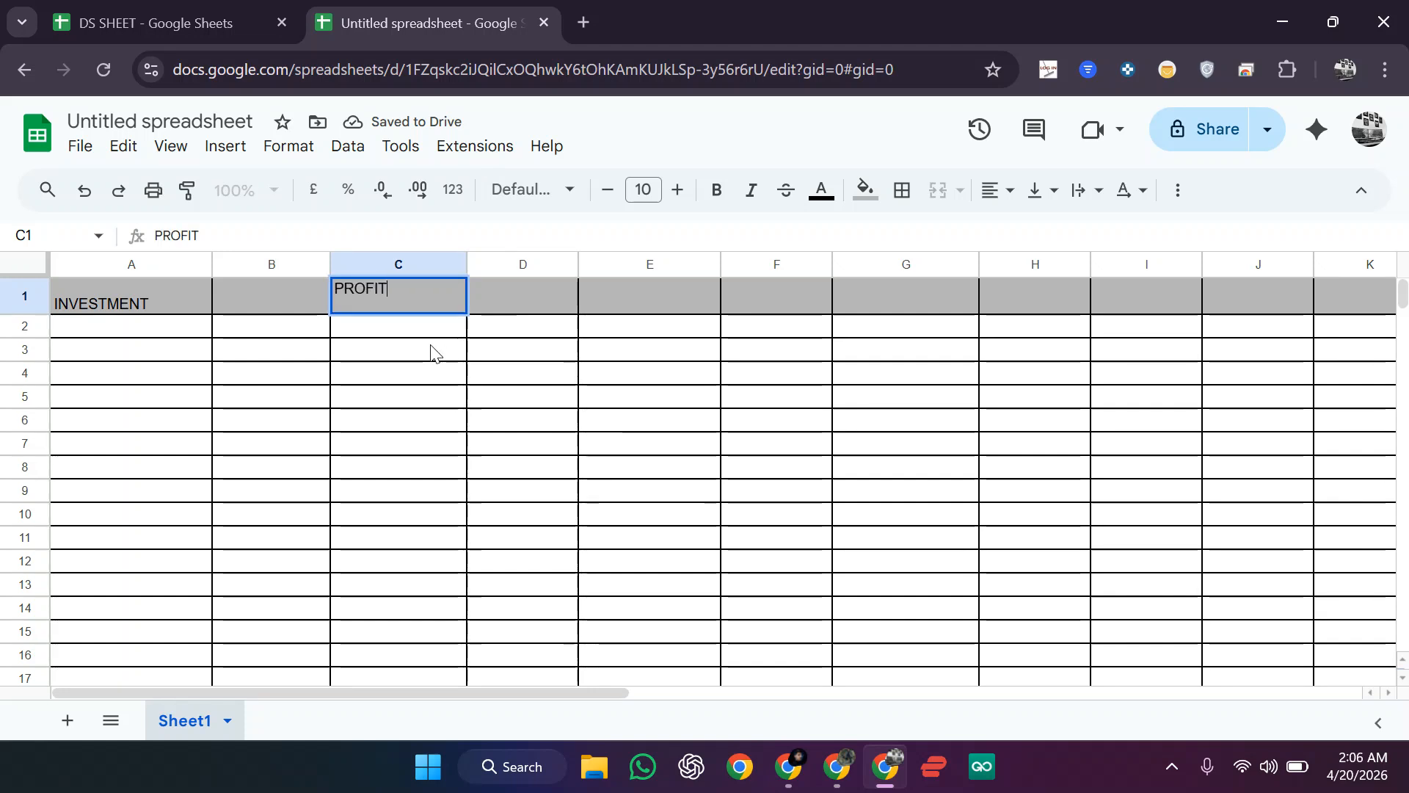
click(653, 294)
Step: Enter ROI in E1 and PAYOUTS in G1, then make row 2 taller
text(RO)
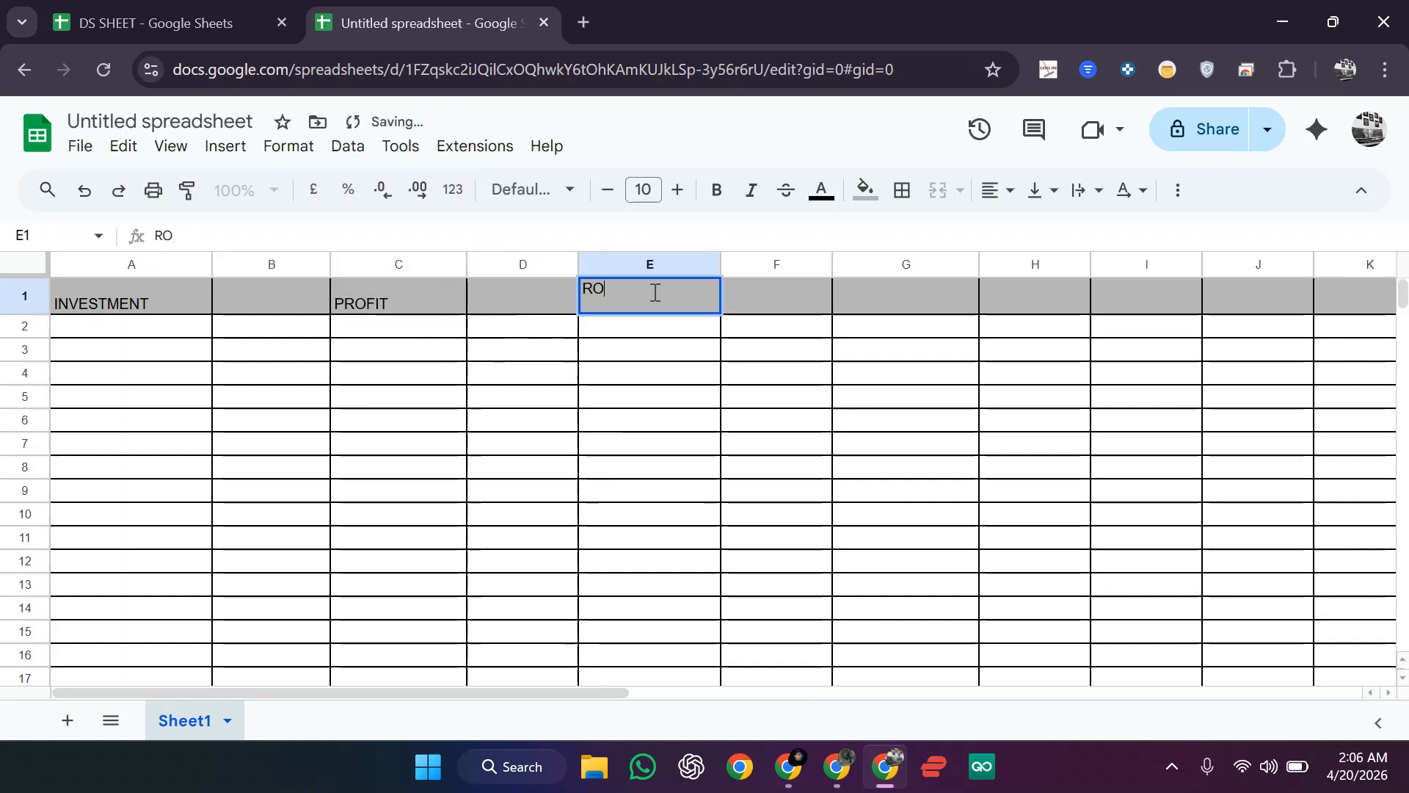
text(I)
click(878, 314)
text(PAYOUTS)
key(Return)
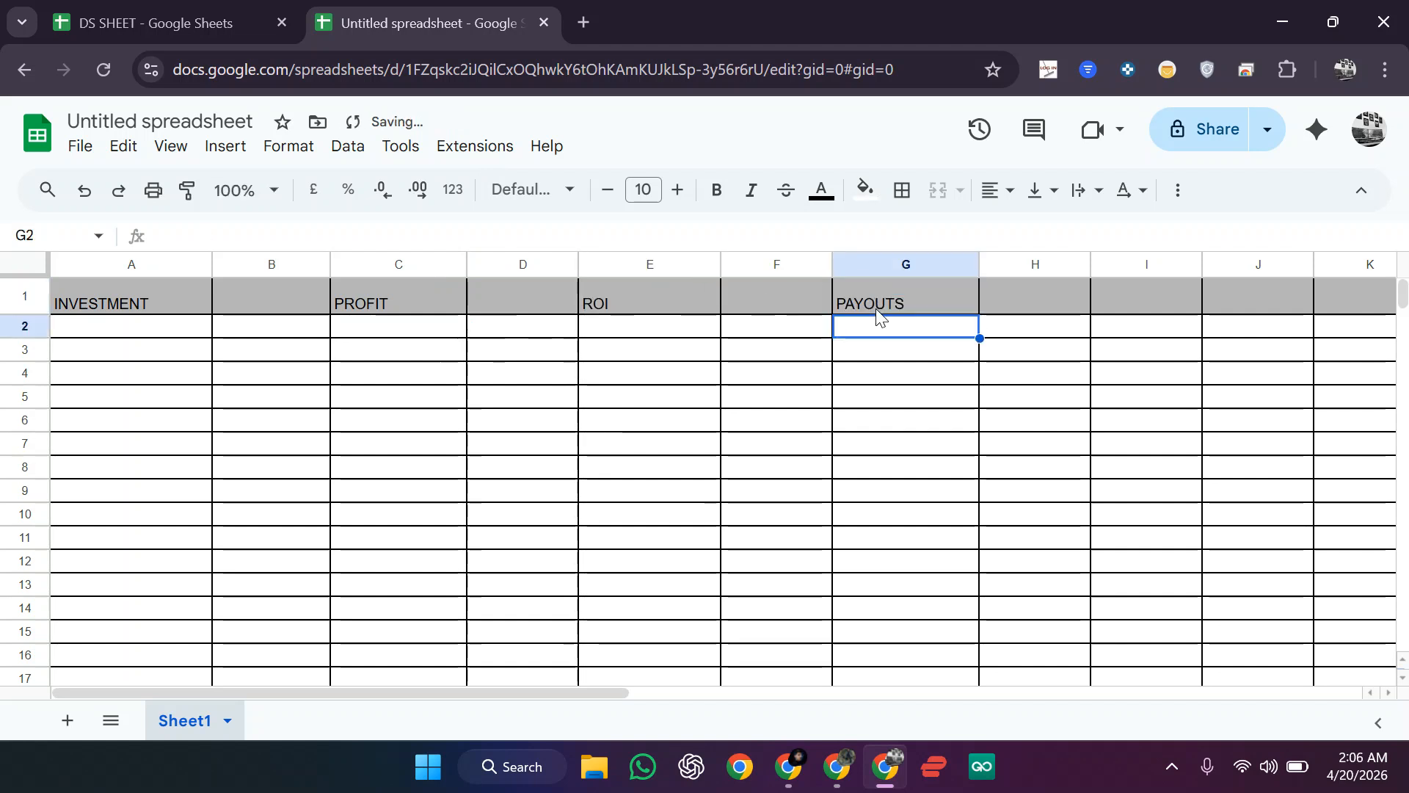
click(235, 11)
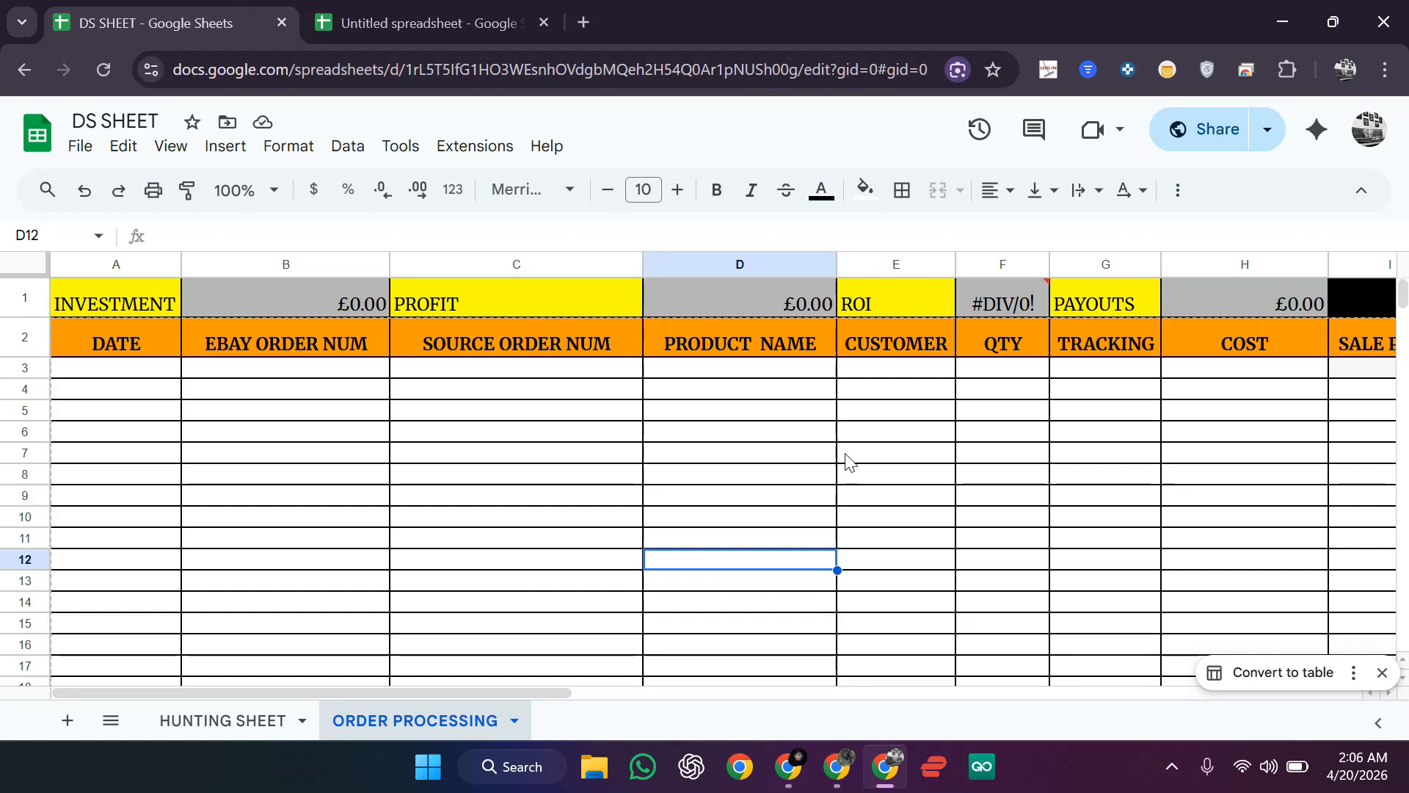
click(525, 15)
drag(24, 338, 24, 346)
Step: Enter DATE in A2 and EBAY ORDER NUMBER in B2, widening column B
click(134, 349)
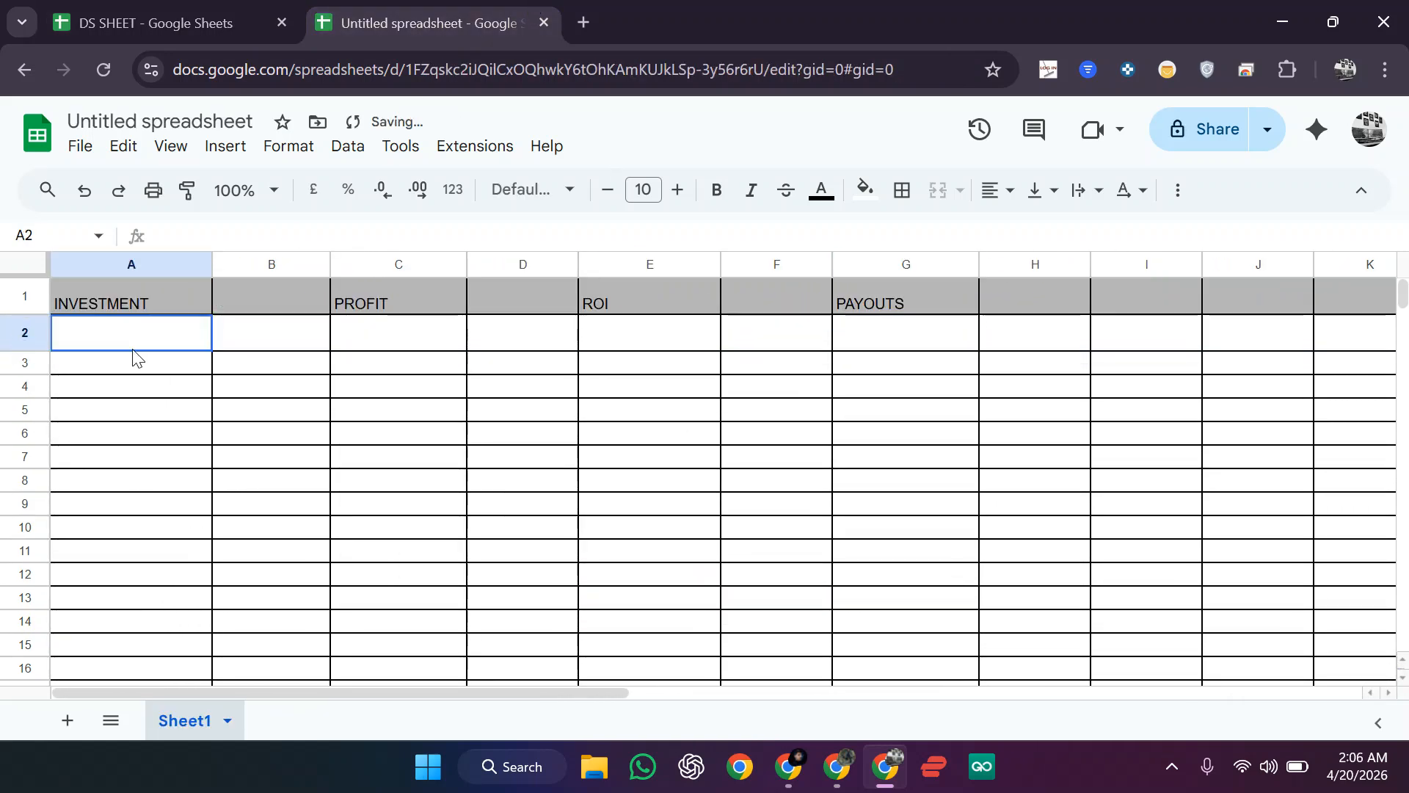
text(DAT)
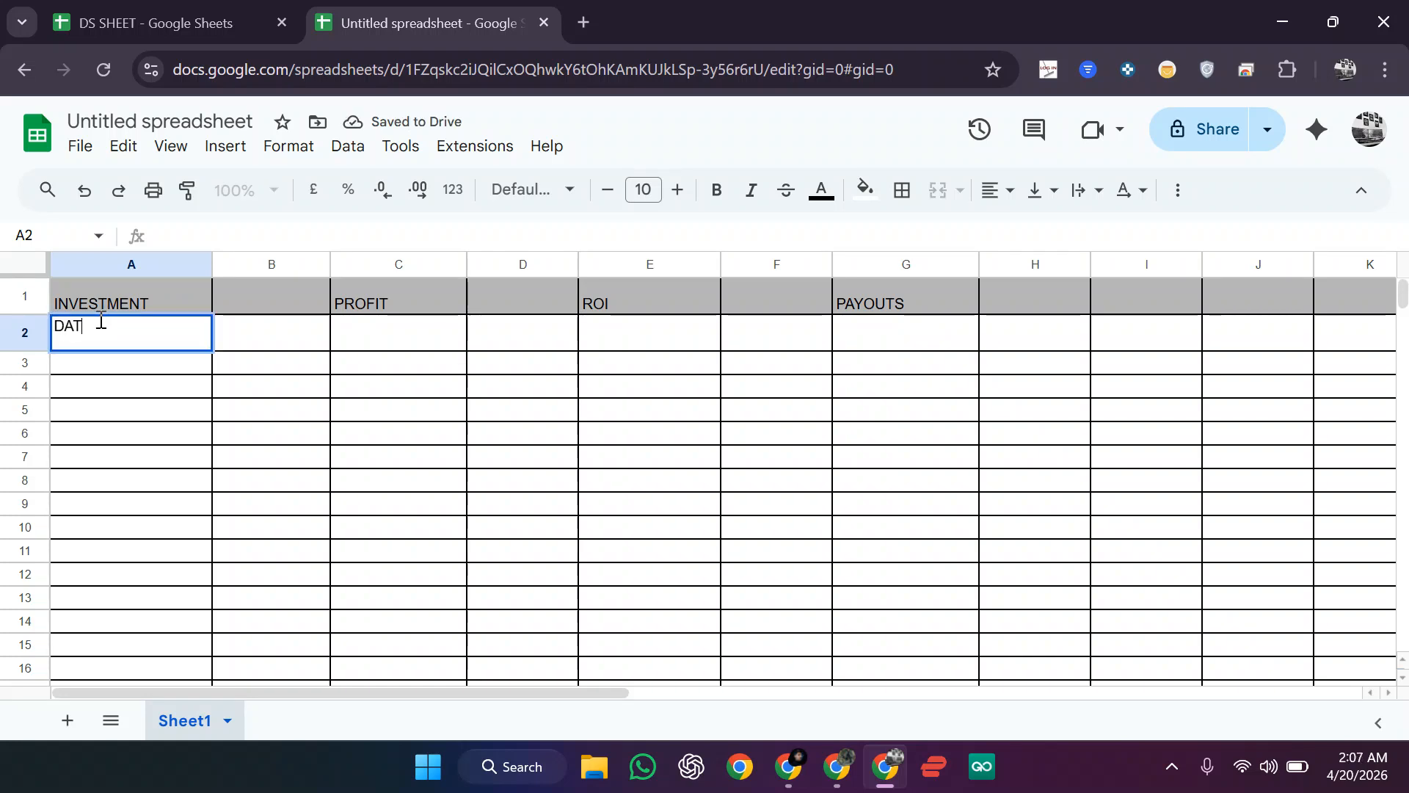
text(WE)
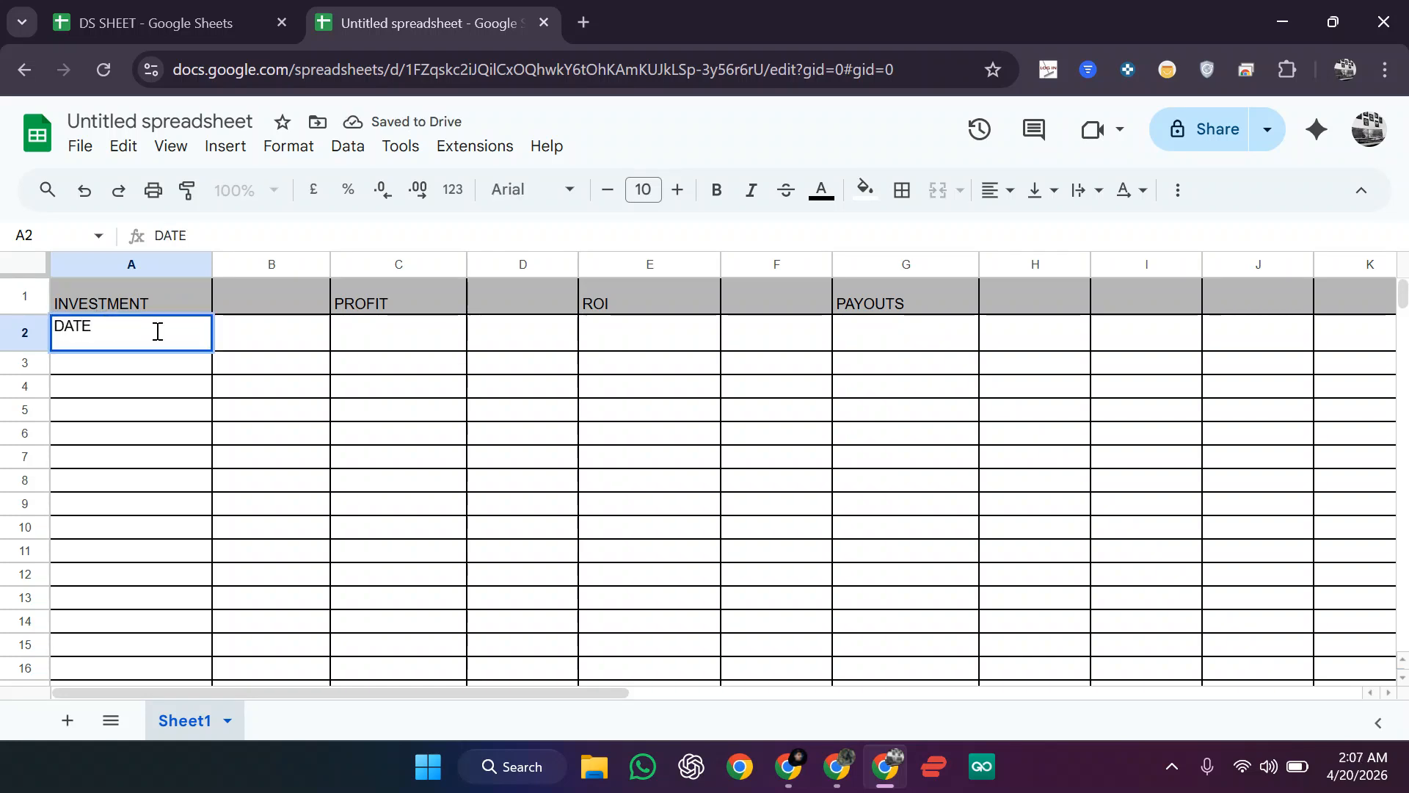
click(240, 328)
text(EBAY OT)
key(BackSpace)
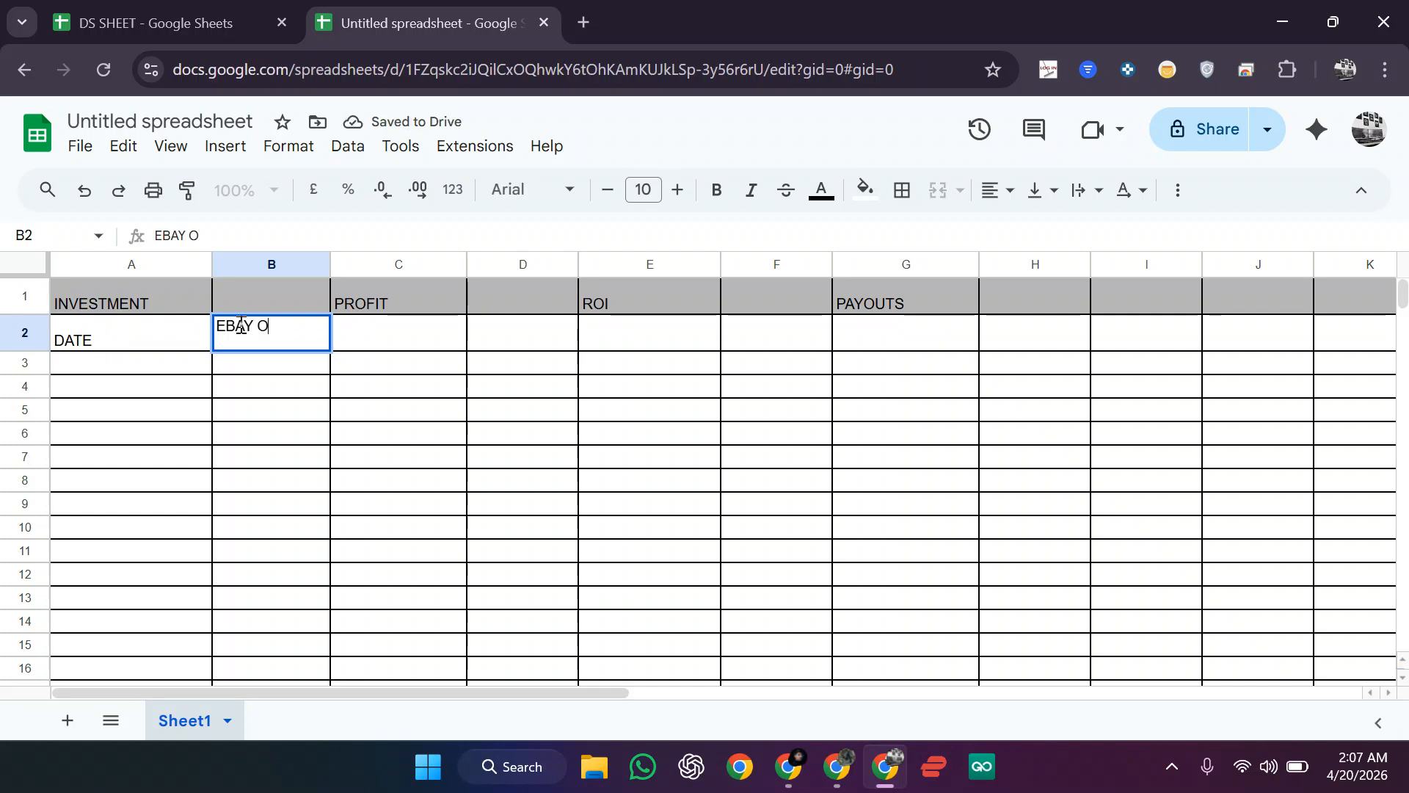
text(RDER NUMBER)
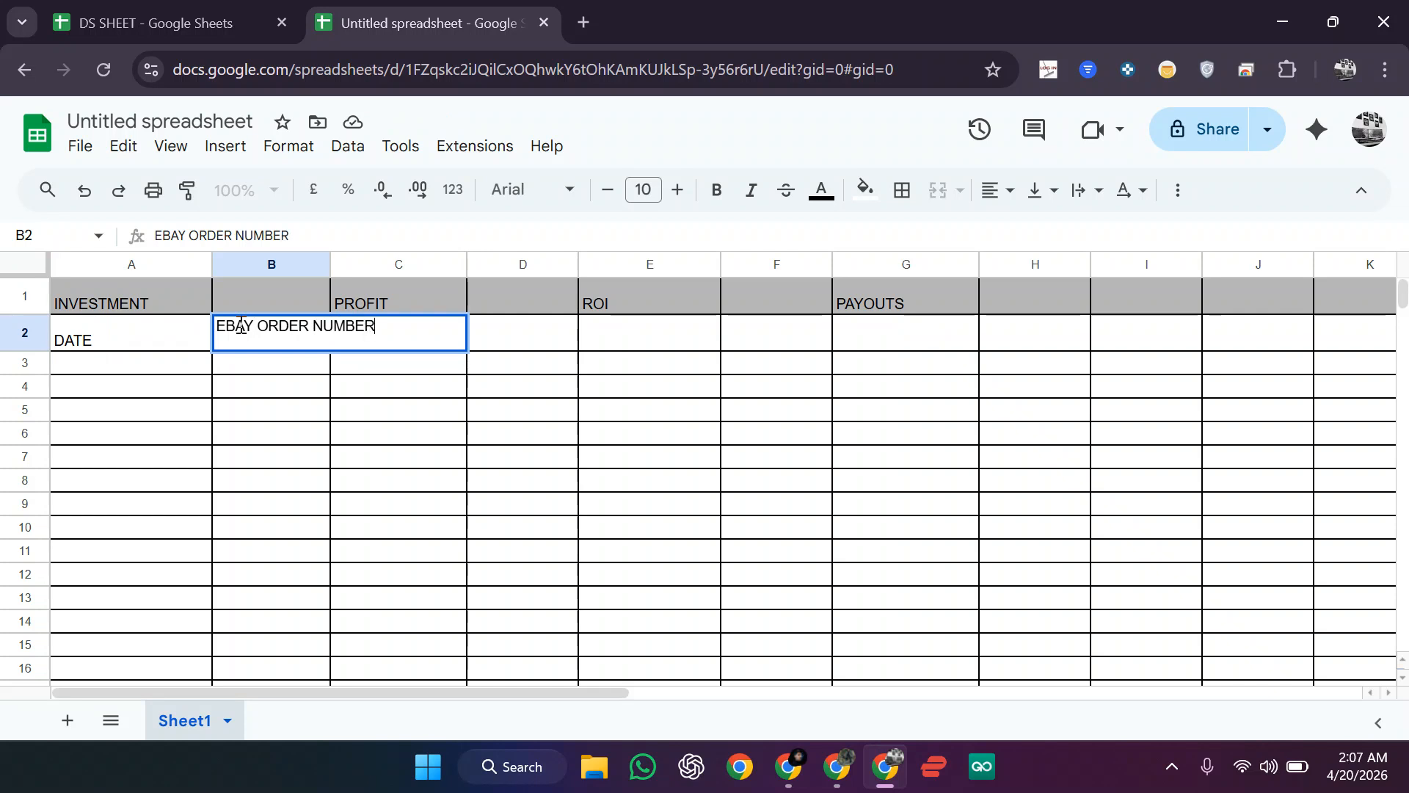
key(Return)
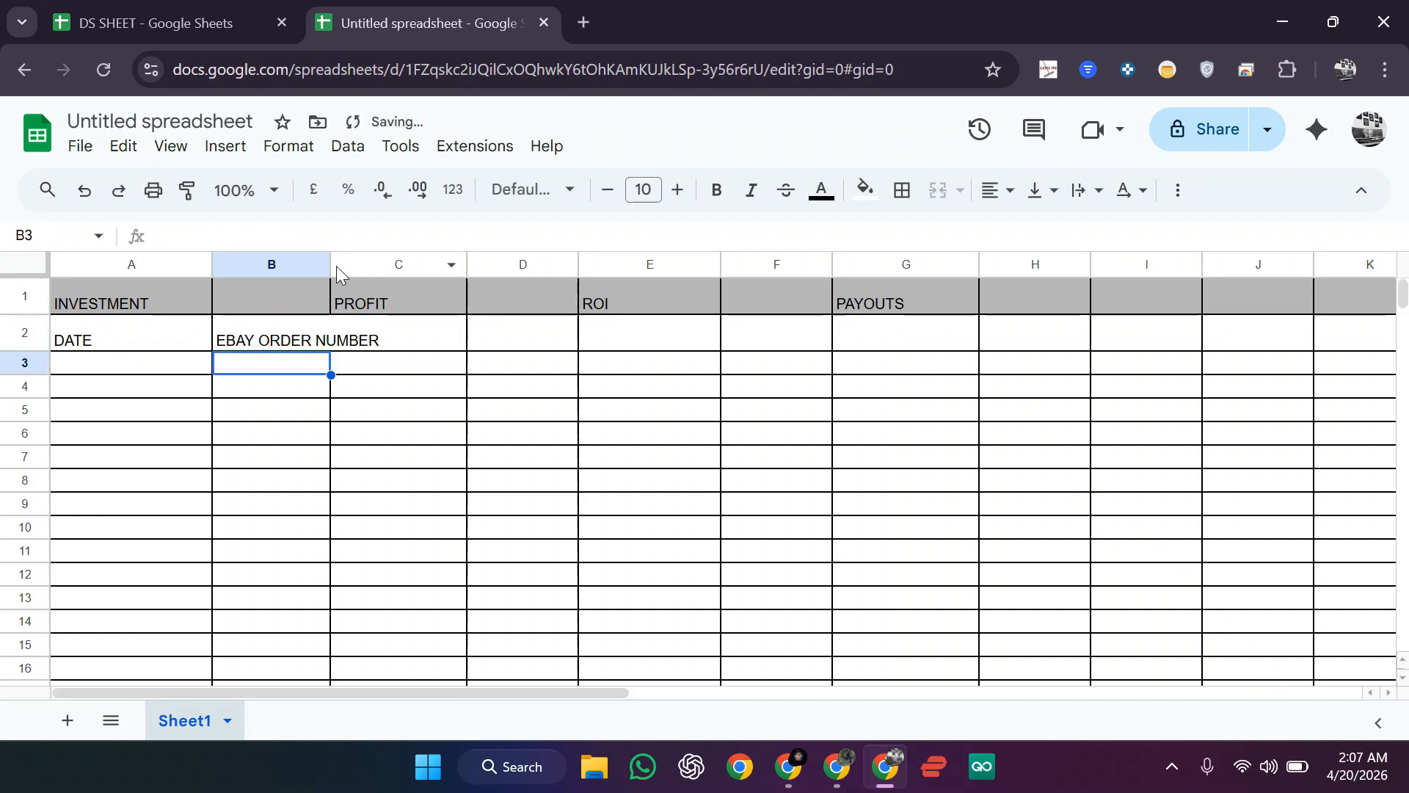
drag(331, 264, 384, 264)
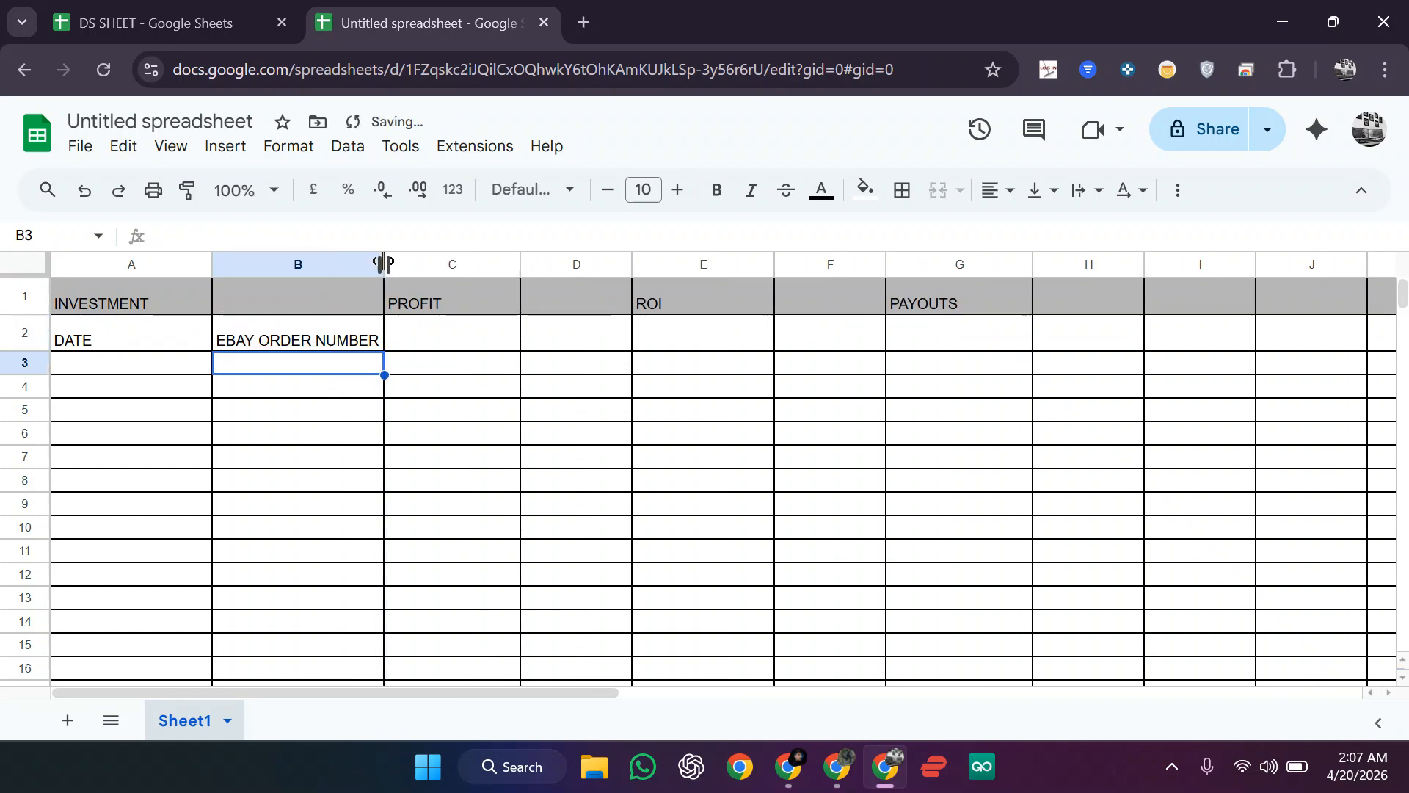
Step: Enter SOURCE ORDER NUMBER in C2 and widen column C to fit
click(470, 350)
text(SOUR)
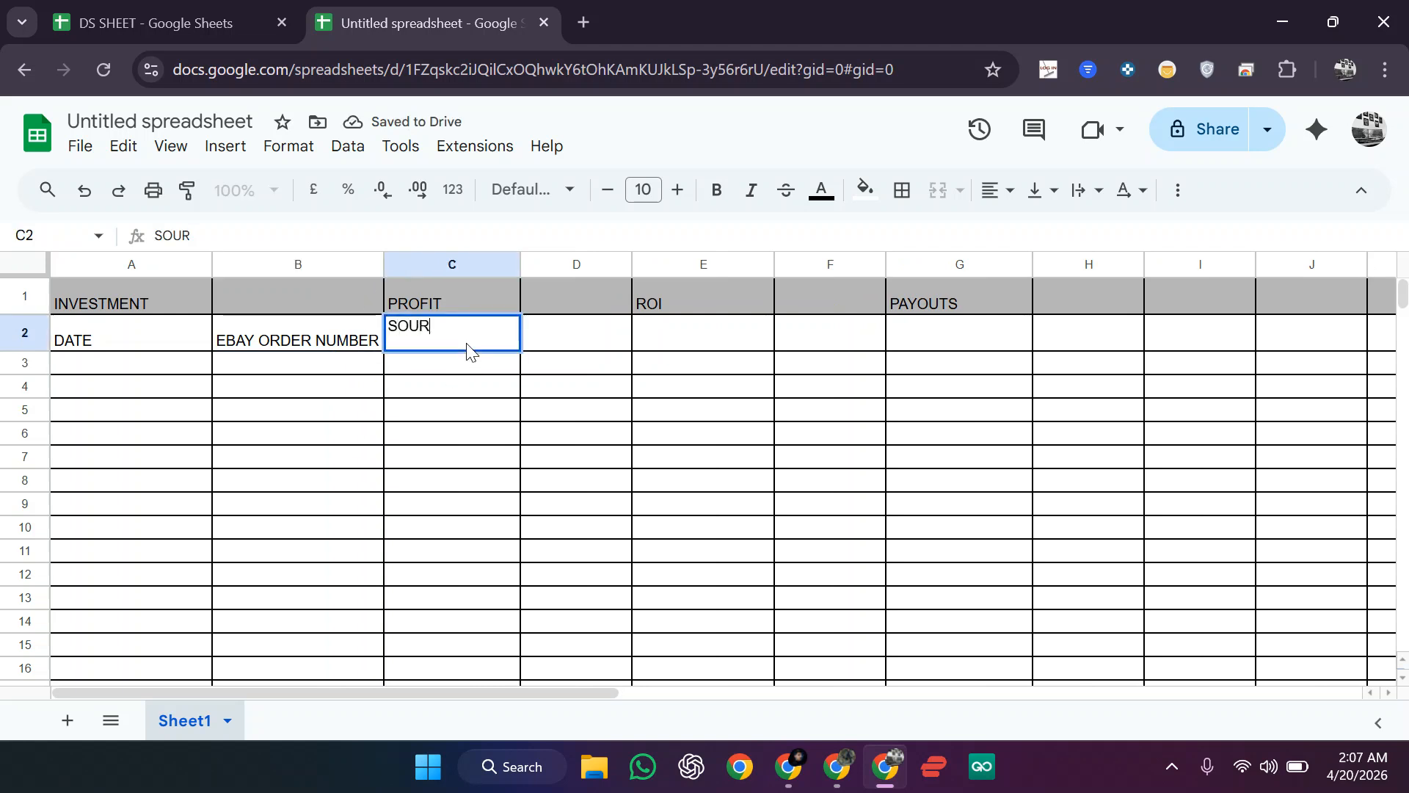
text(CE A)
text(ORDER NUKB)
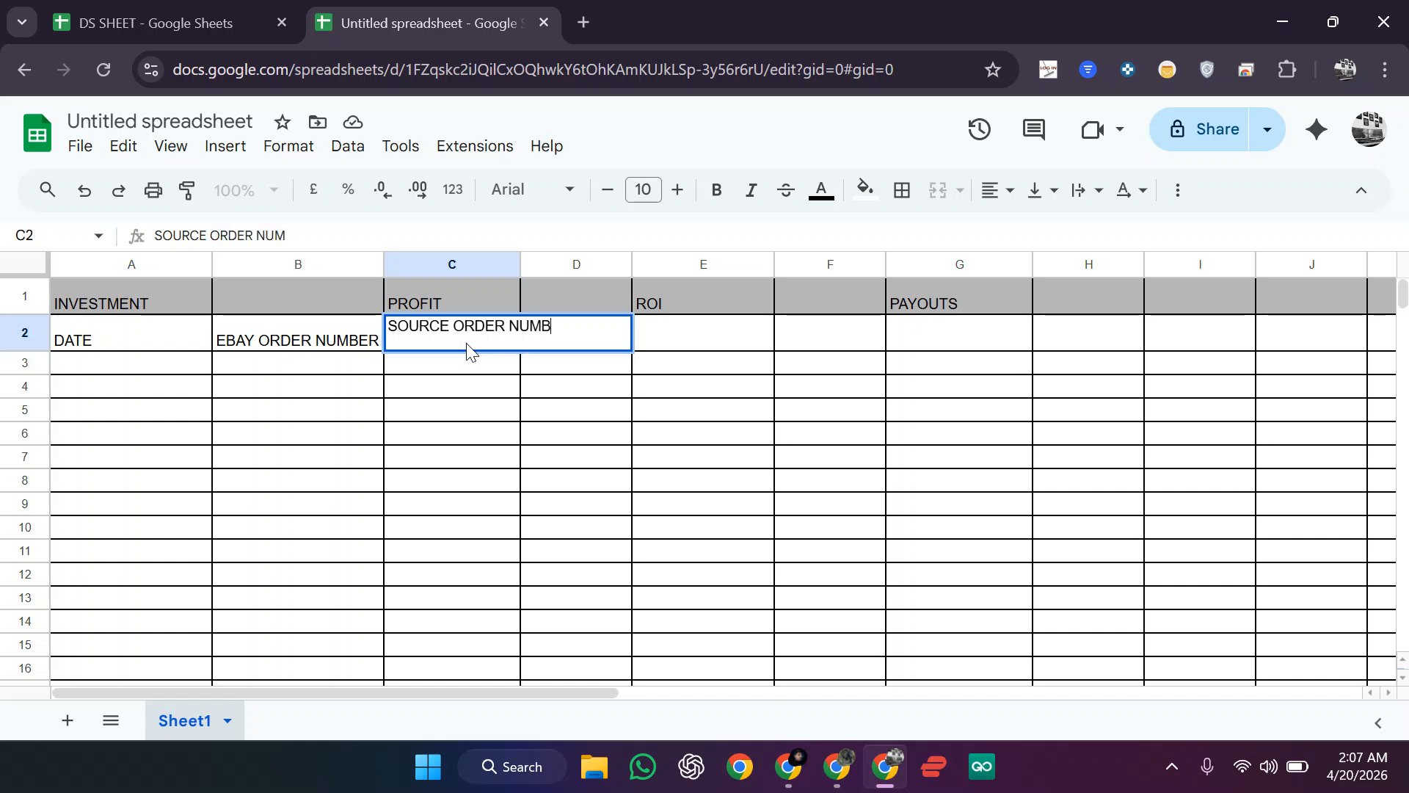
key(Return)
drag(522, 265, 589, 266)
Step: Check an example order number in the finished order-tracking sheet
click(839, 767)
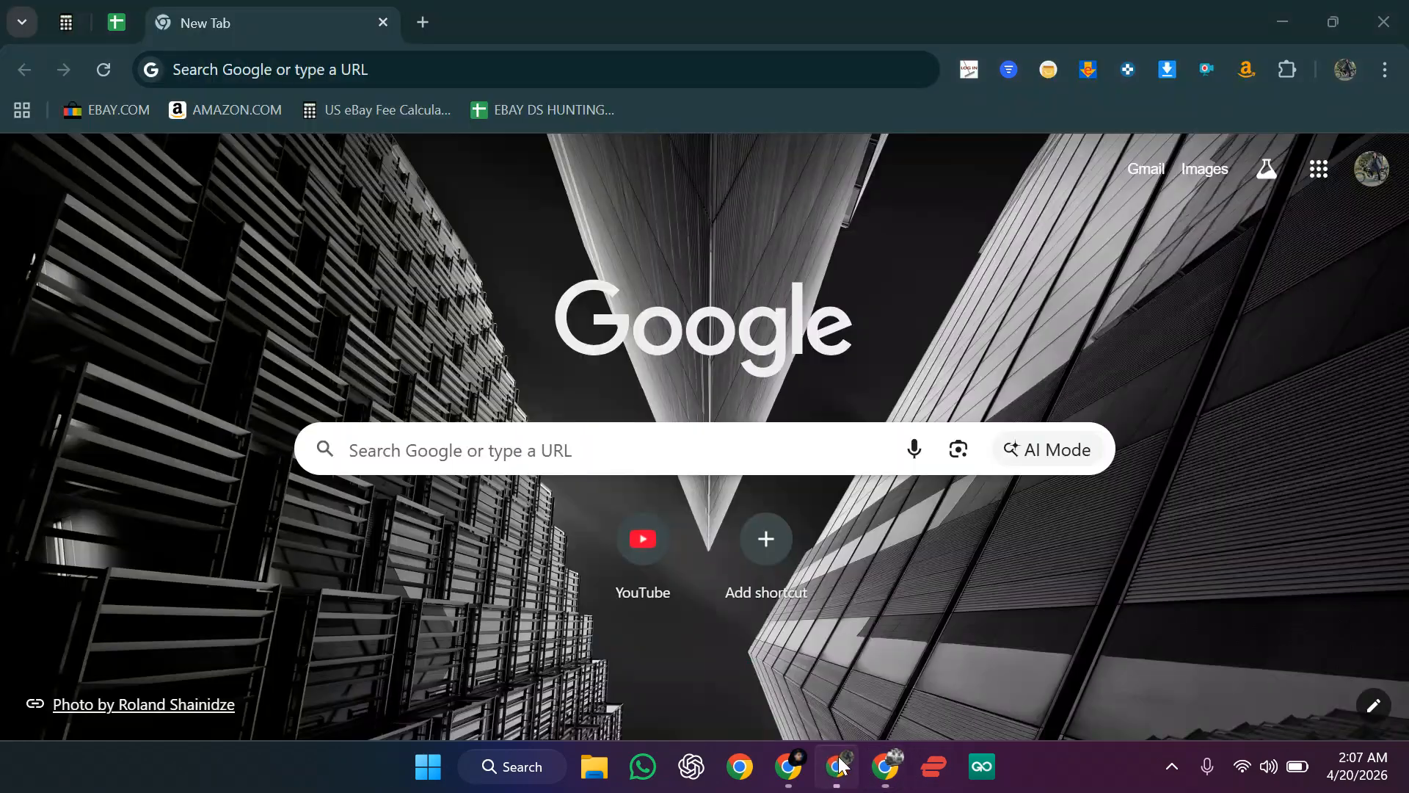
mouse_move(789, 766)
click(716, 666)
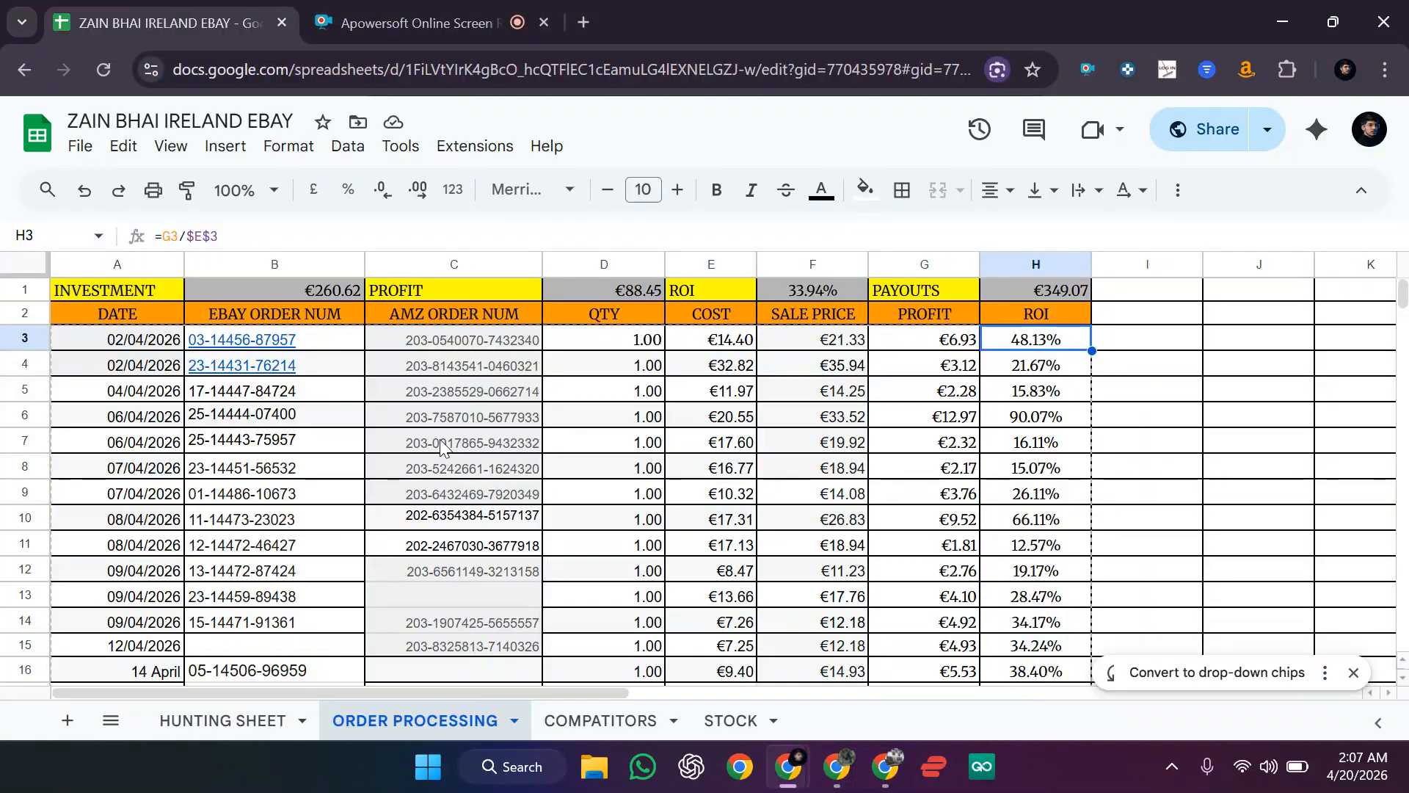
click(439, 381)
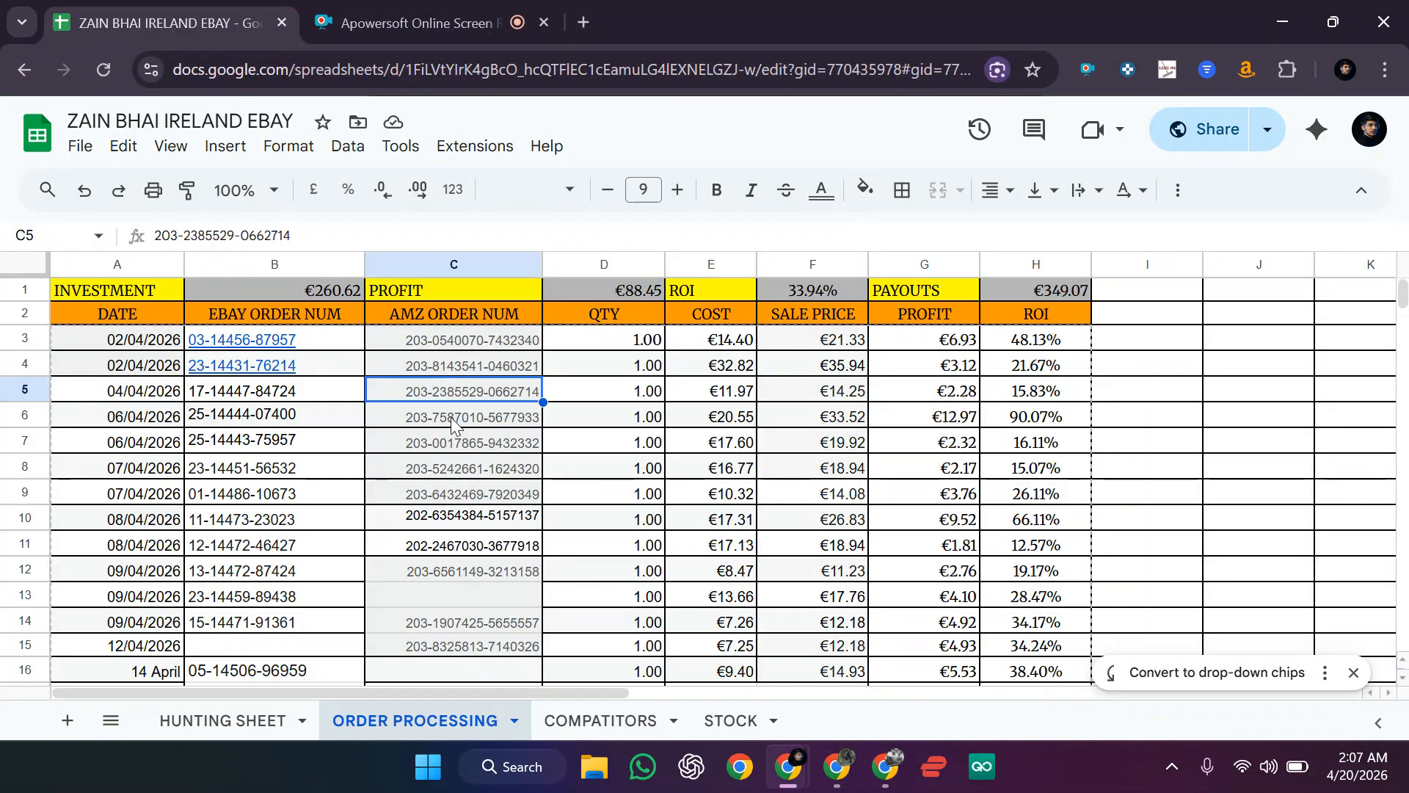
click(871, 762)
Step: Enter QTY as the heading in cell D2
click(650, 342)
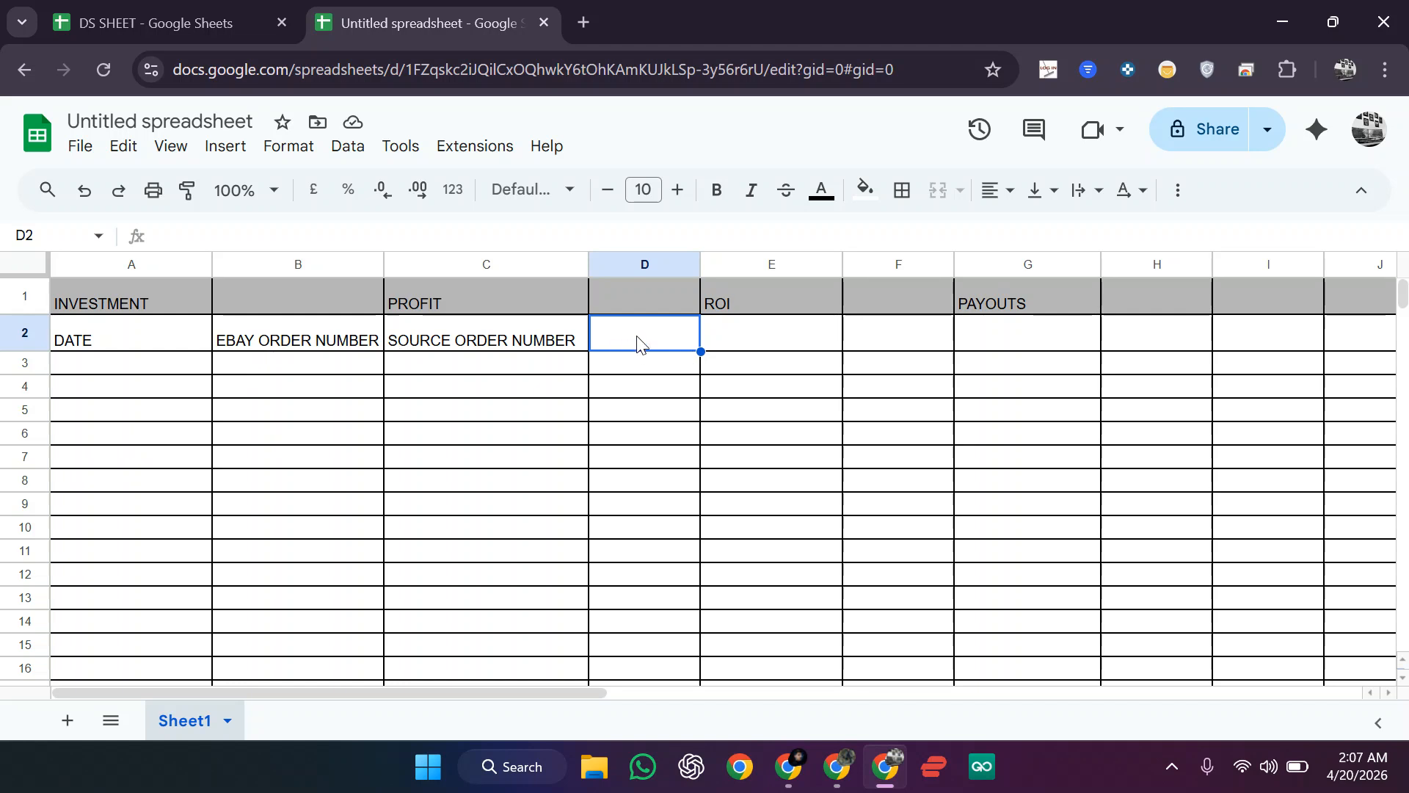
text(Q)
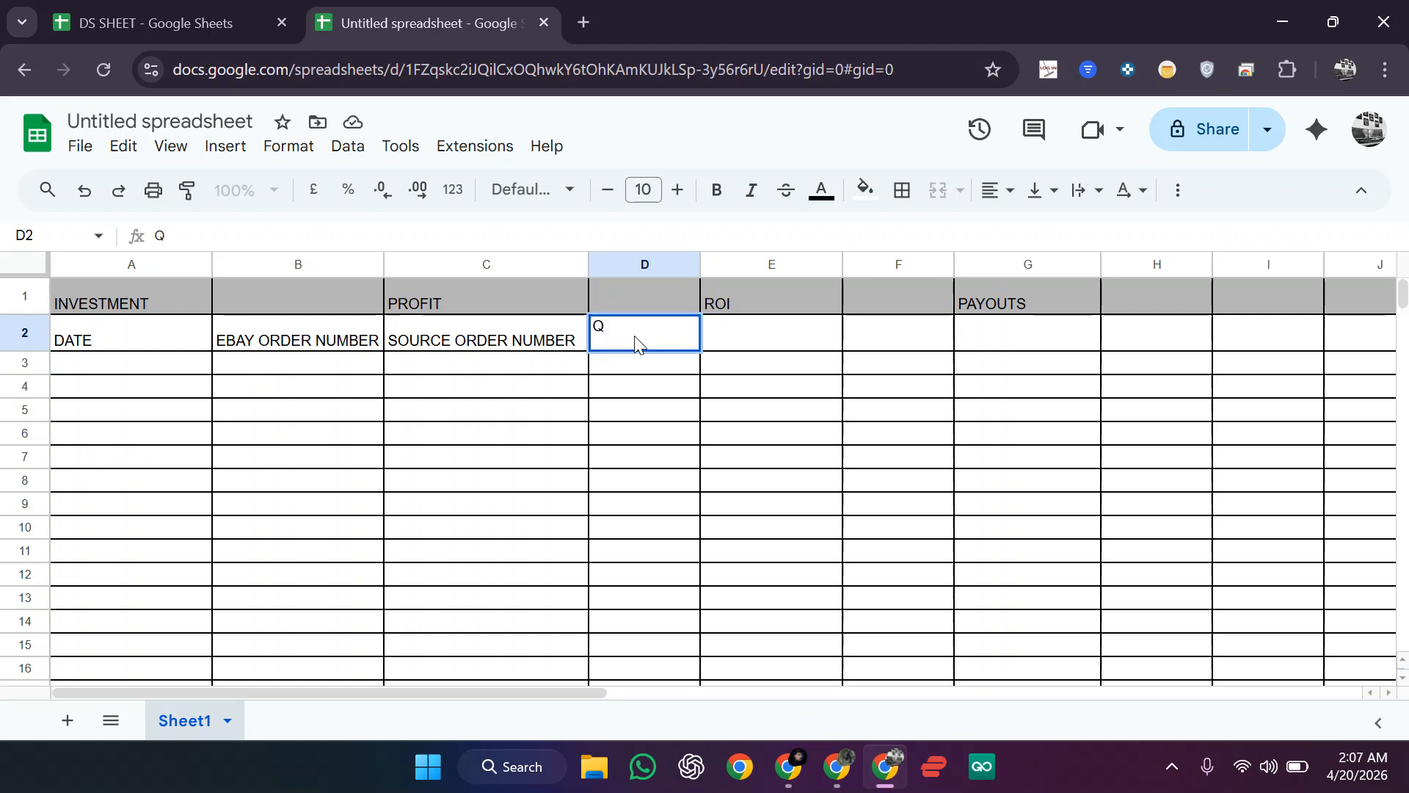
click(762, 342)
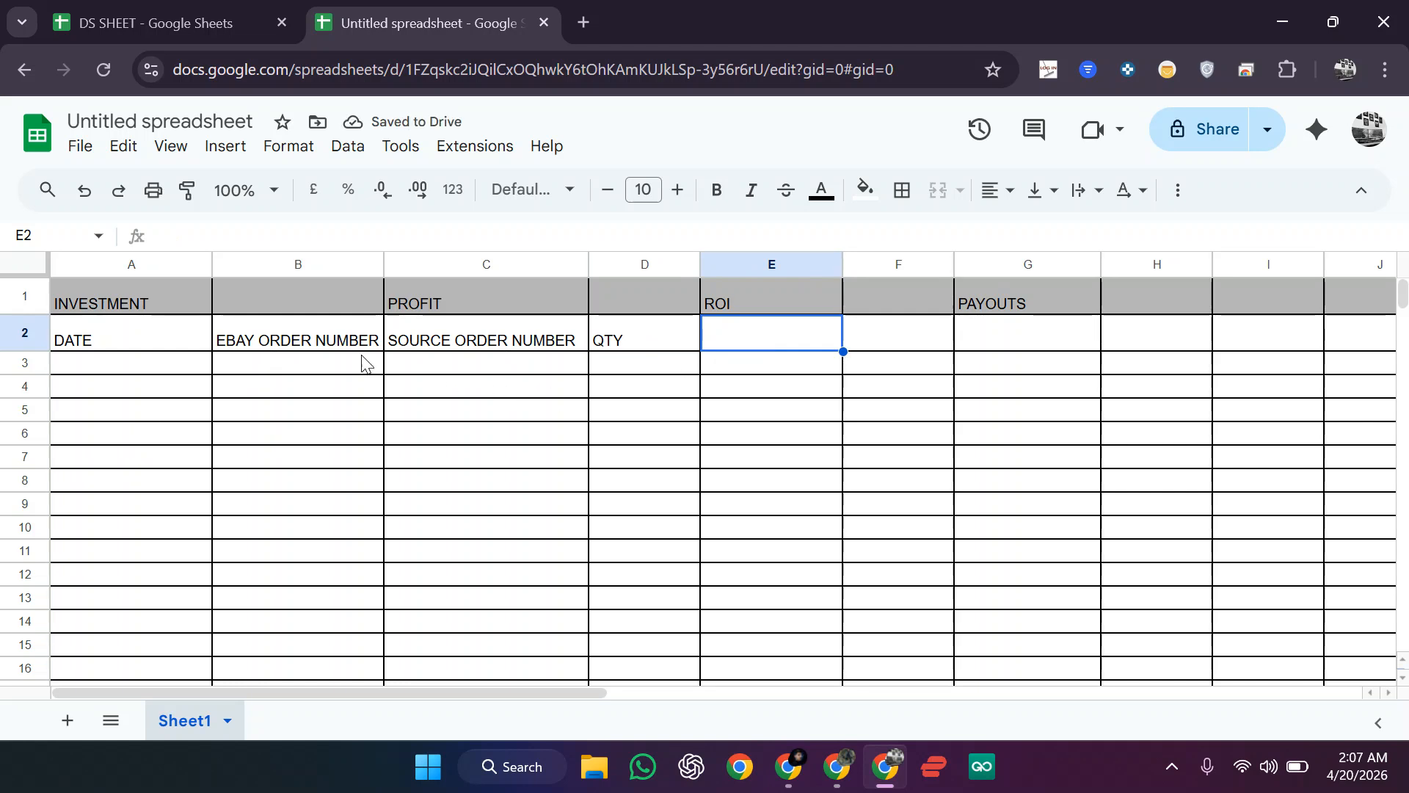
click(340, 350)
Step: Inspect the DS SHEET headers and the PROFIT formula =I5-H5 in cell J5
click(761, 336)
click(192, 12)
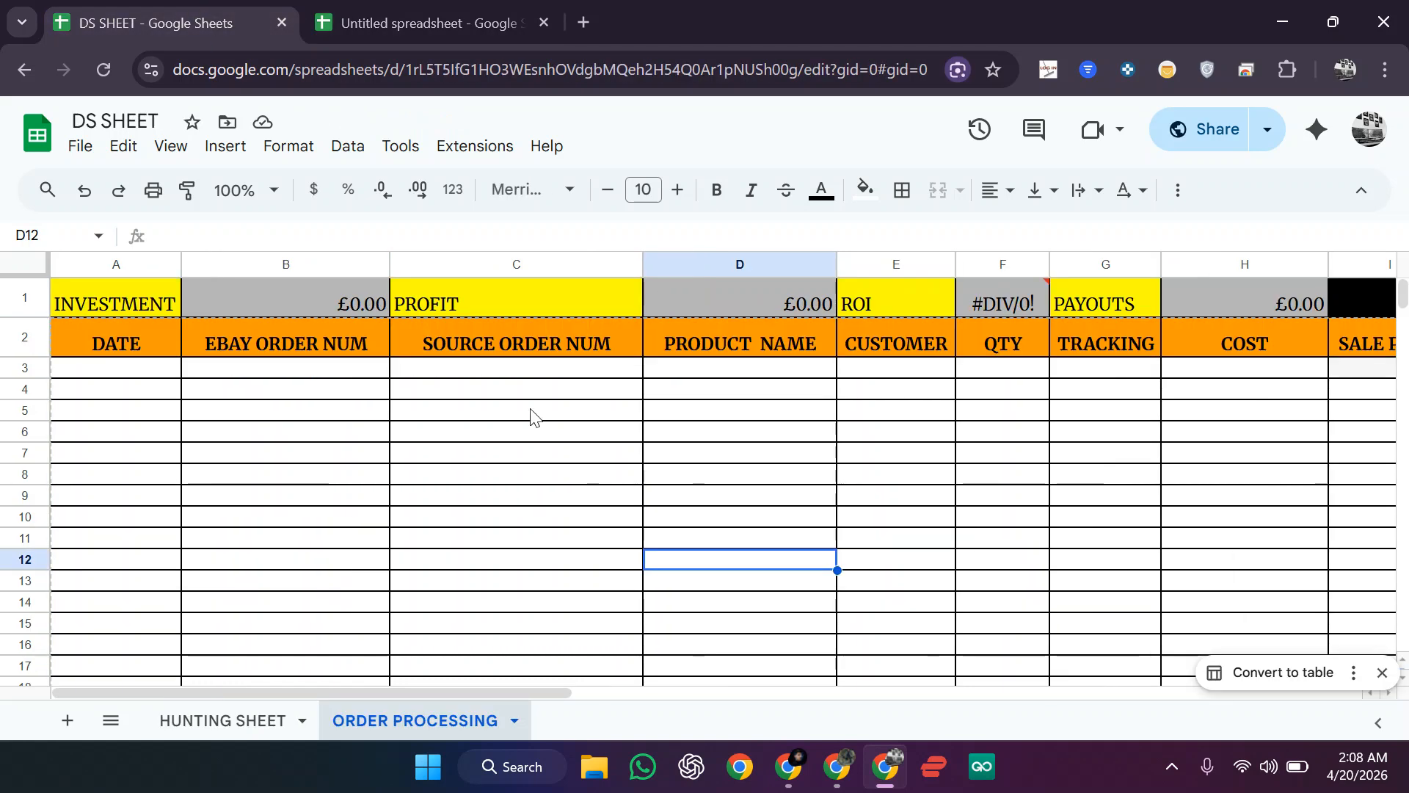
scroll(531, 416, right, 3)
click(718, 342)
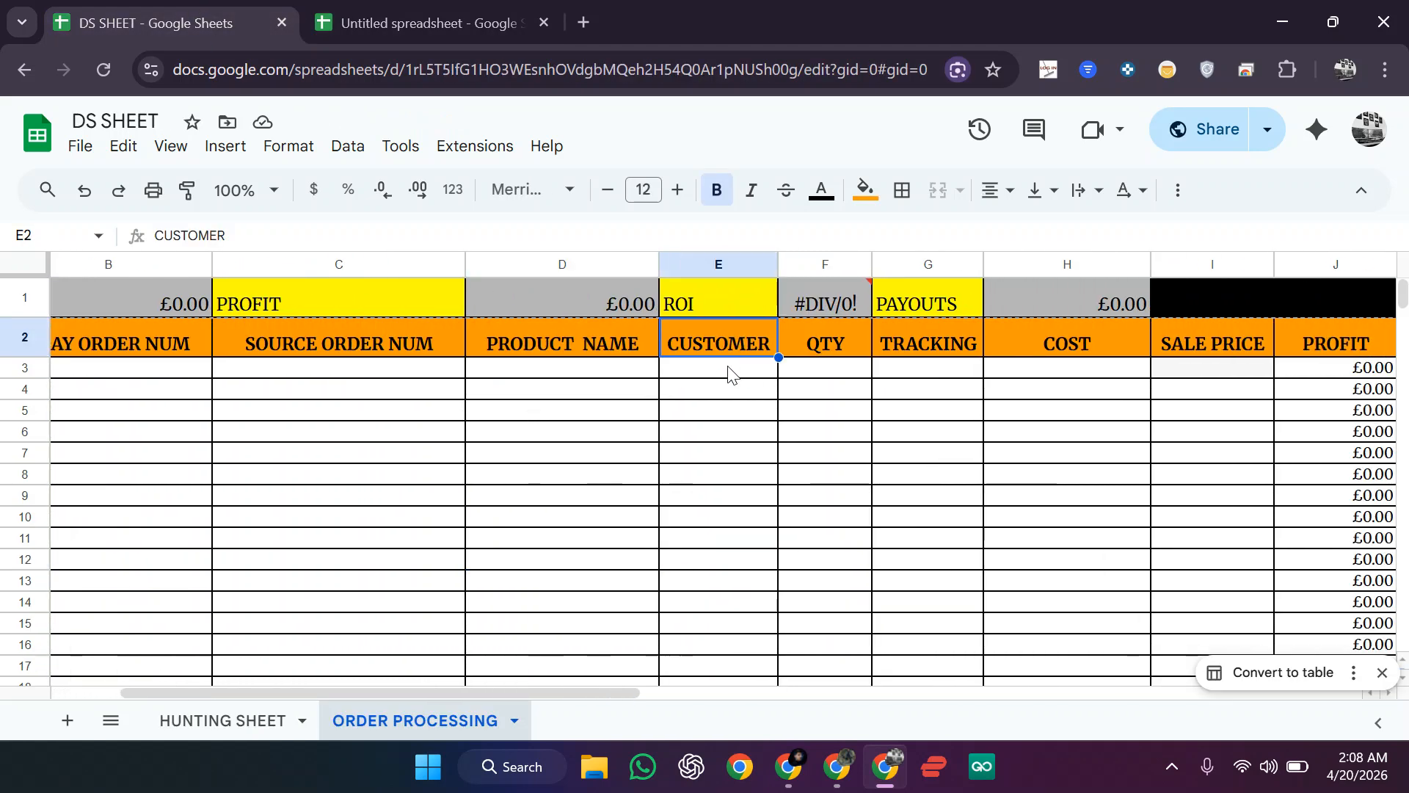
scroll(764, 419, right, 2)
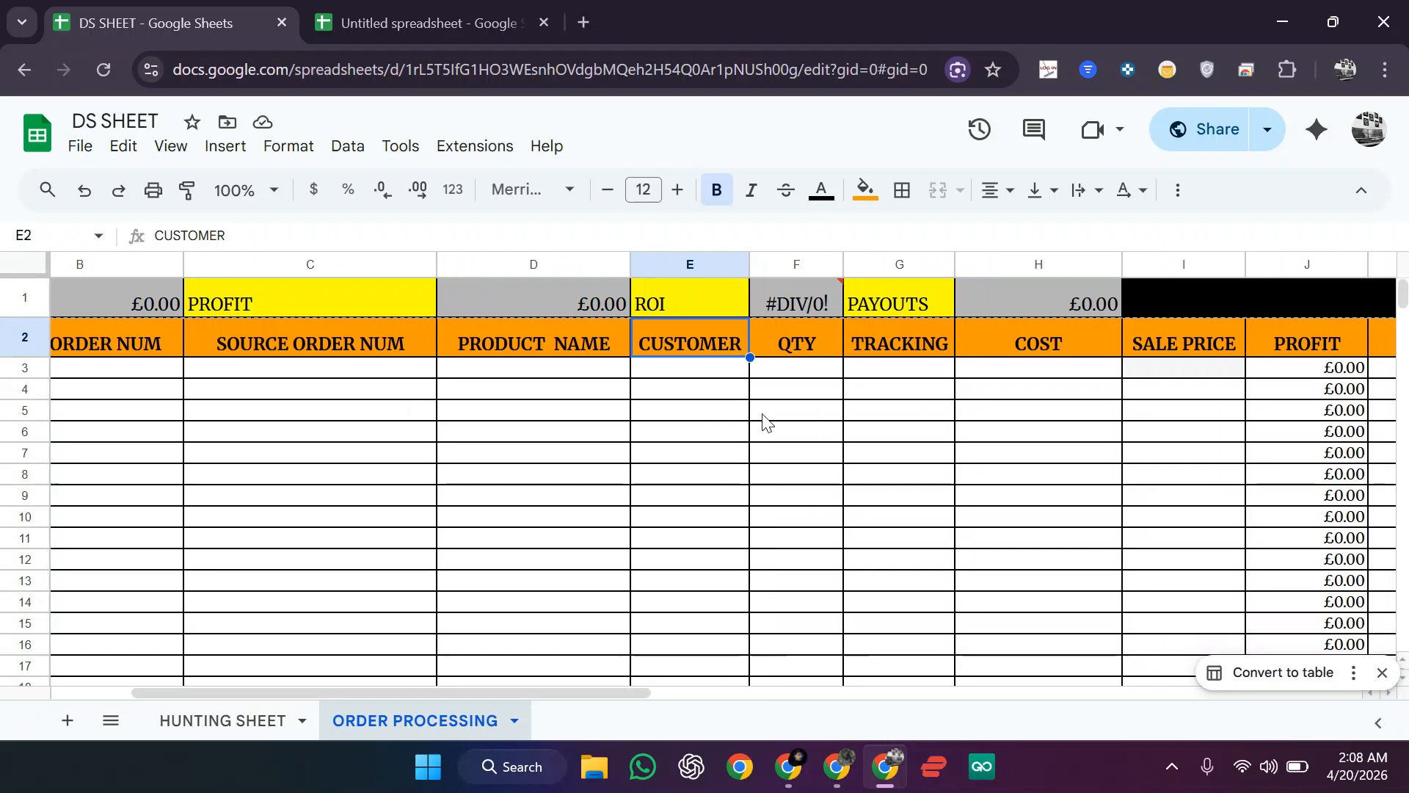
scroll(765, 420, right, 2)
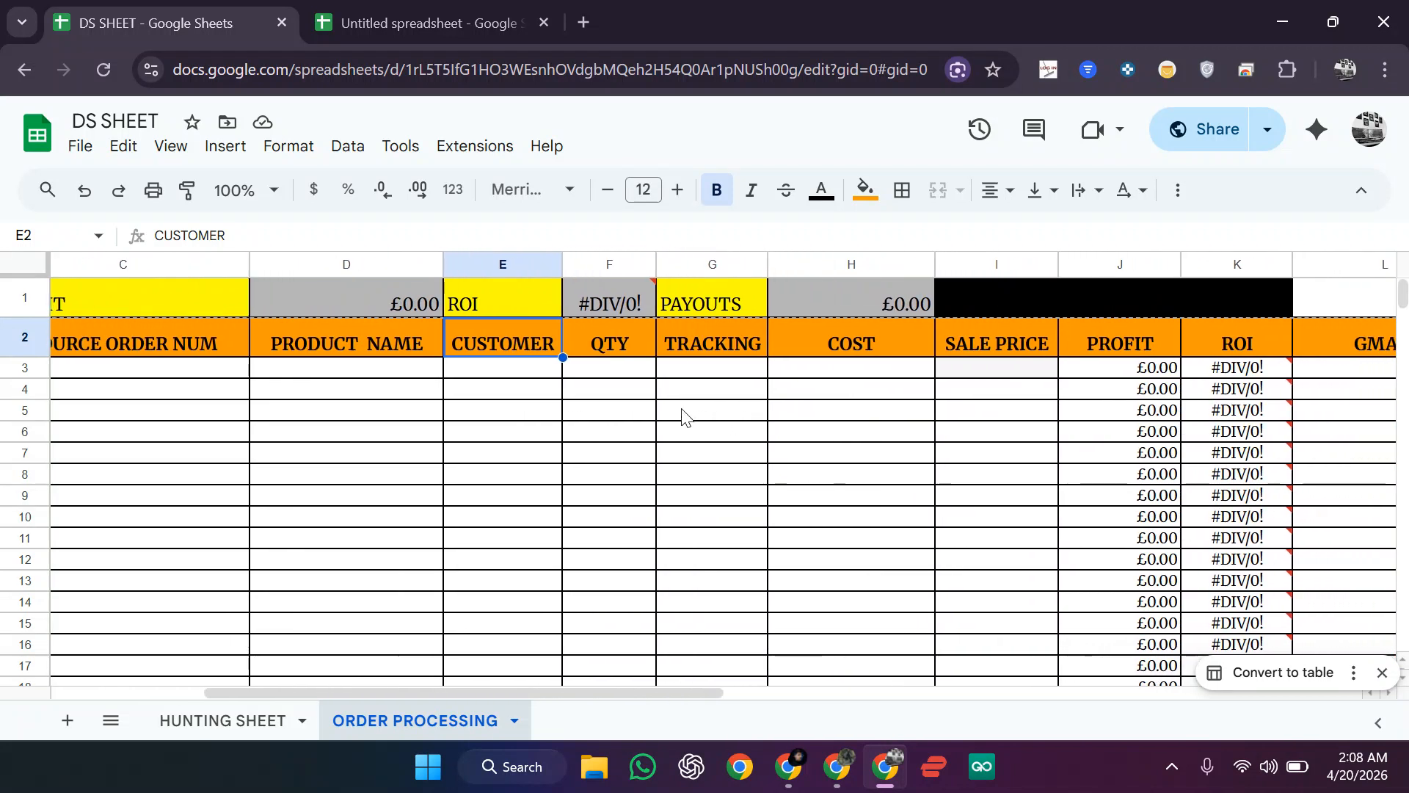
click(1160, 414)
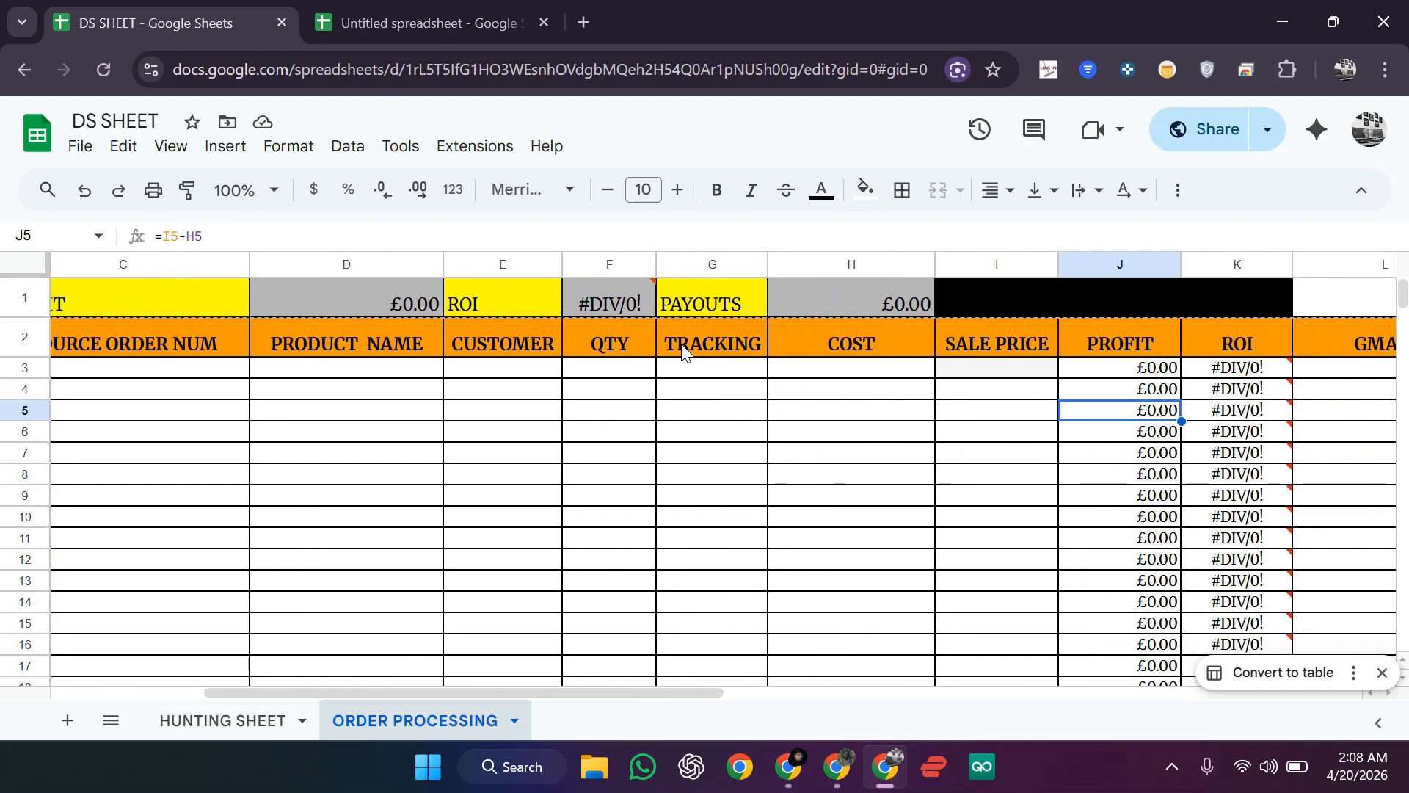
Step: Return to the Untitled spreadsheet and select E2, after another glance at DS SHEET
click(420, 11)
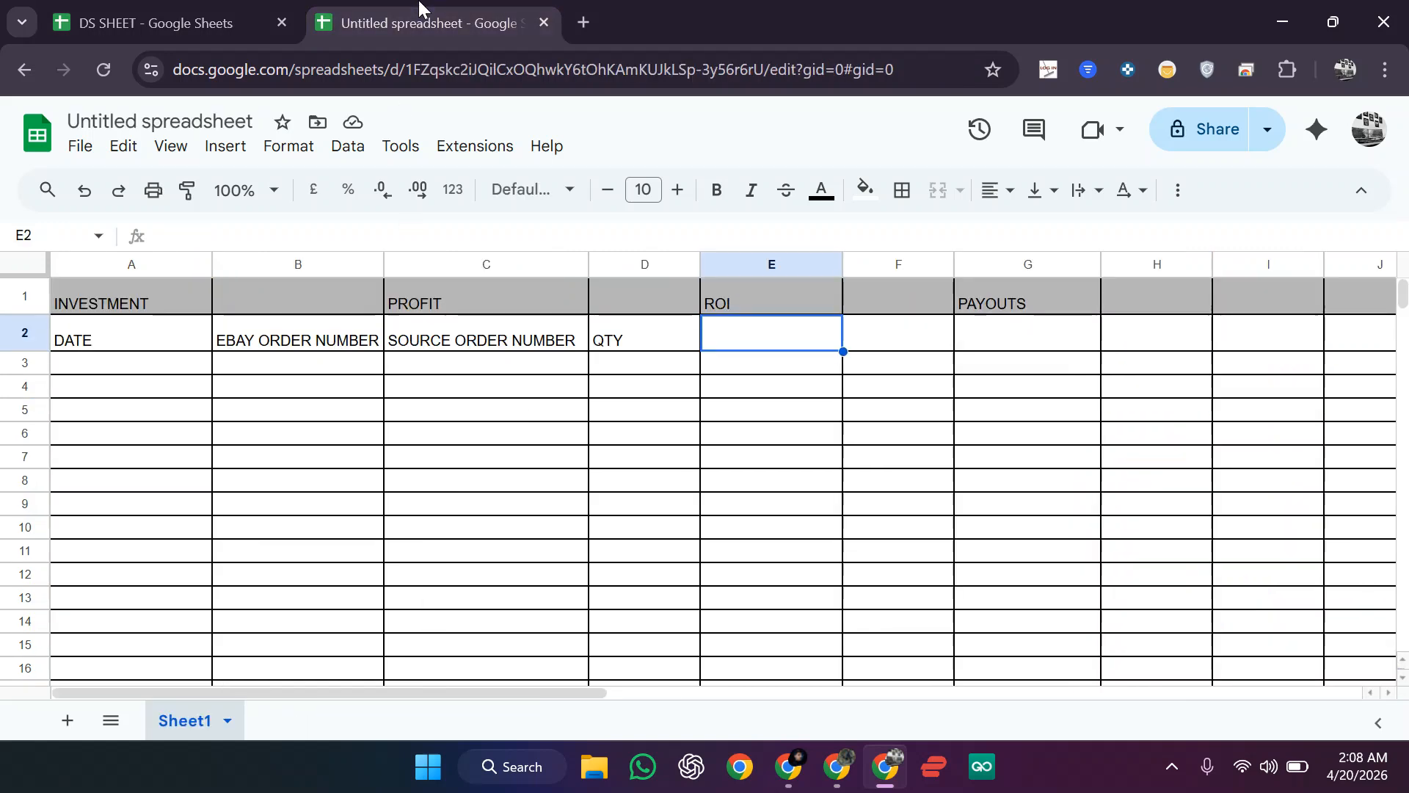
click(301, 343)
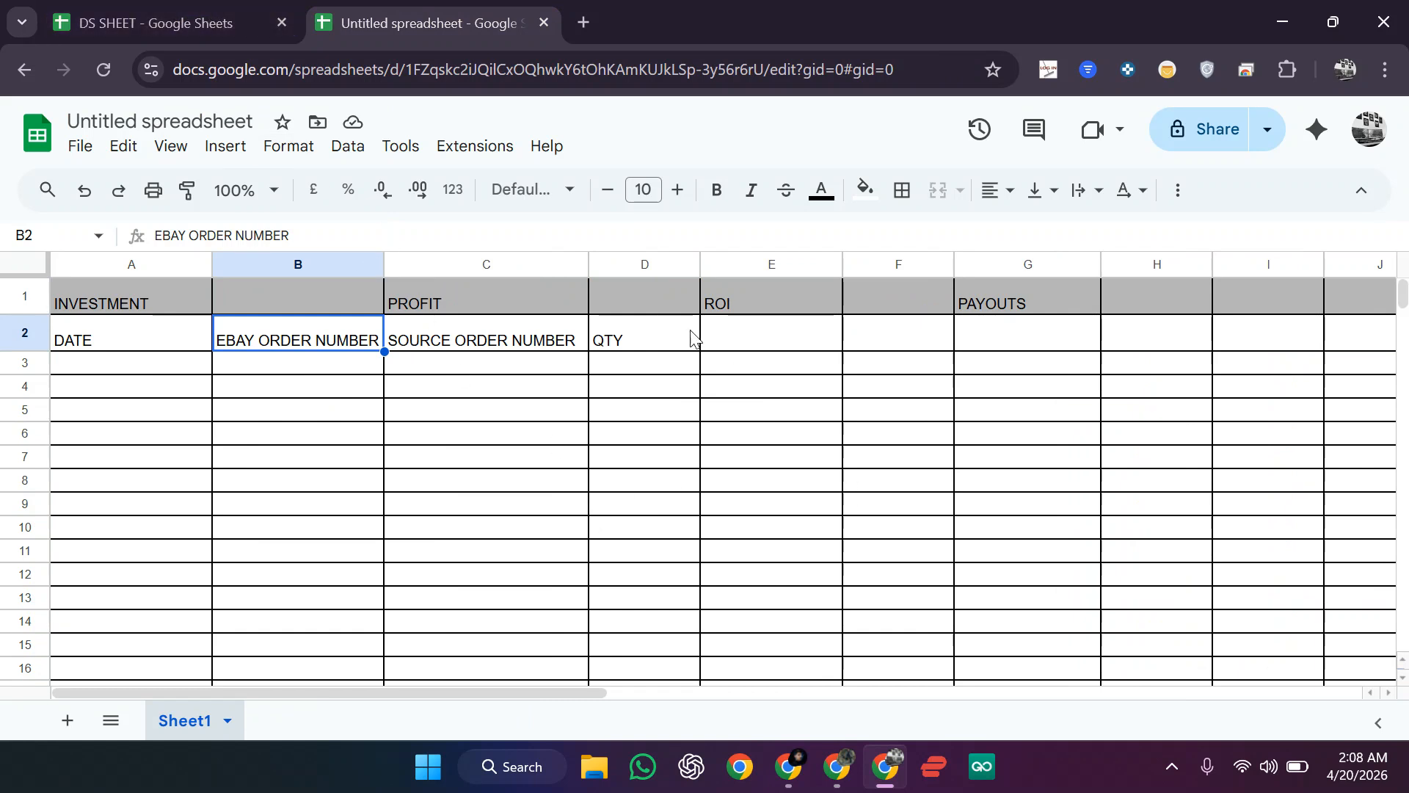
click(726, 344)
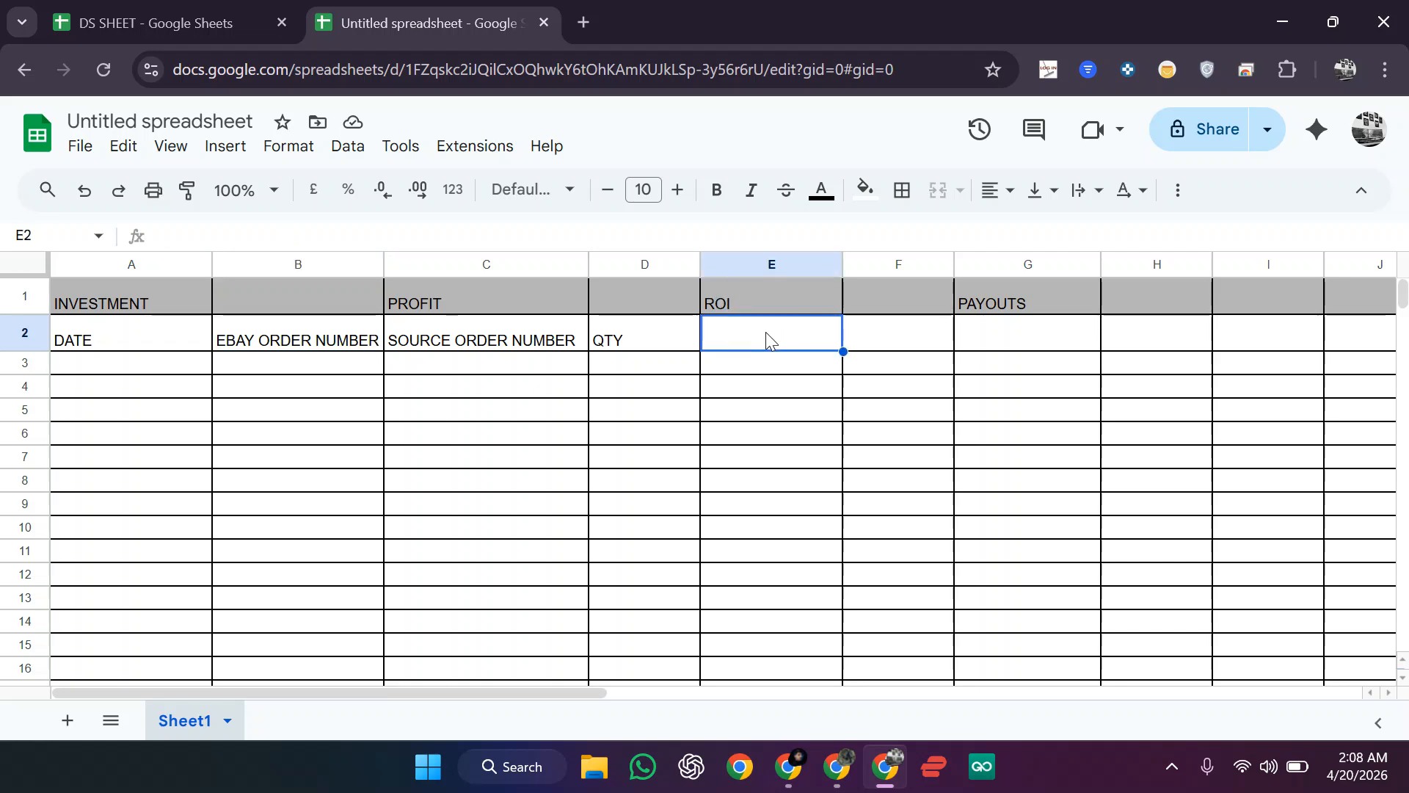
click(147, 21)
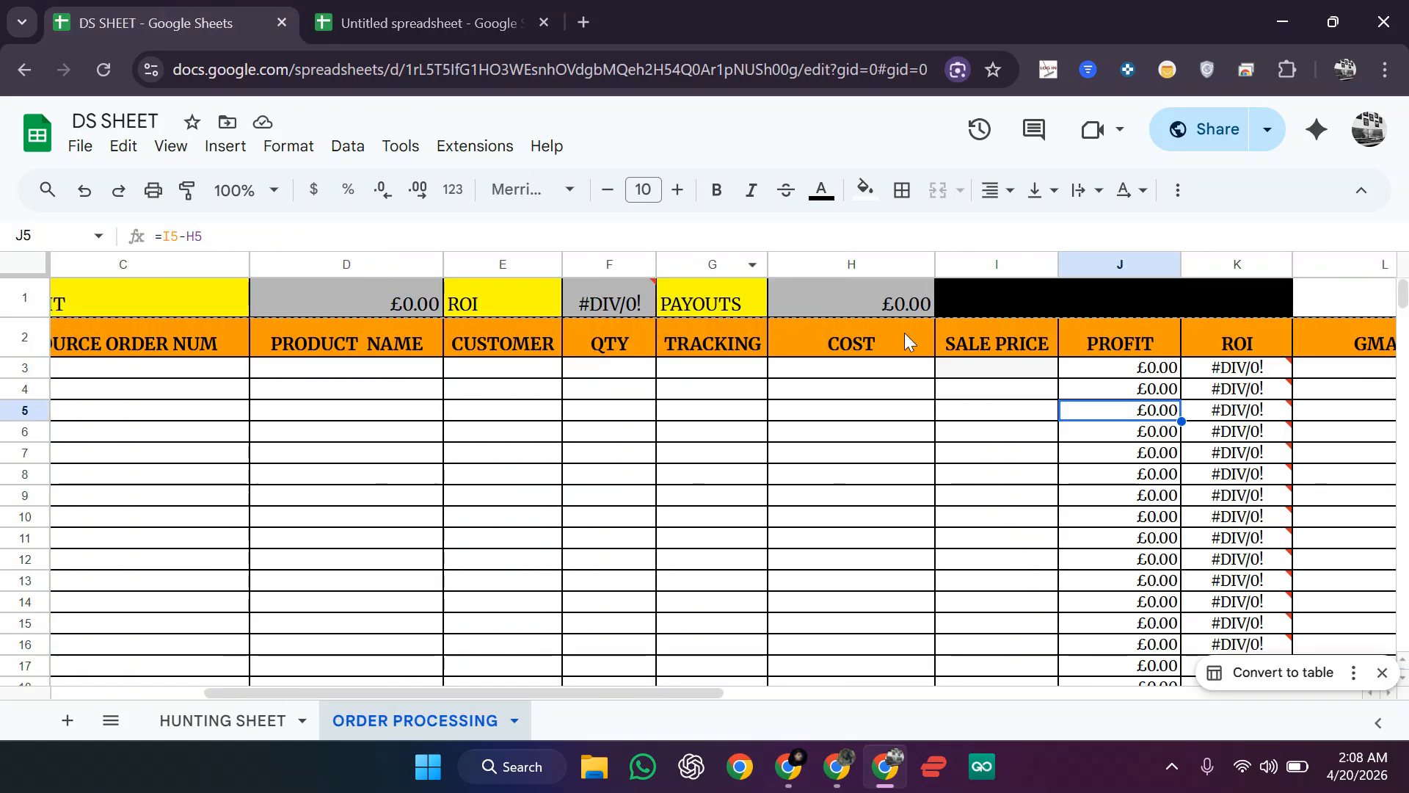
click(522, 6)
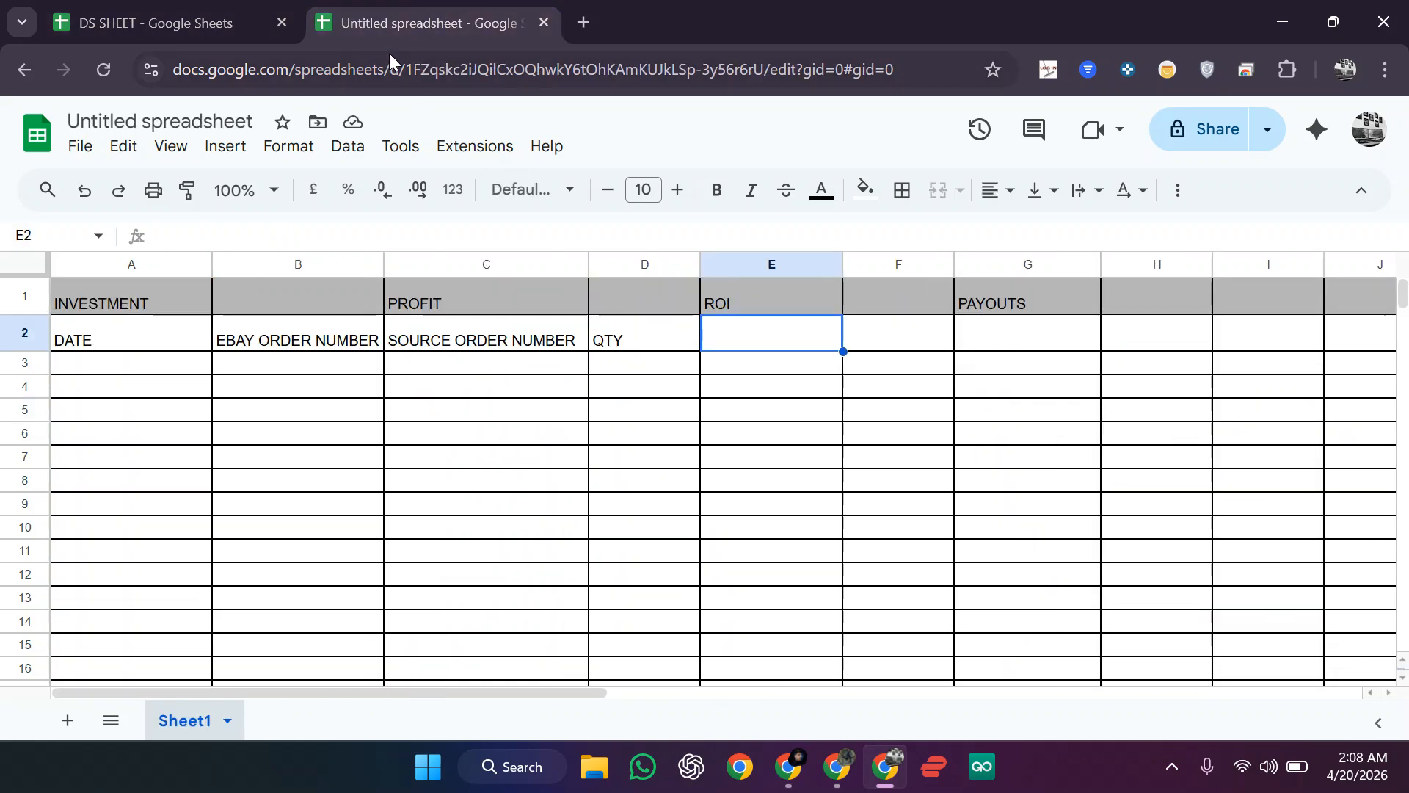
click(228, 28)
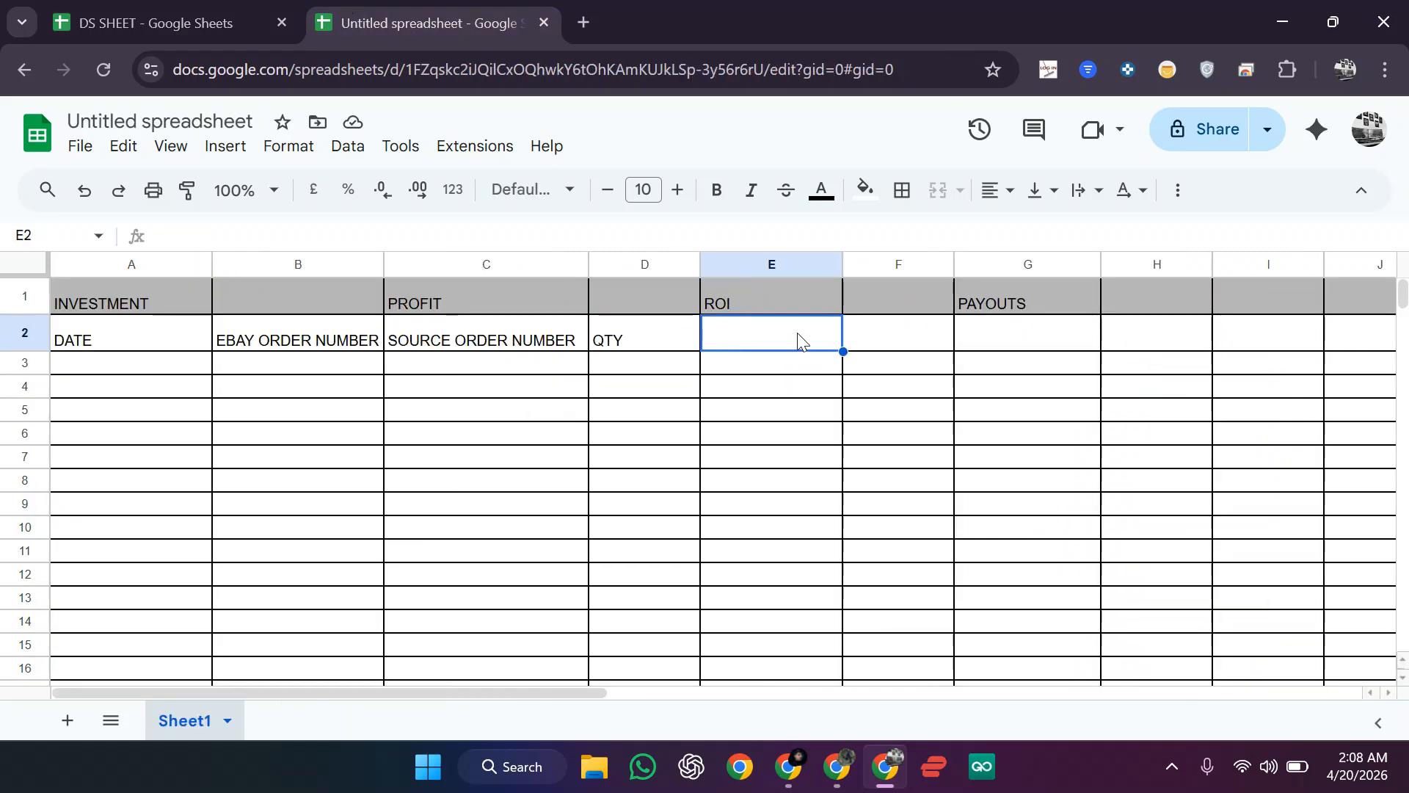
Step: Add the headings COST, SALE PRICE, PROFIT and ROI in cells E2 through H2
text(COS)
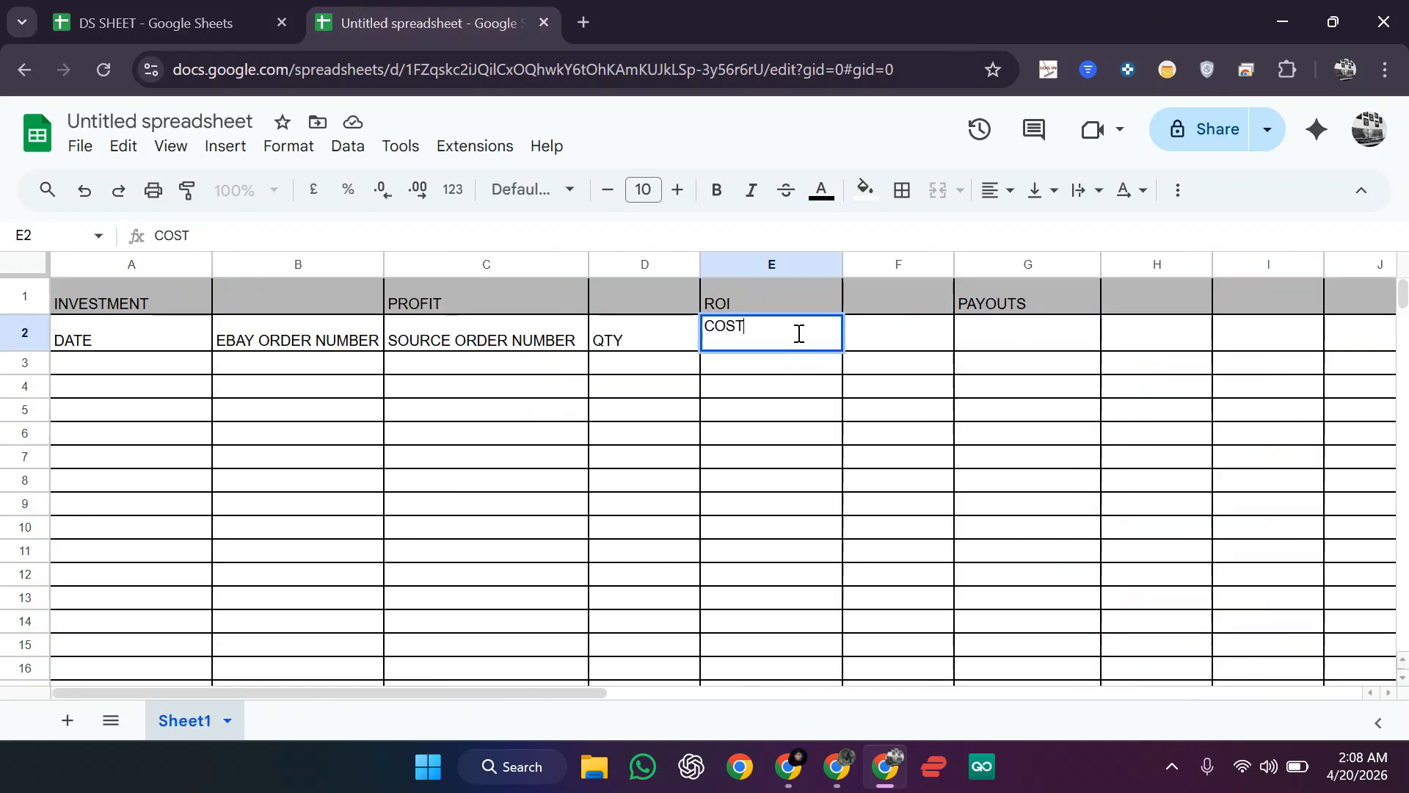
text(T)
key(Return)
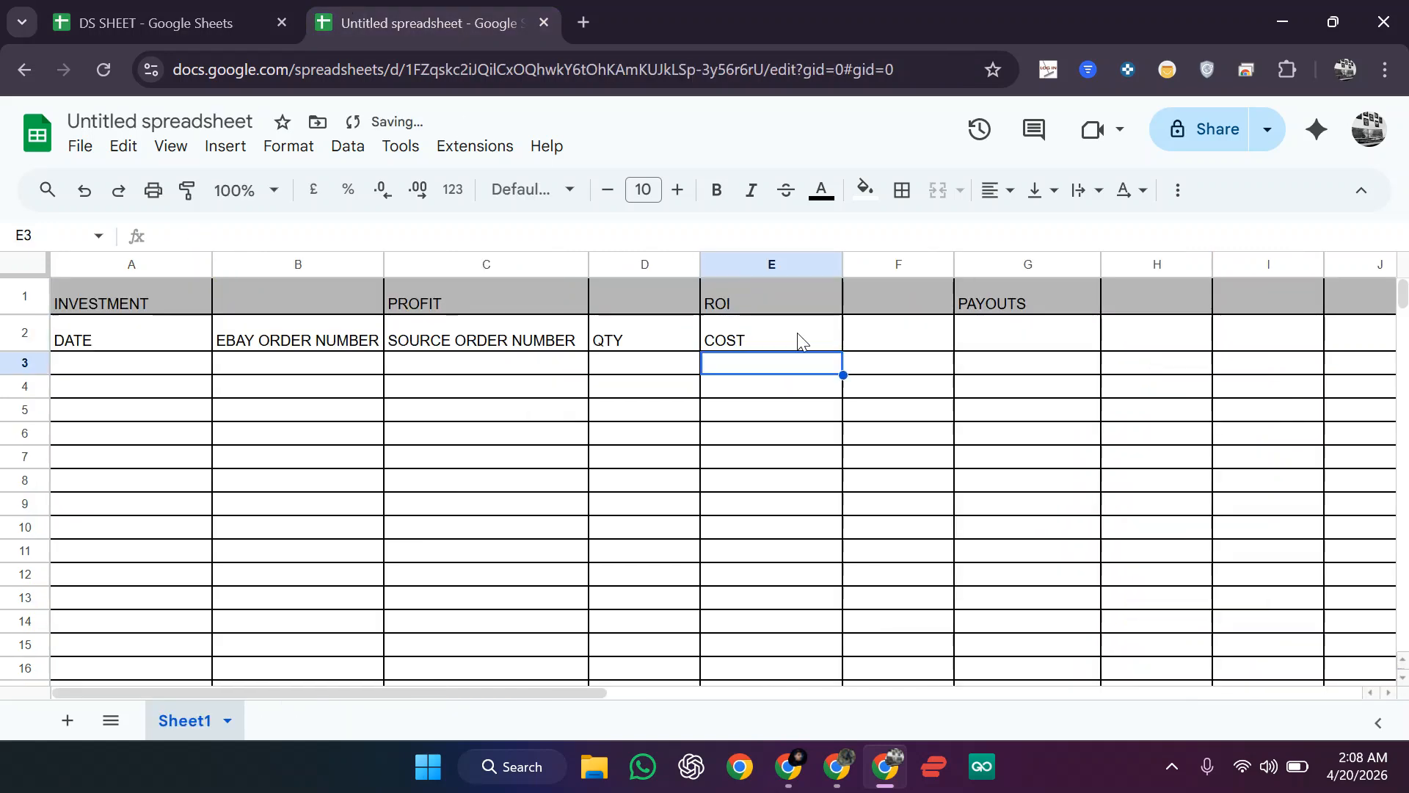
click(913, 345)
text(SALE PRICE)
click(987, 335)
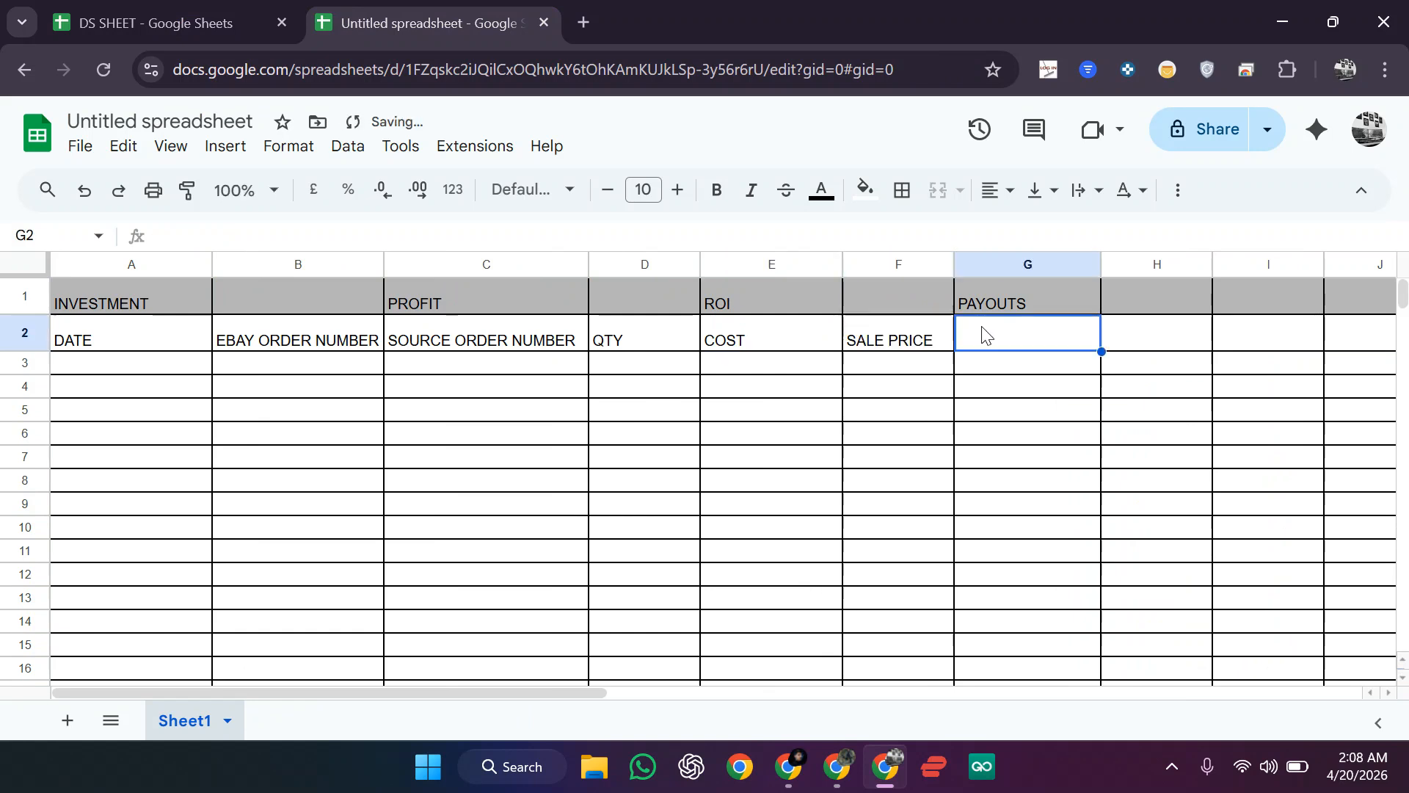
text(PROFIT)
key(Return)
click(1135, 342)
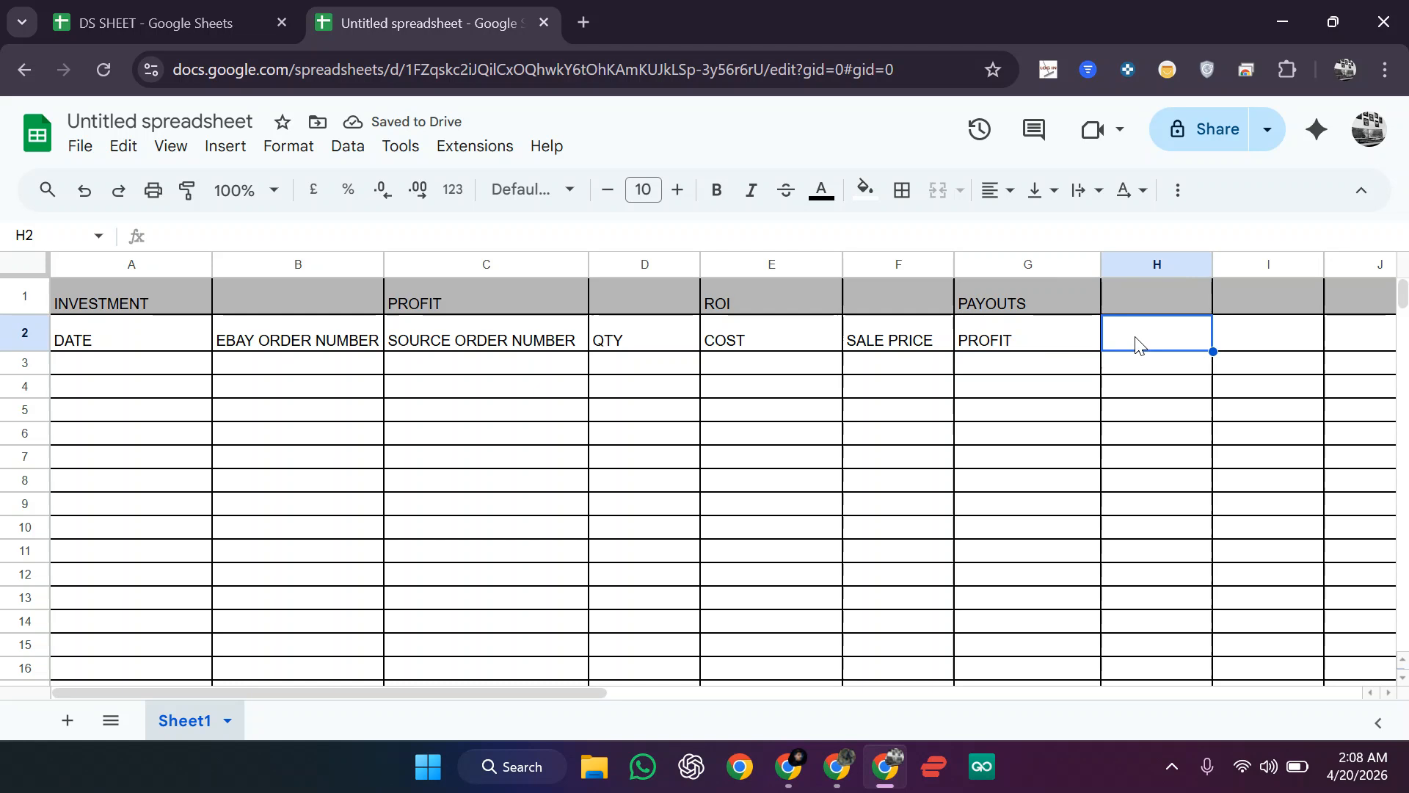
text(ROI)
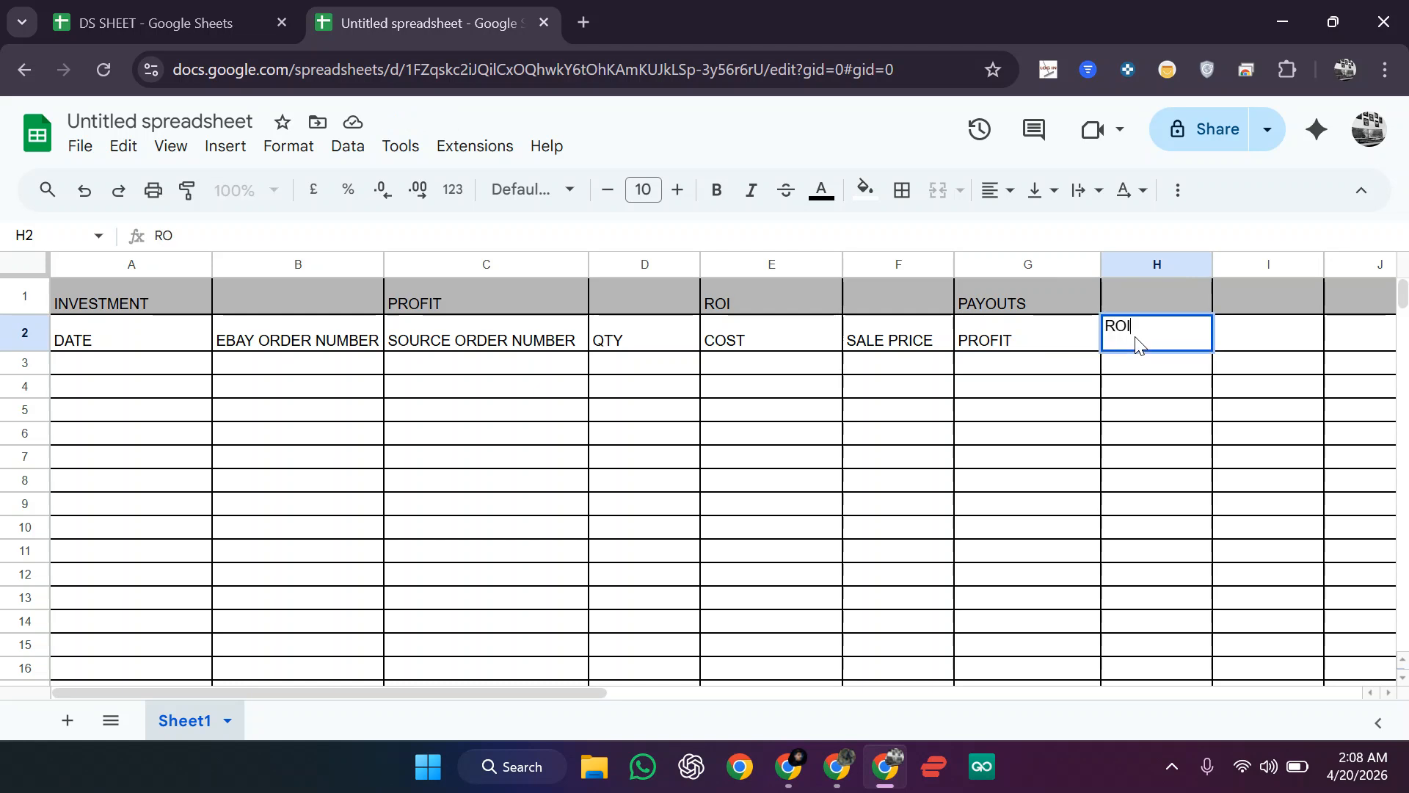
key(Return)
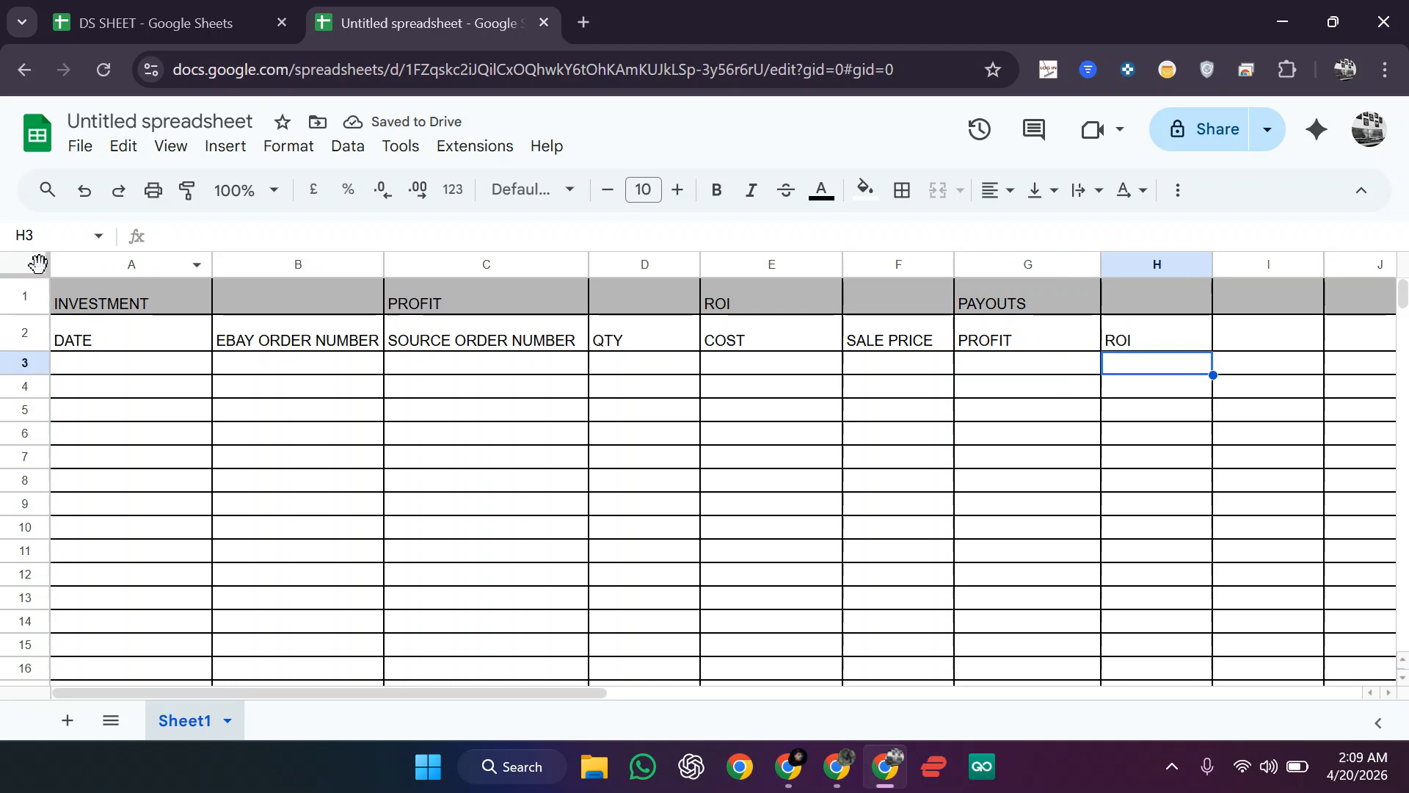
Step: Make the row 1 labels bold at font size 14
click(19, 298)
click(677, 189)
click(677, 190)
click(678, 190)
click(678, 189)
click(717, 189)
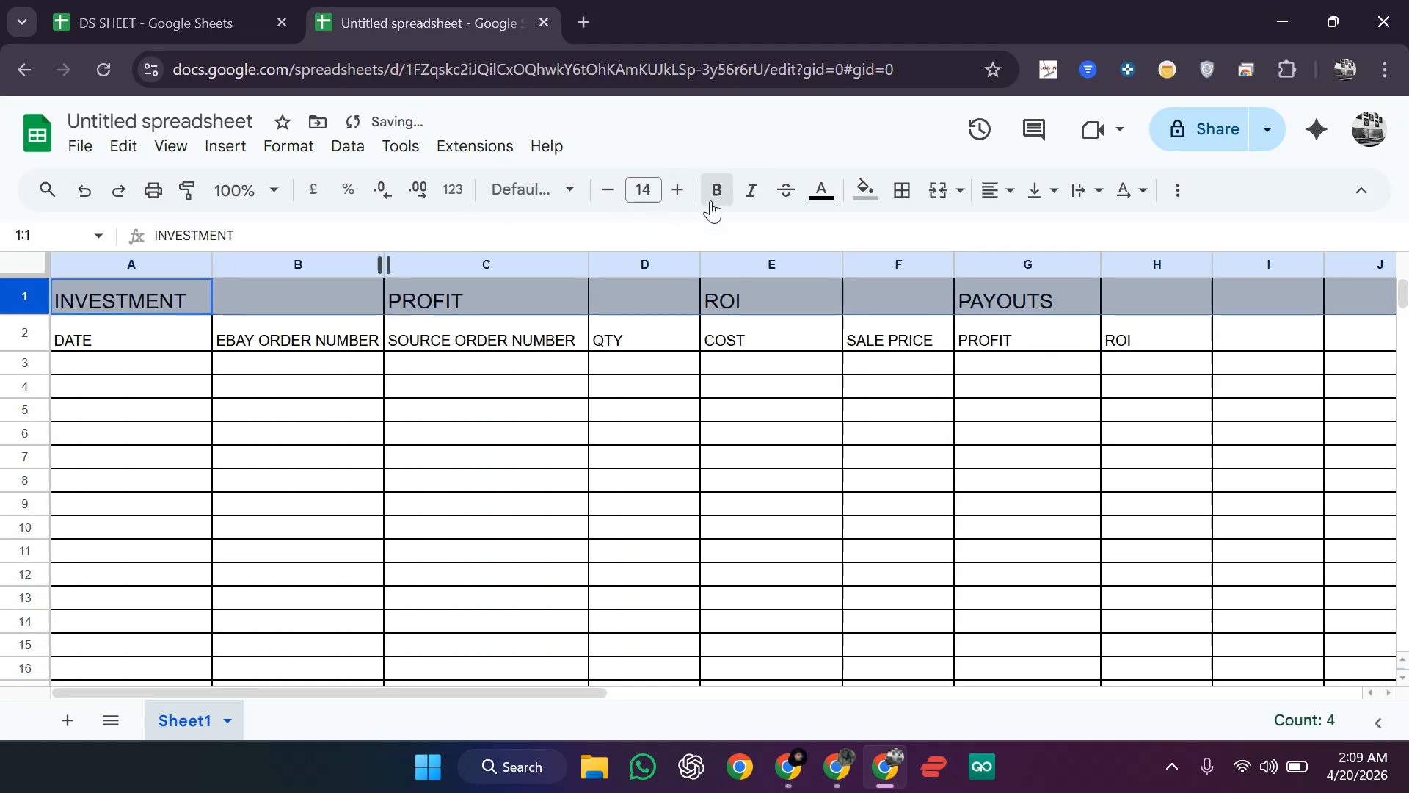
click(674, 189)
click(674, 189)
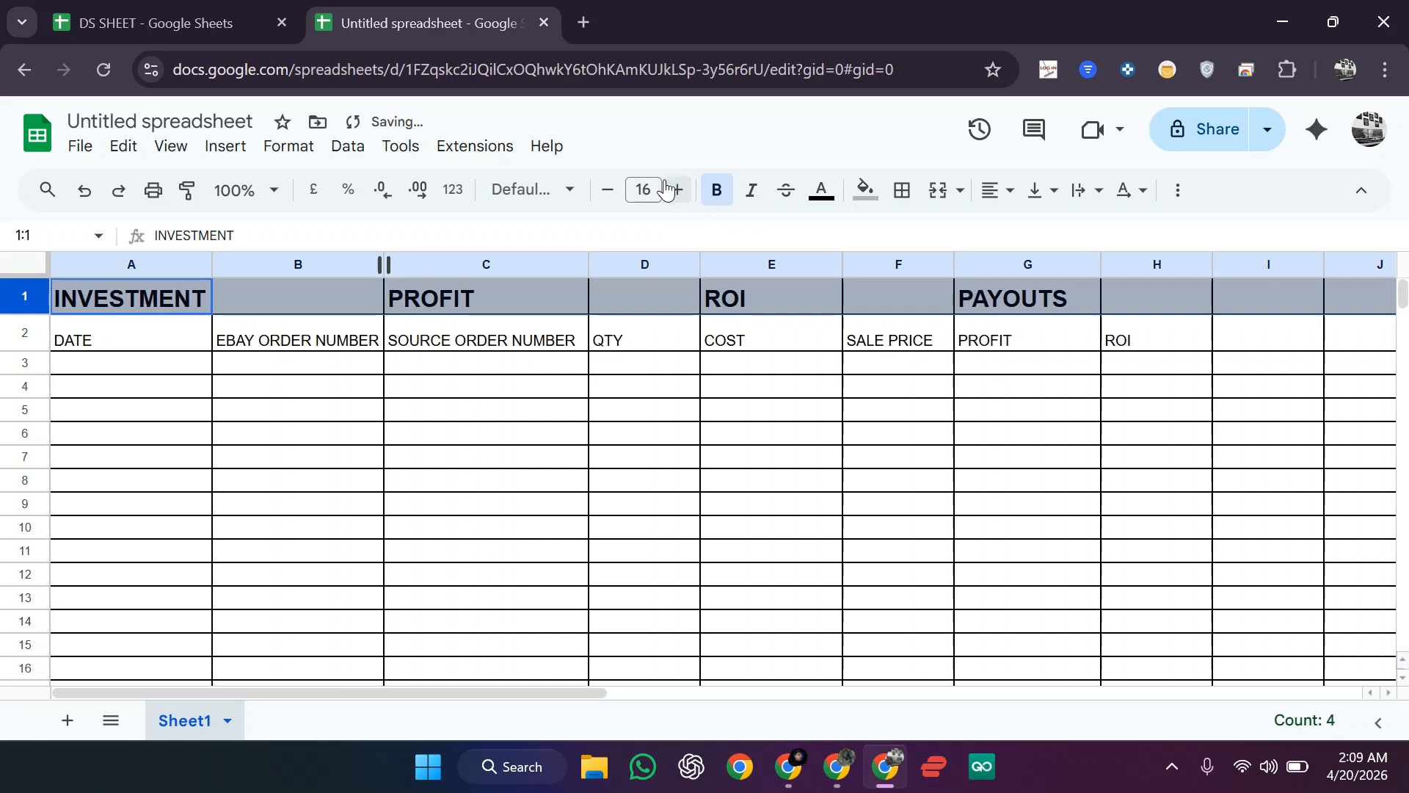
click(606, 195)
click(606, 192)
click(456, 507)
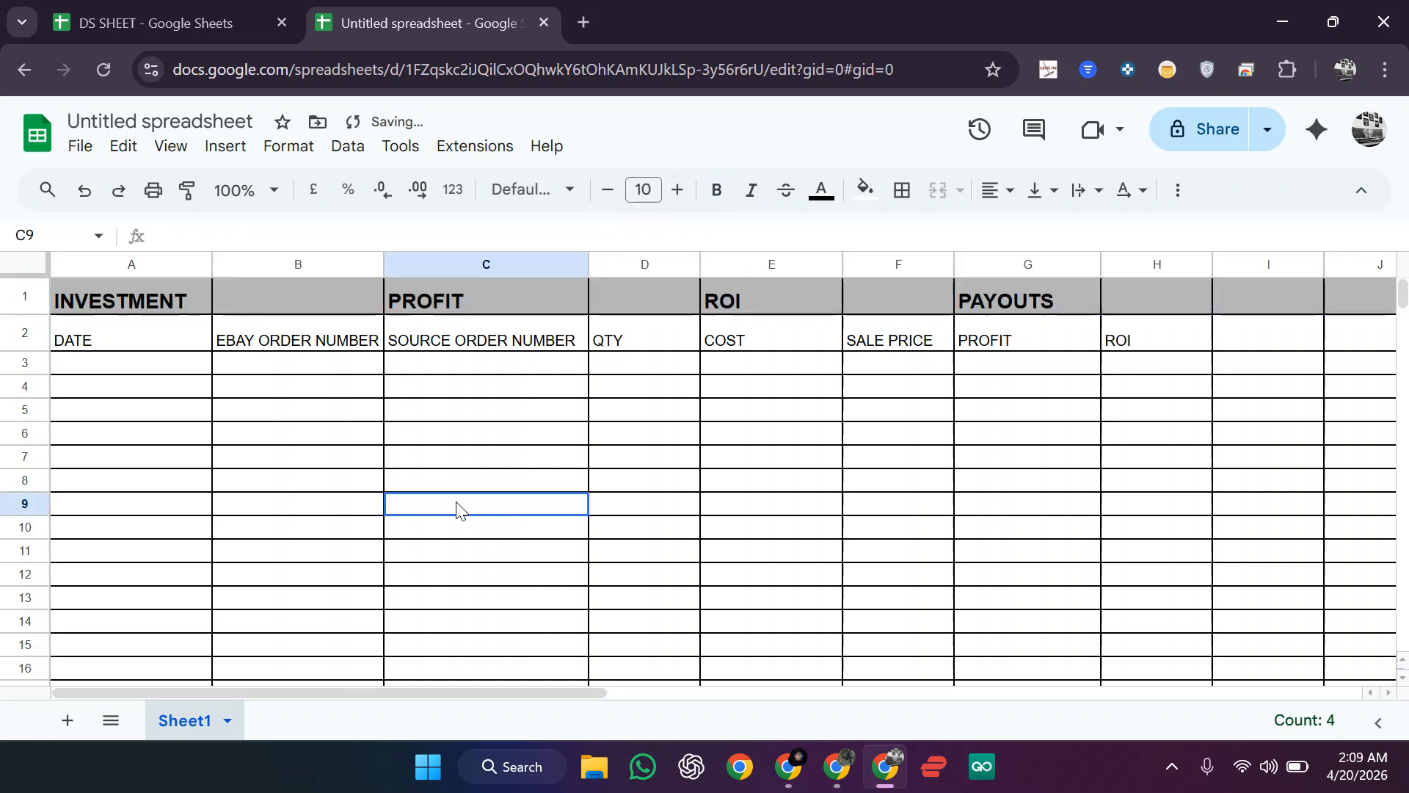
Step: Make the row 2 headers bold at size 12 with an orange fill
click(22, 332)
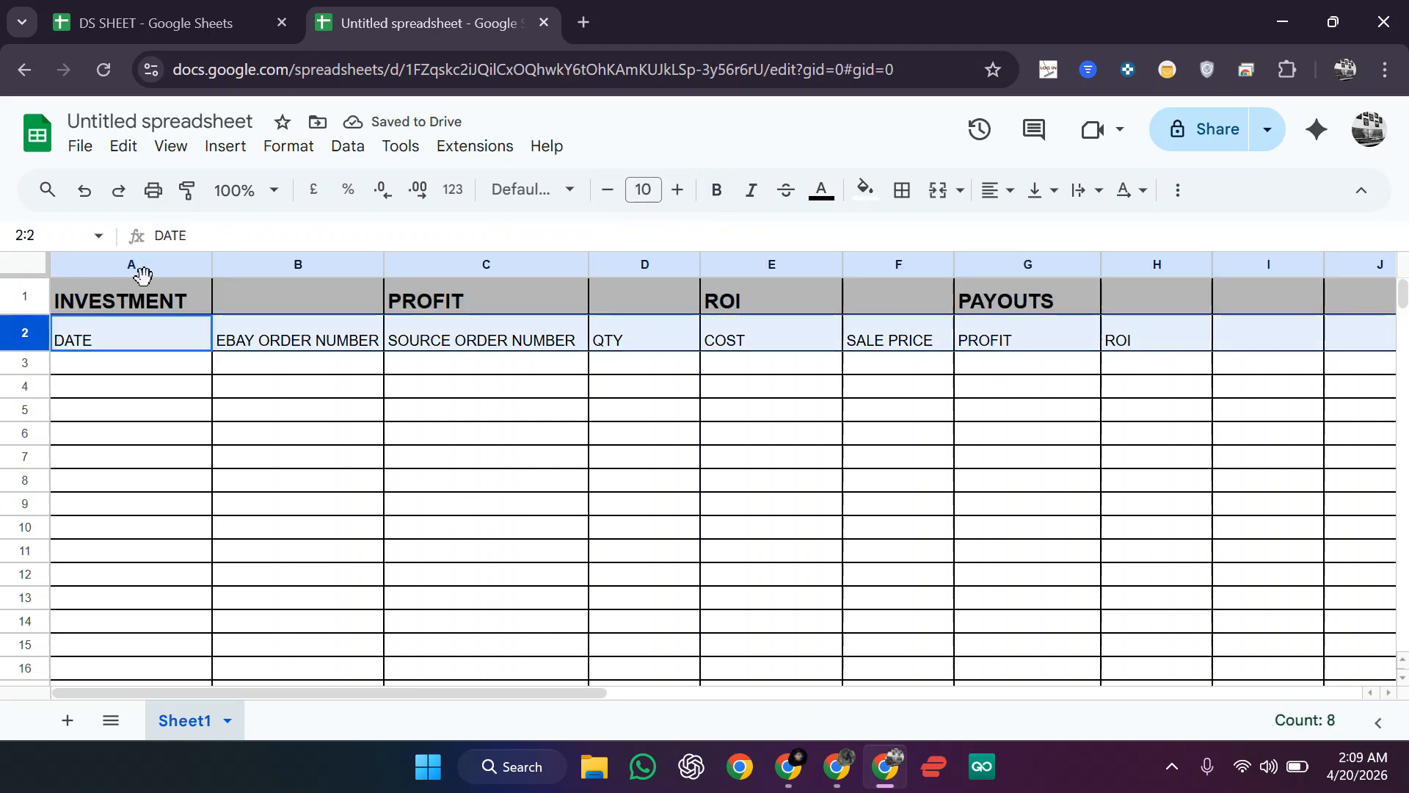
click(679, 192)
click(679, 192)
click(679, 192)
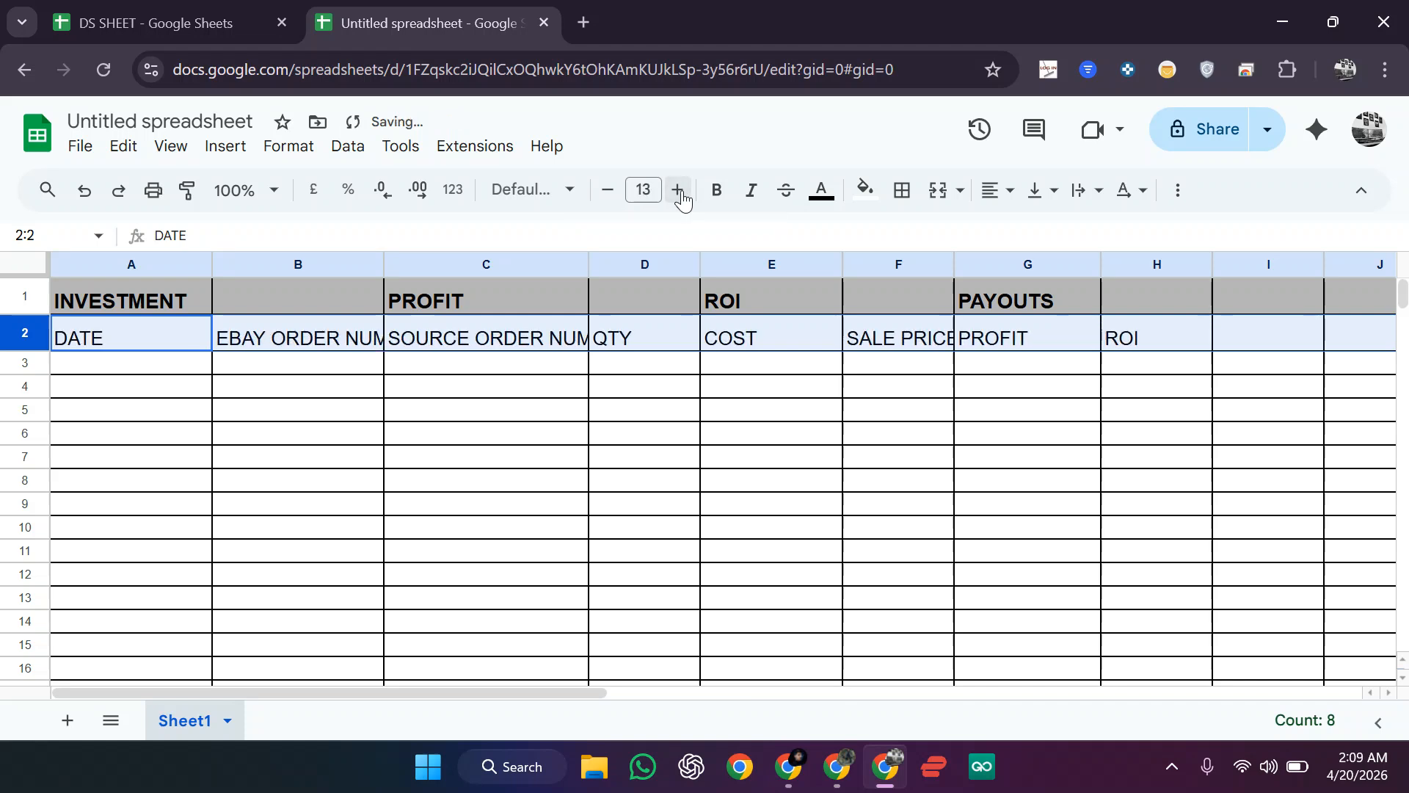
click(607, 191)
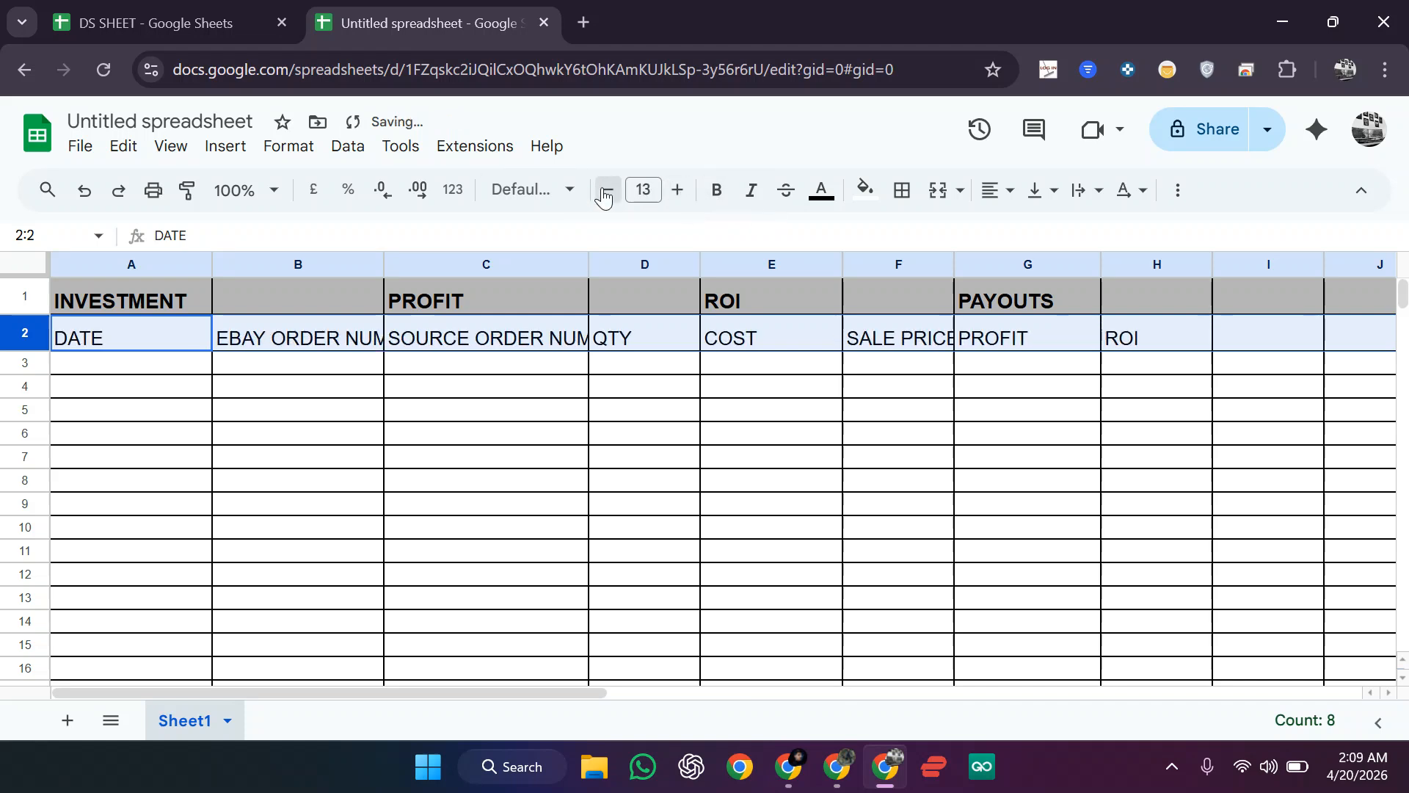
click(717, 192)
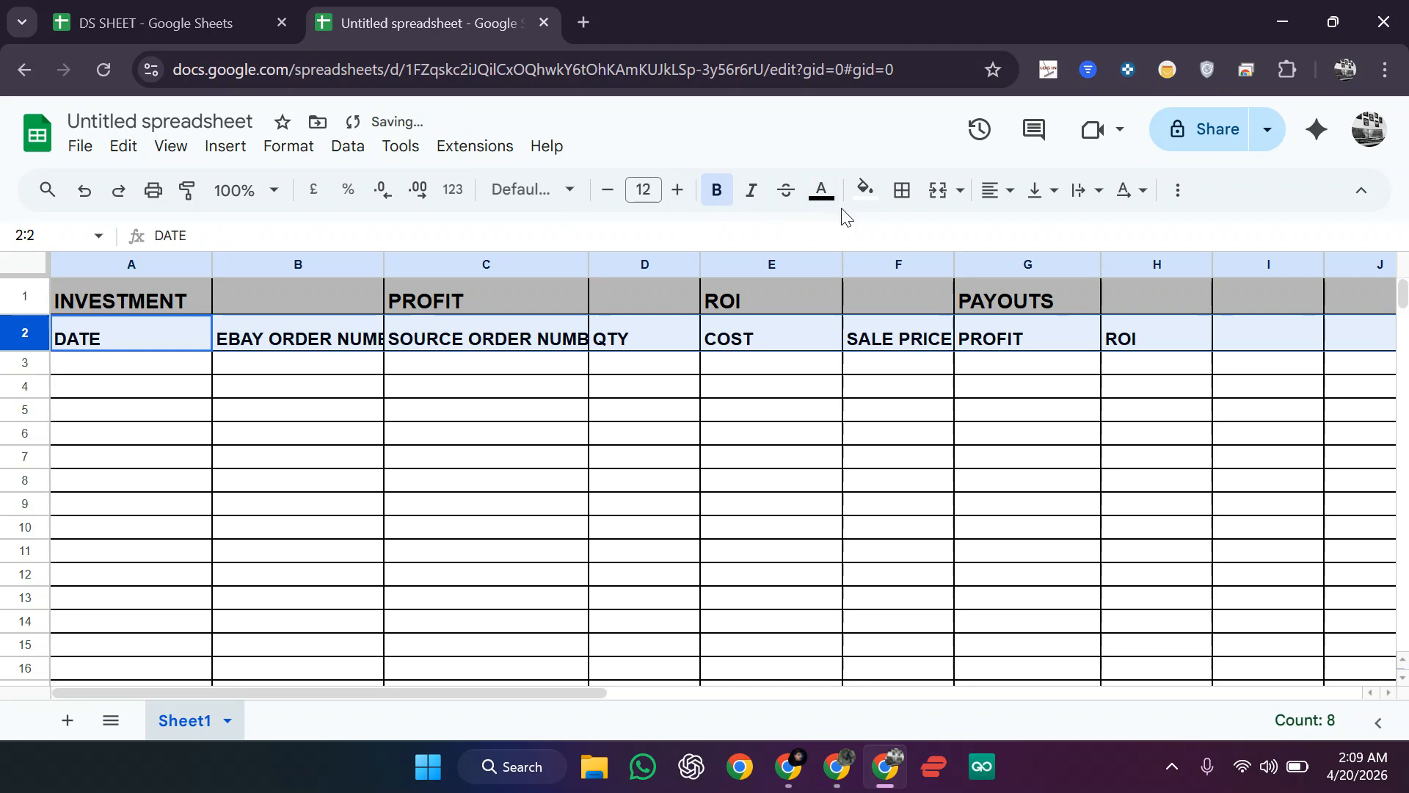
click(868, 200)
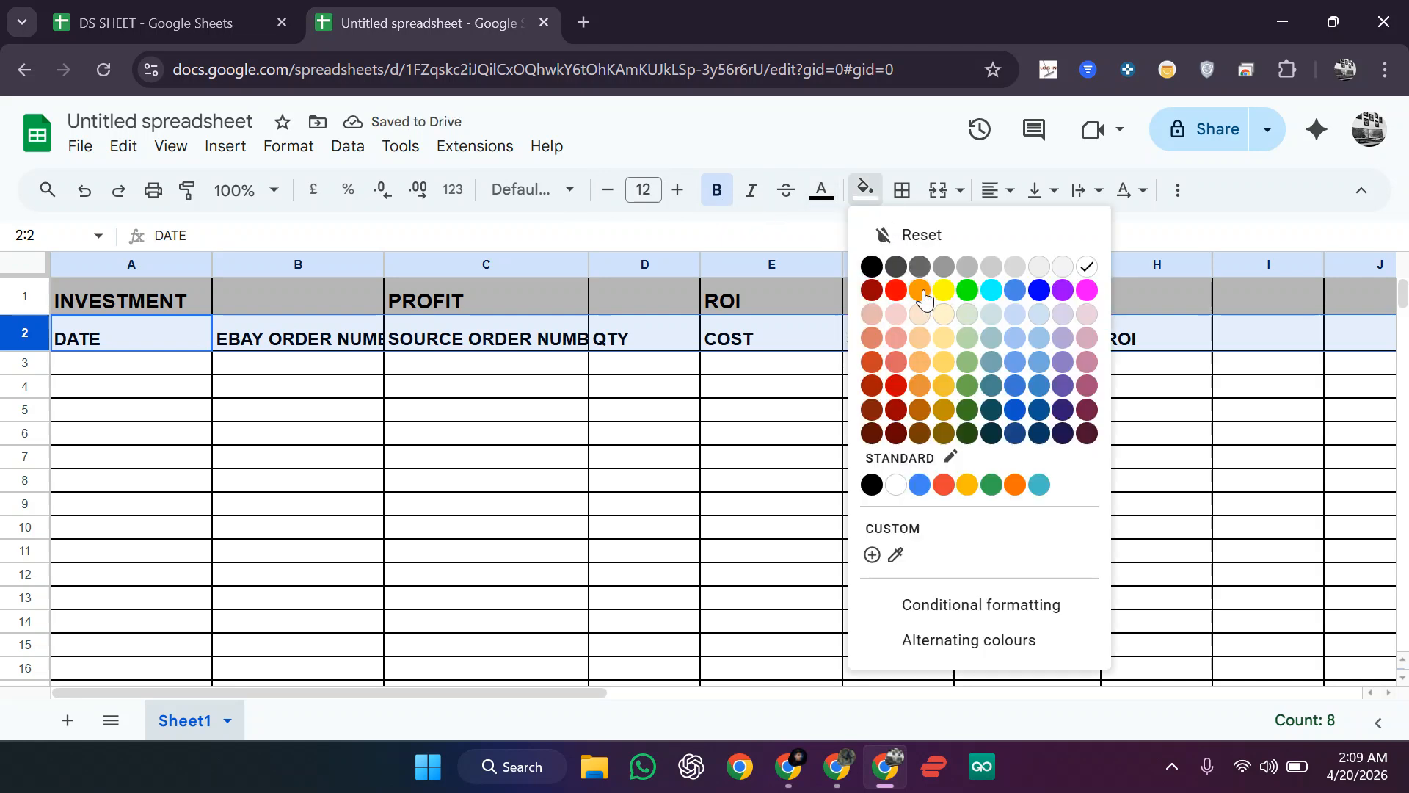
click(919, 290)
click(457, 389)
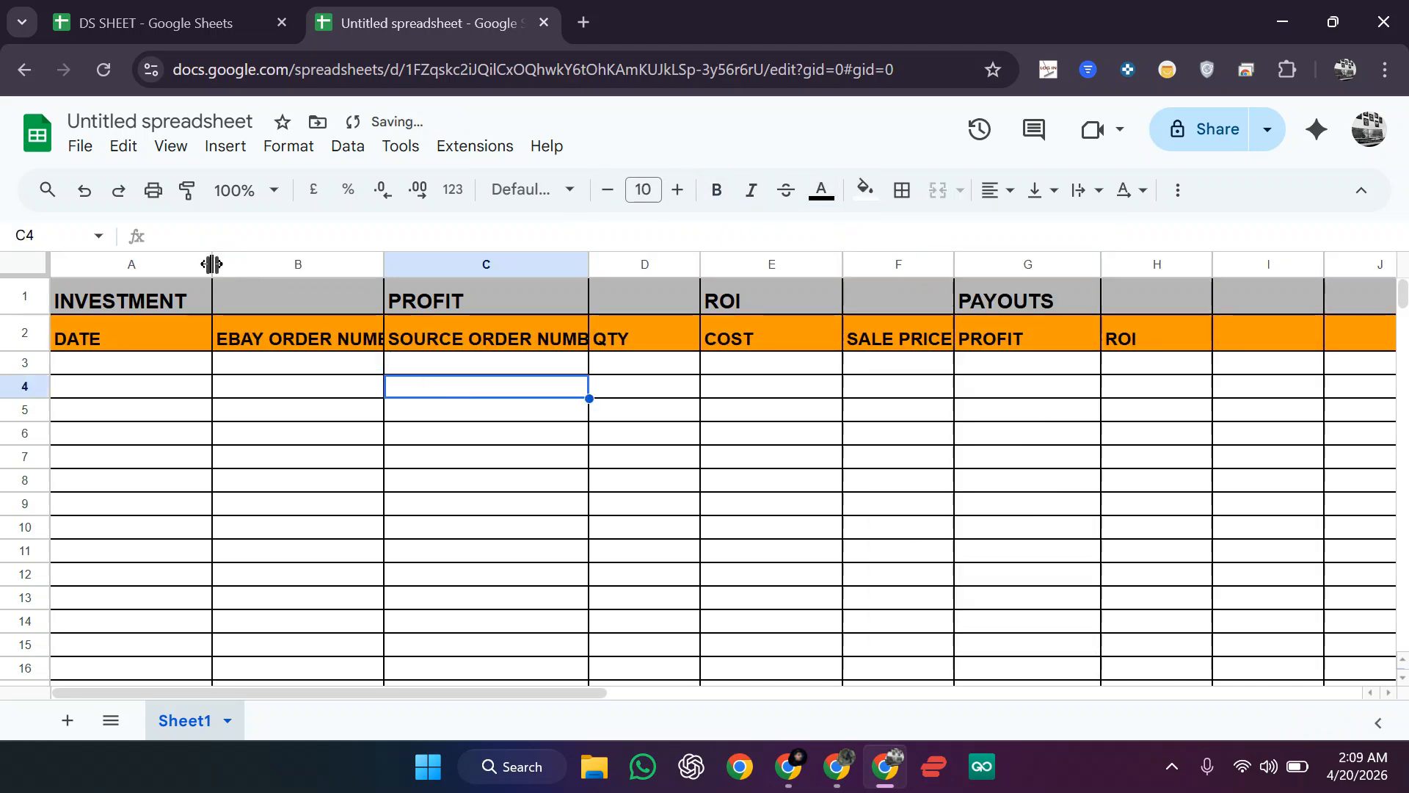
Step: Narrow columns A, D and H and widen B, C and F until EBAY ORDER NUMBER, SOURCE ORDER NUMBER and SALE PRICE fit
mouse_move(210, 264)
mouse_down()
mouse_move(166, 264)
mouse_move(195, 264)
mouse_up()
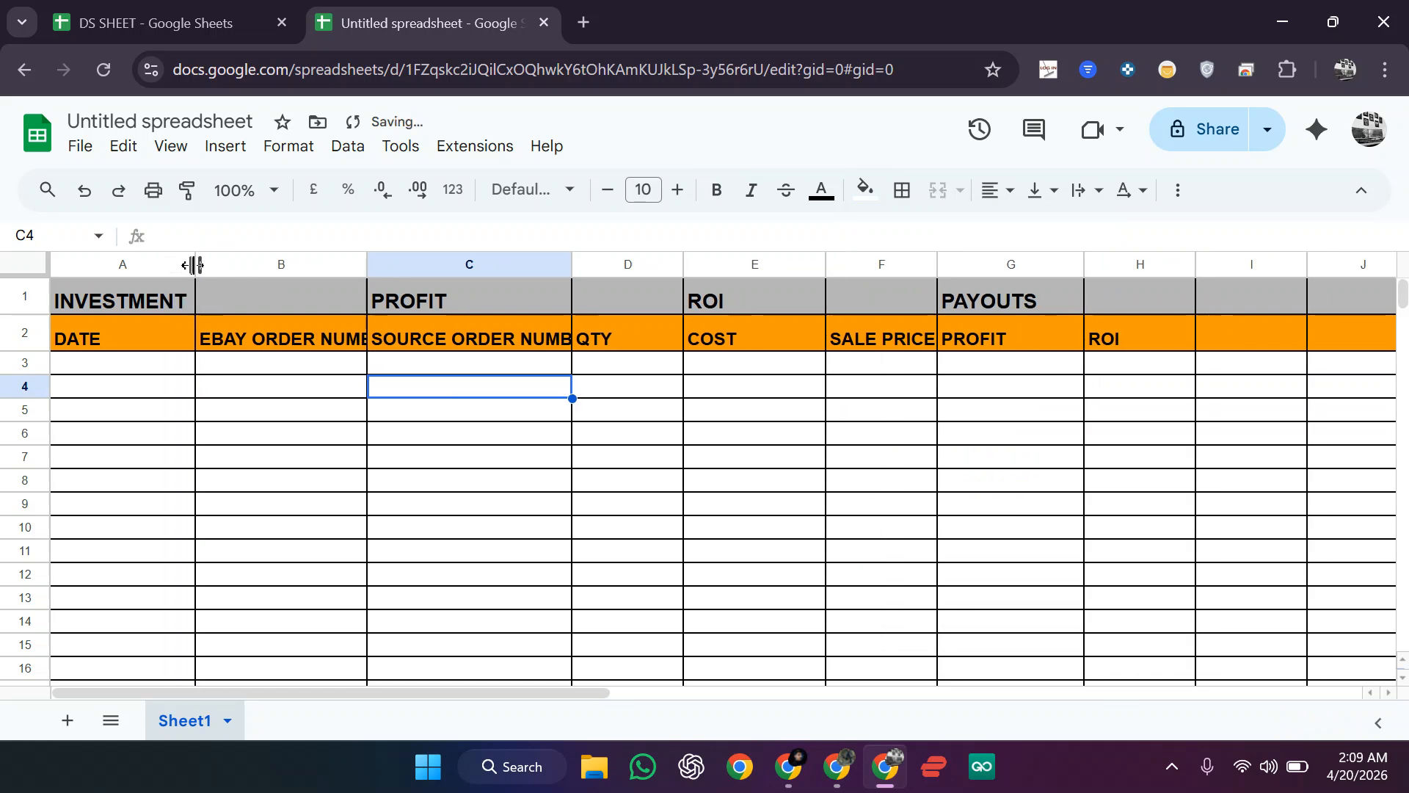
drag(369, 265, 399, 265)
drag(604, 265, 641, 264)
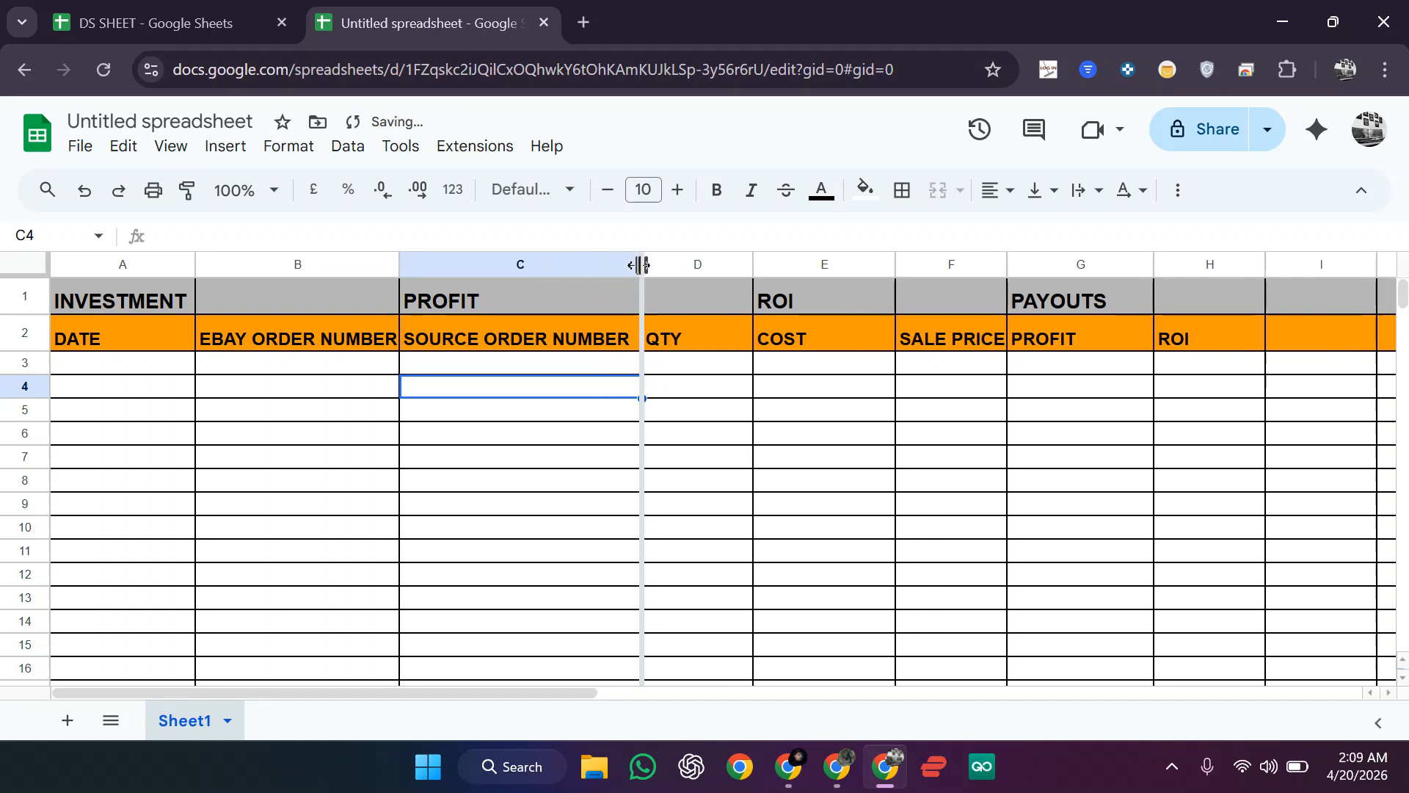
drag(754, 265, 738, 266)
click(689, 303)
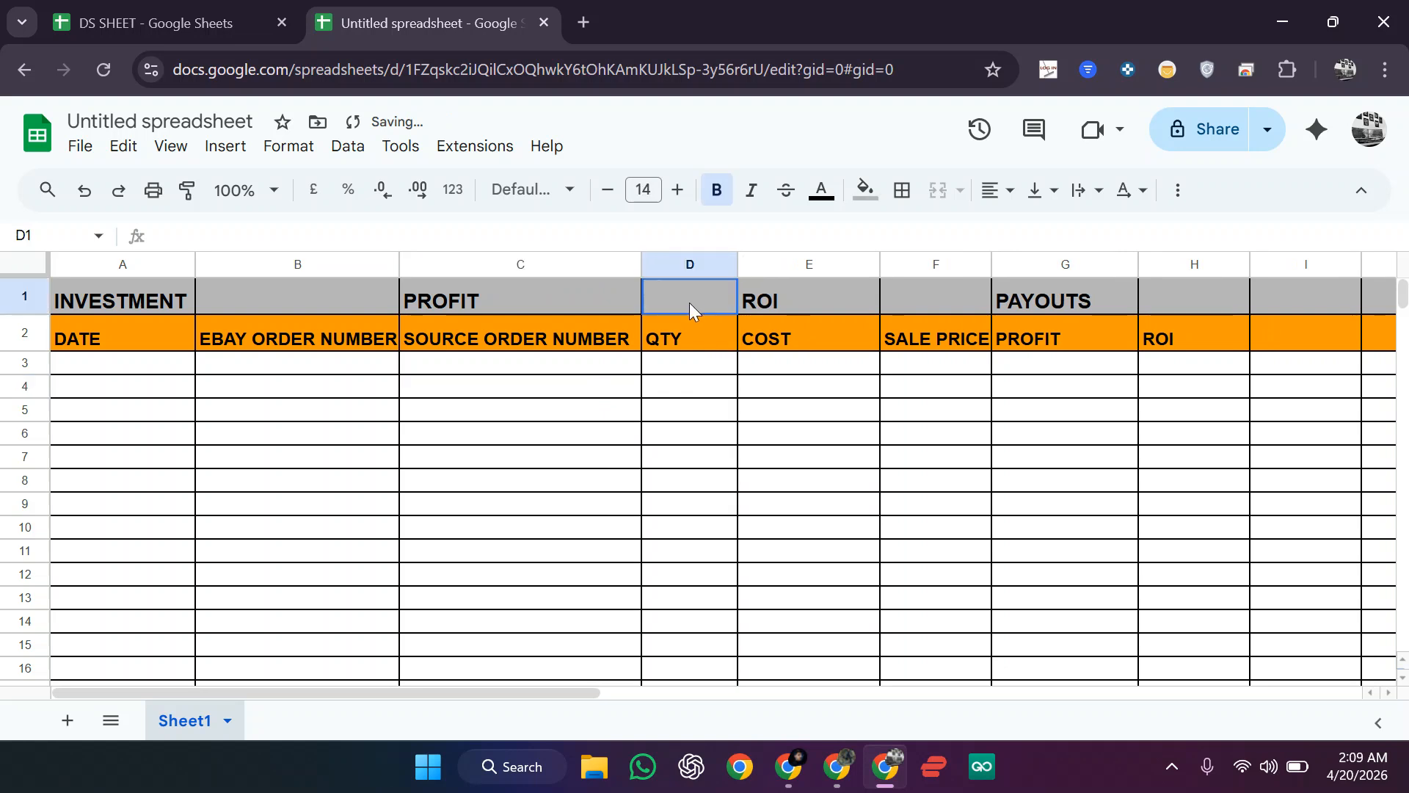
click(743, 258)
click(1035, 451)
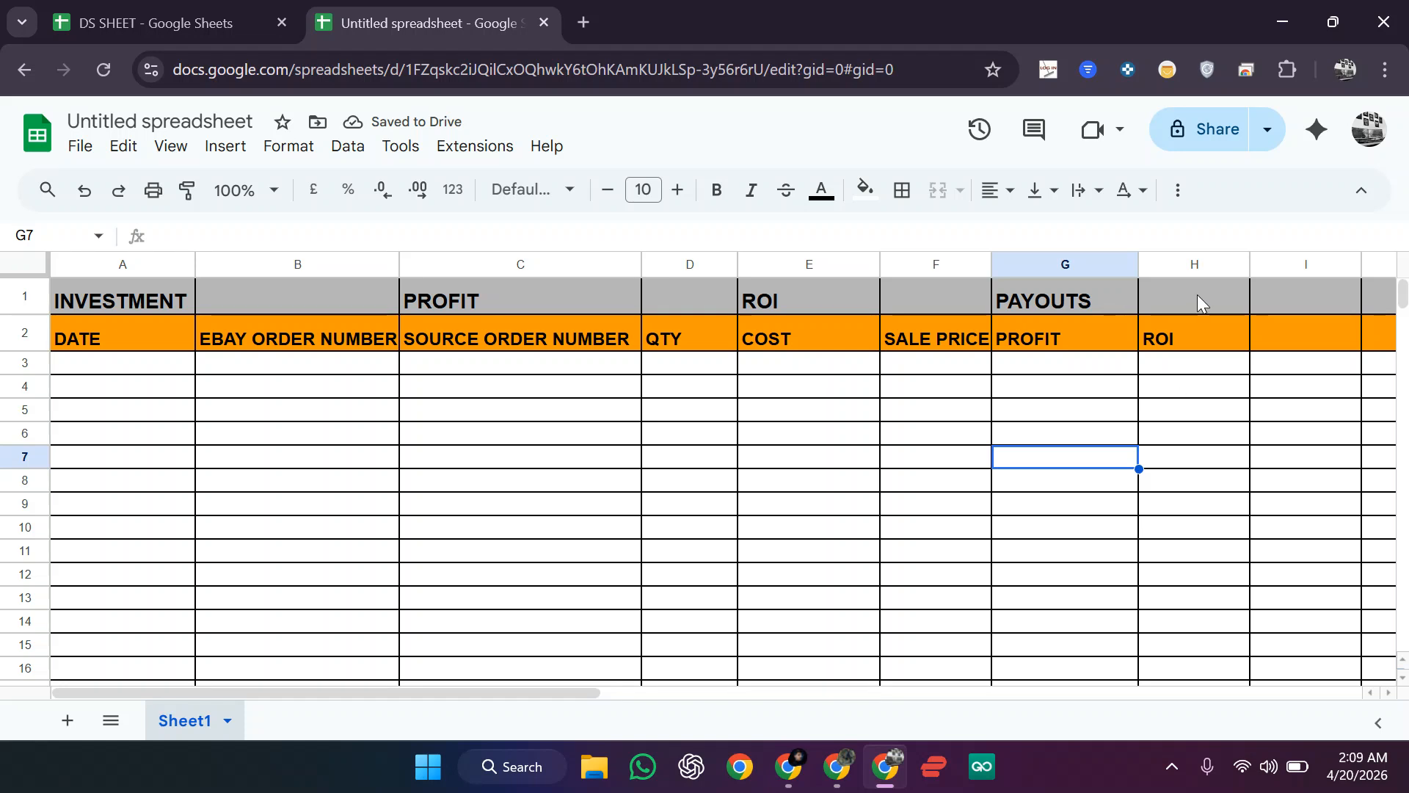
drag(1248, 272, 1244, 270)
drag(1243, 270, 1219, 279)
drag(998, 265, 1000, 266)
click(164, 363)
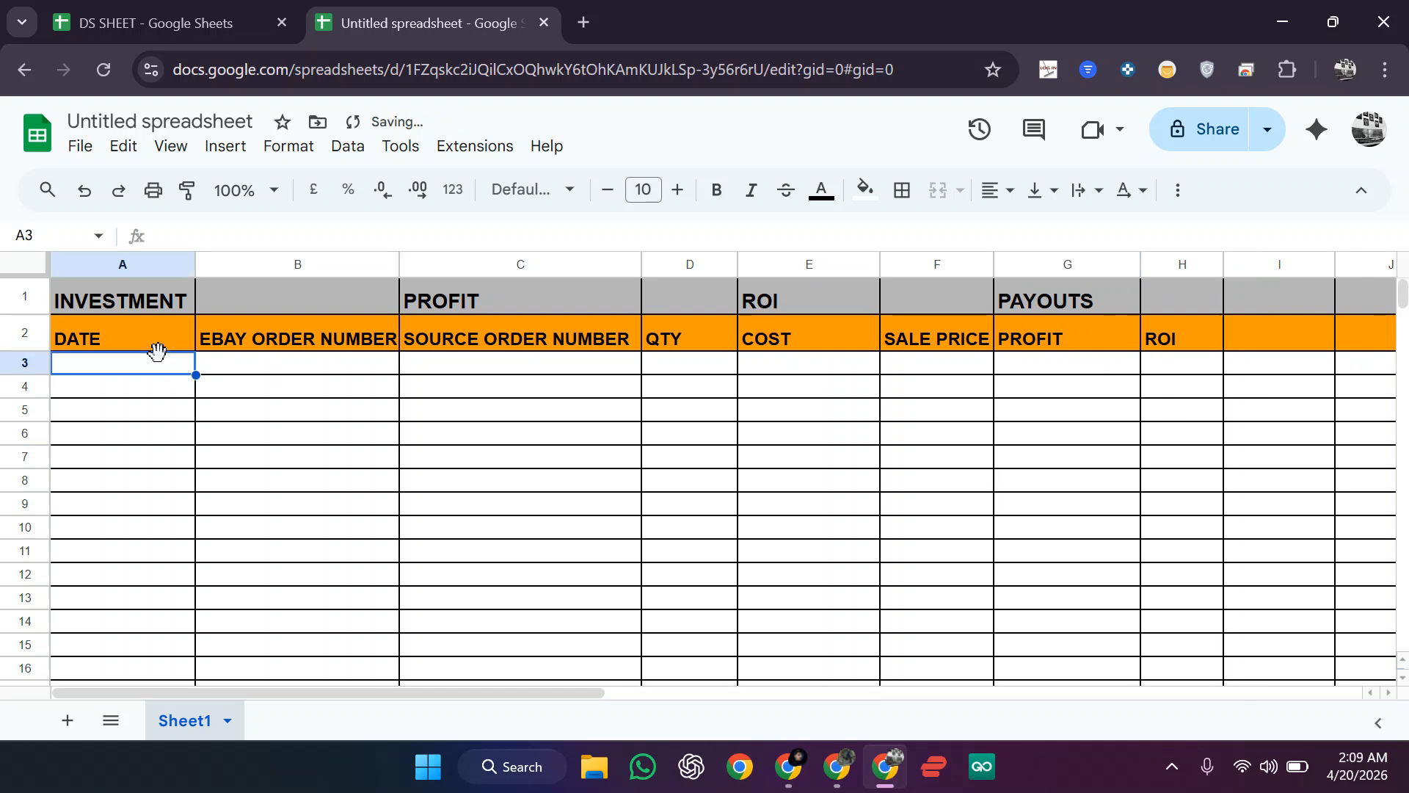
Step: Enter the date 12 April in A3 and the eBay and source order numbers in B3:C3
text(13)
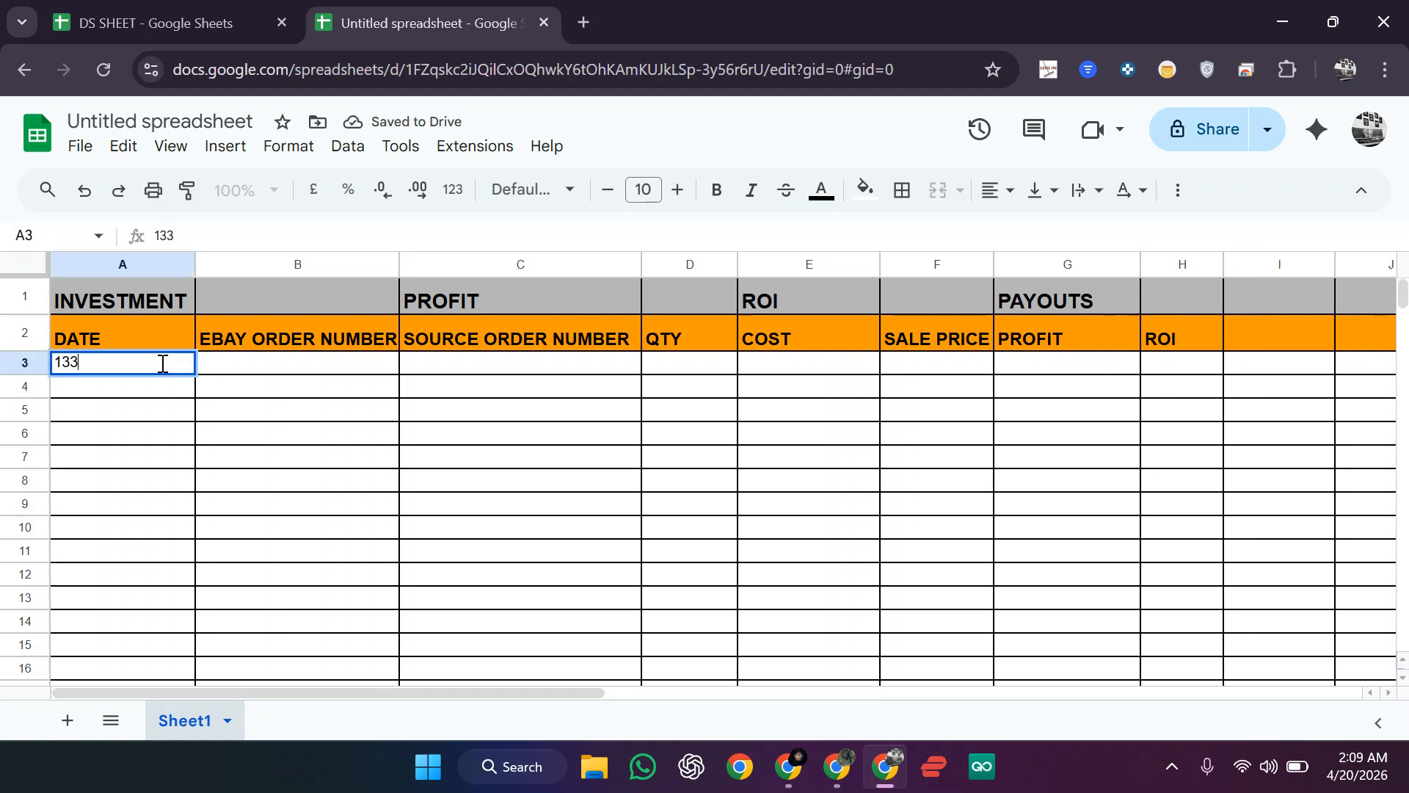
text(3)
key(BackSpace)
key(BackSpace)
text(2 AP)
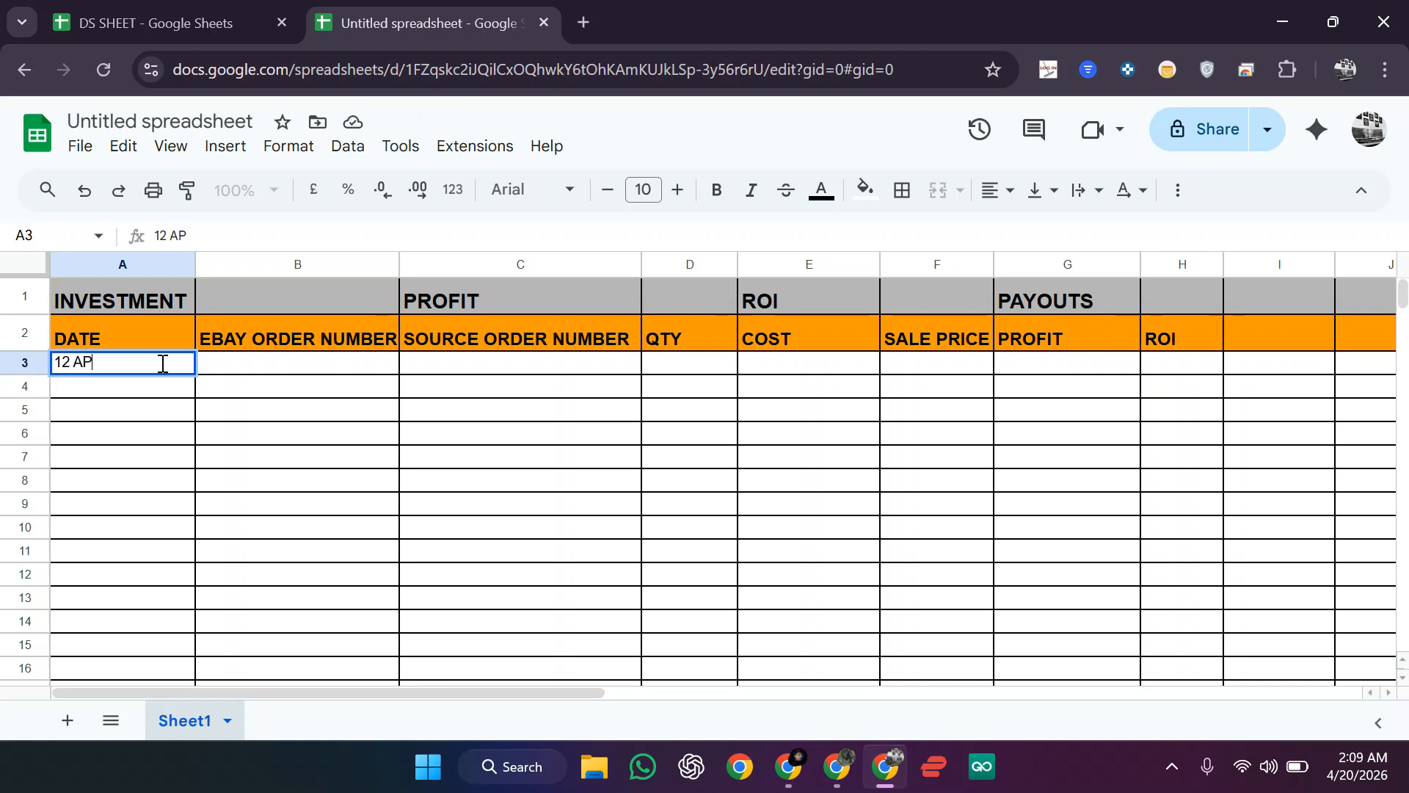
text(RIL)
key(Return)
click(236, 371)
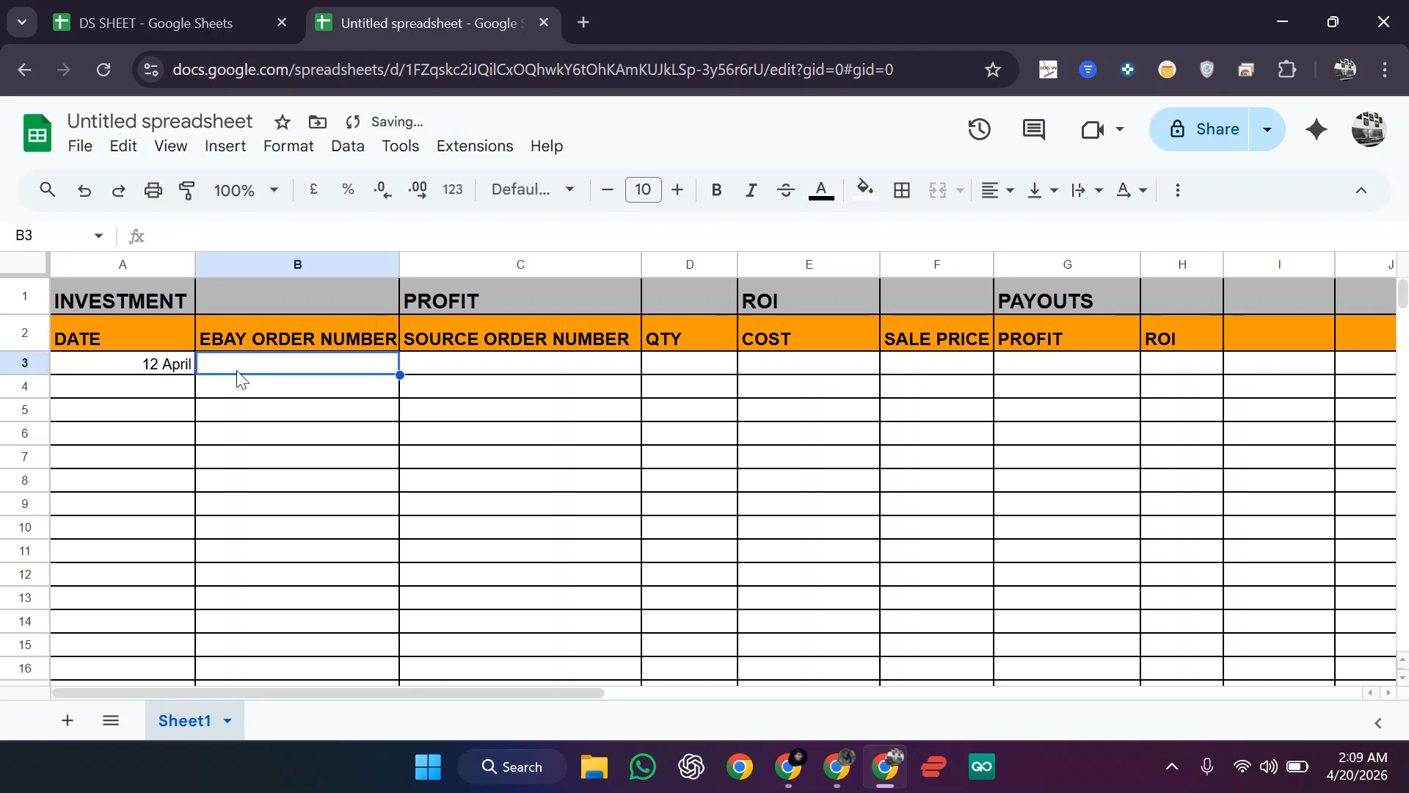
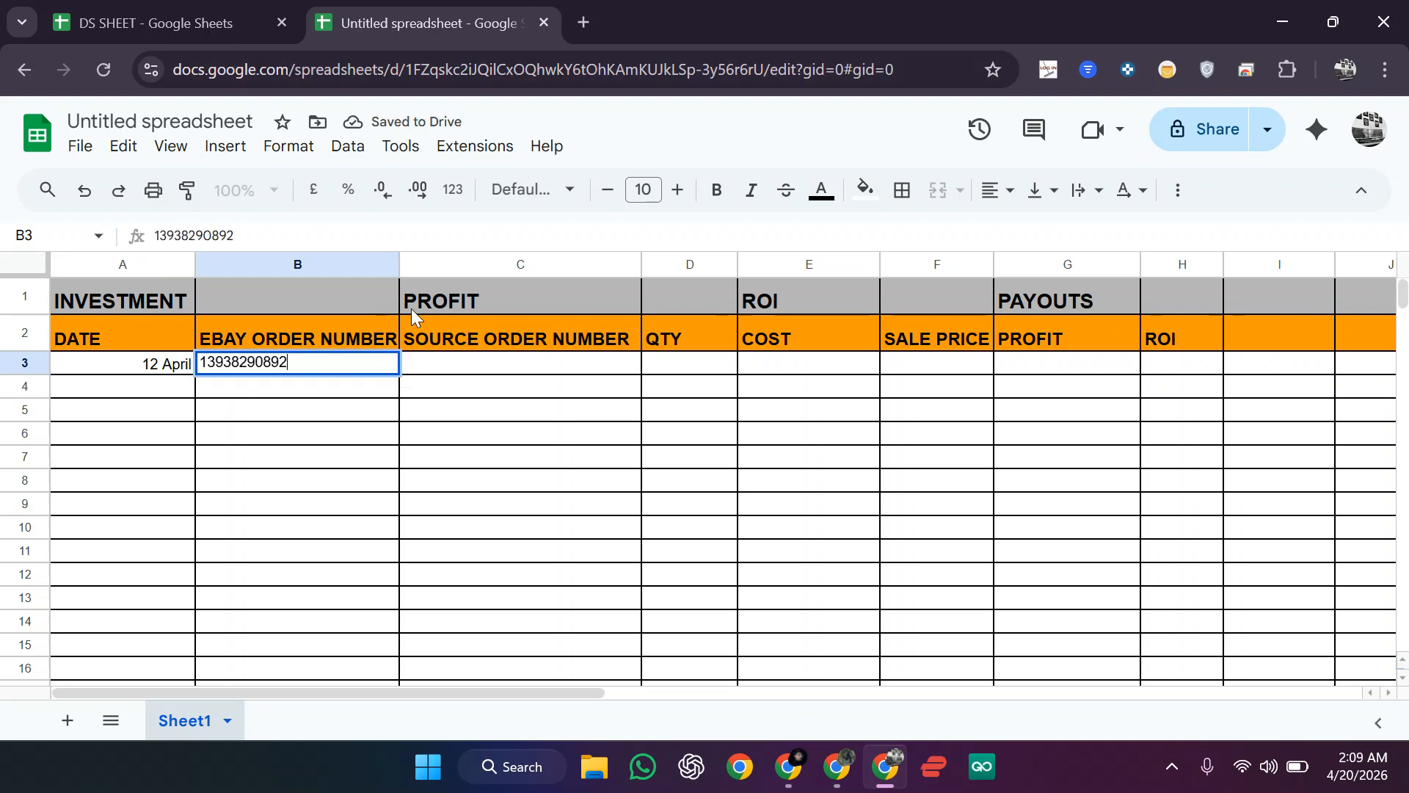
click(480, 371)
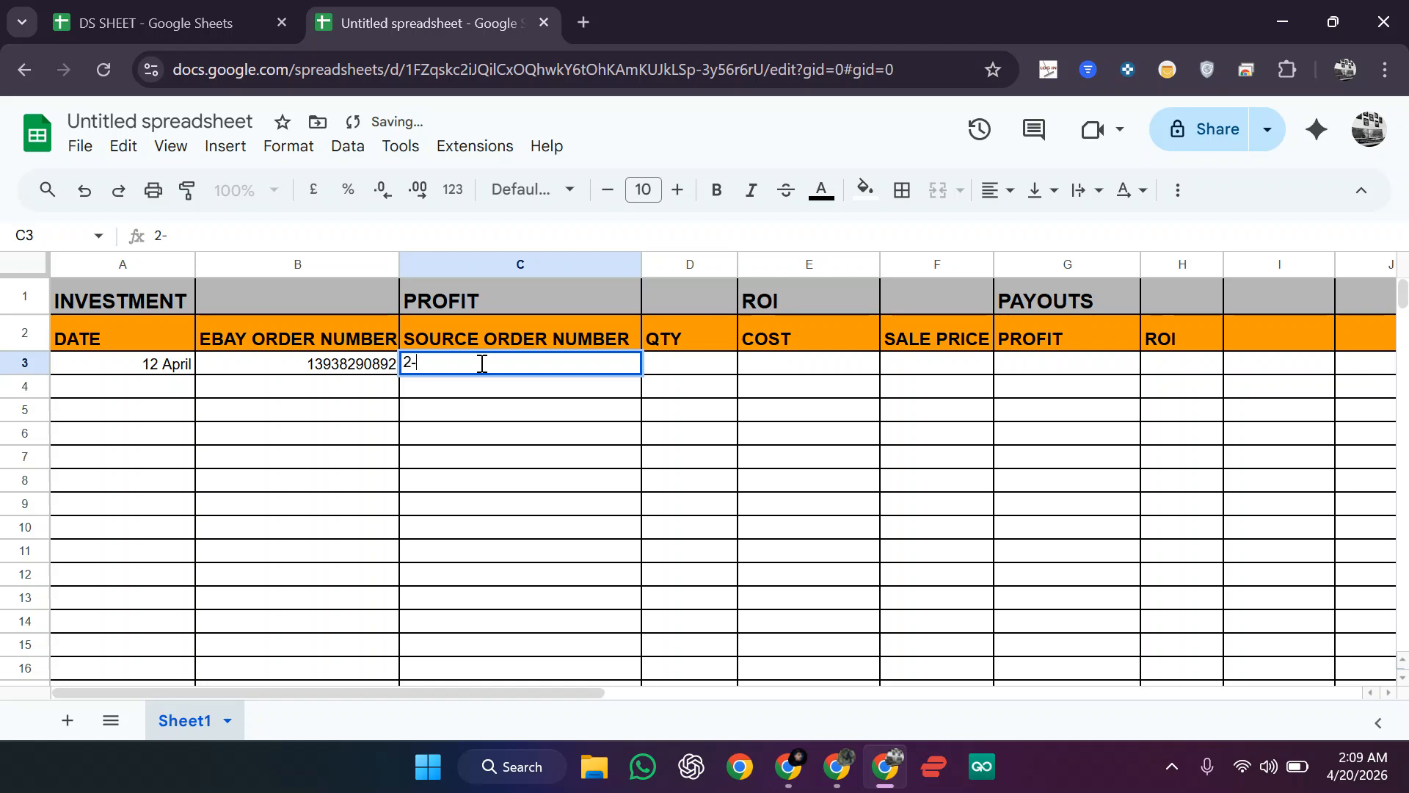
click(623, 477)
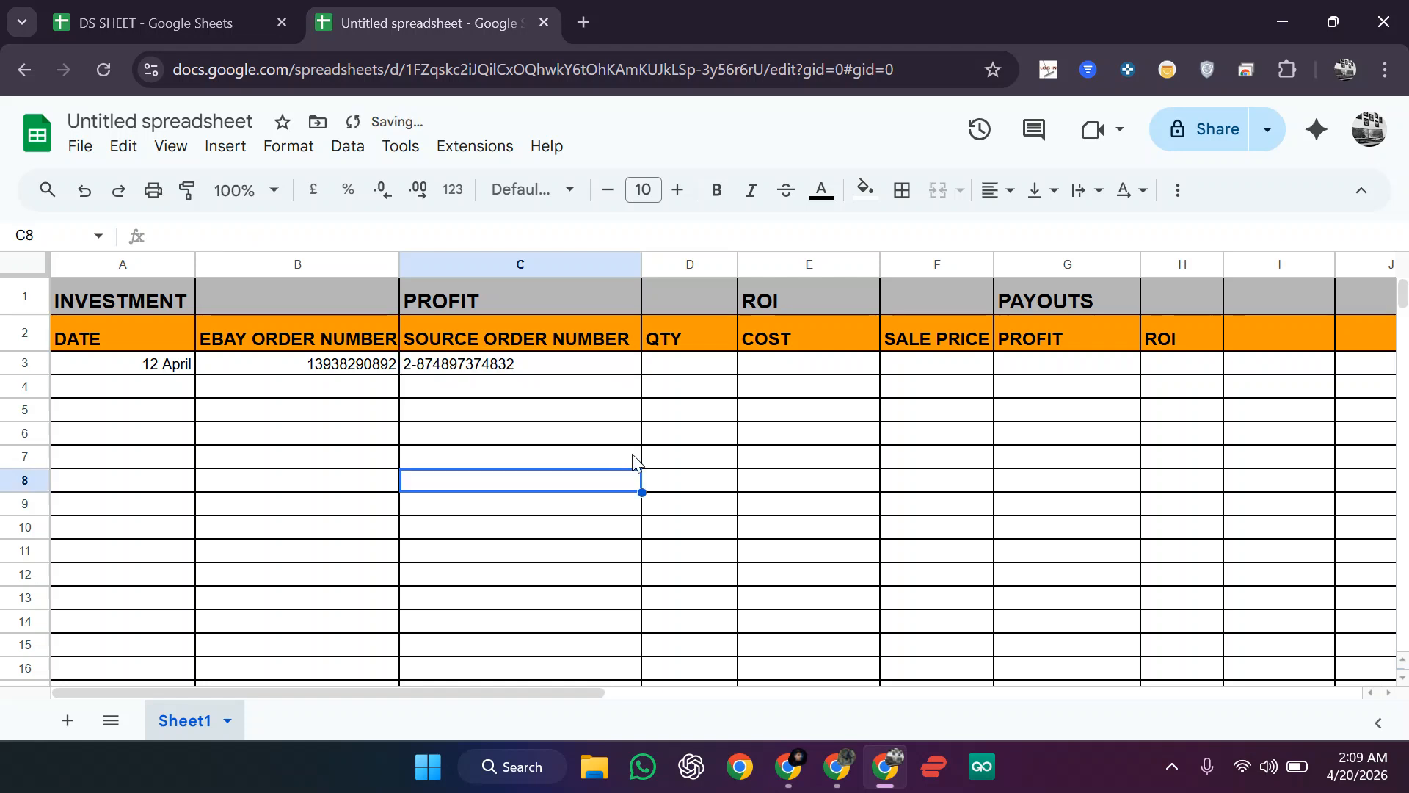
Step: Enter quantity 1 in D3 and cost 14 in E3
click(698, 370)
text(1)
key(Return)
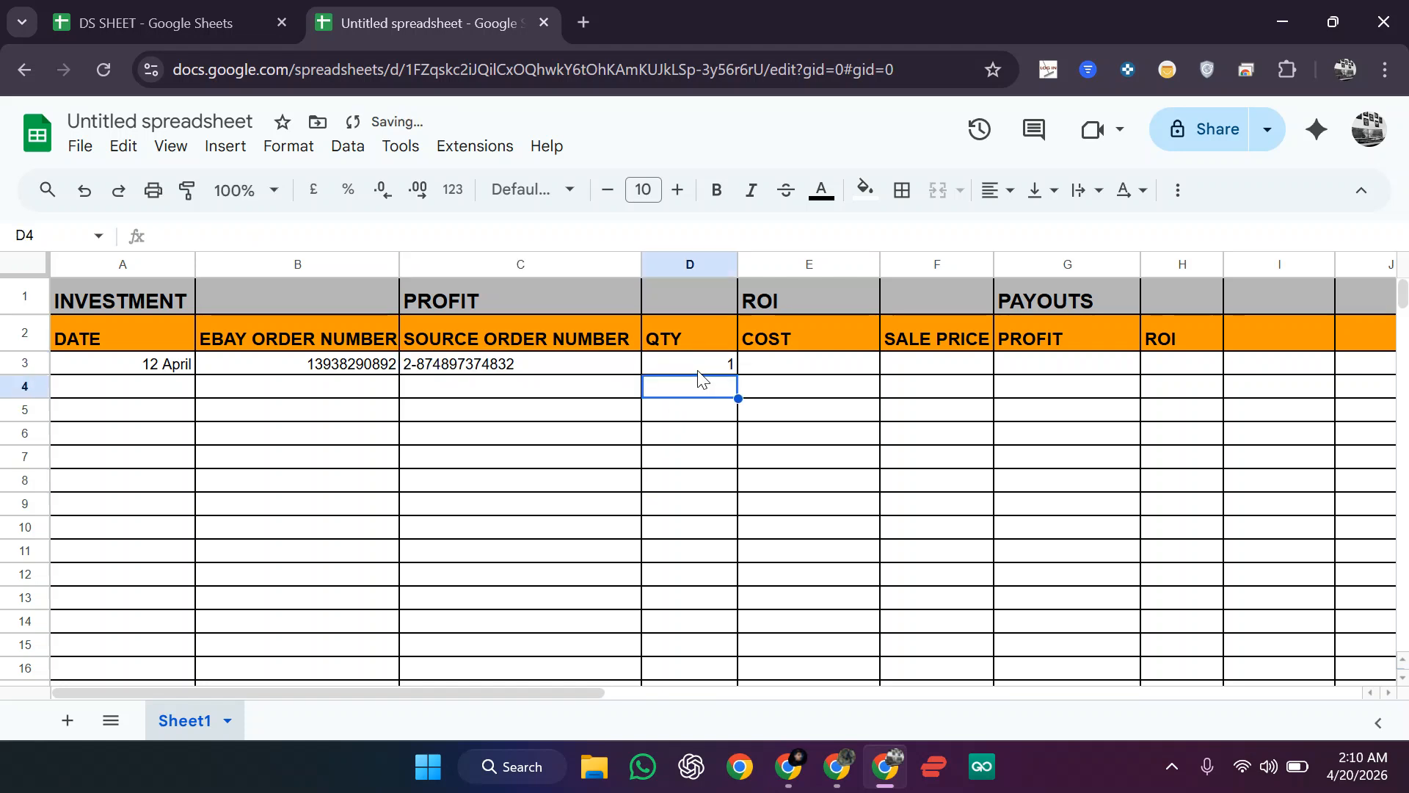
click(800, 369)
text(1)
key(Return)
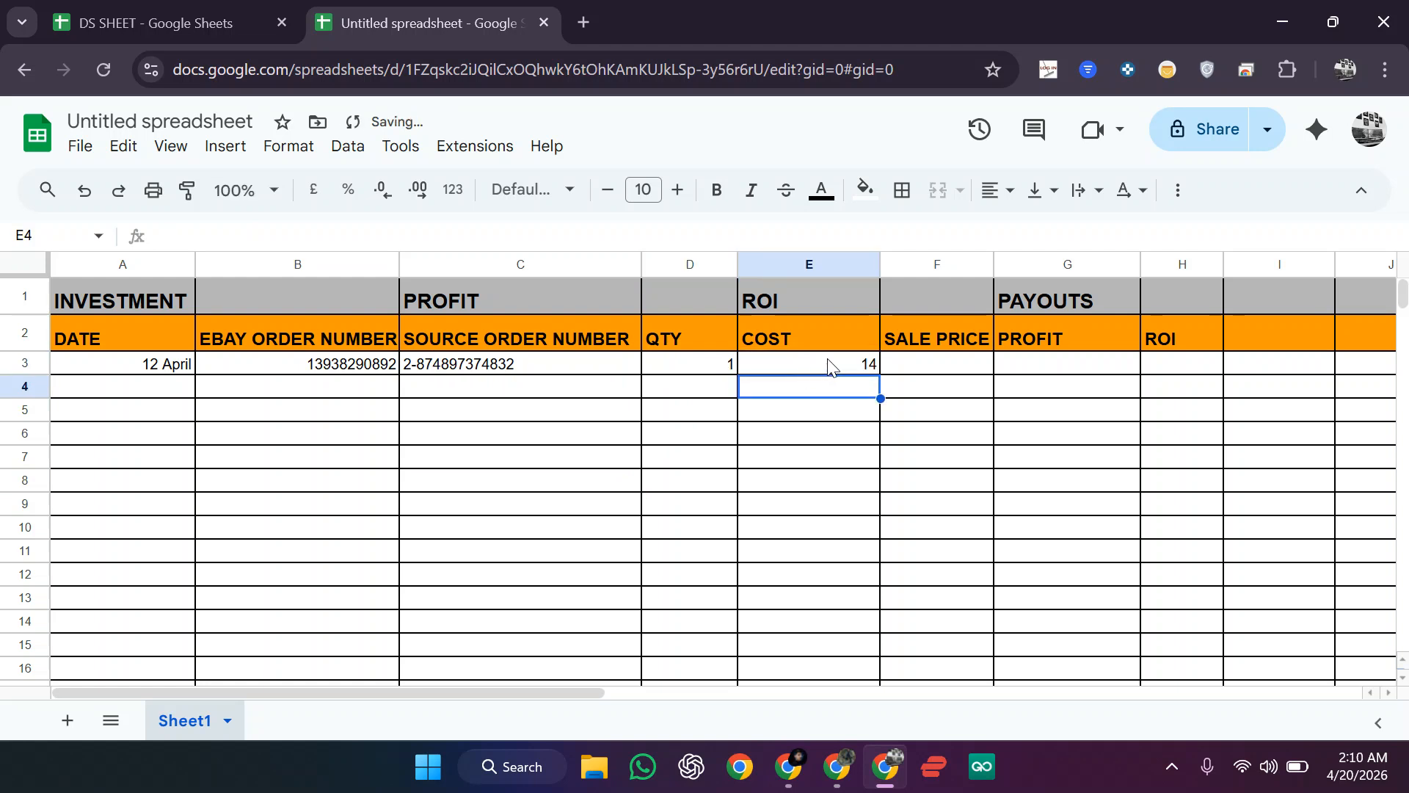
Step: Try the £ currency format on E3, then undo it
click(826, 364)
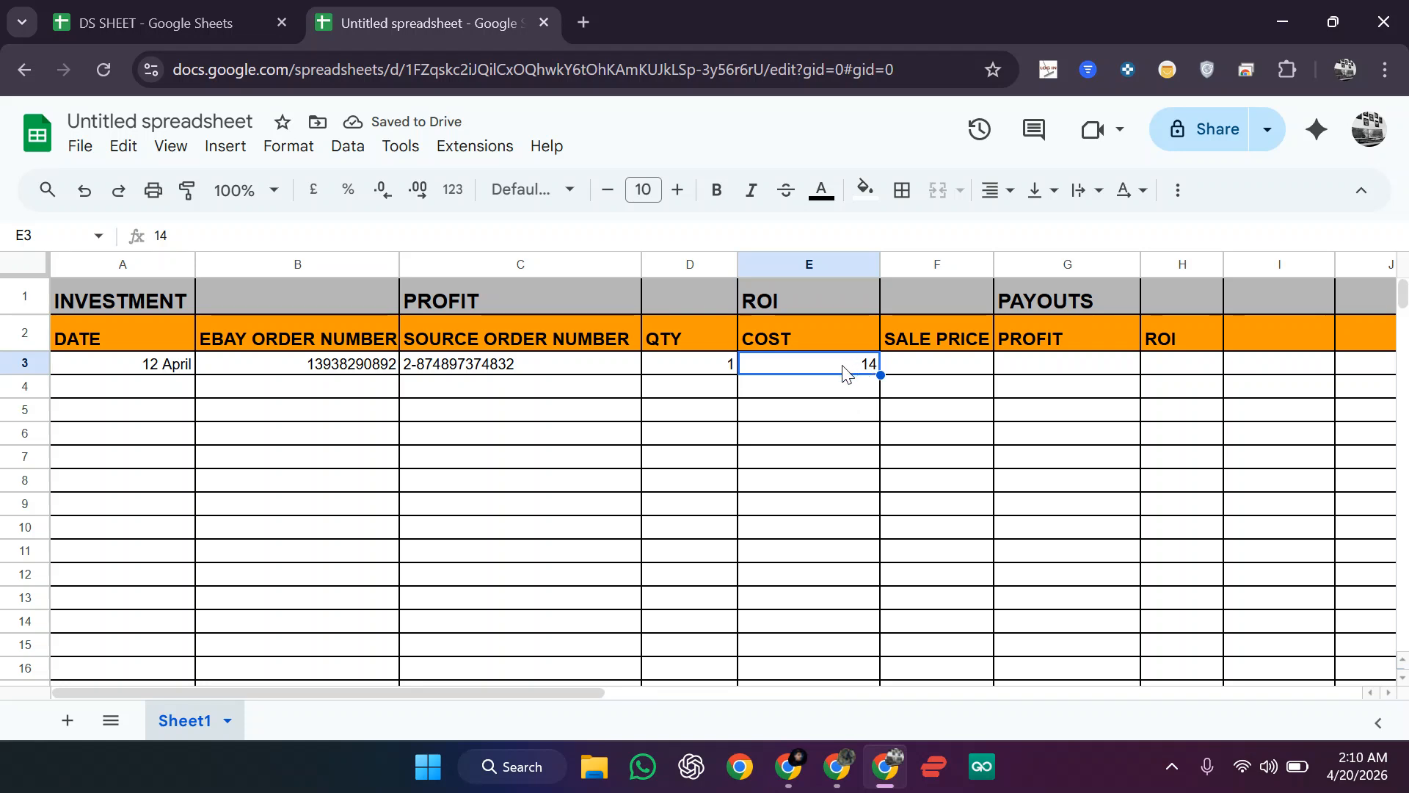
click(315, 194)
click(563, 460)
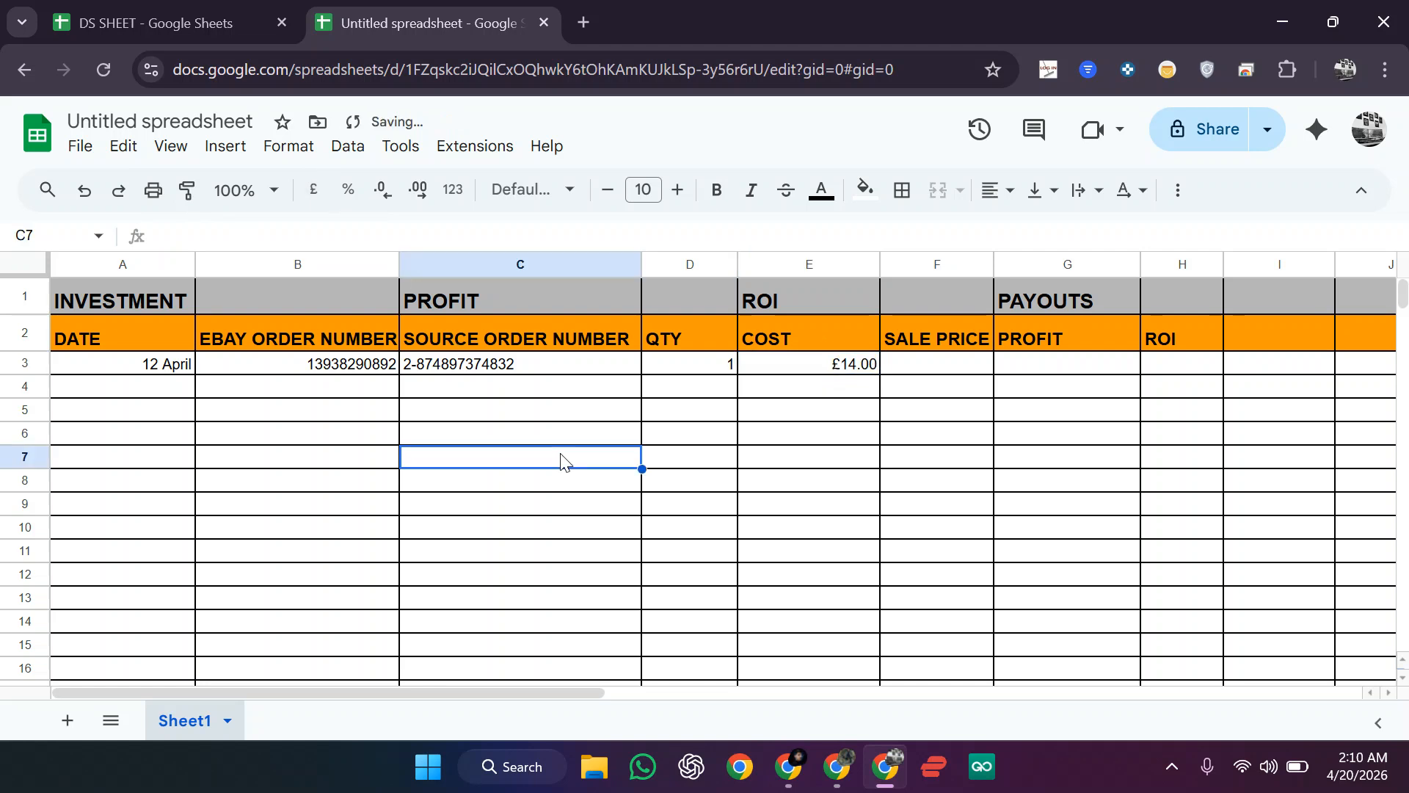
click(85, 191)
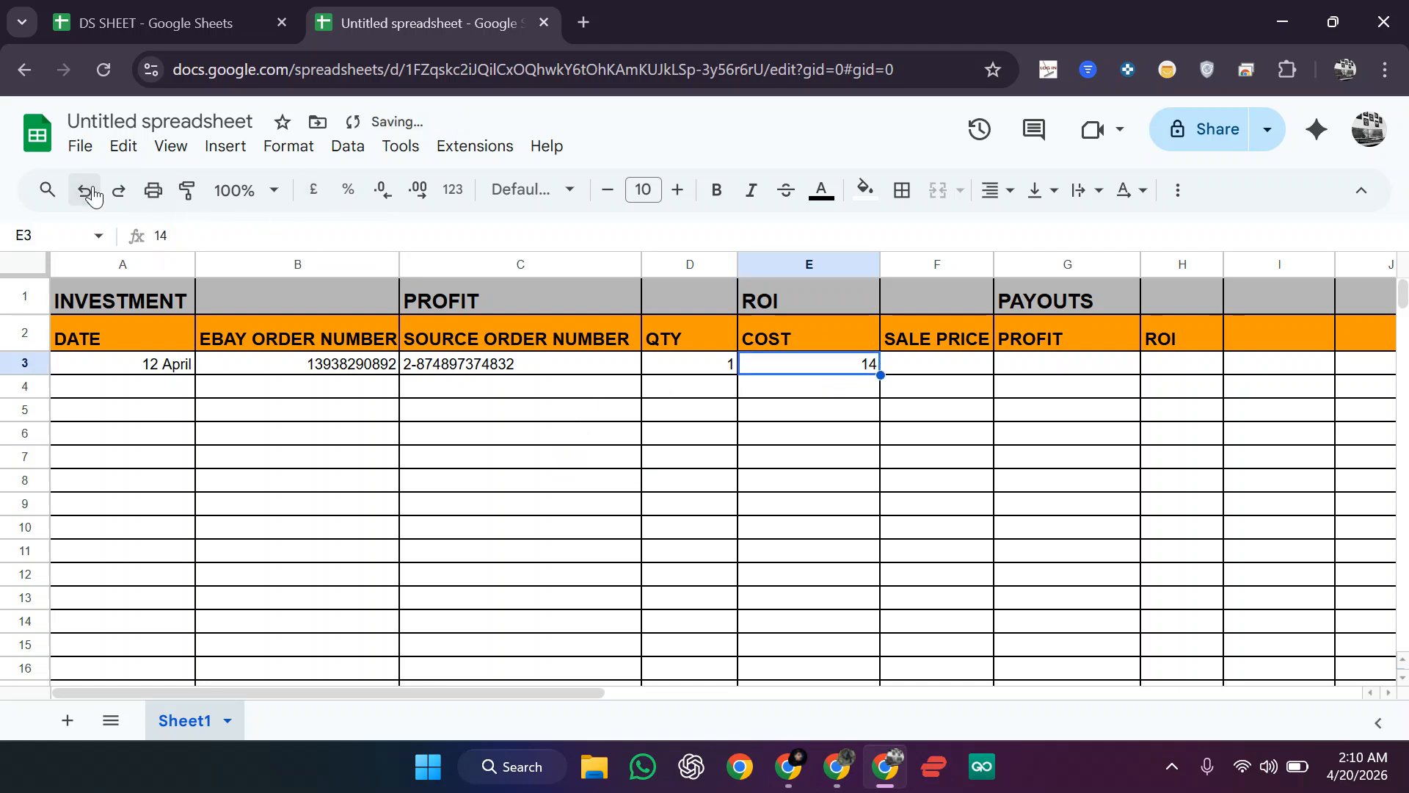
click(22, 265)
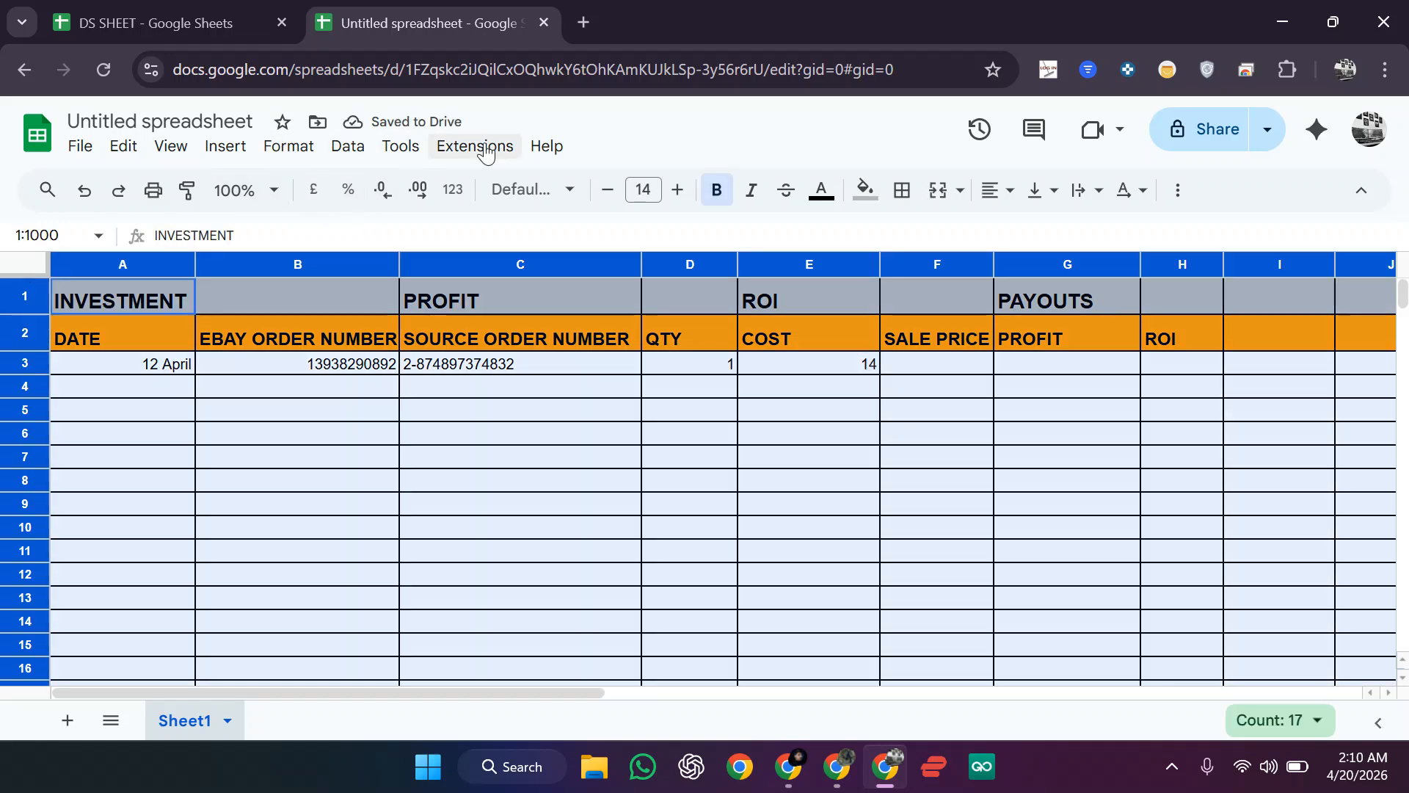
Step: Apply the US Dollar custom currency format to the whole sheet
click(282, 149)
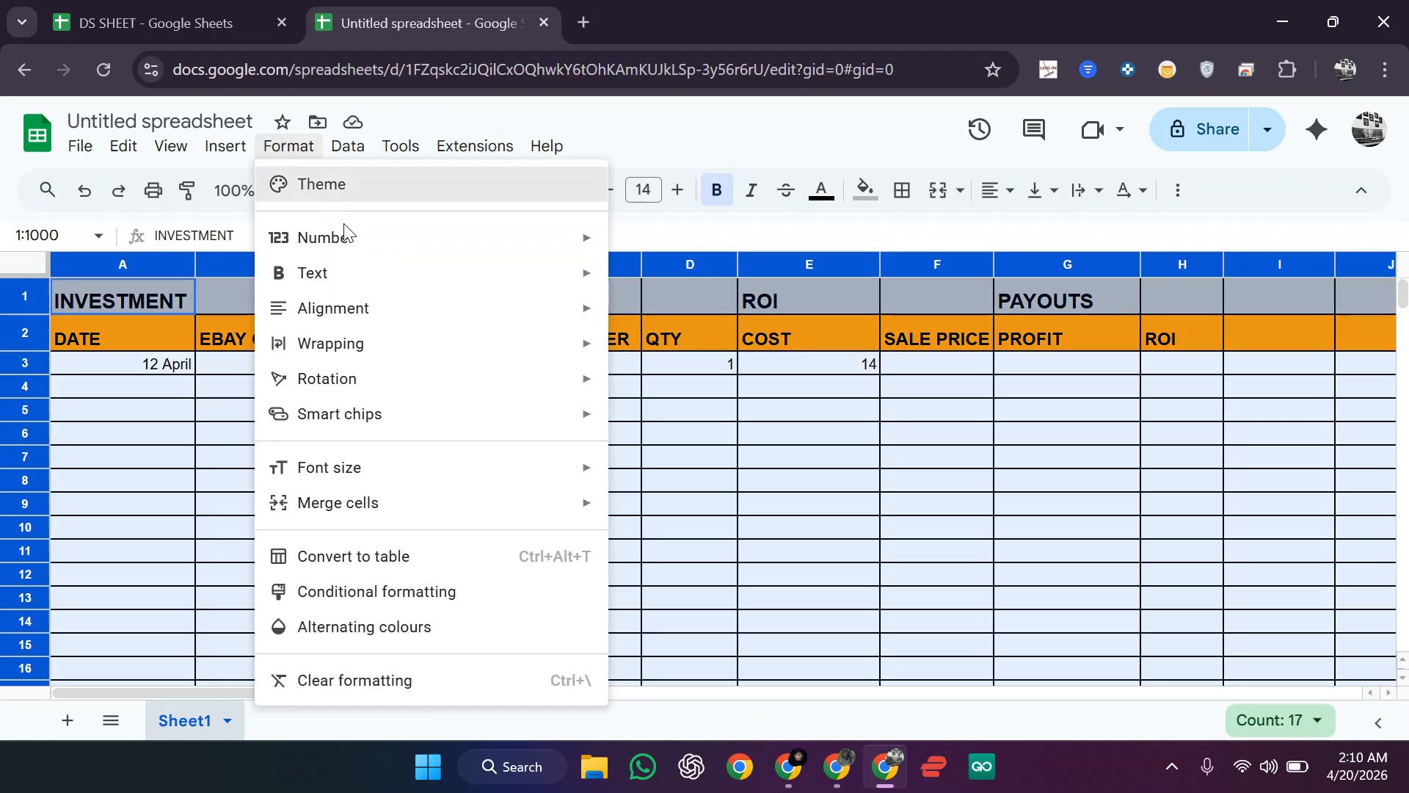
mouse_move(346, 240)
scroll(935, 530, down, 2)
scroll(935, 530, down, 2)
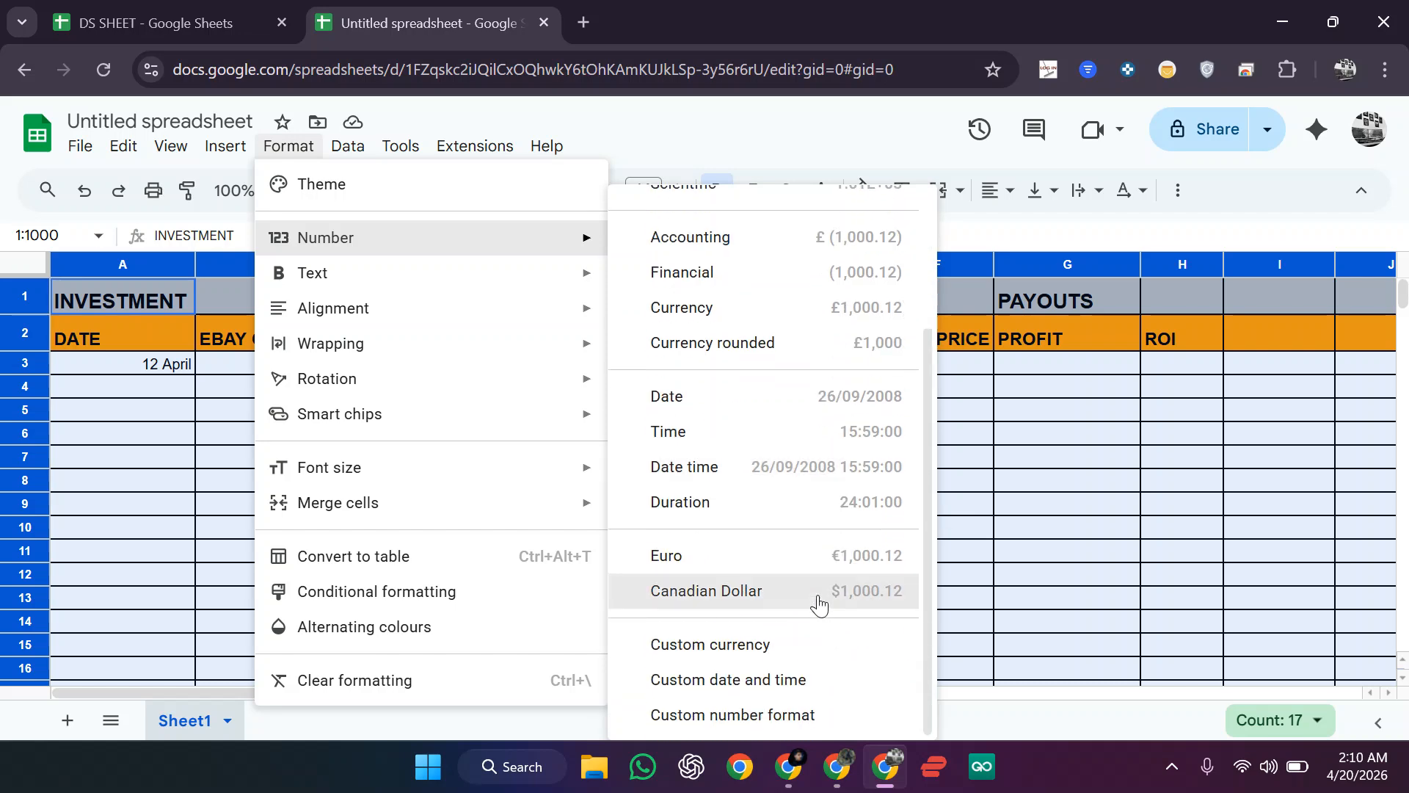
click(769, 645)
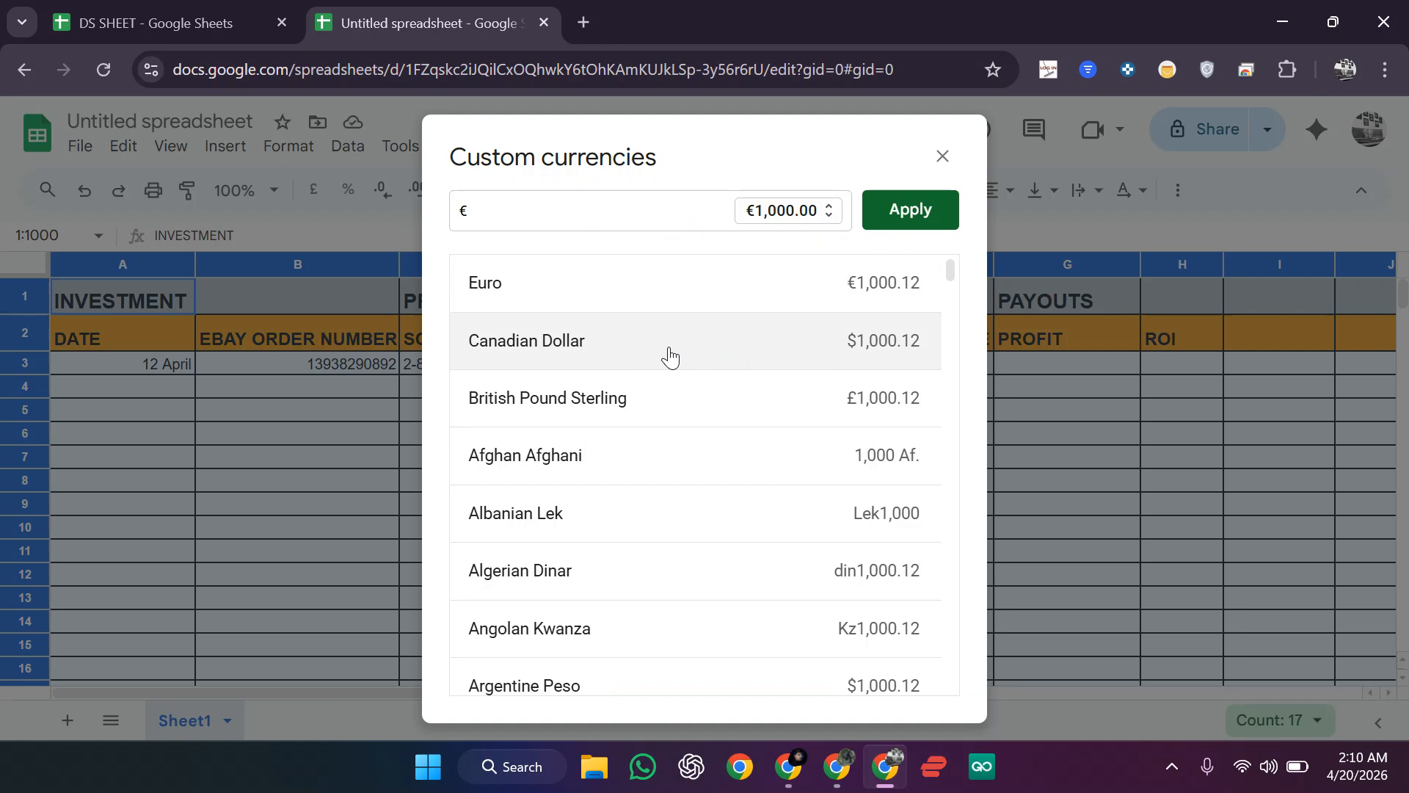
scroll(661, 356, down, 3)
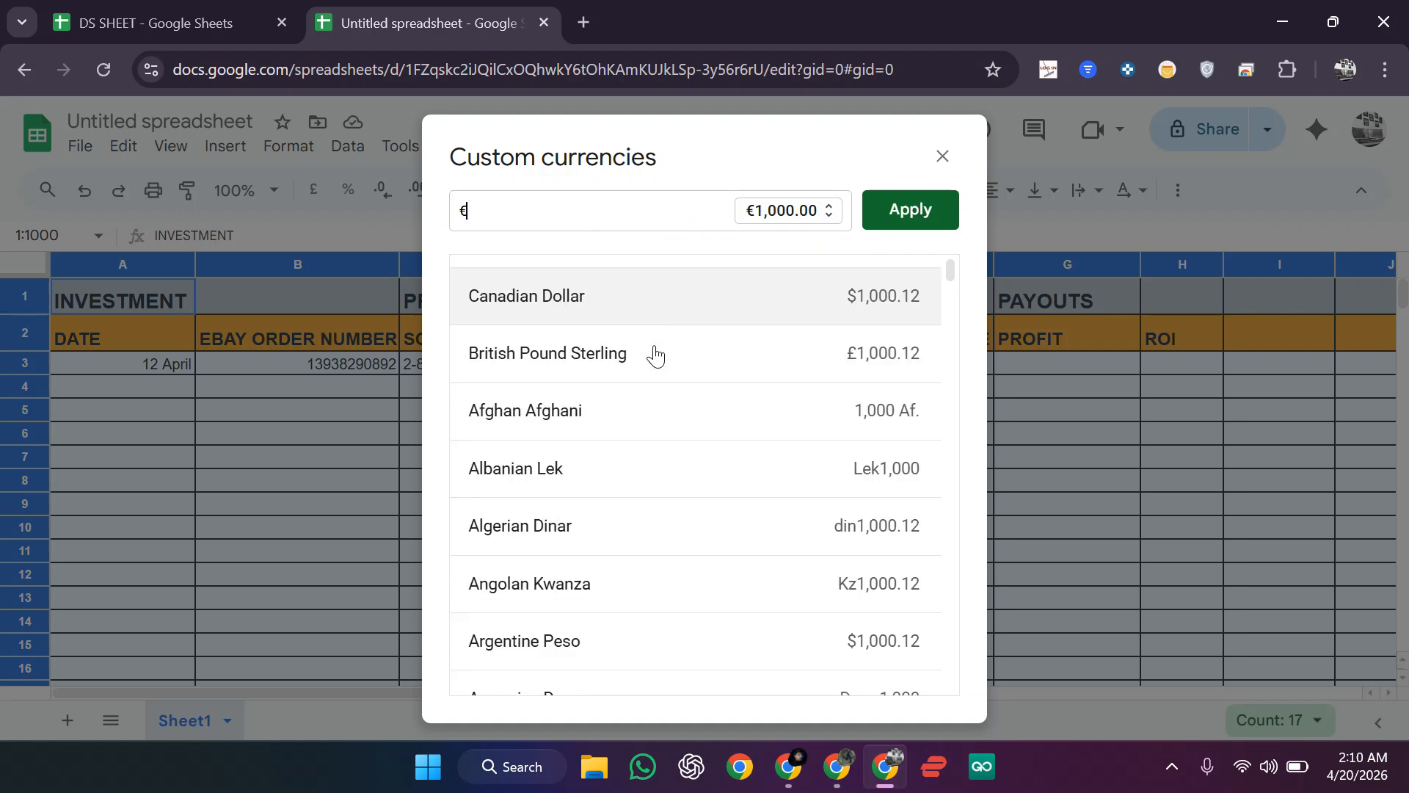
double_click(499, 212)
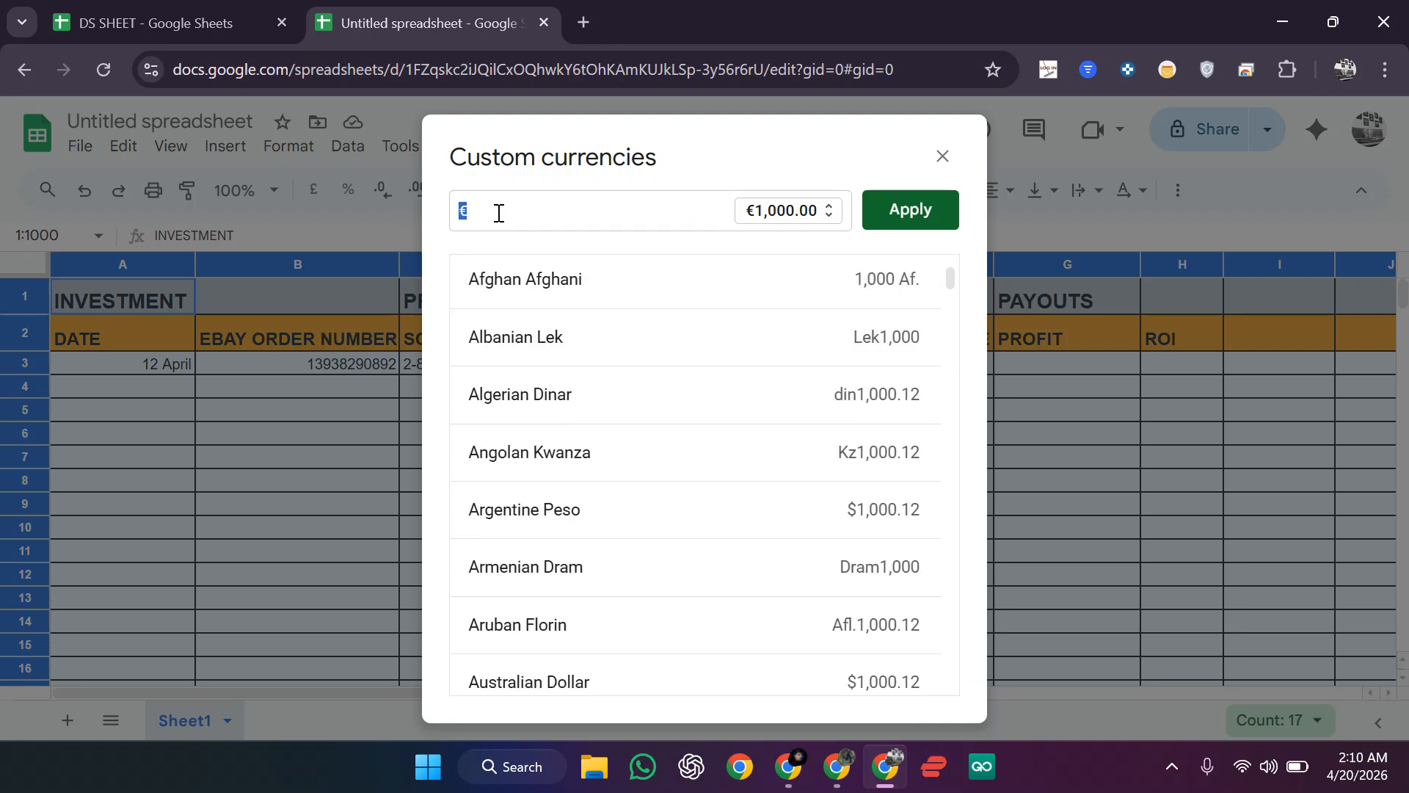
text(USD)
key(BackSpace)
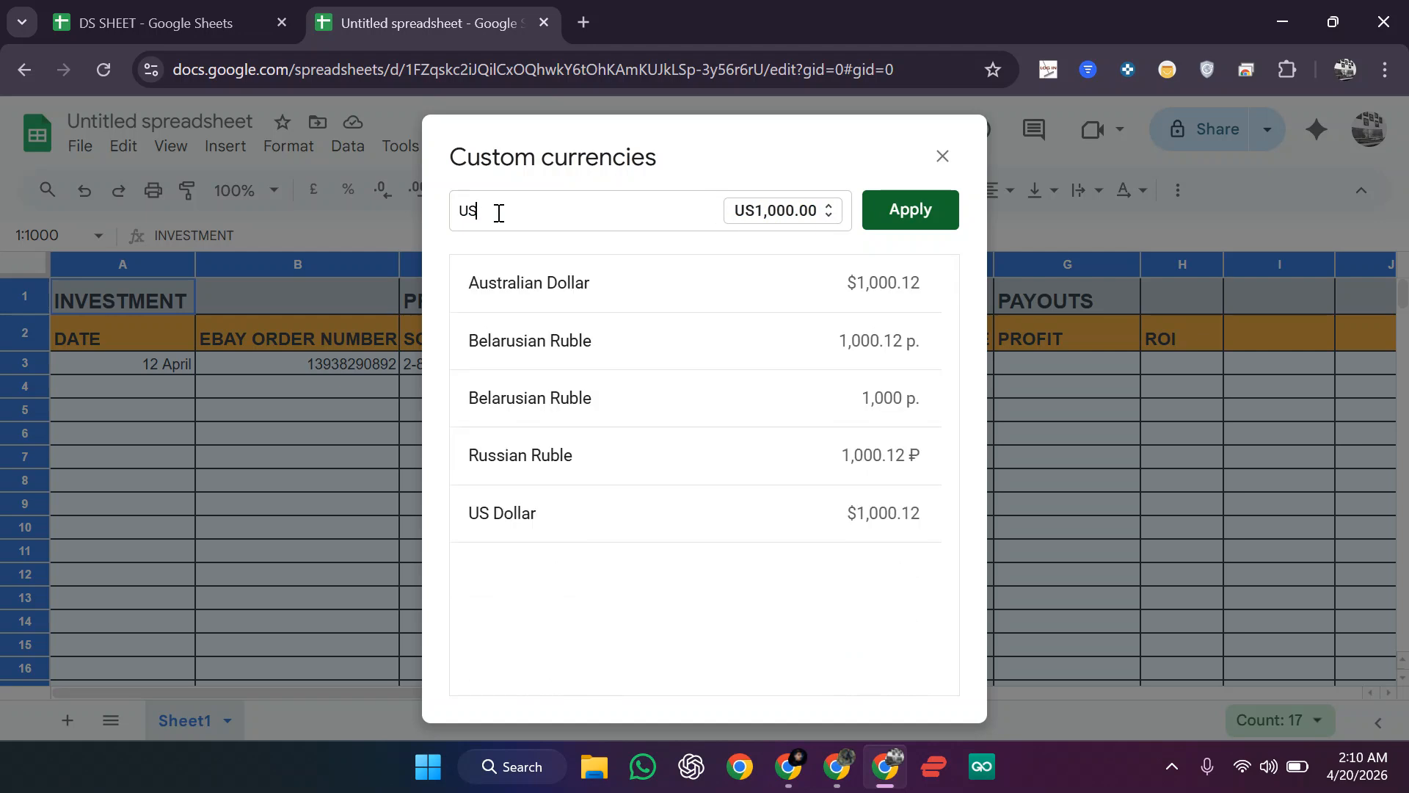
click(536, 523)
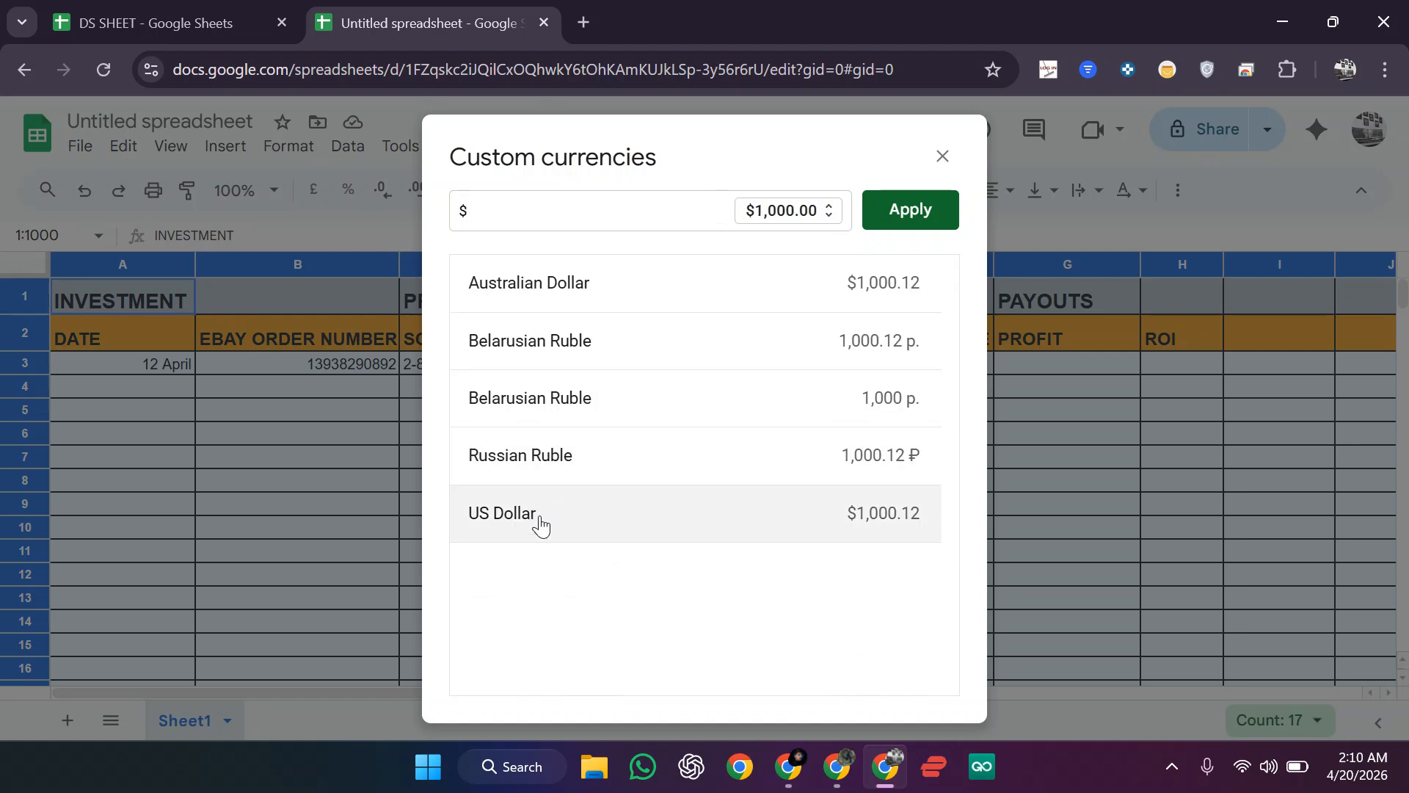
click(934, 220)
click(873, 551)
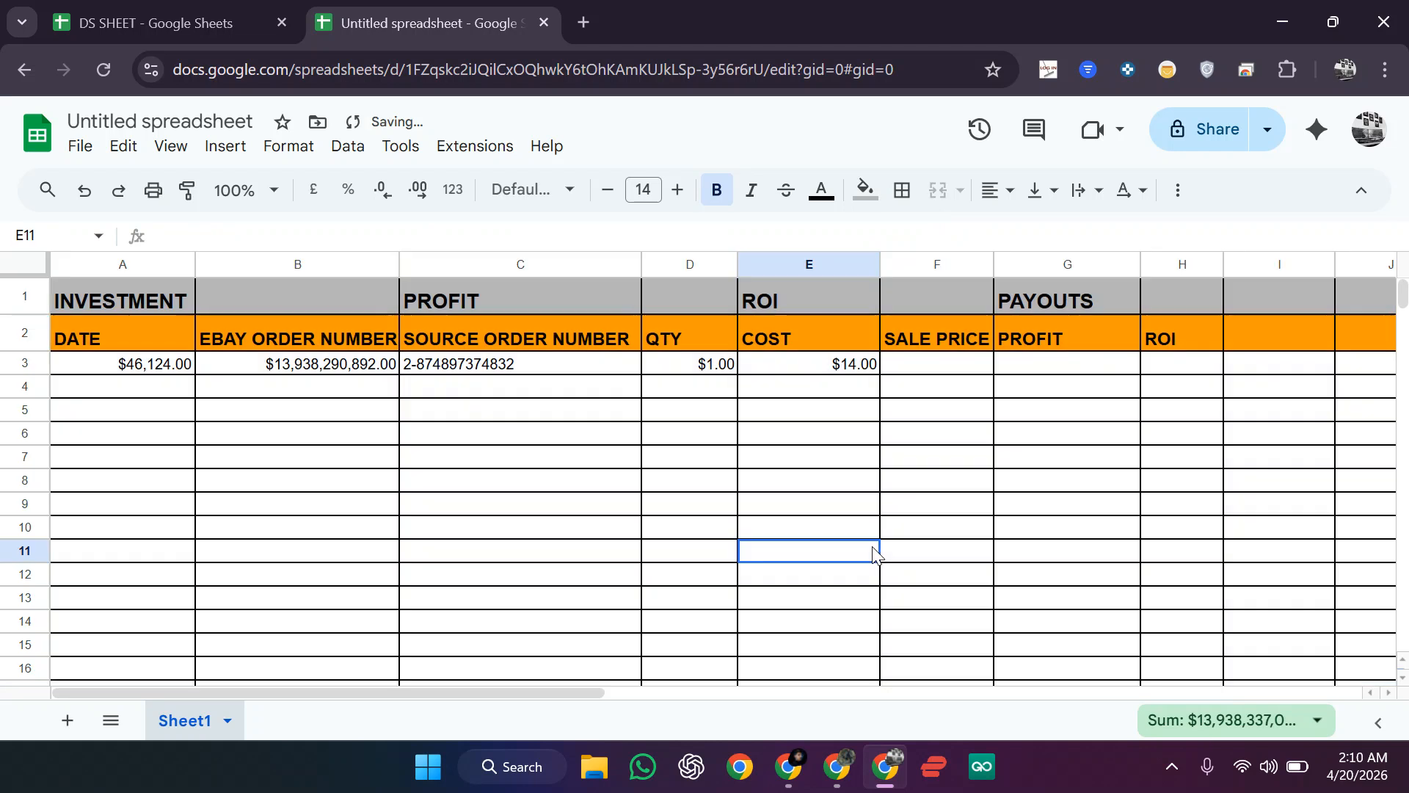
Step: Format the QTY column D as plain Number instead of currency
click(696, 374)
click(687, 263)
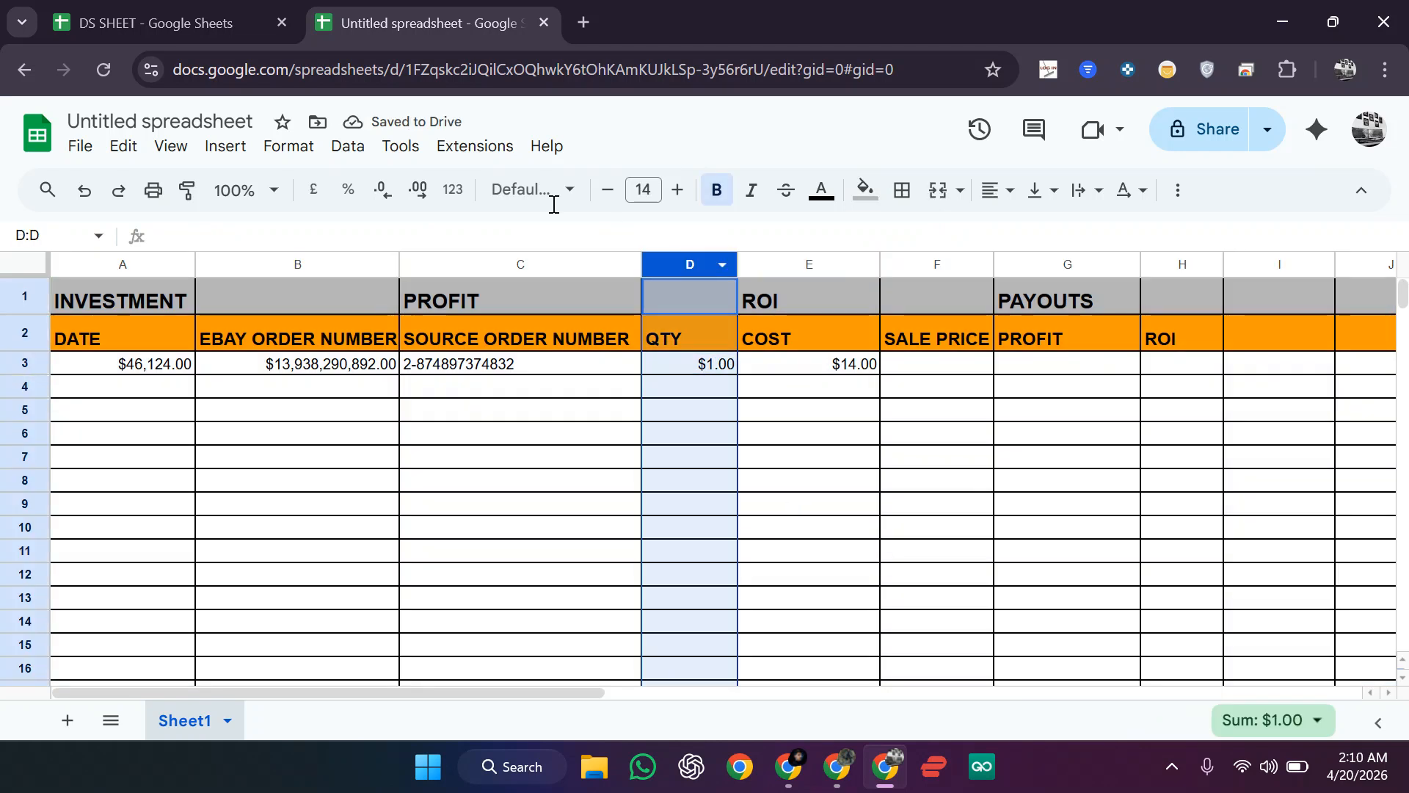
click(288, 147)
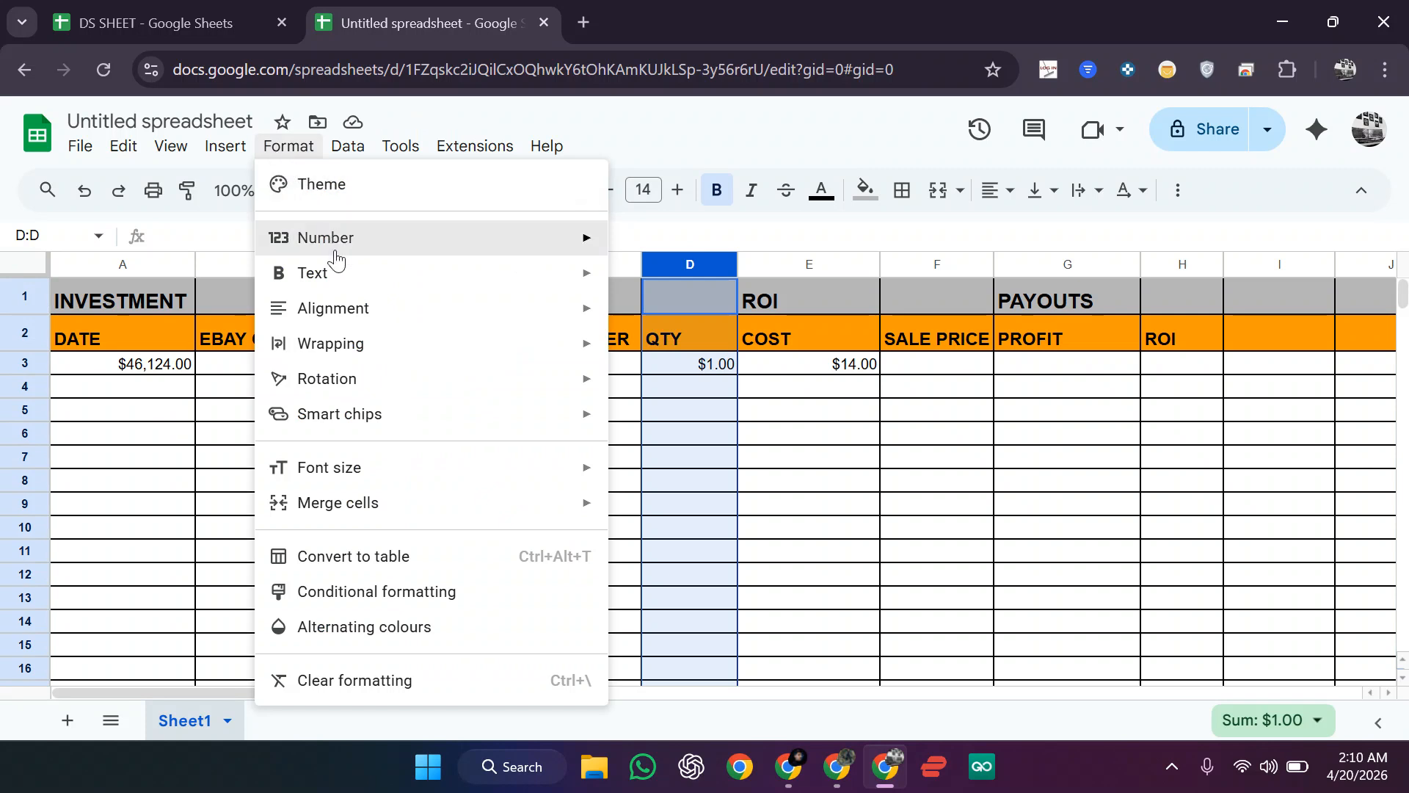
mouse_move(337, 250)
scroll(803, 362, up, 3)
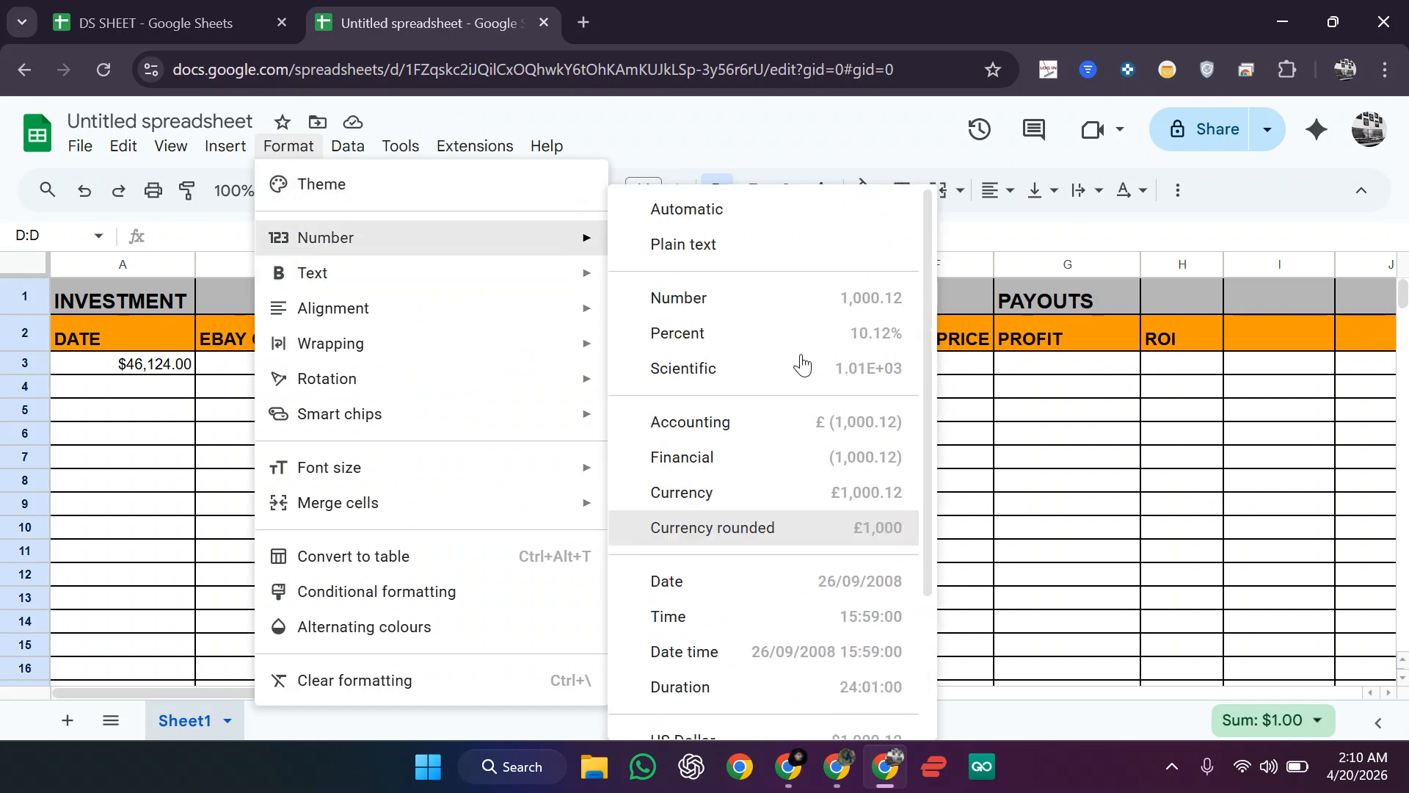
click(720, 305)
click(931, 484)
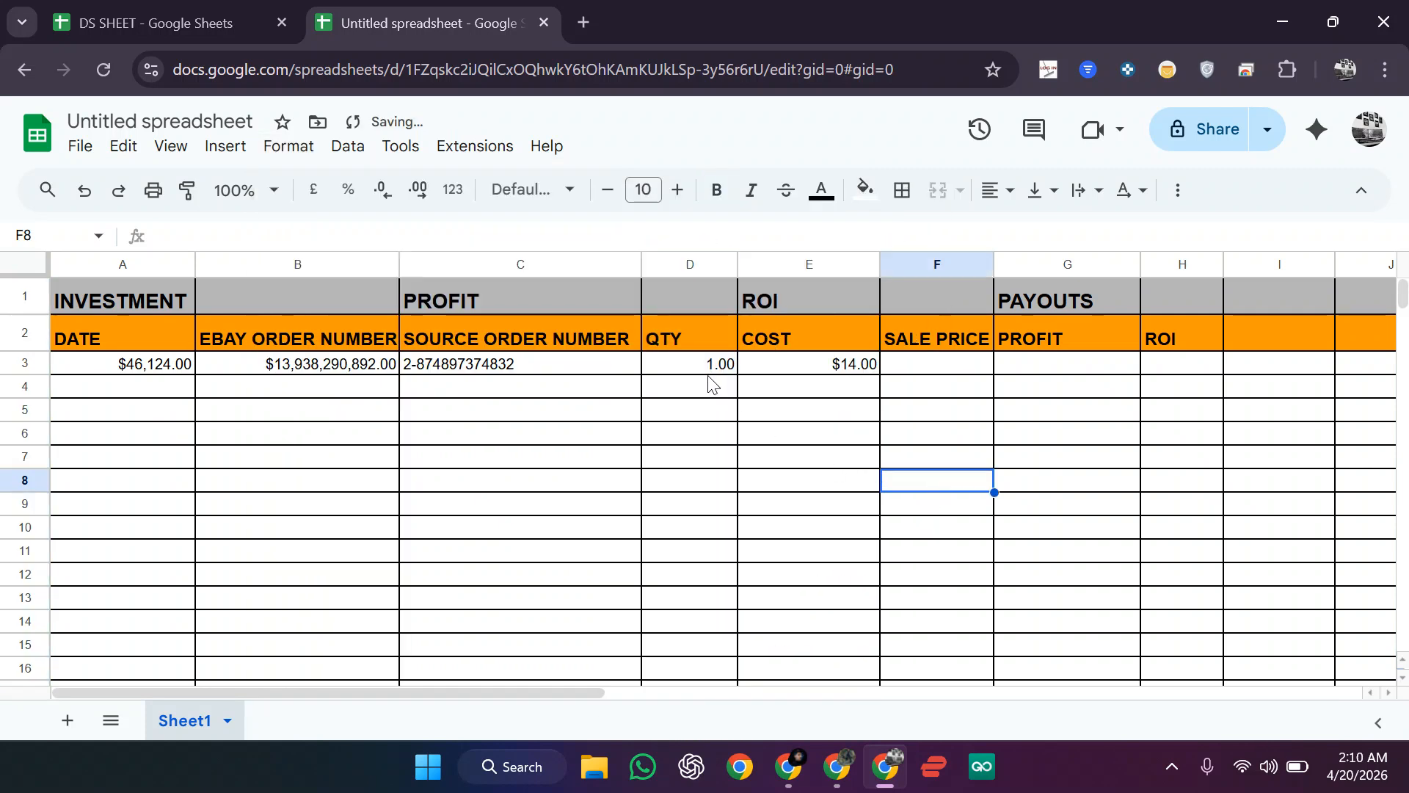
click(891, 296)
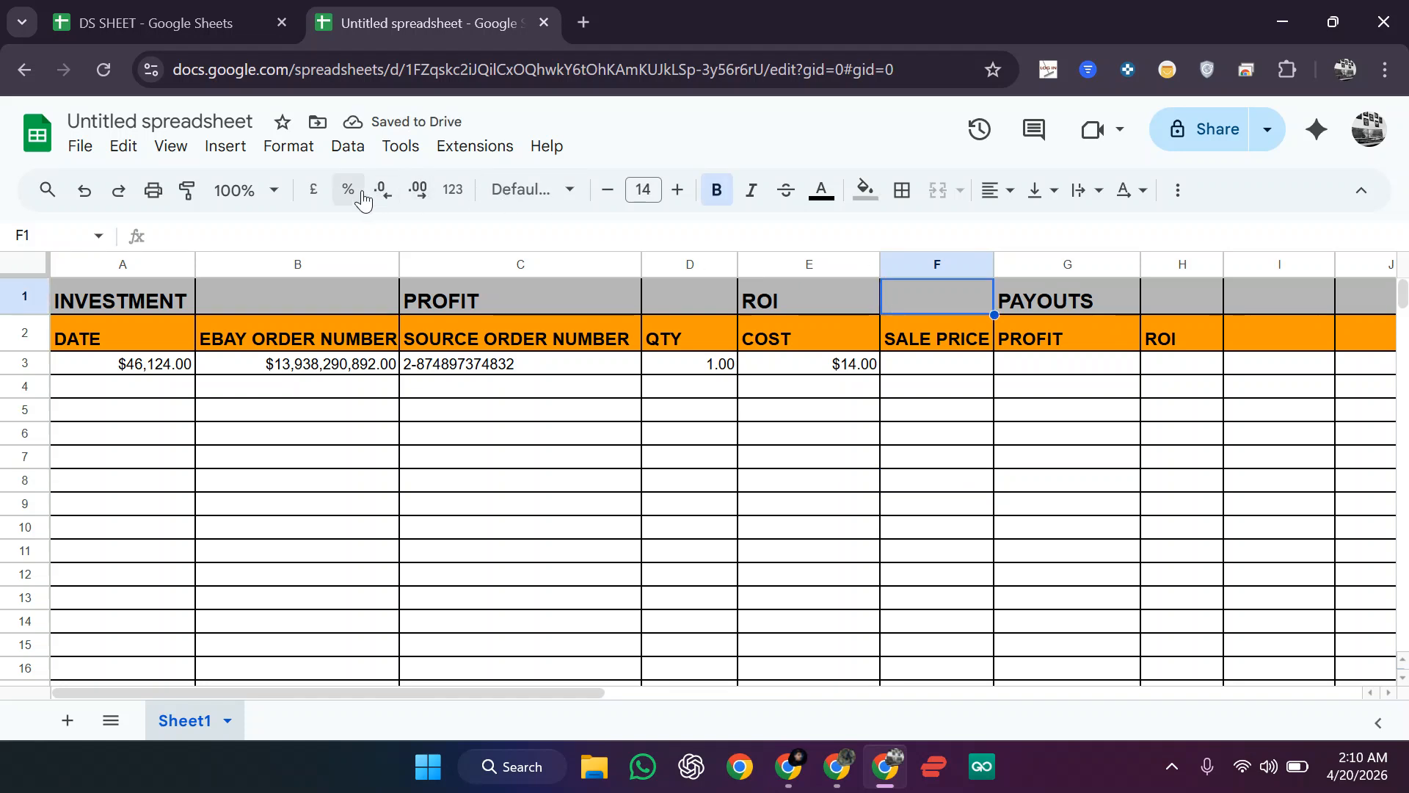
click(866, 621)
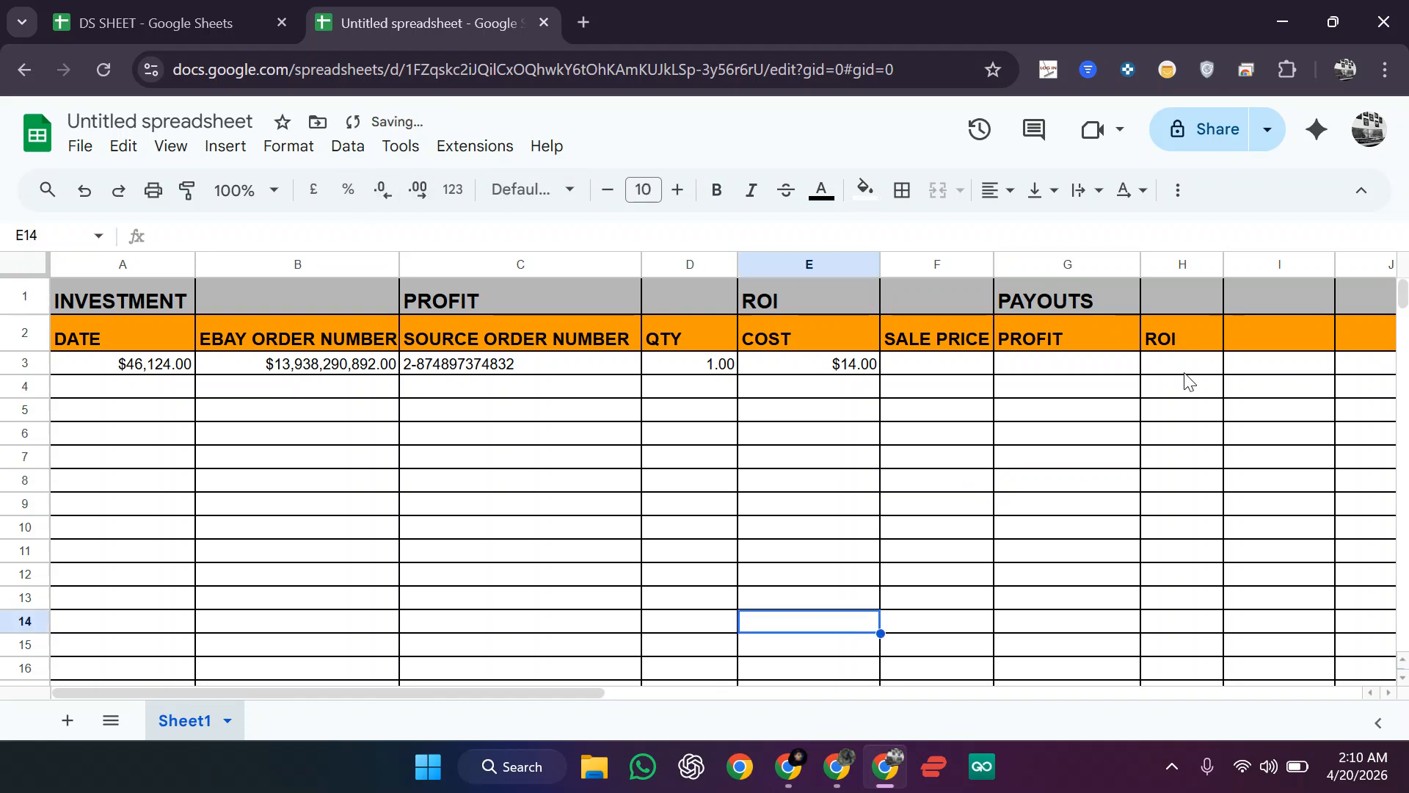
Step: Format the ROI column H as percentages
click(1188, 264)
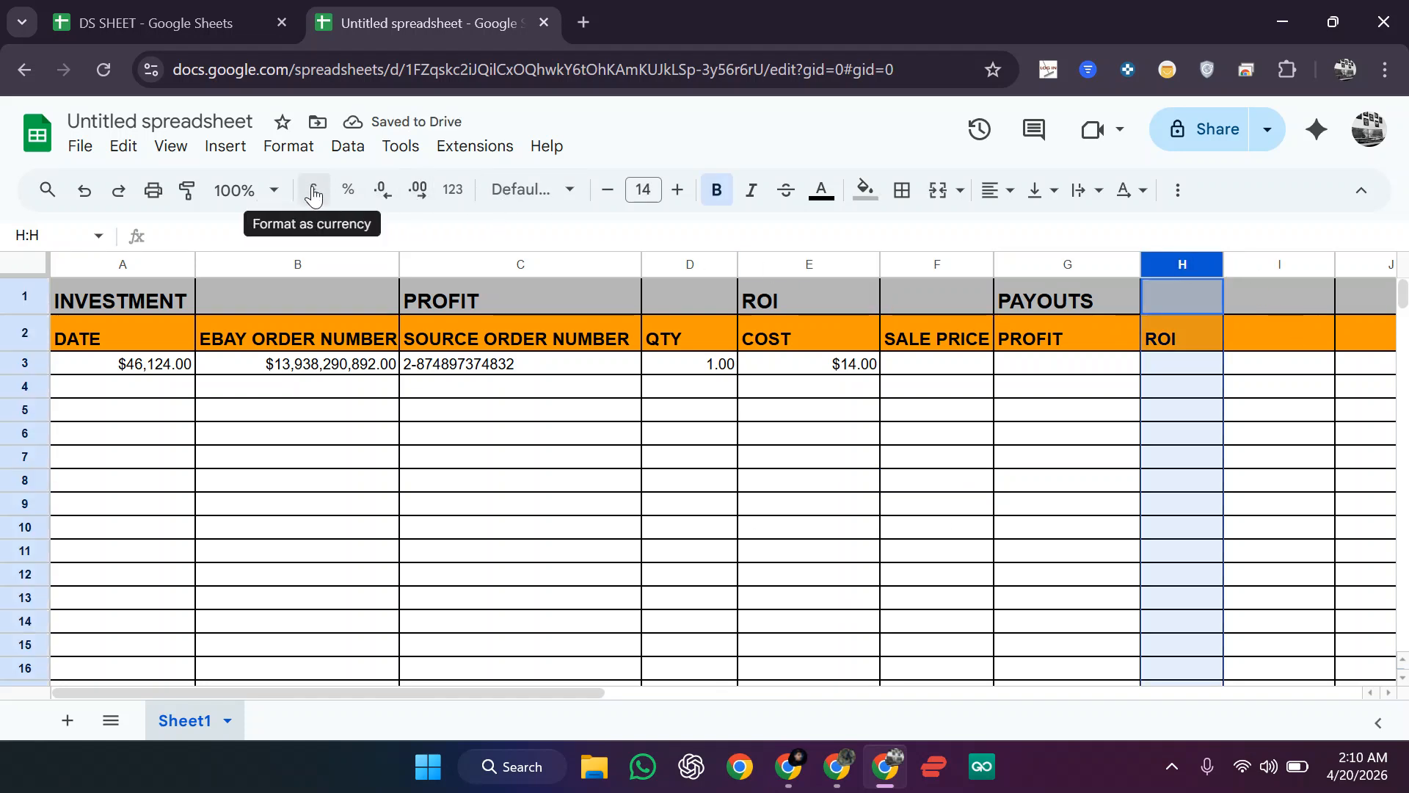
click(348, 190)
click(711, 460)
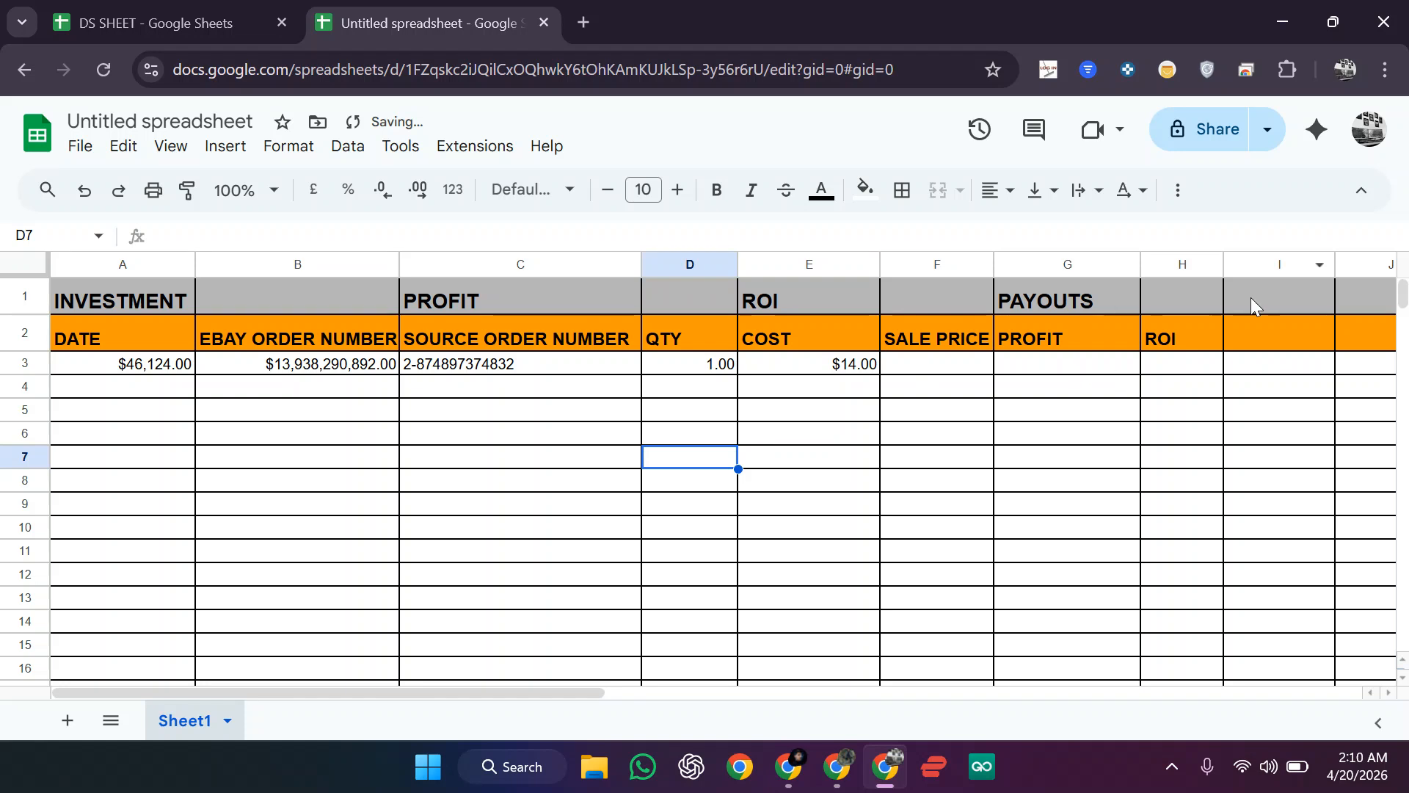
Step: Enter a sale price of 20 in F3
click(816, 372)
click(952, 375)
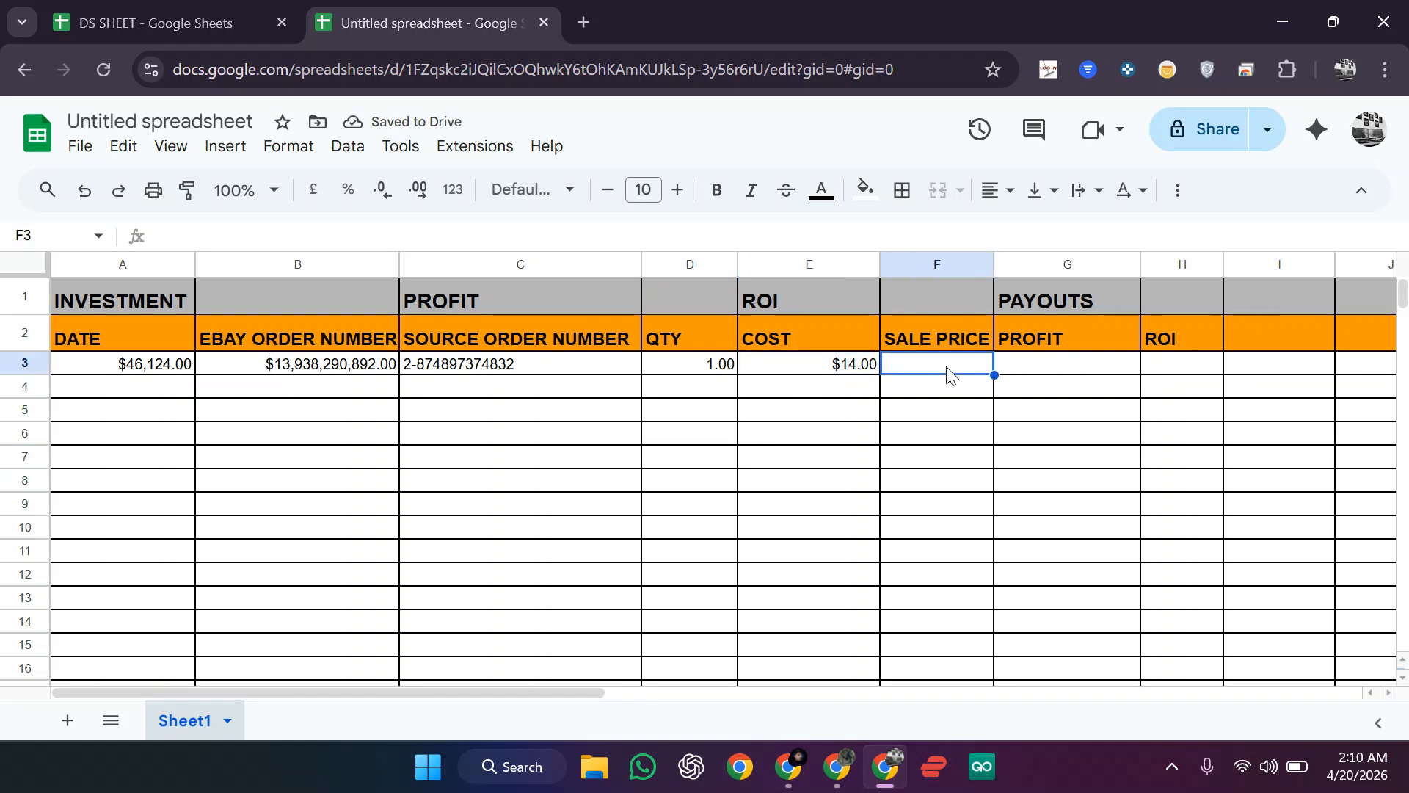
text(20)
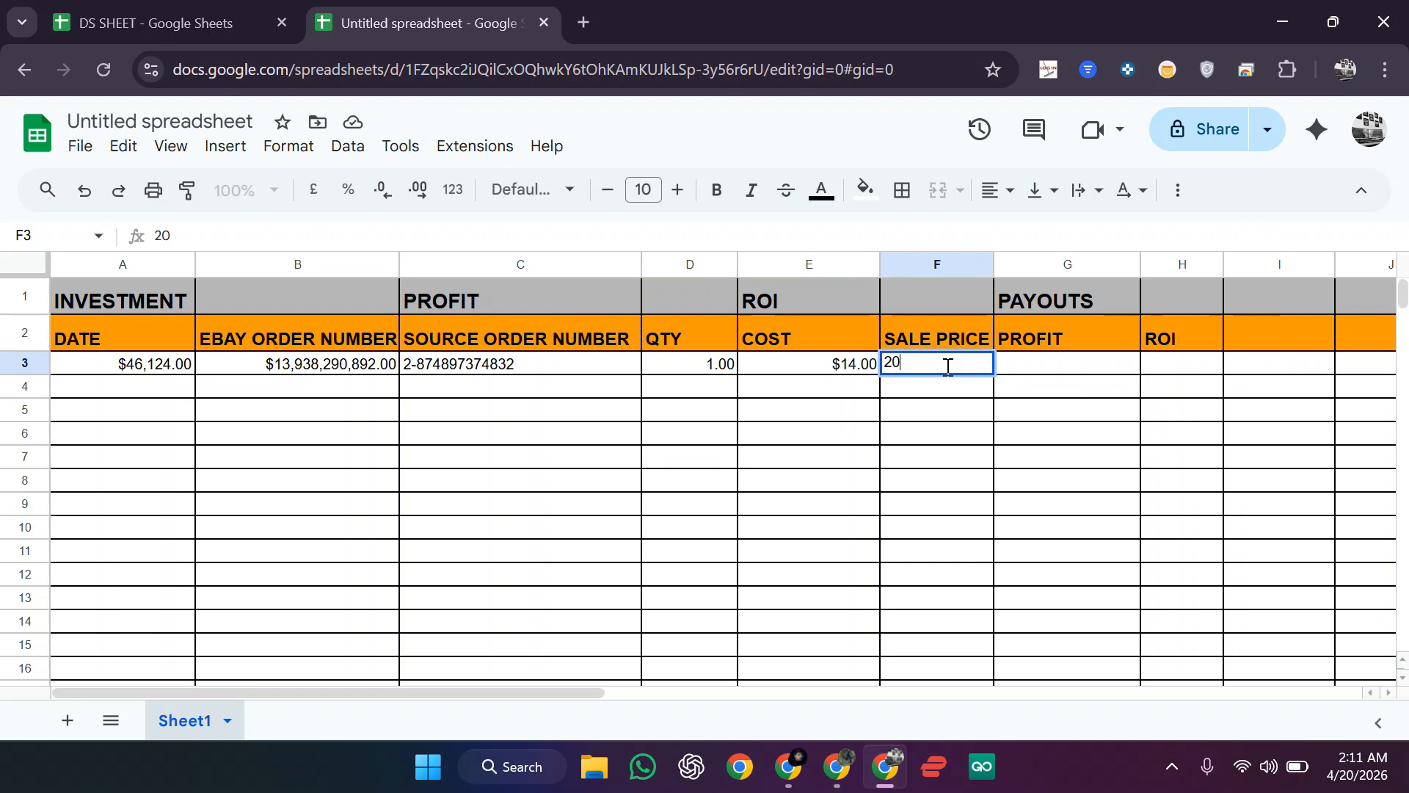
click(942, 409)
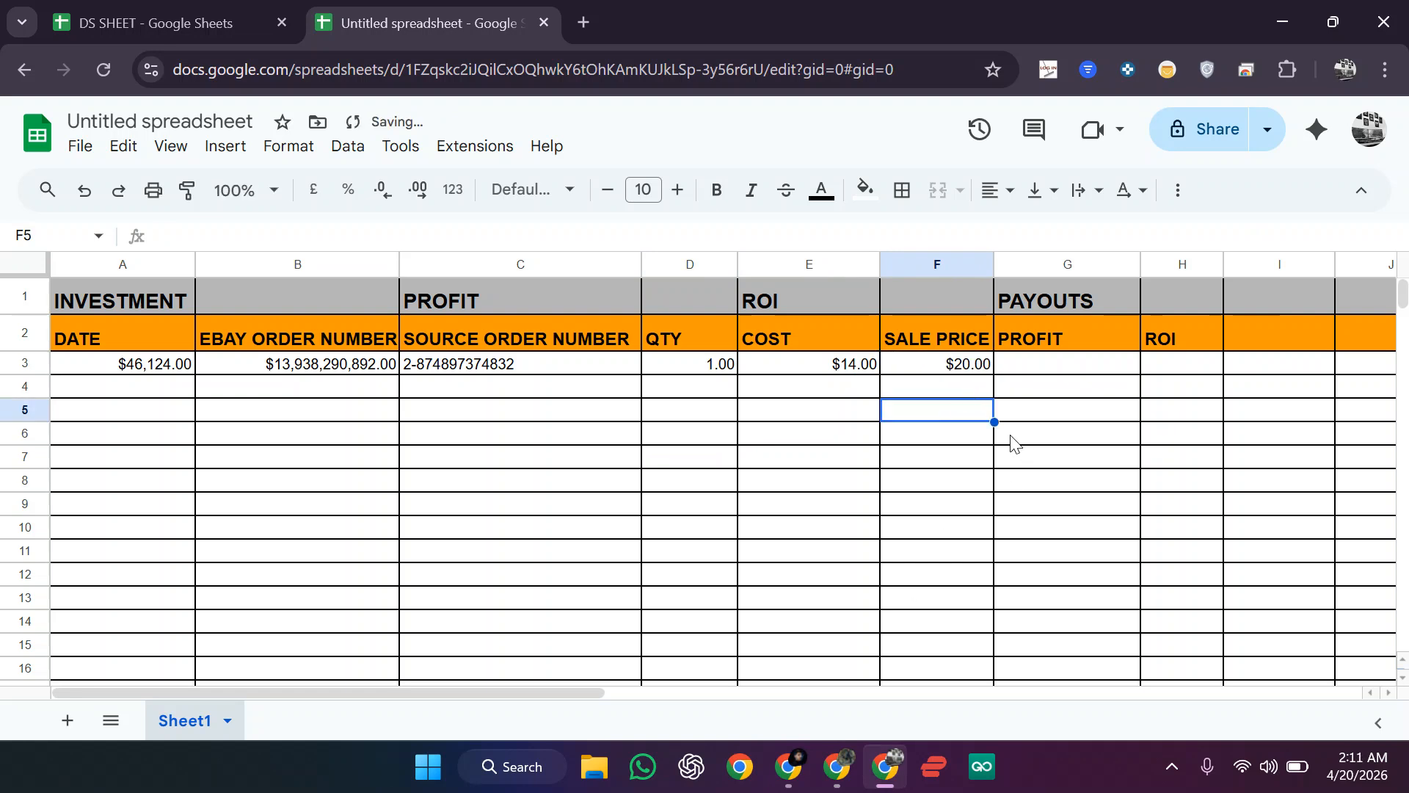
Step: Enter the profit formula =F3-E3 in G3 and fill it down column G
click(1034, 366)
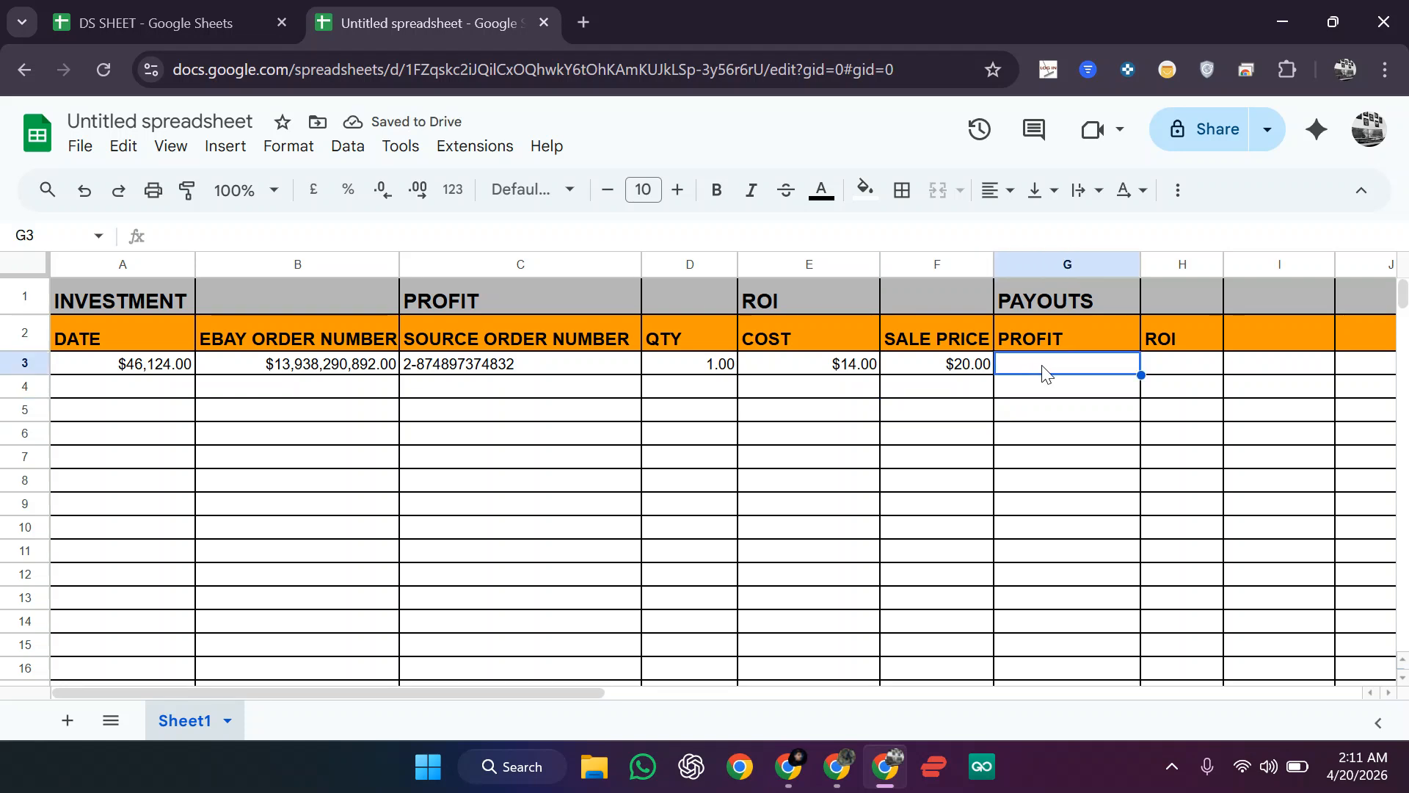
text(=)
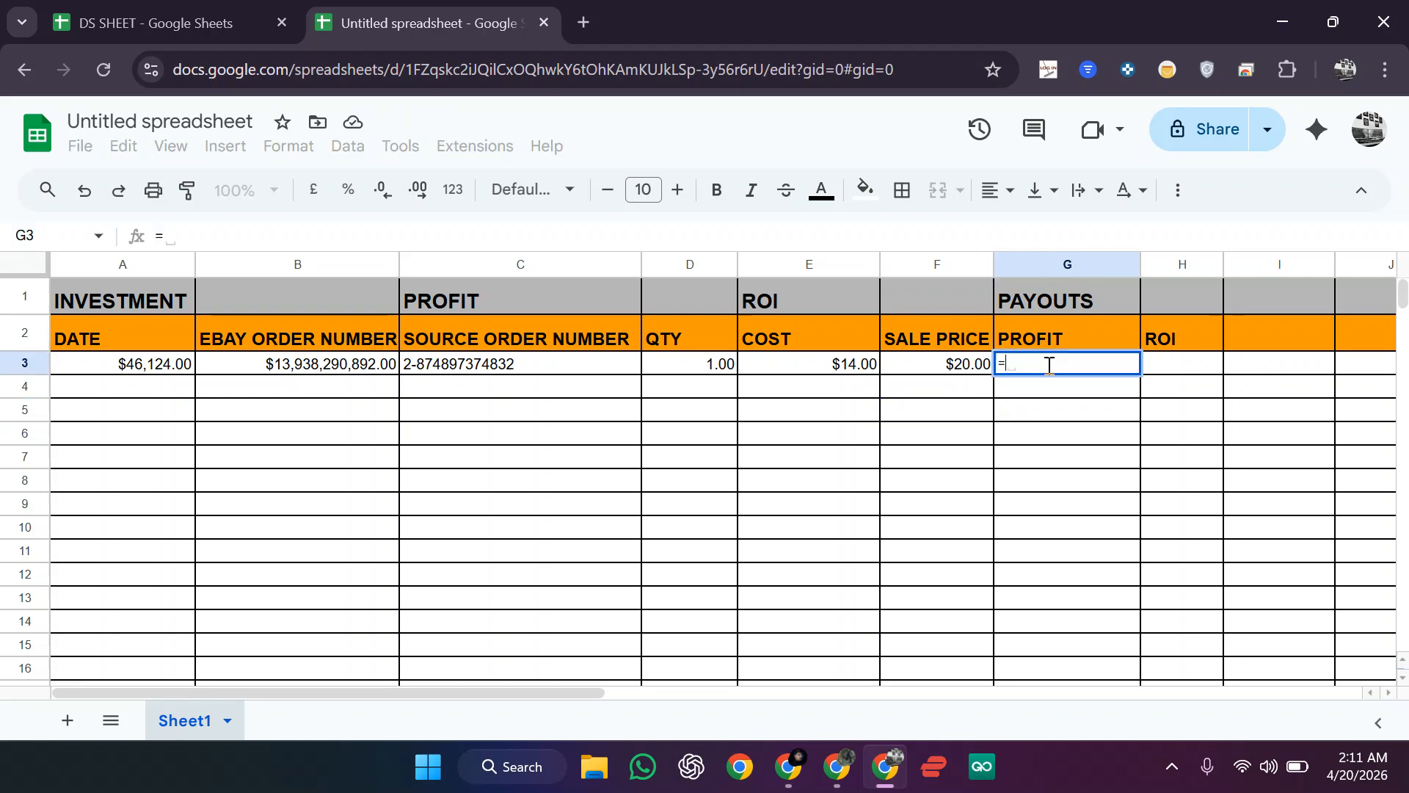
click(932, 371)
text(-)
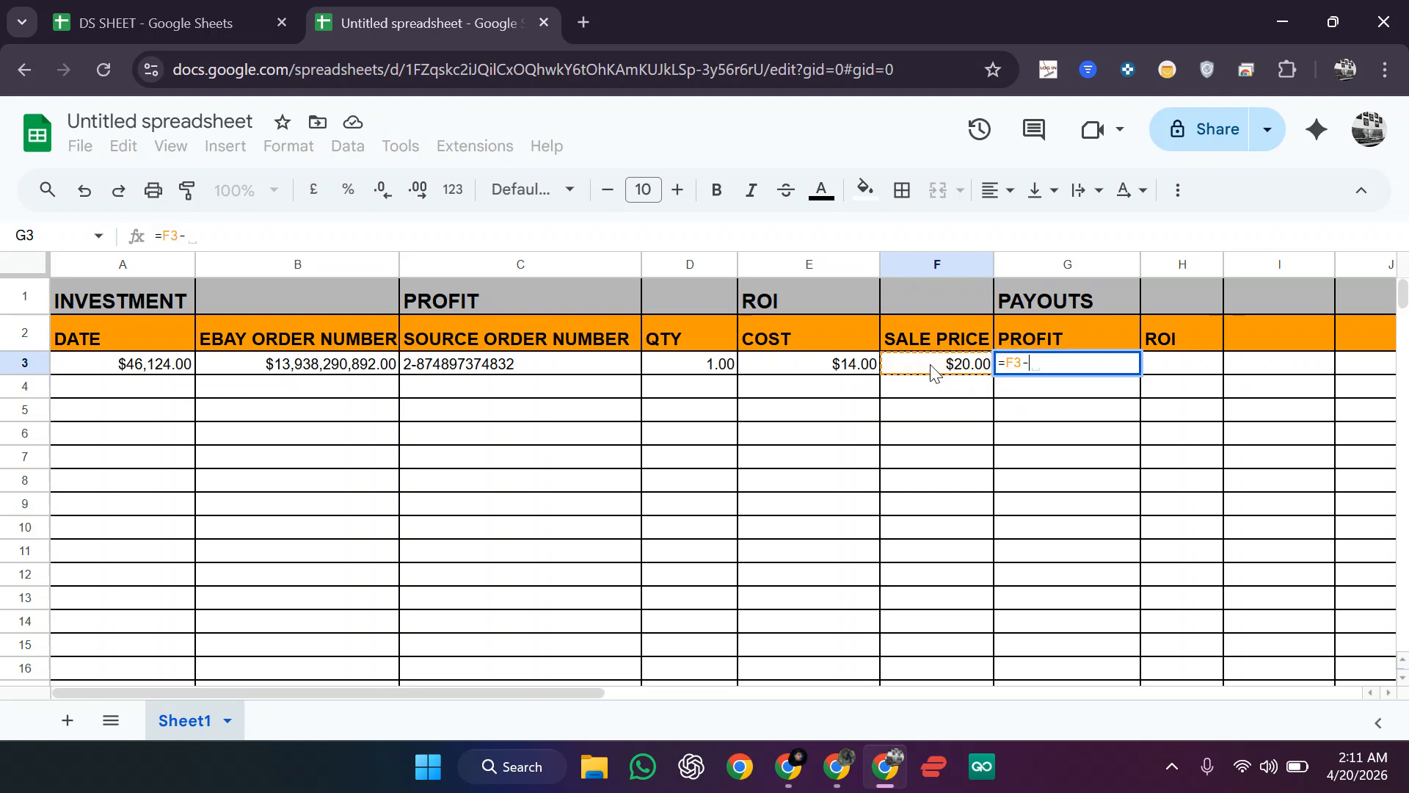
click(839, 376)
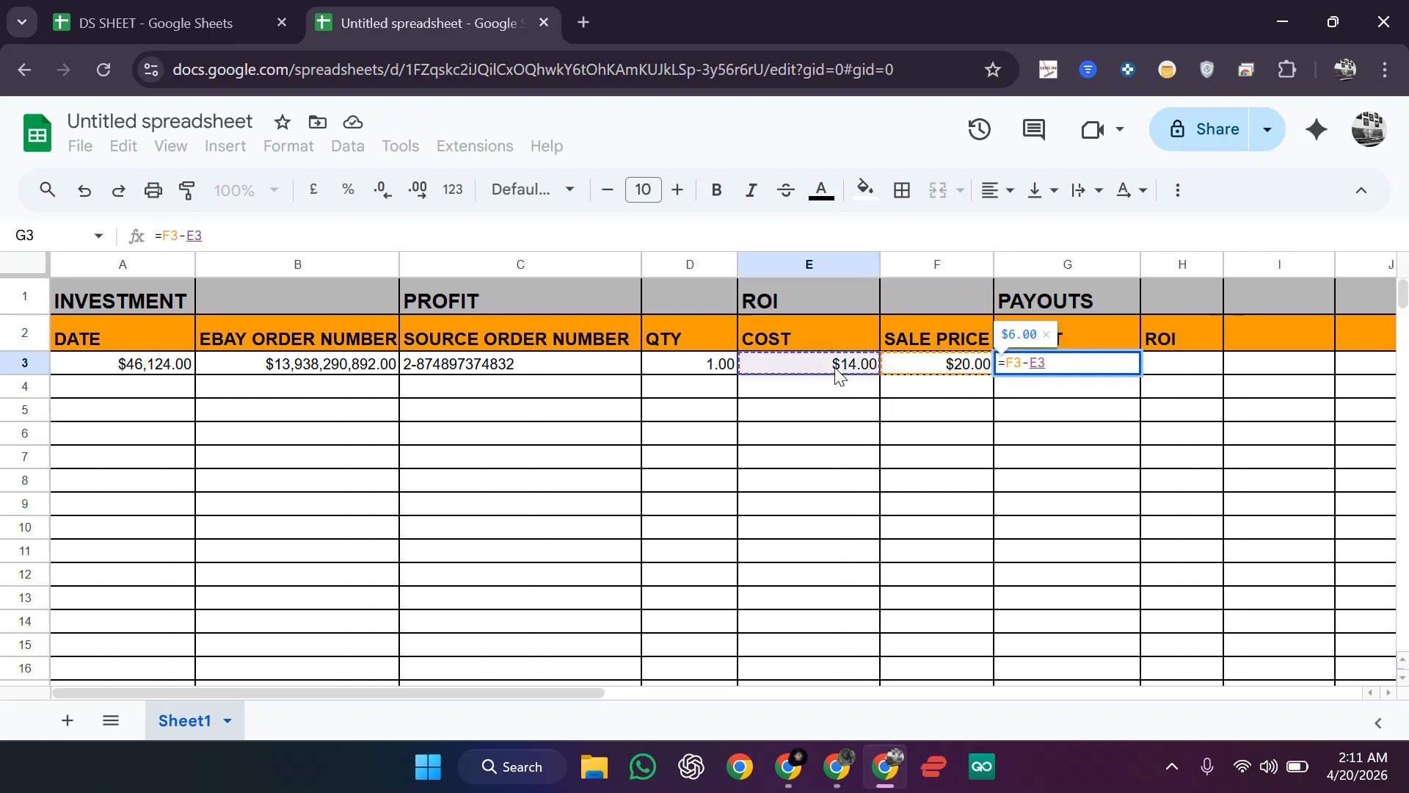
key(Return)
click(1065, 368)
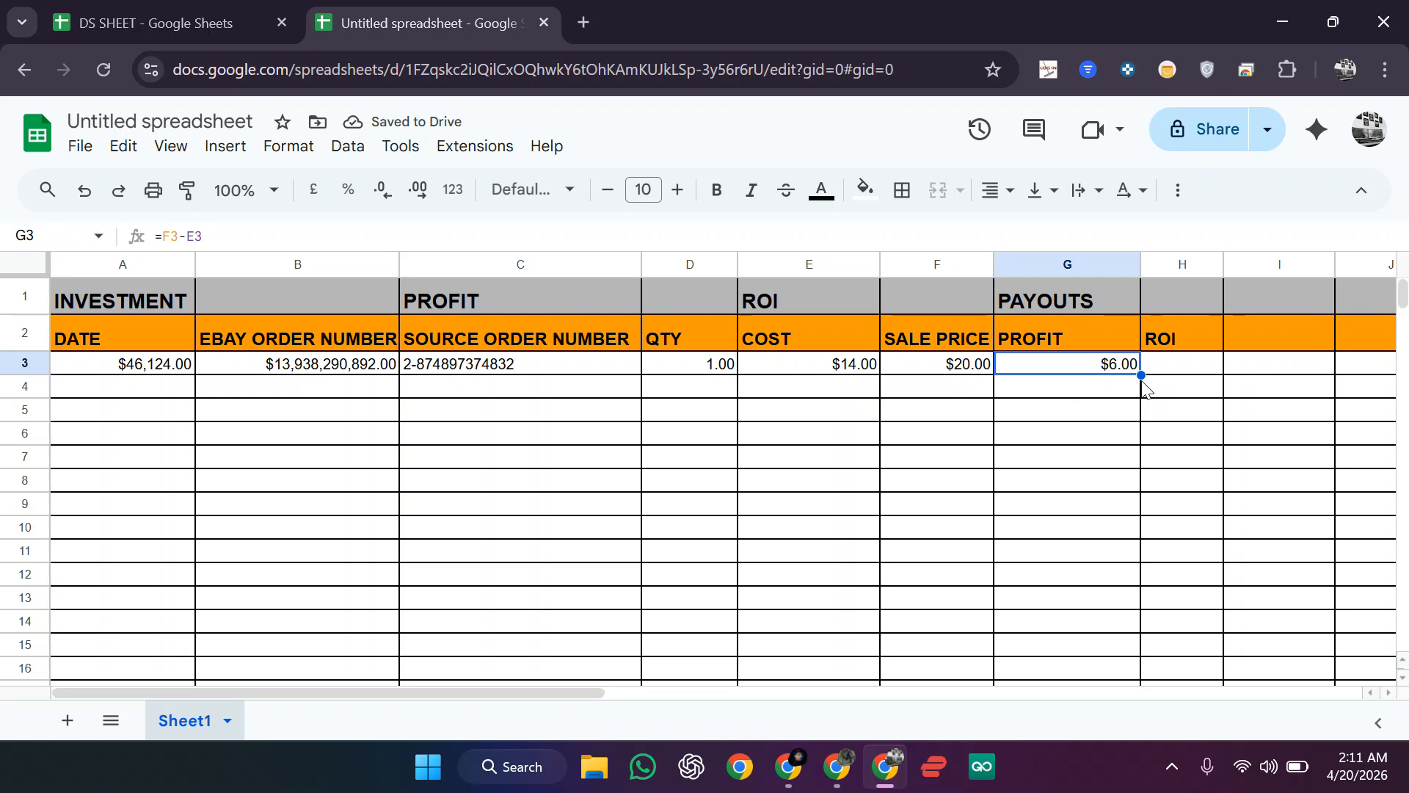
drag(1142, 375, 1147, 741)
Step: Test the profit with cost 20 and sale 60 in E4:F4, then clear them
scroll(830, 544, up, 20)
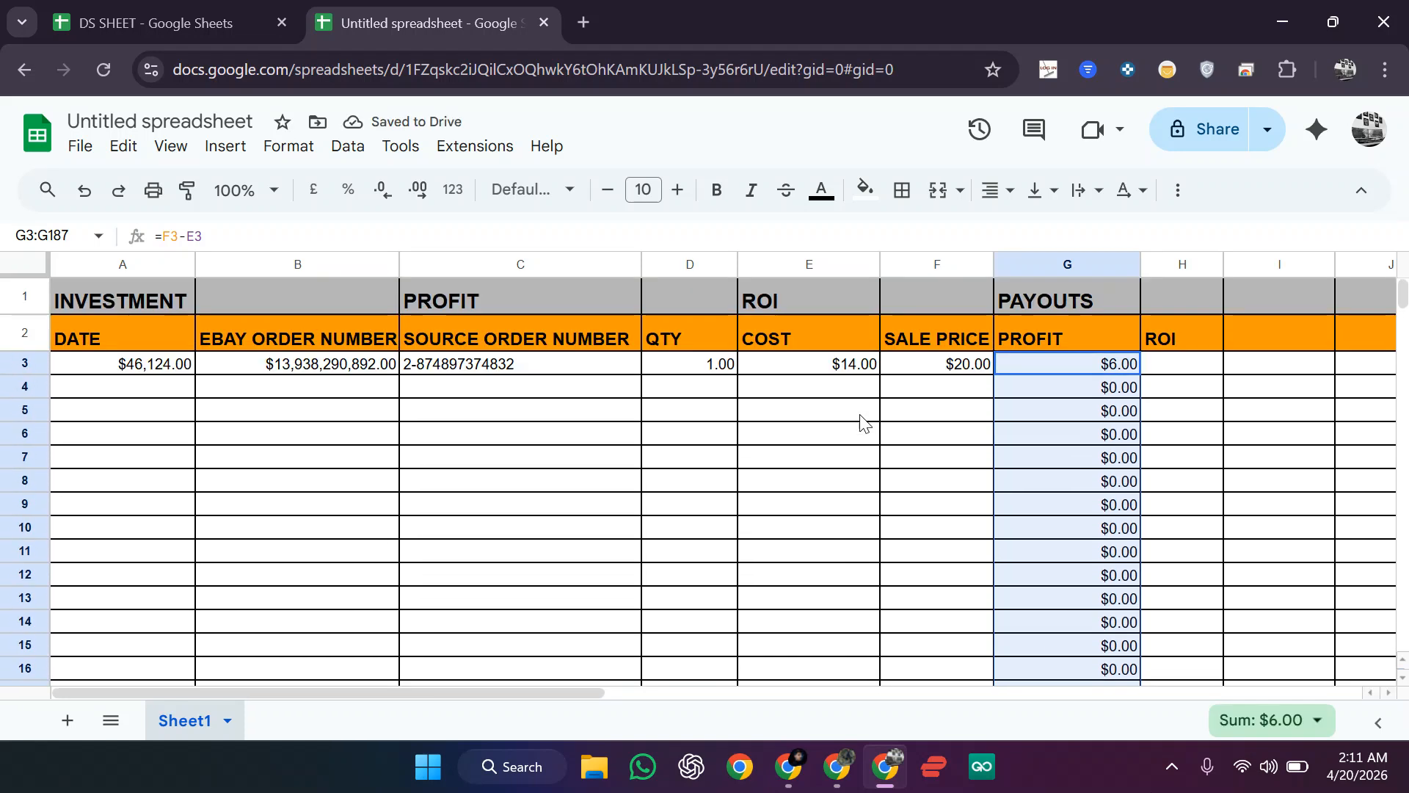
click(858, 389)
text(2-)
text(0)
key(BackSpace)
key(BackSpace)
text(0)
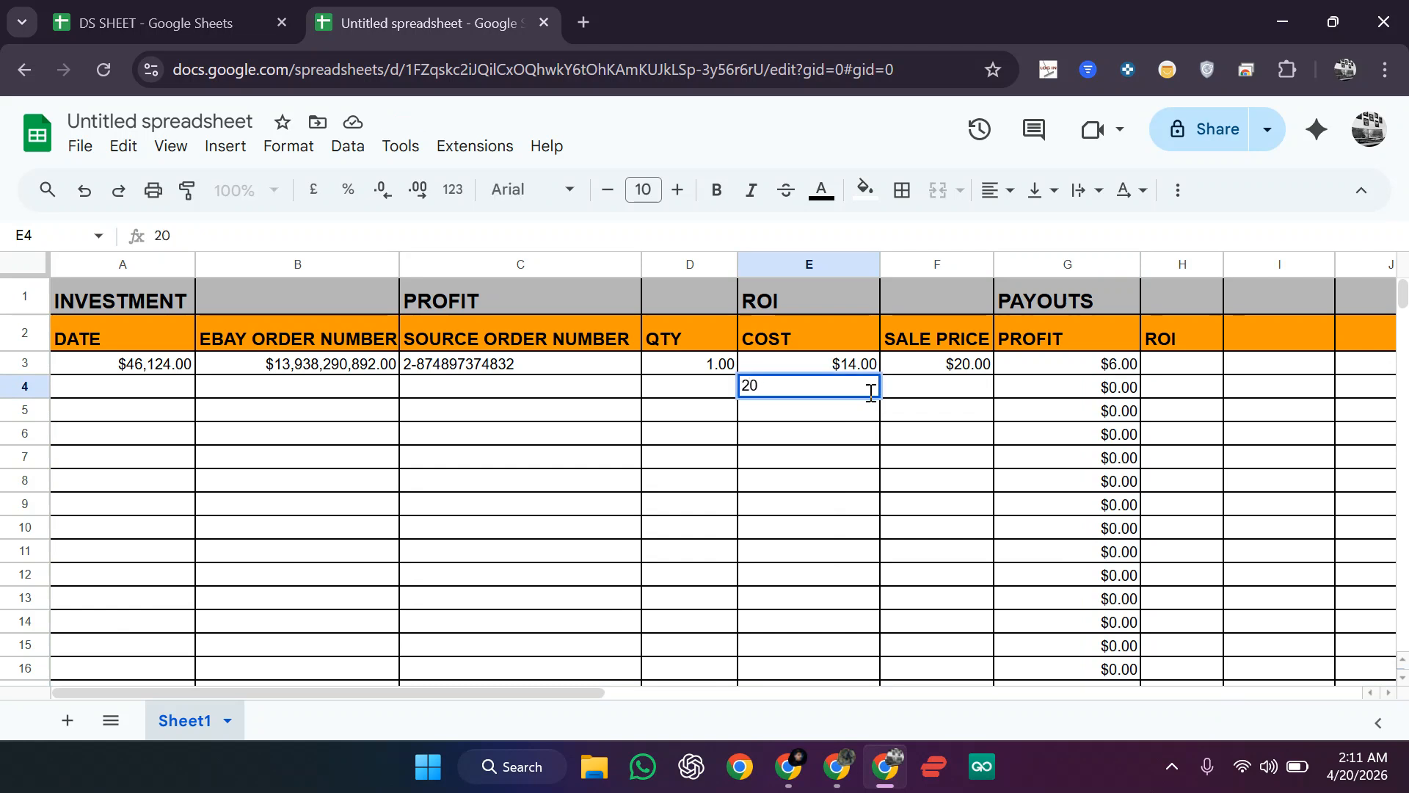
click(927, 395)
text(60)
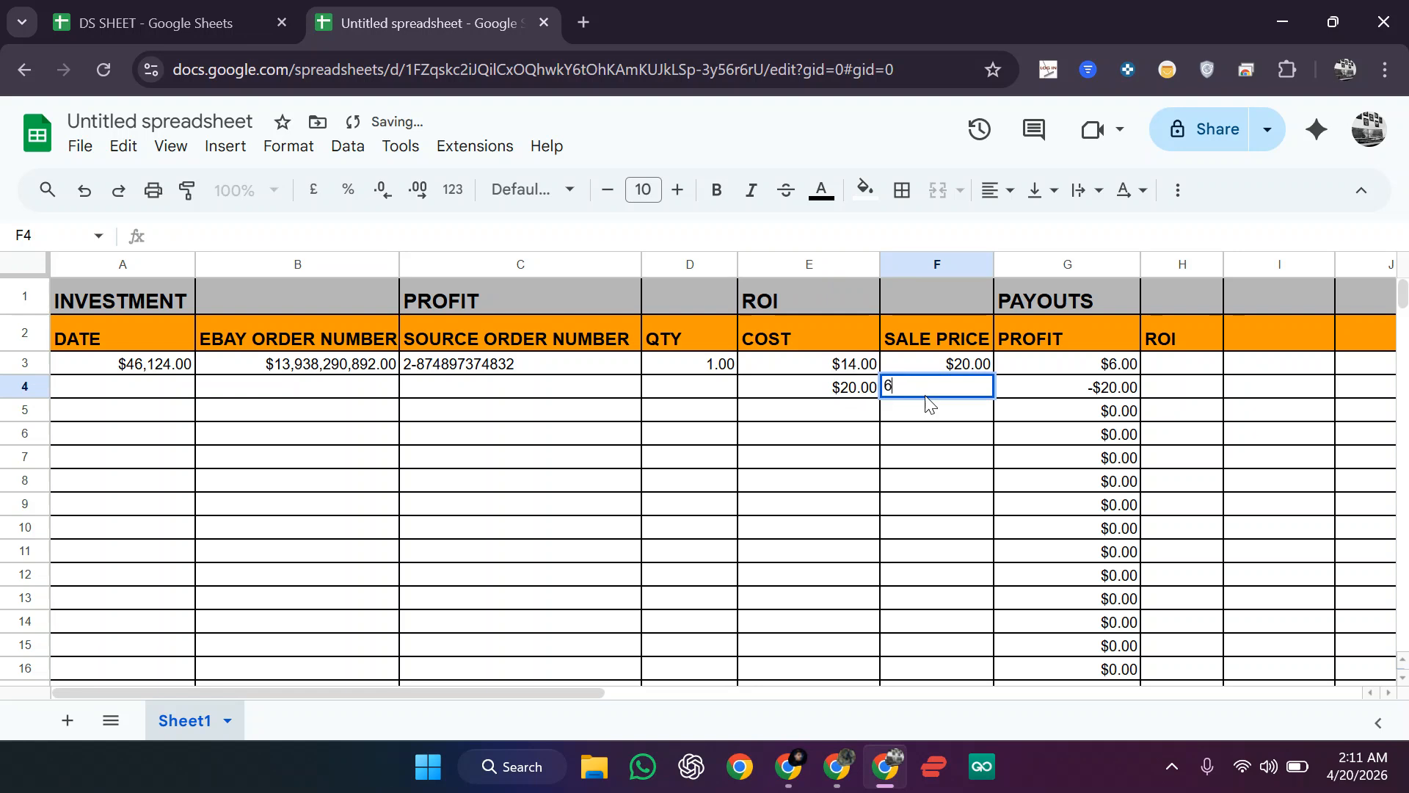
key(Return)
drag(849, 390, 921, 396)
key(Delete)
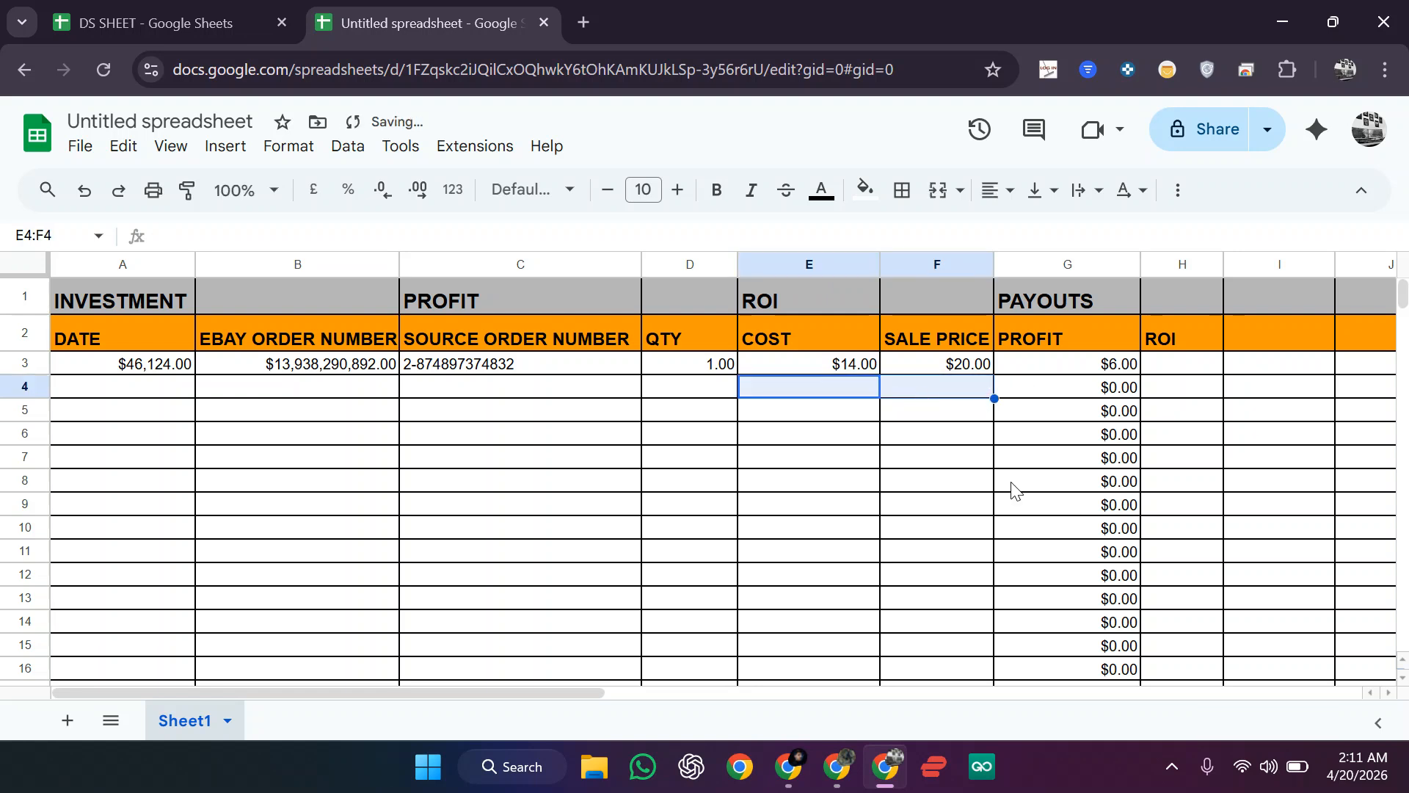
click(75, 10)
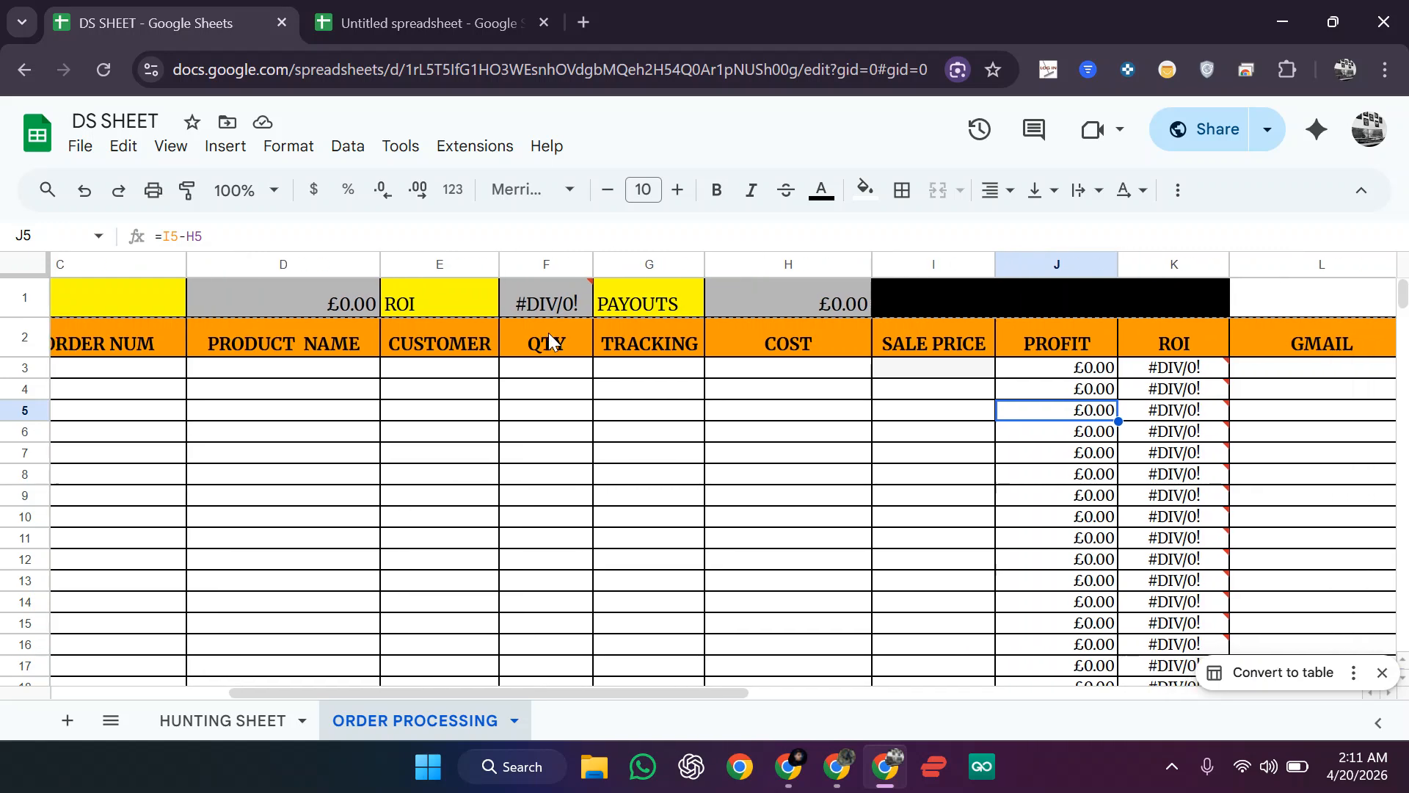
click(1211, 375)
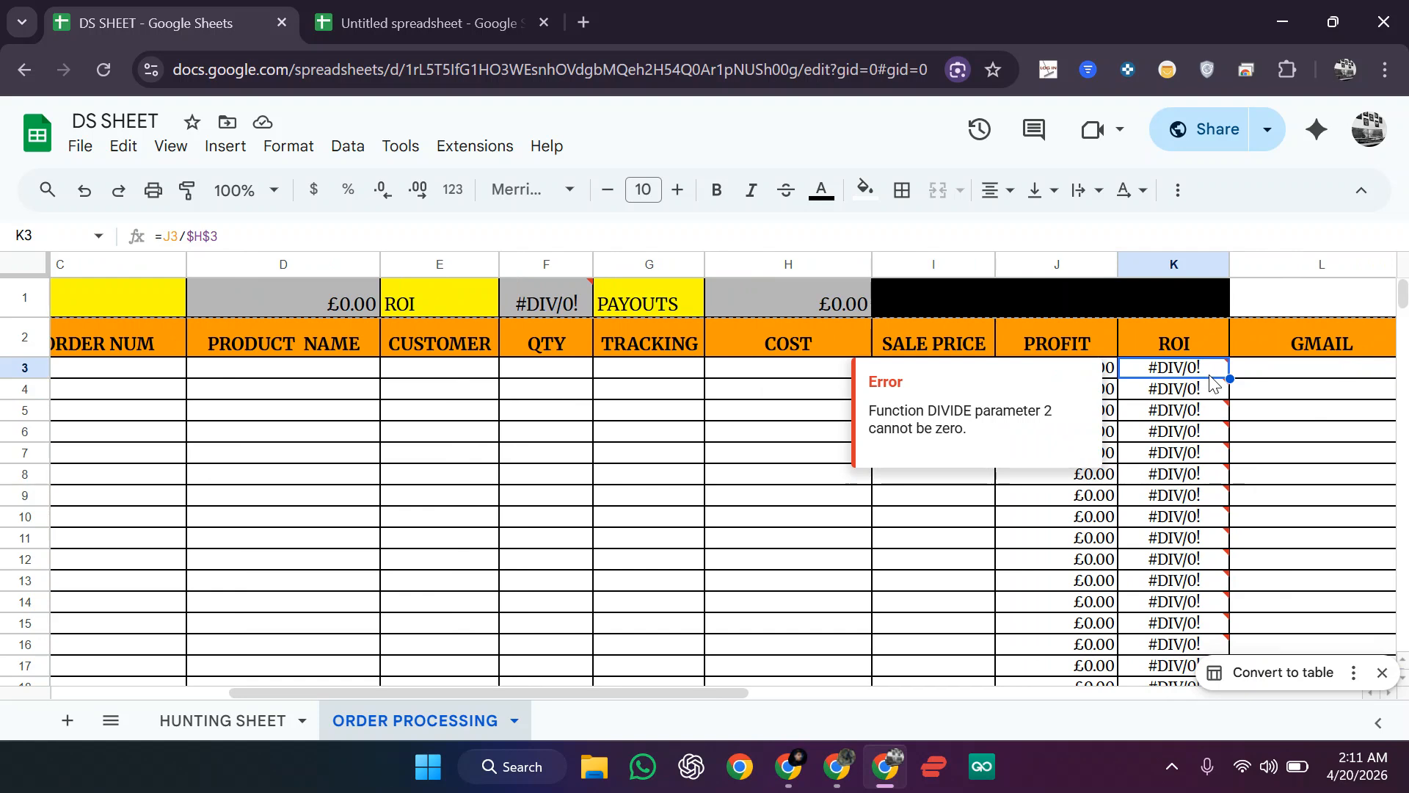
click(440, 13)
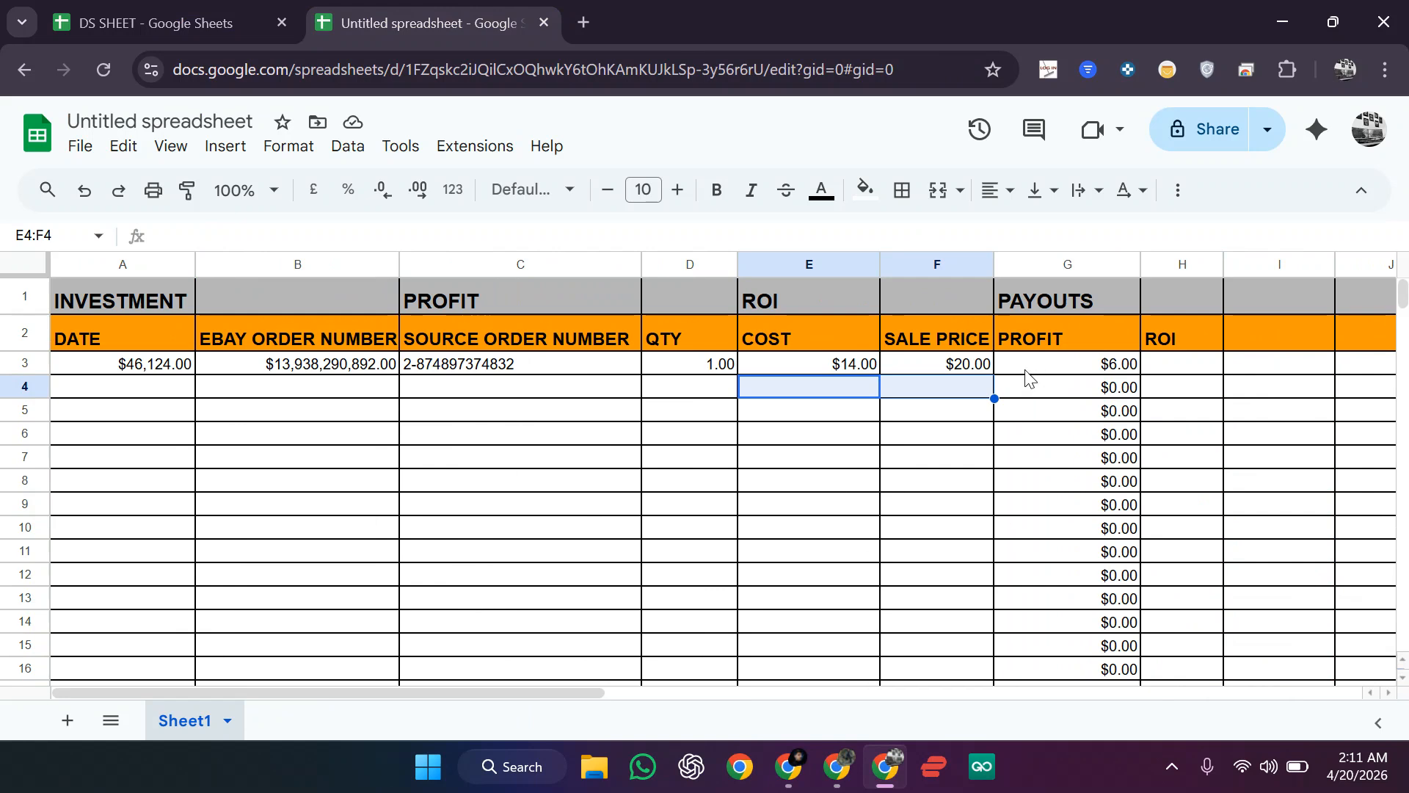
Step: Enter the ROI formula =G3/E3 in H3, giving 42.86% for the first order
click(1170, 367)
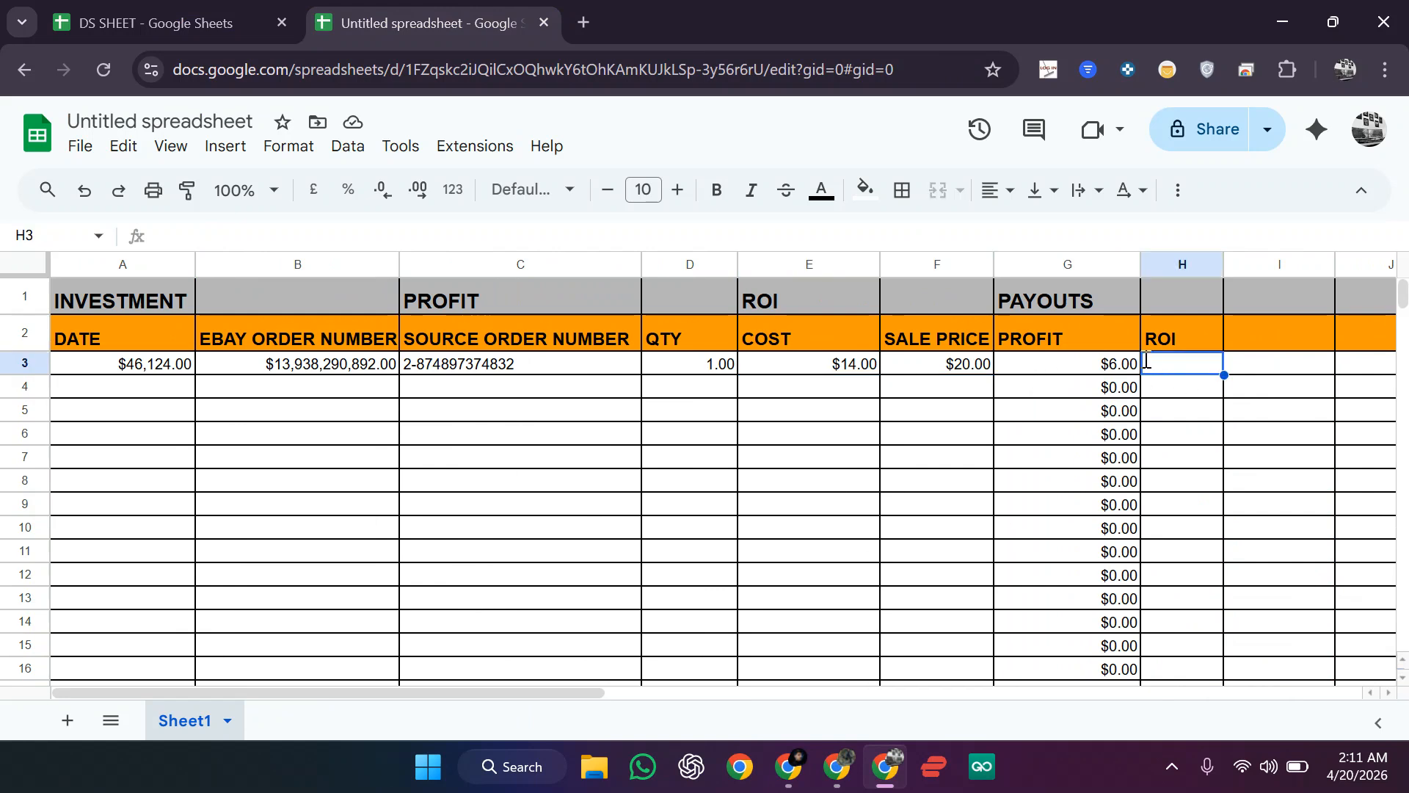
text(=)
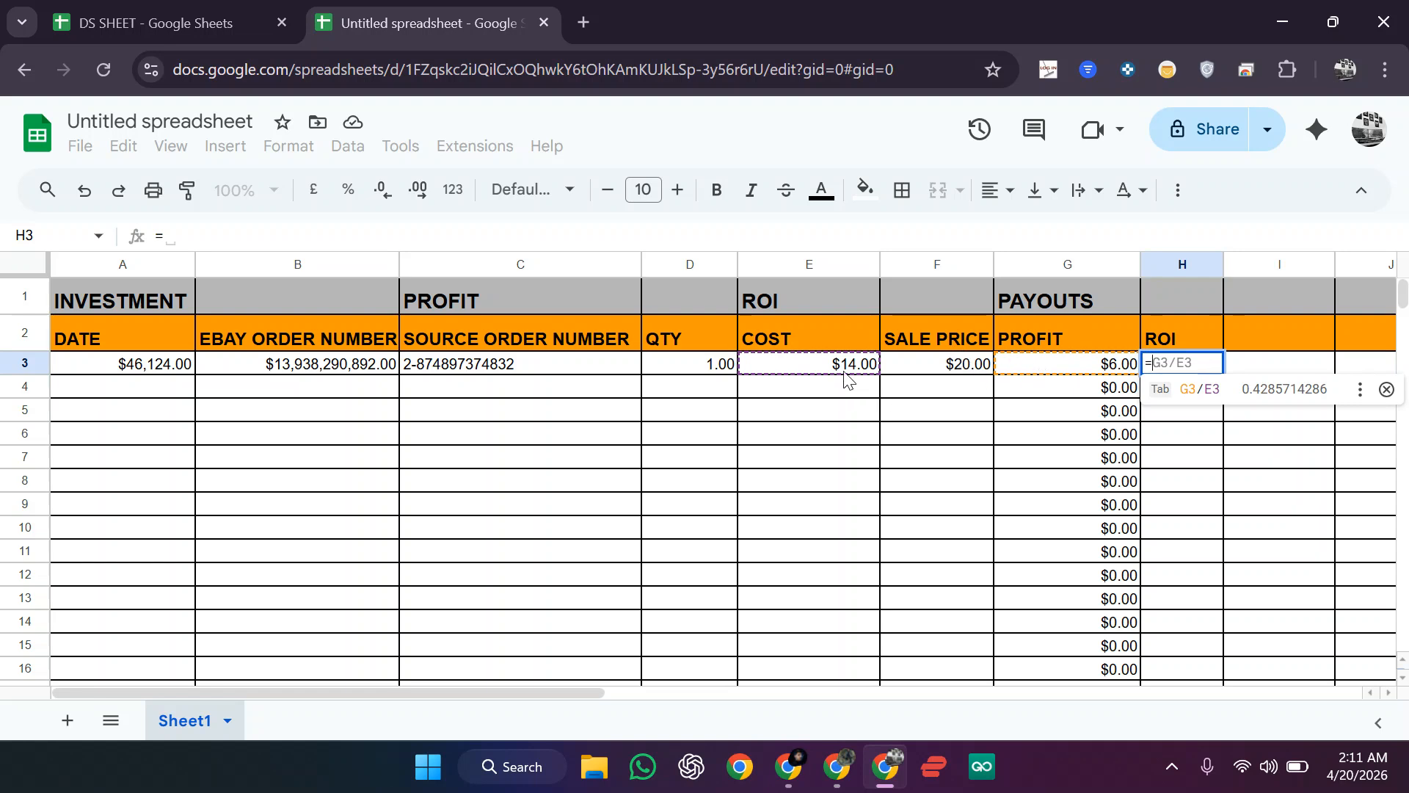
click(1071, 368)
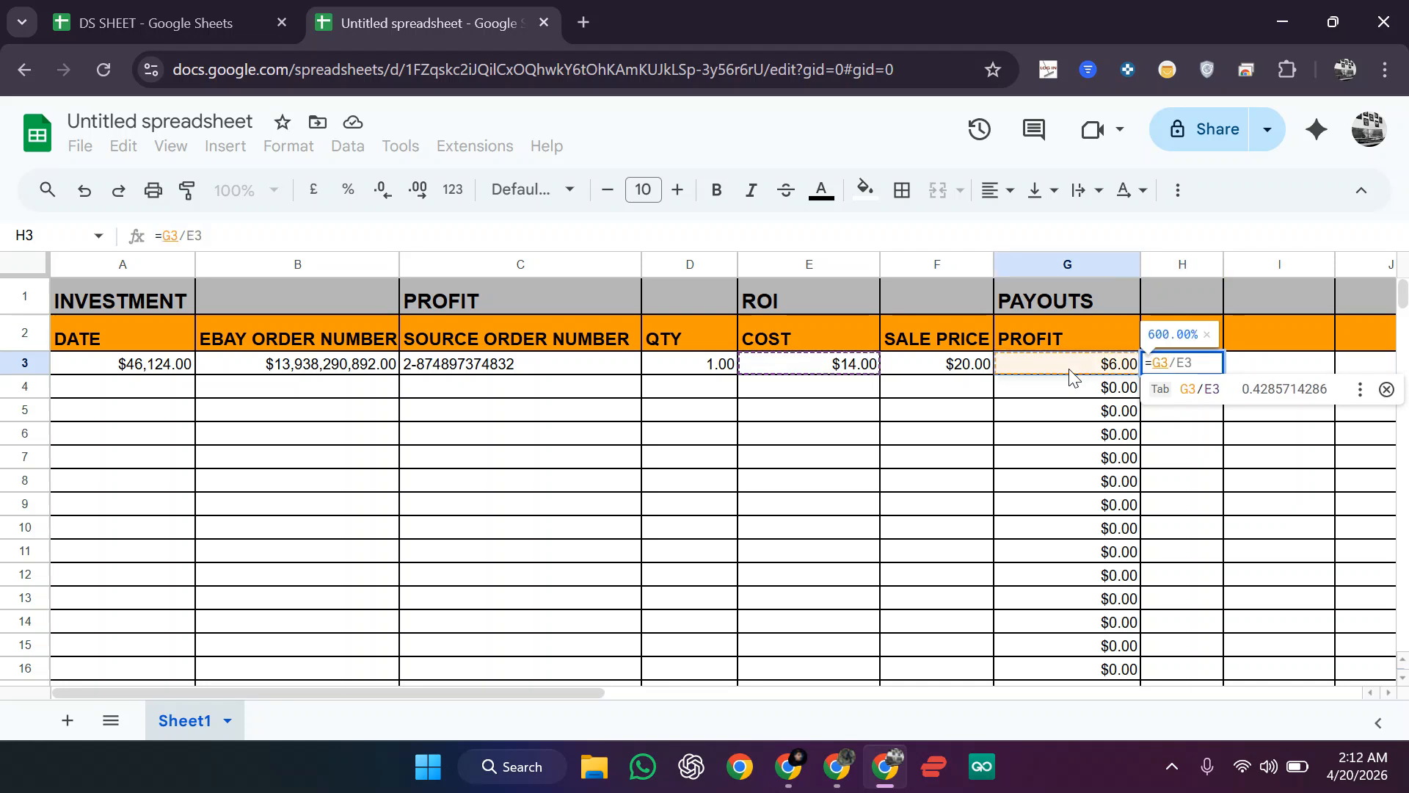
click(874, 371)
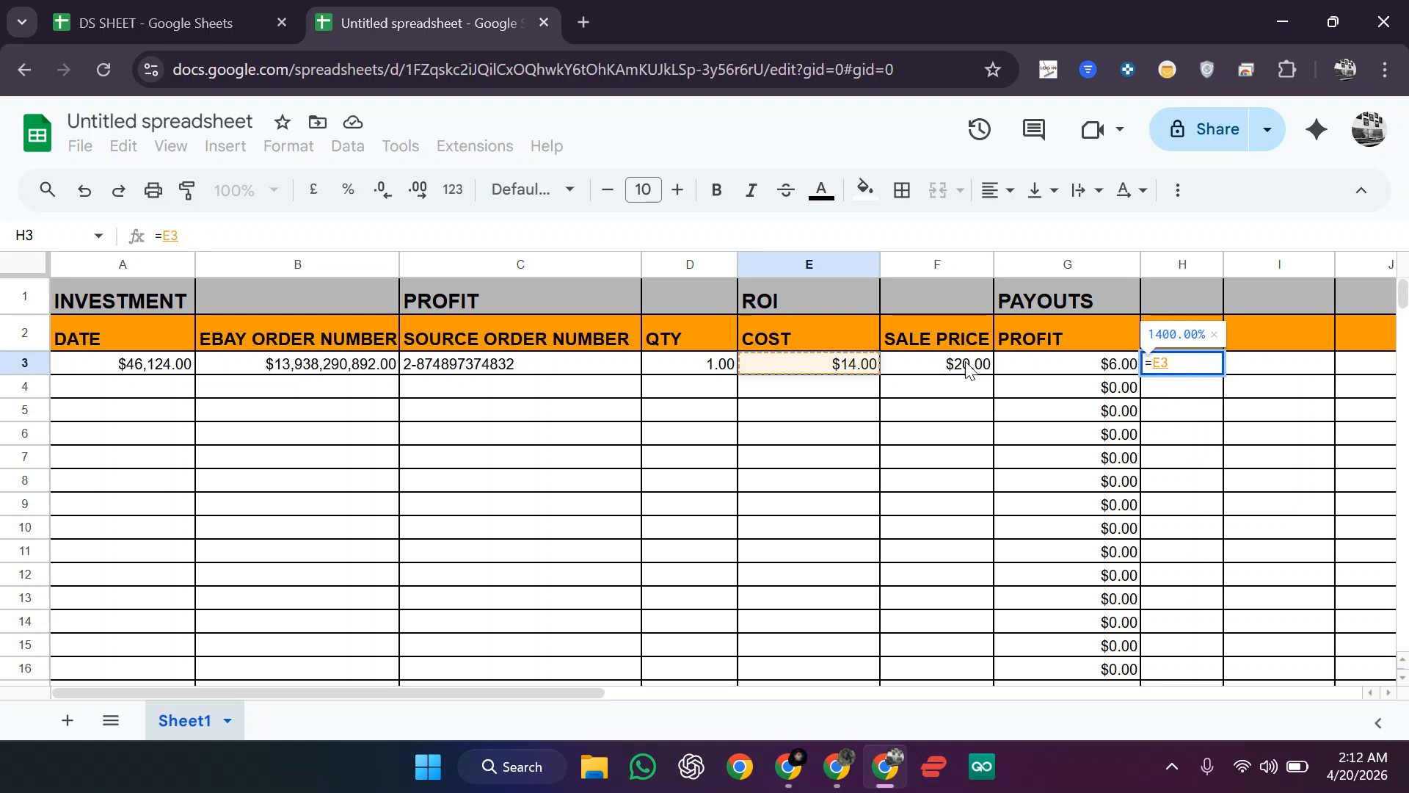
click(1089, 372)
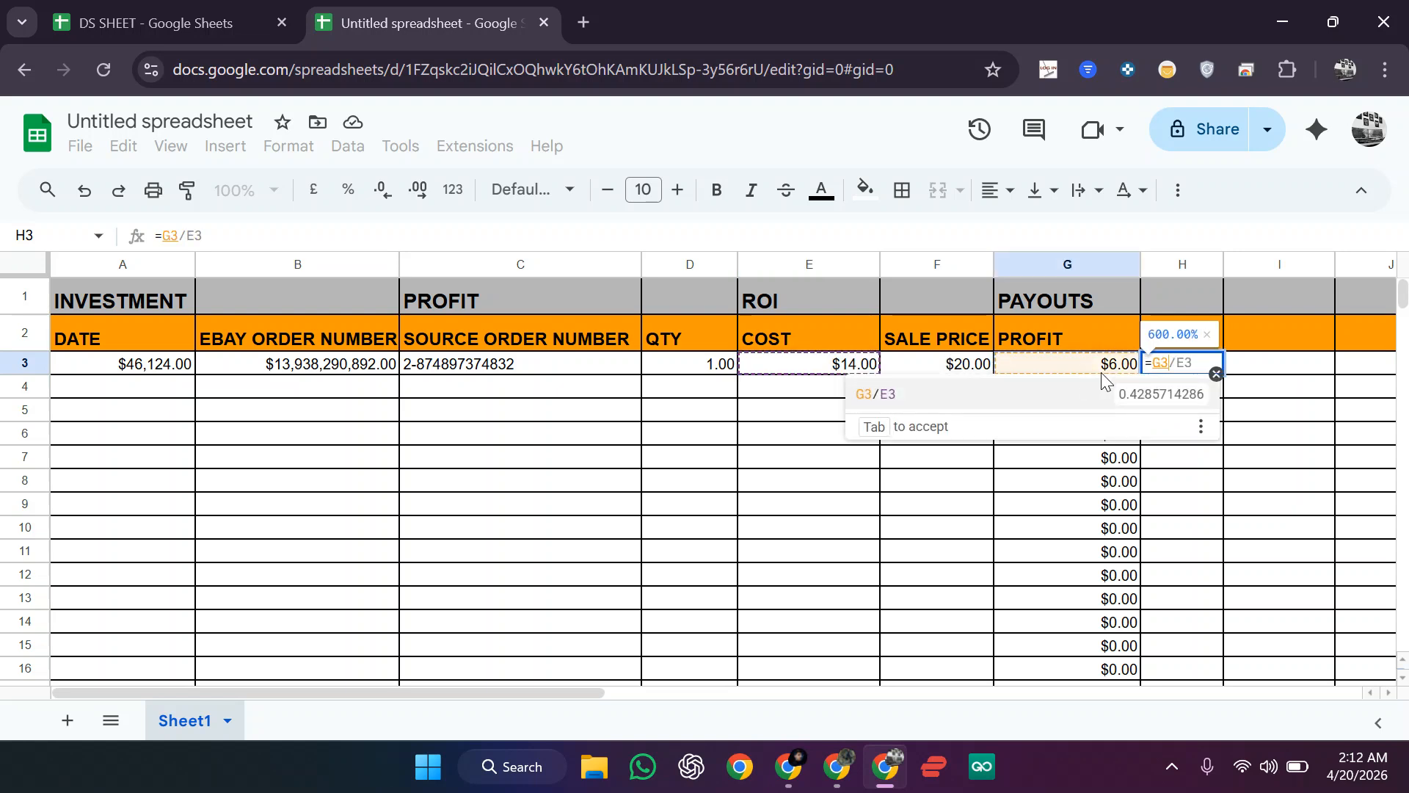
click(1104, 402)
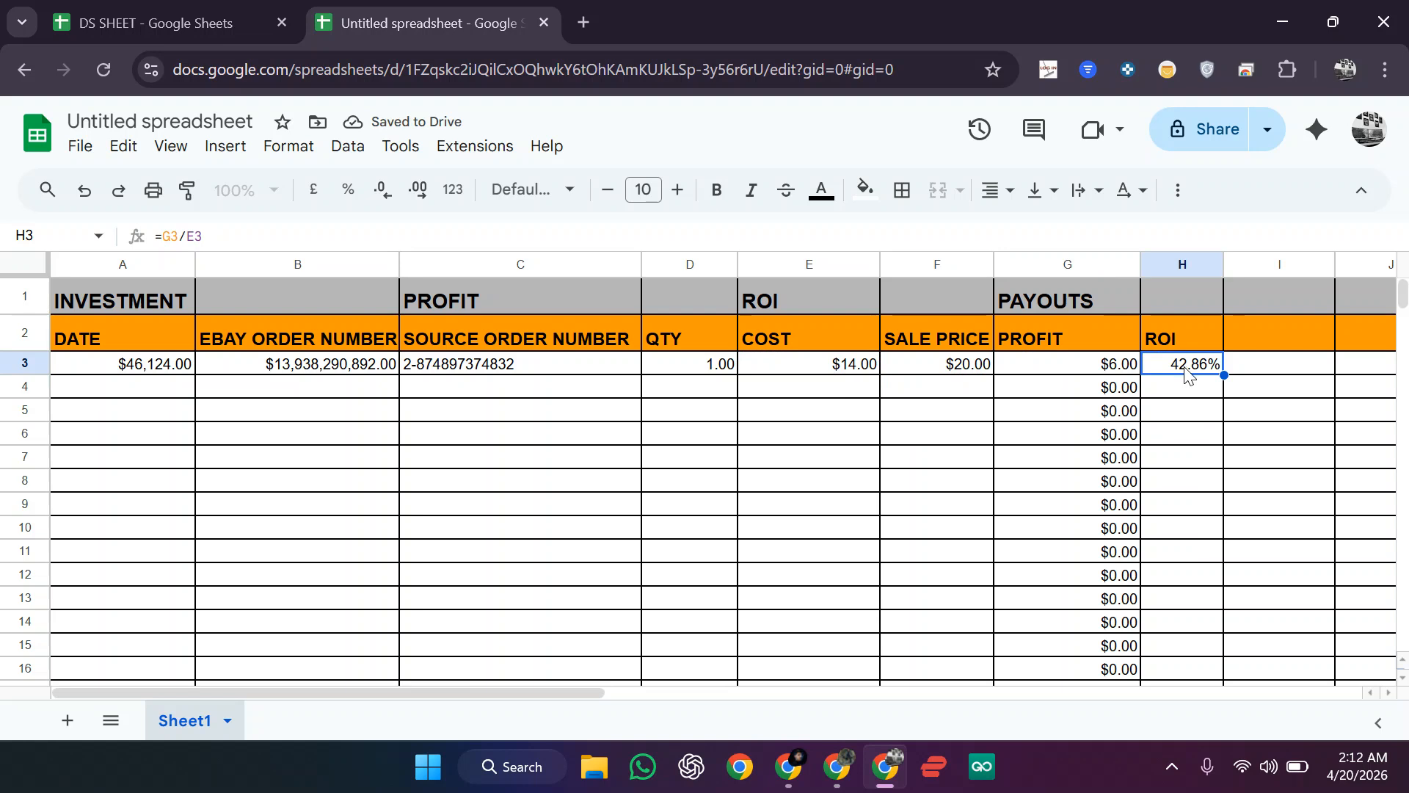
Step: Enter cost 20 and sale price 30 in E4:F4
click(868, 389)
text(20)
click(912, 403)
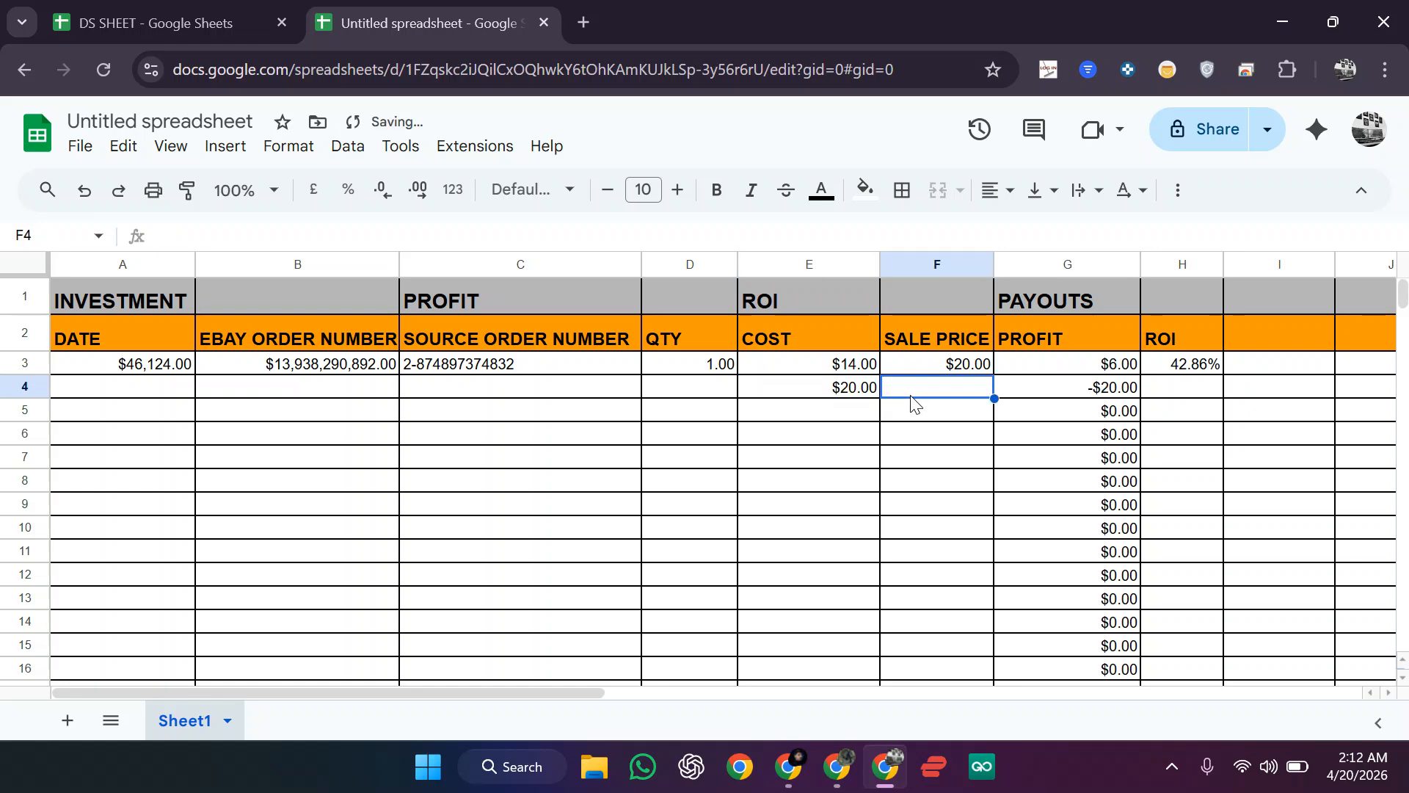
text(30)
key(Return)
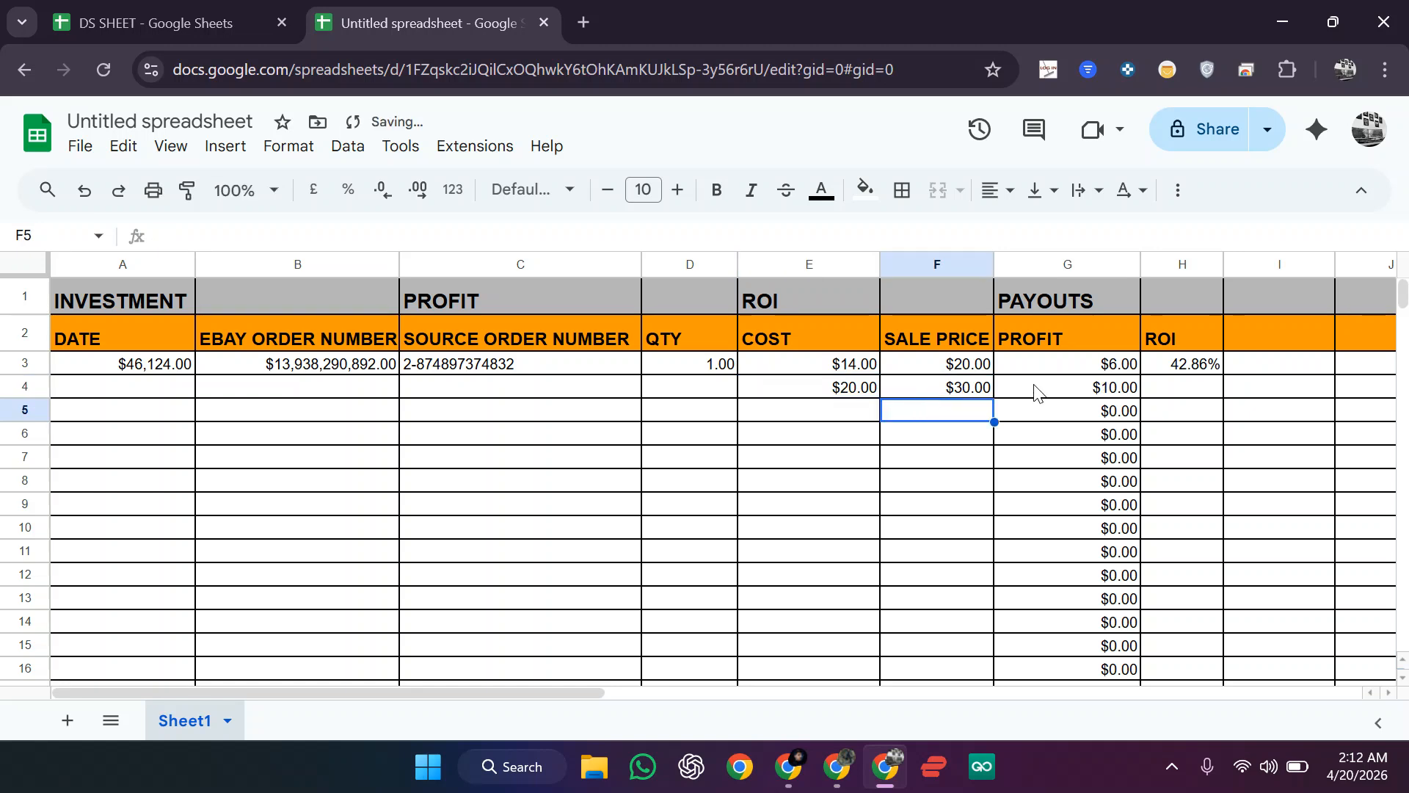
click(1070, 397)
Step: Fill the ROI formula from H3 down column H to row 124
click(1208, 367)
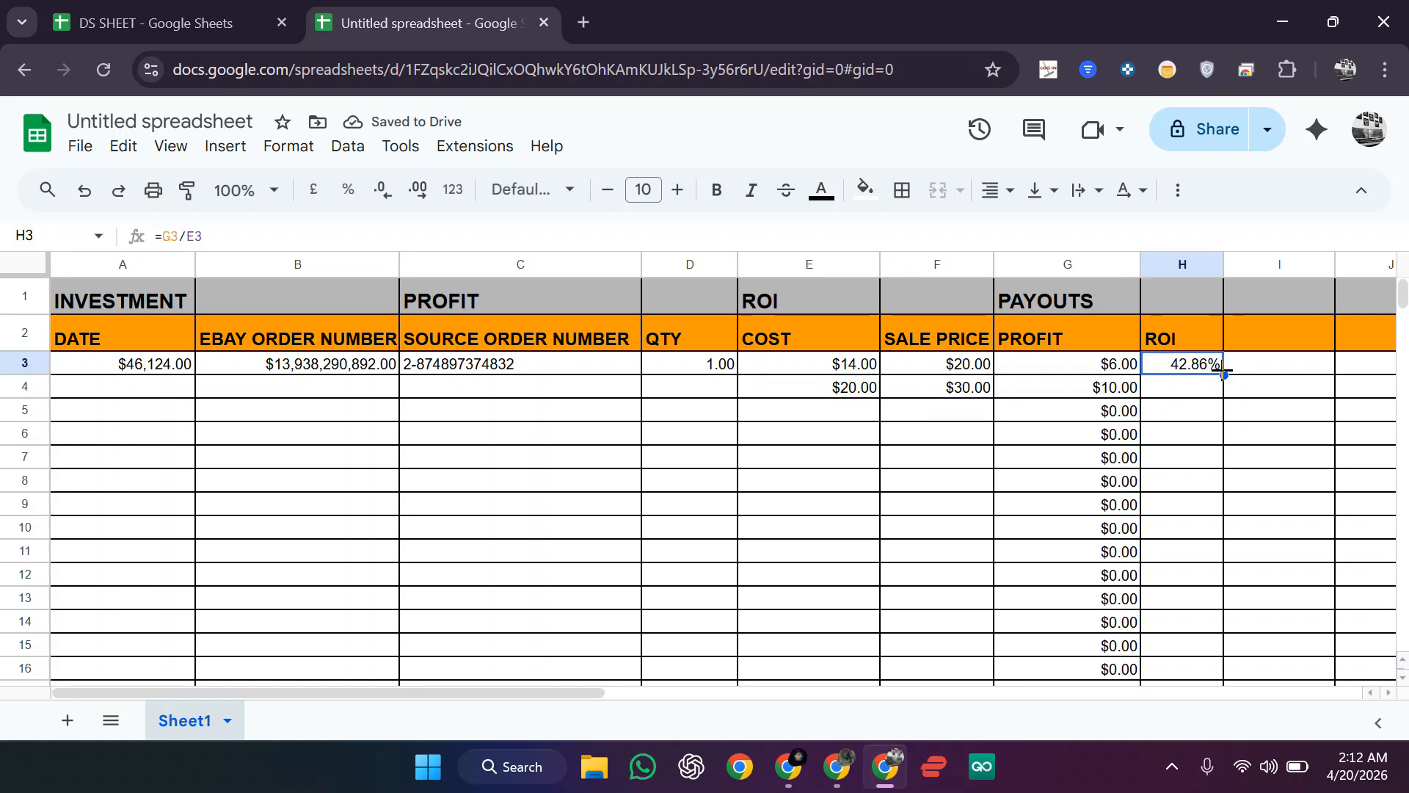
drag(1230, 401, 1223, 782)
scroll(922, 504, up, 20)
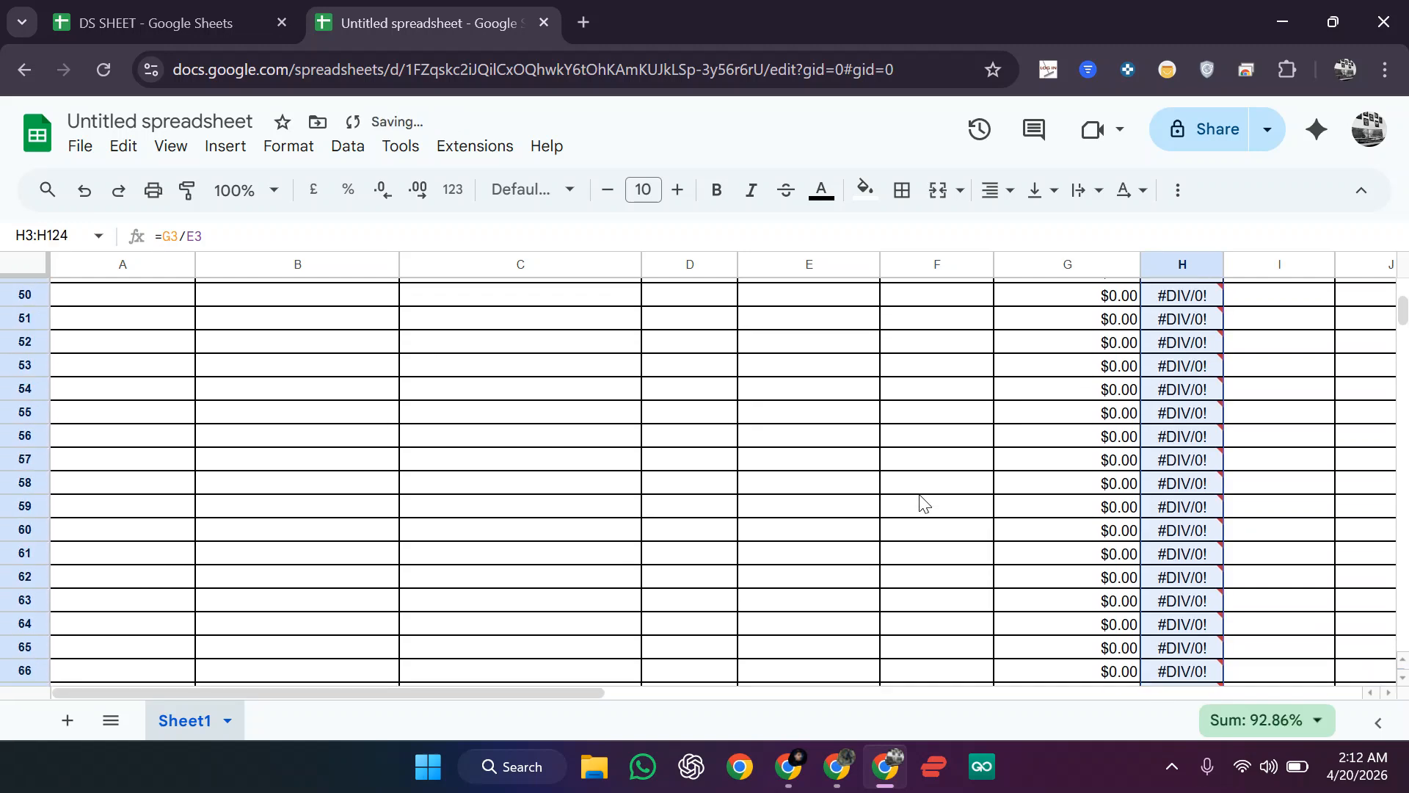
click(1004, 486)
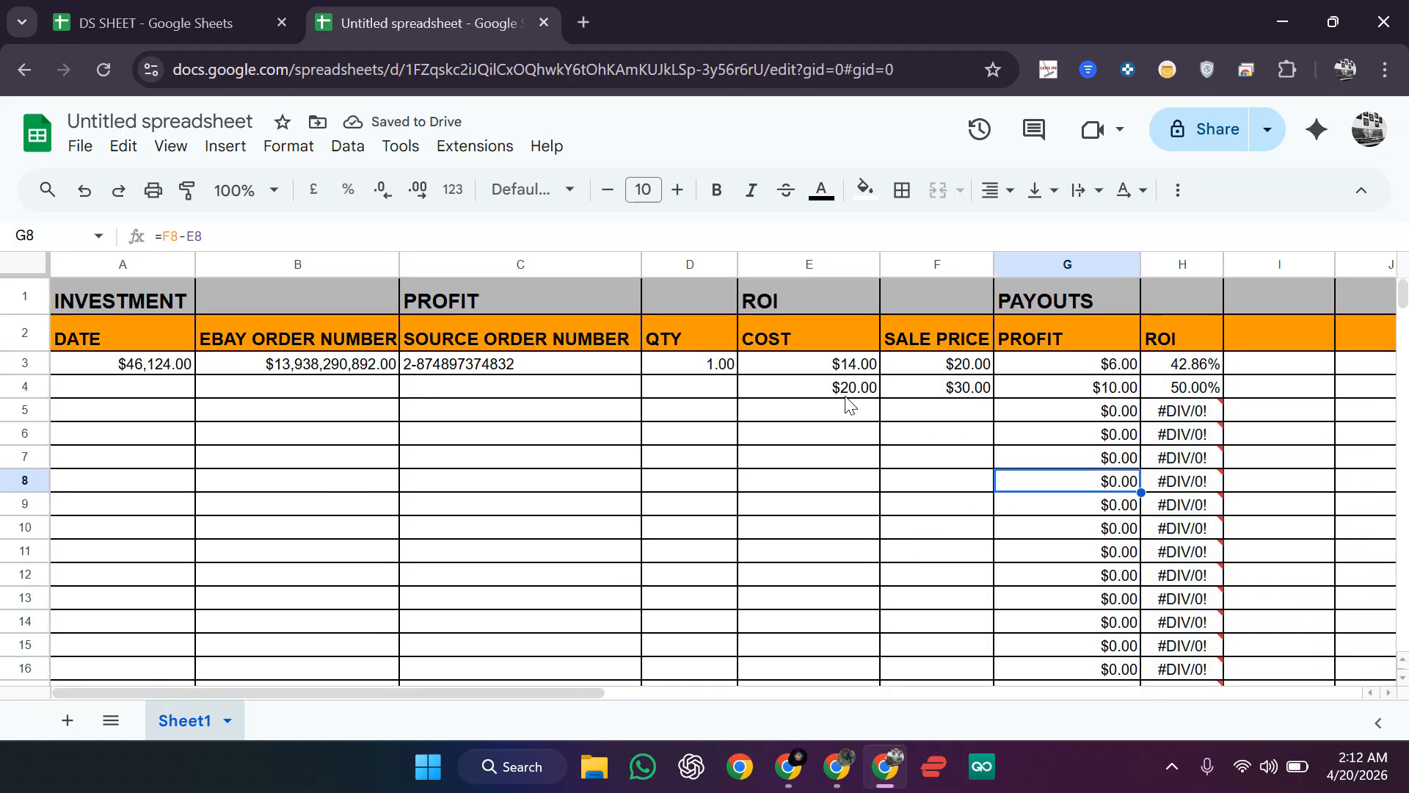
Step: Enter cost 3 and sale price 7 in E5:F5, showing 133.33% ROI
click(851, 415)
text(3)
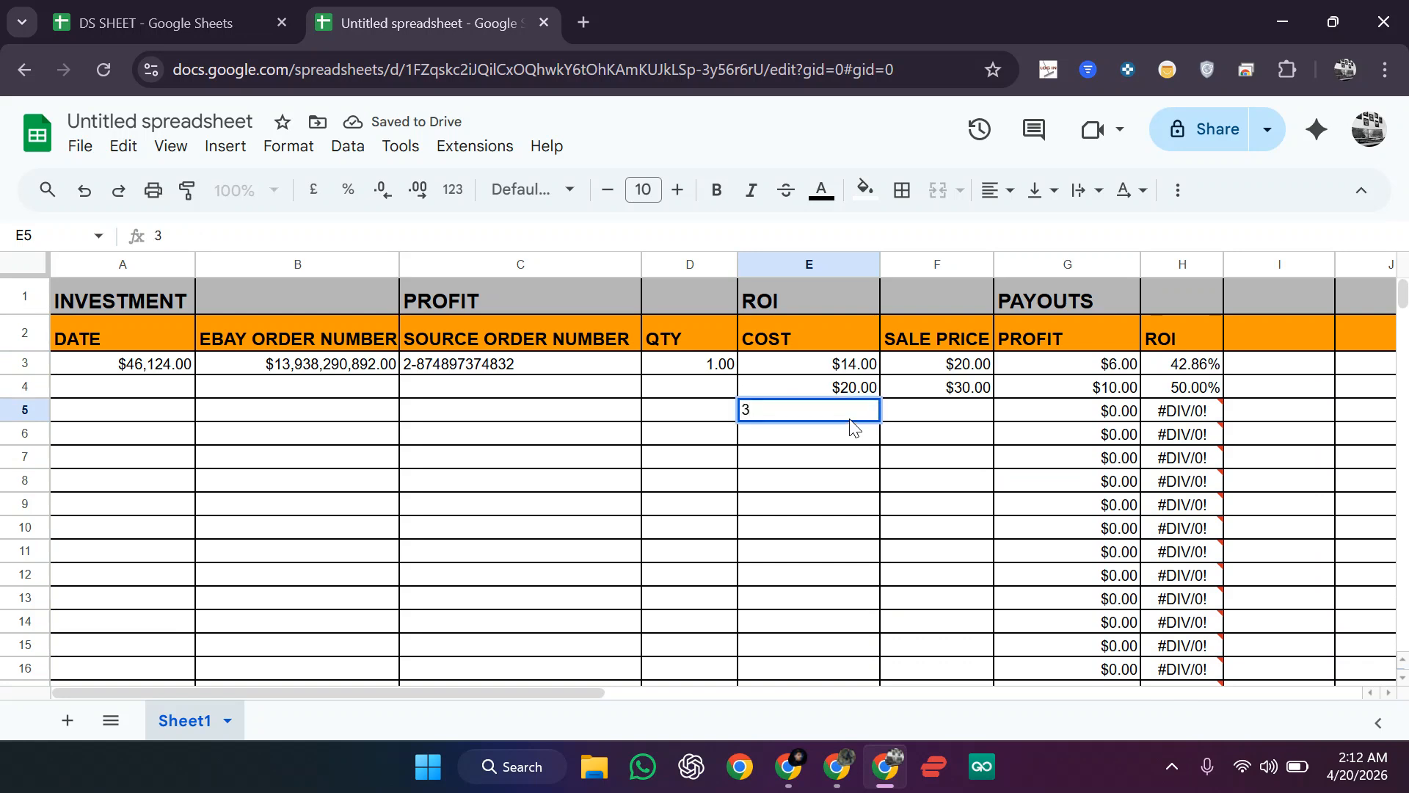
click(917, 412)
text(7)
key(Return)
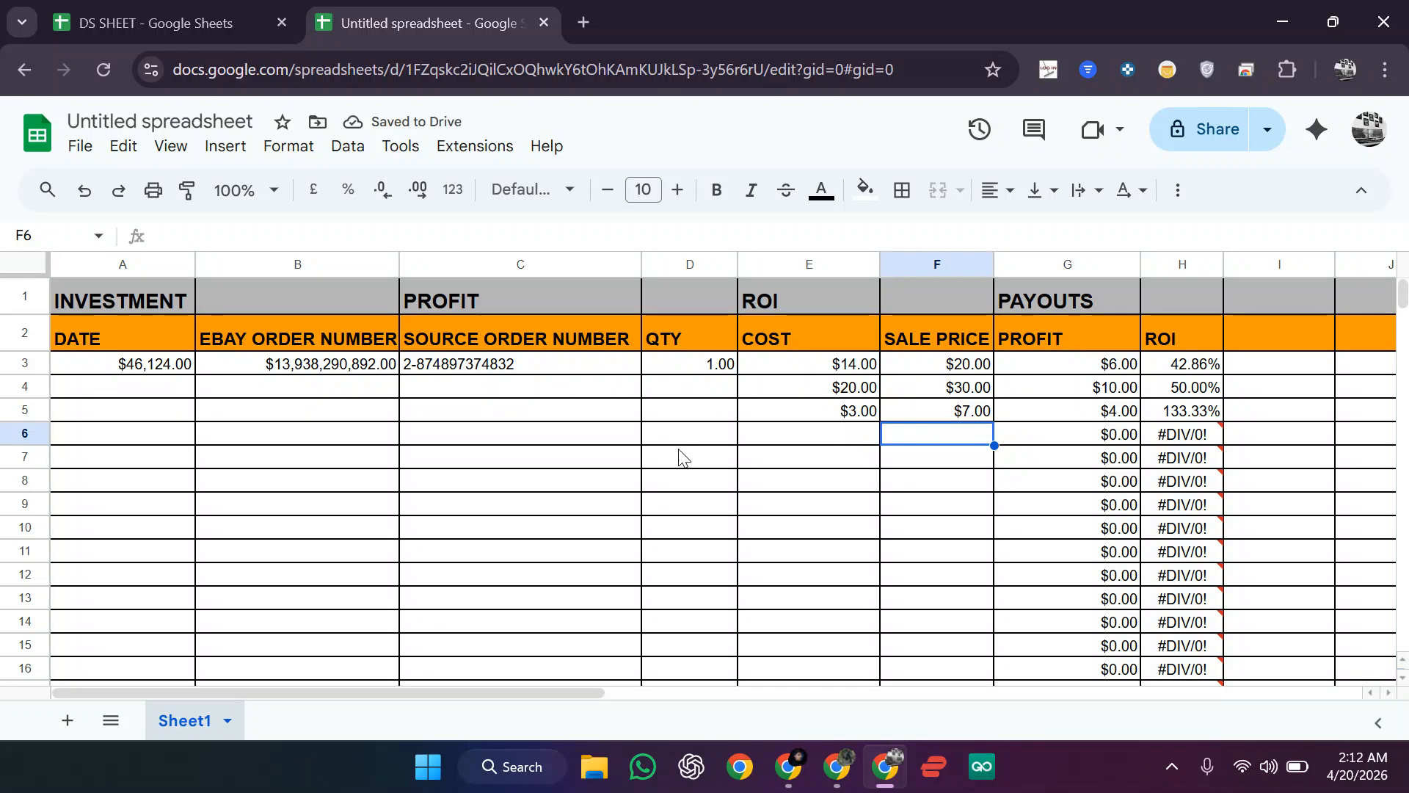
Step: Enter the investment total =SUM(E3:E999) in B1 beside INVESTMENT
click(289, 306)
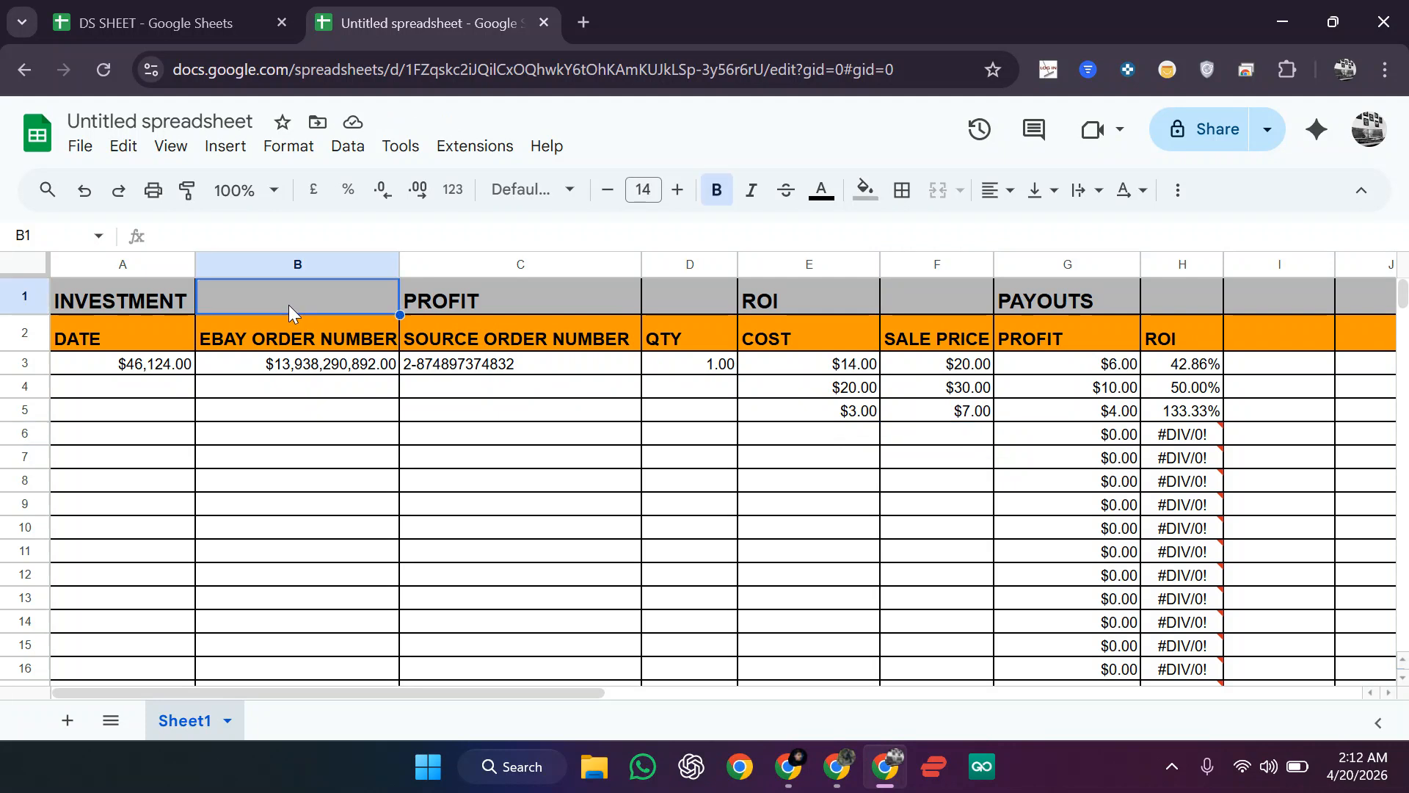
drag(852, 381, 856, 459)
click(856, 460)
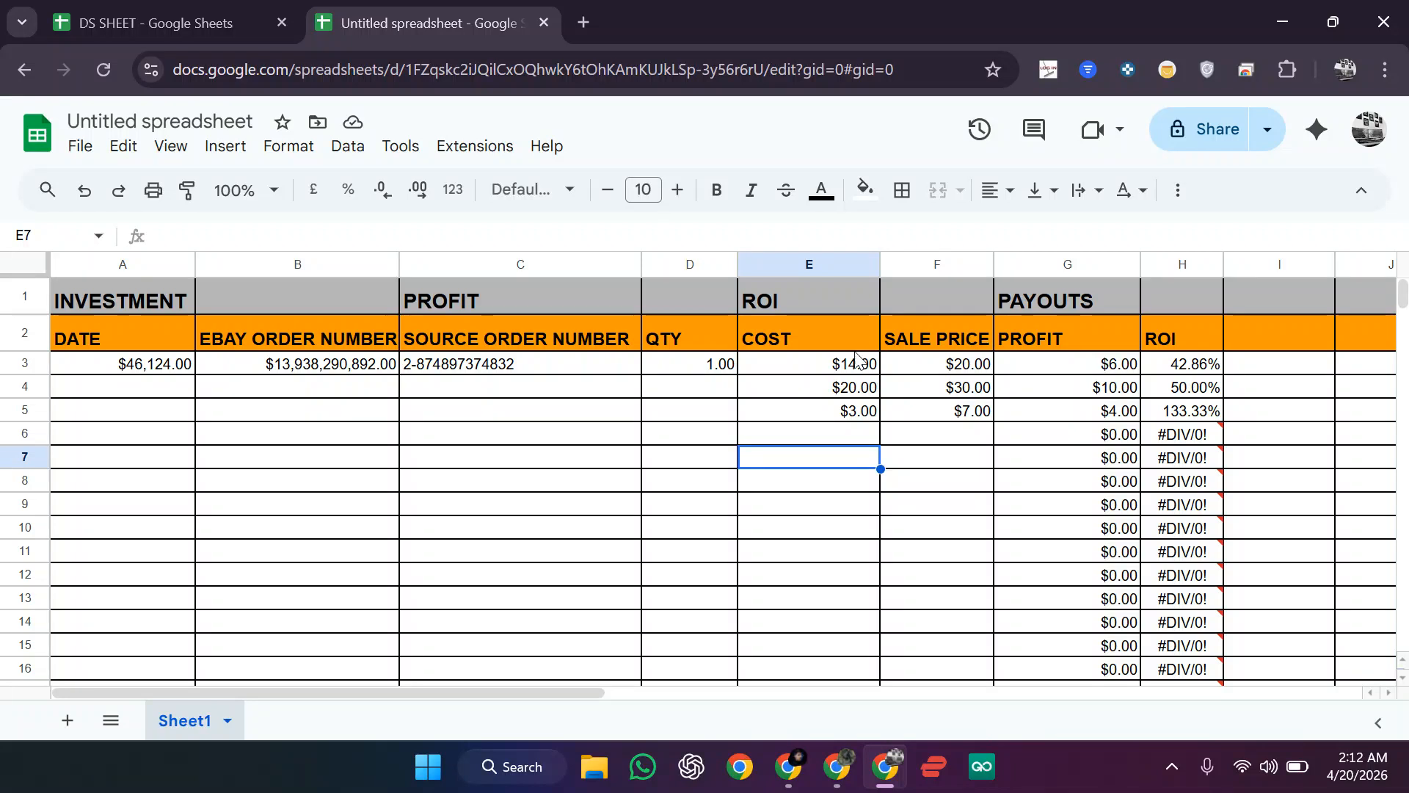
click(324, 286)
click(255, 241)
text(=)
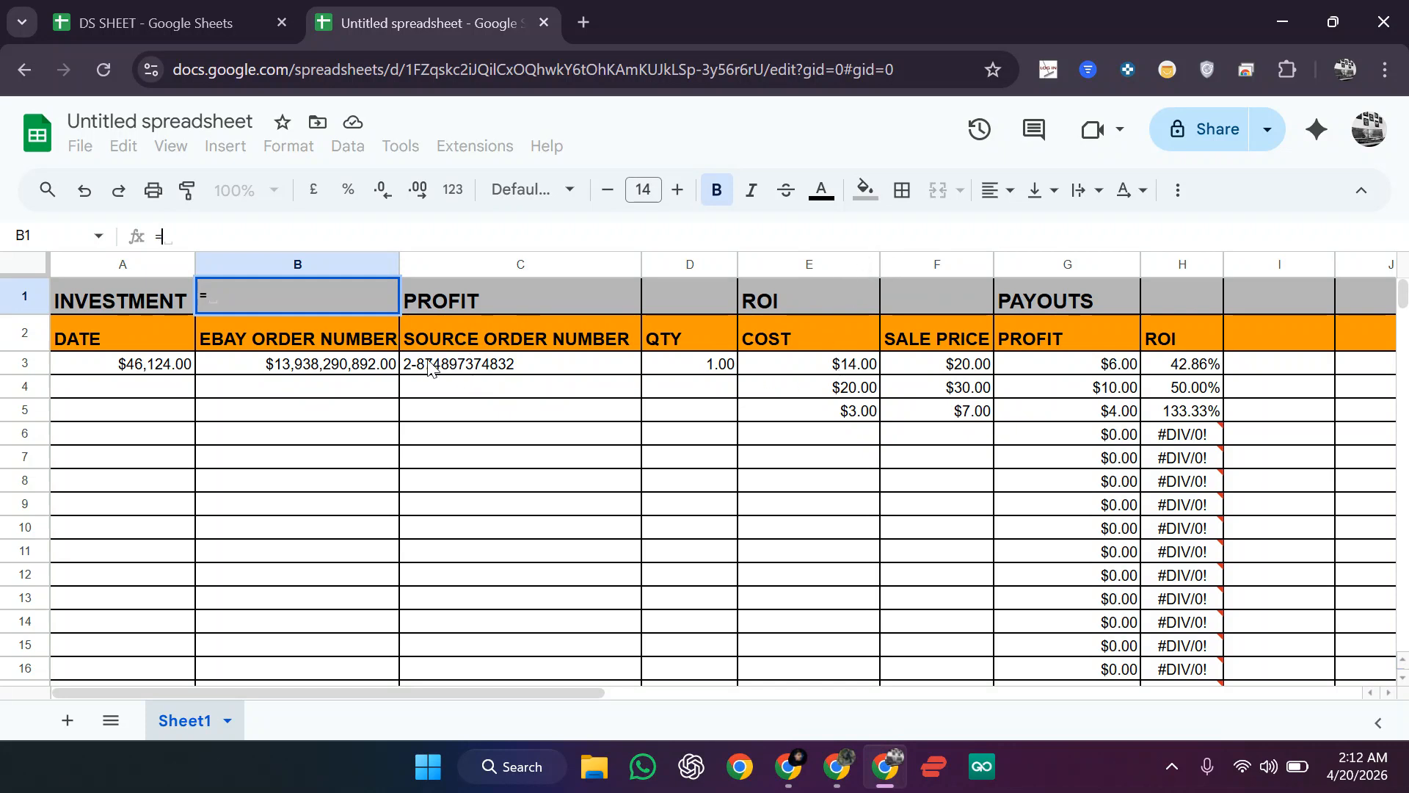
text(S)
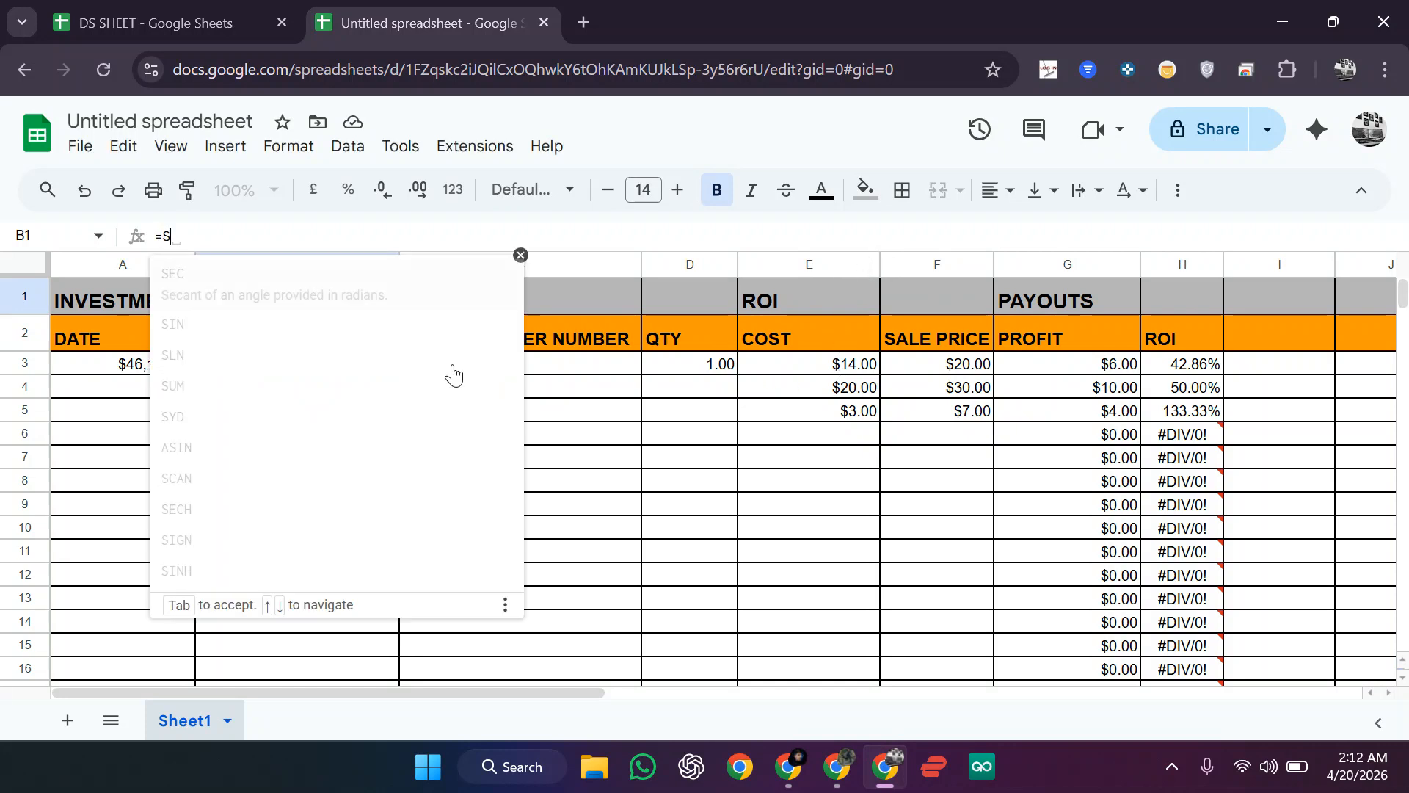
text(UM)
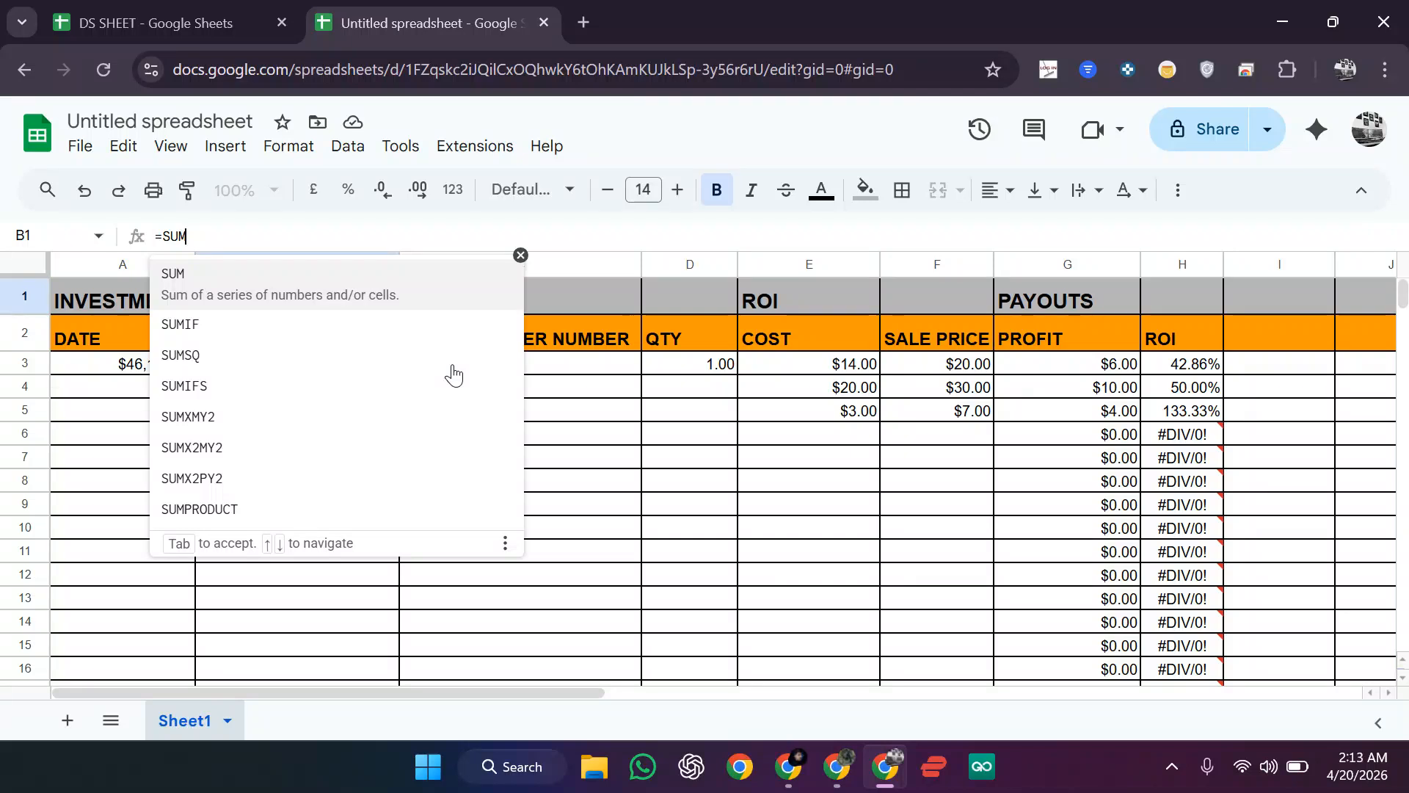
text(()
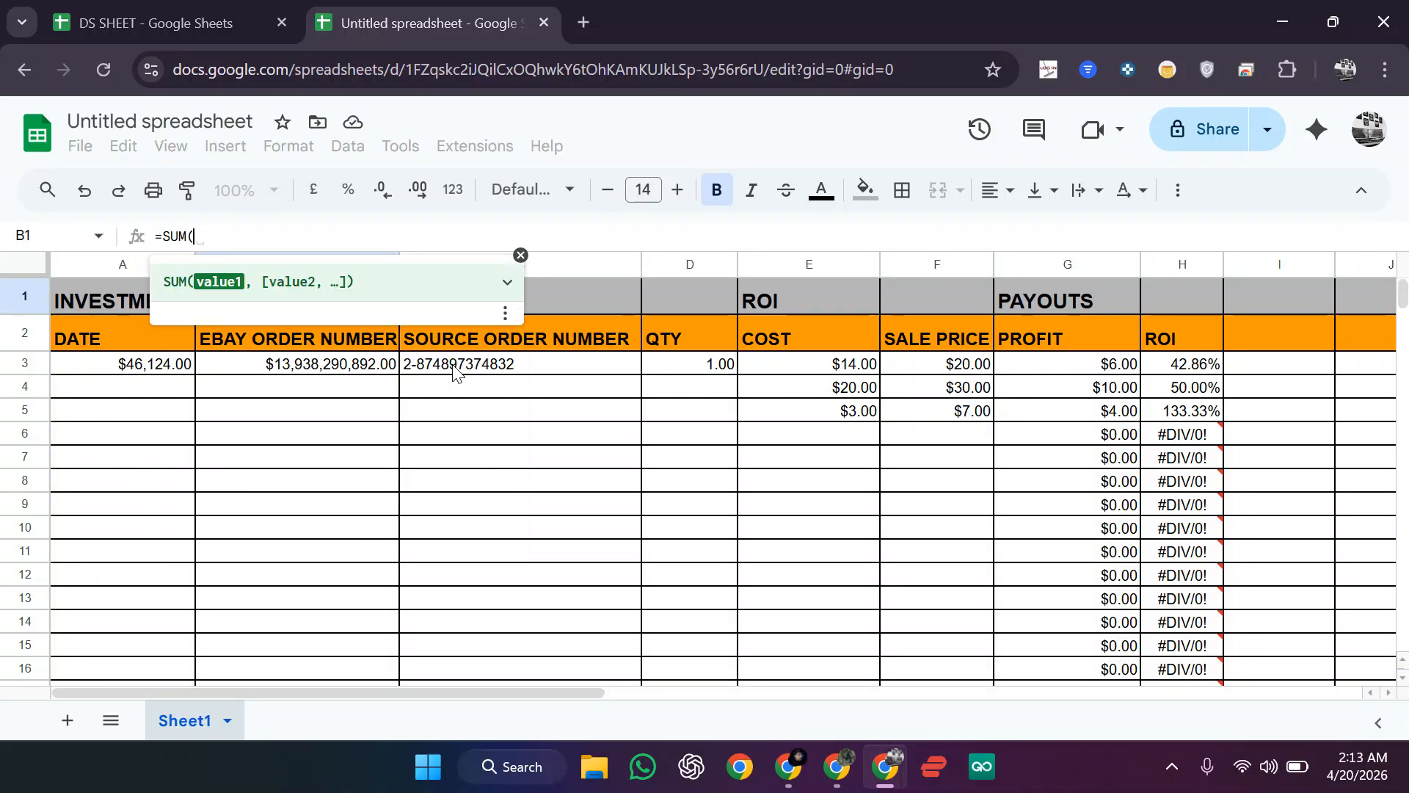
click(839, 370)
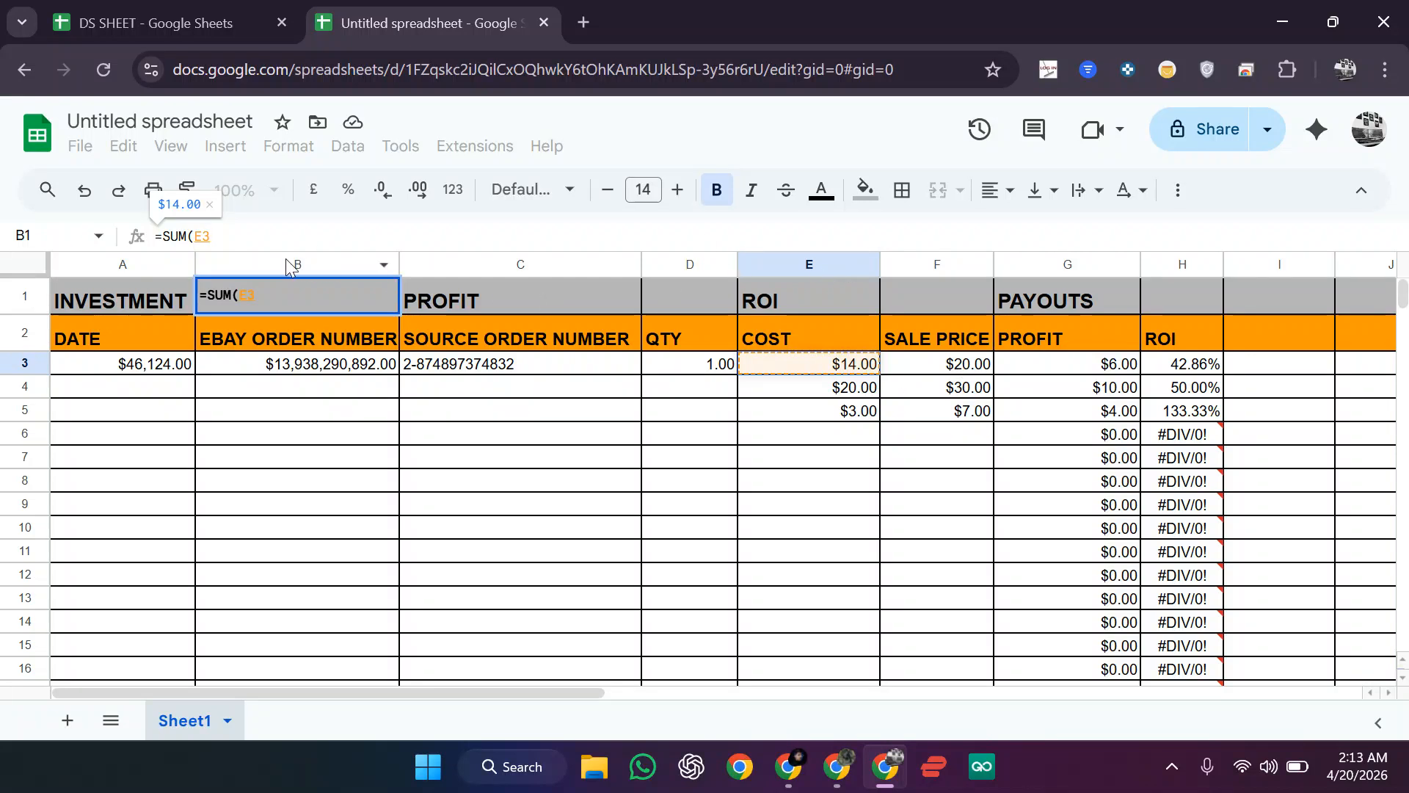
text(:)
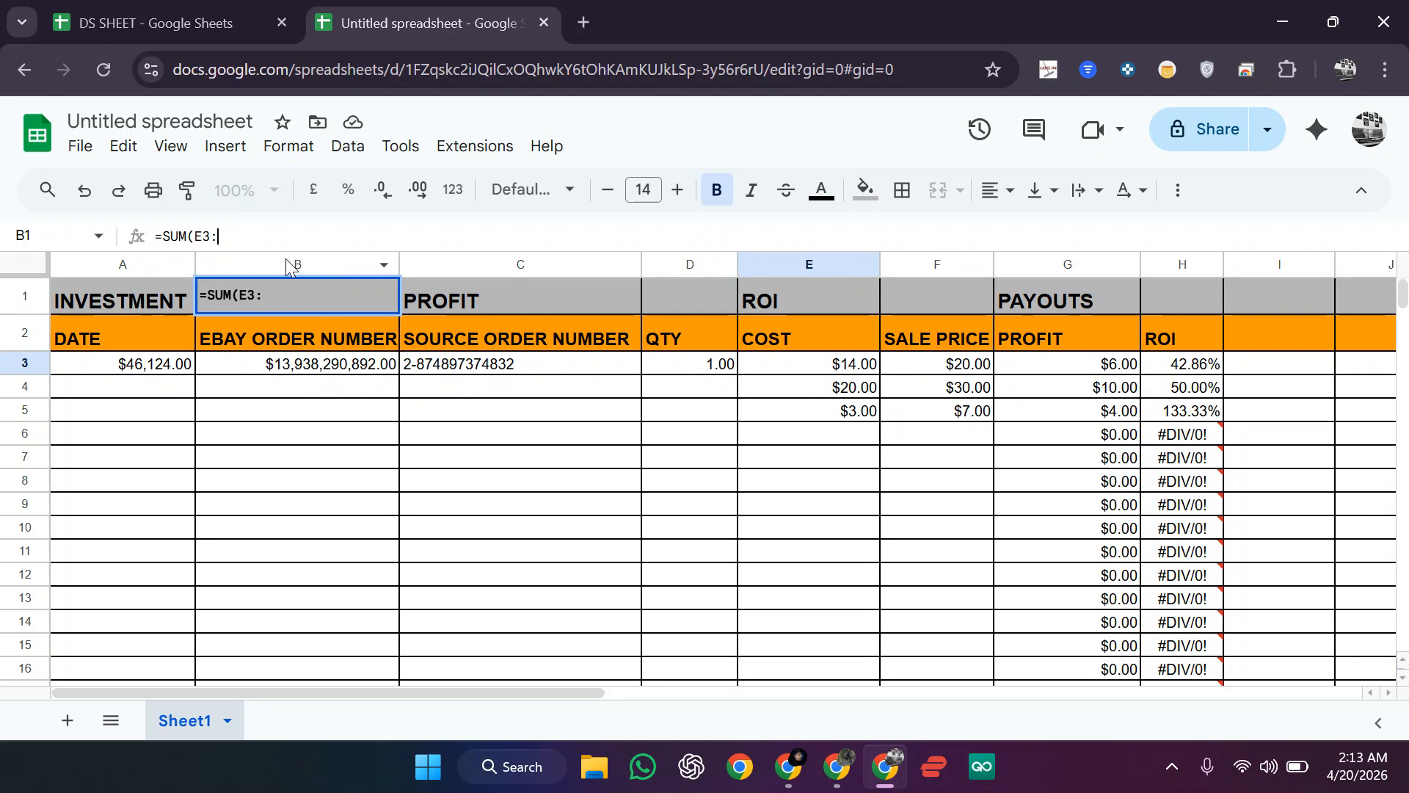
key(BackSpace)
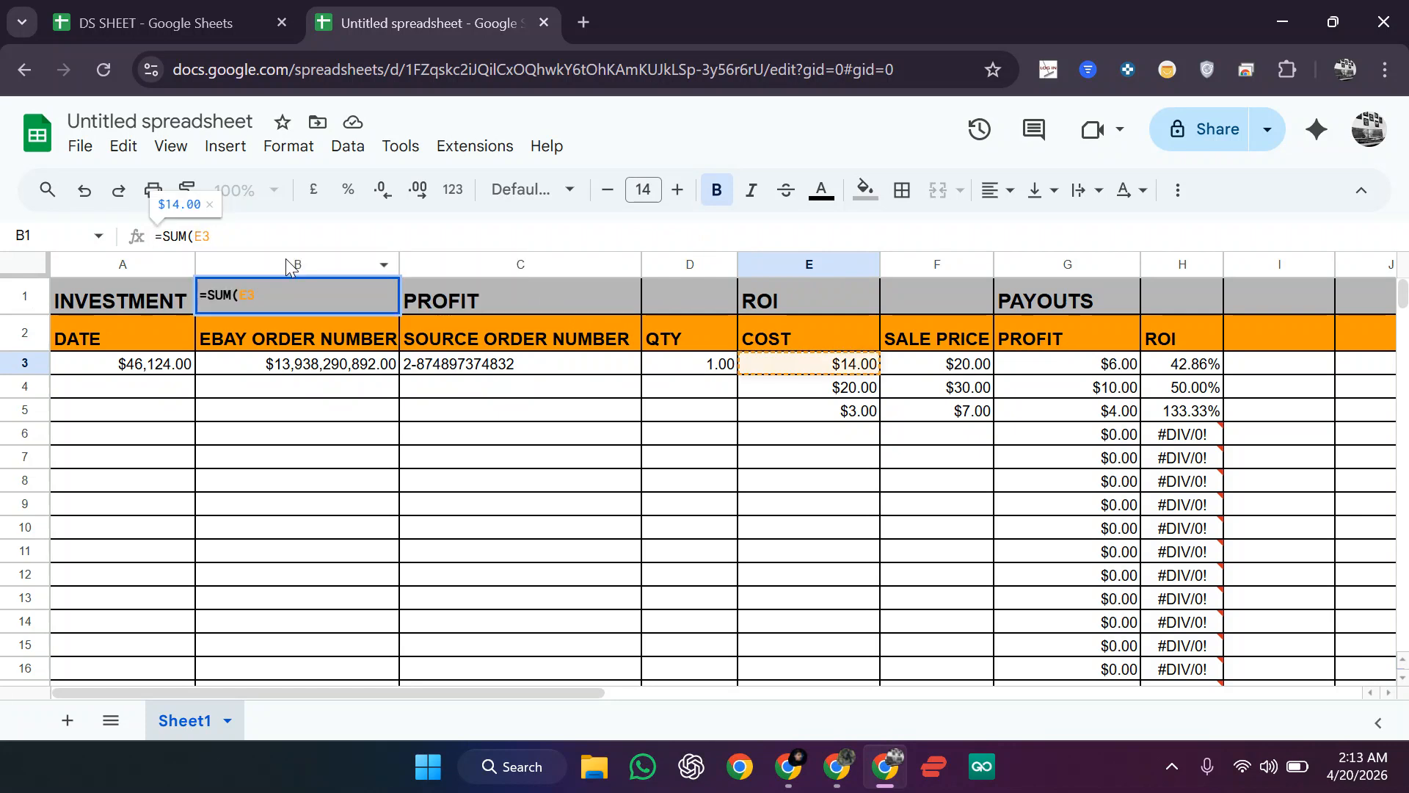
click(209, 239)
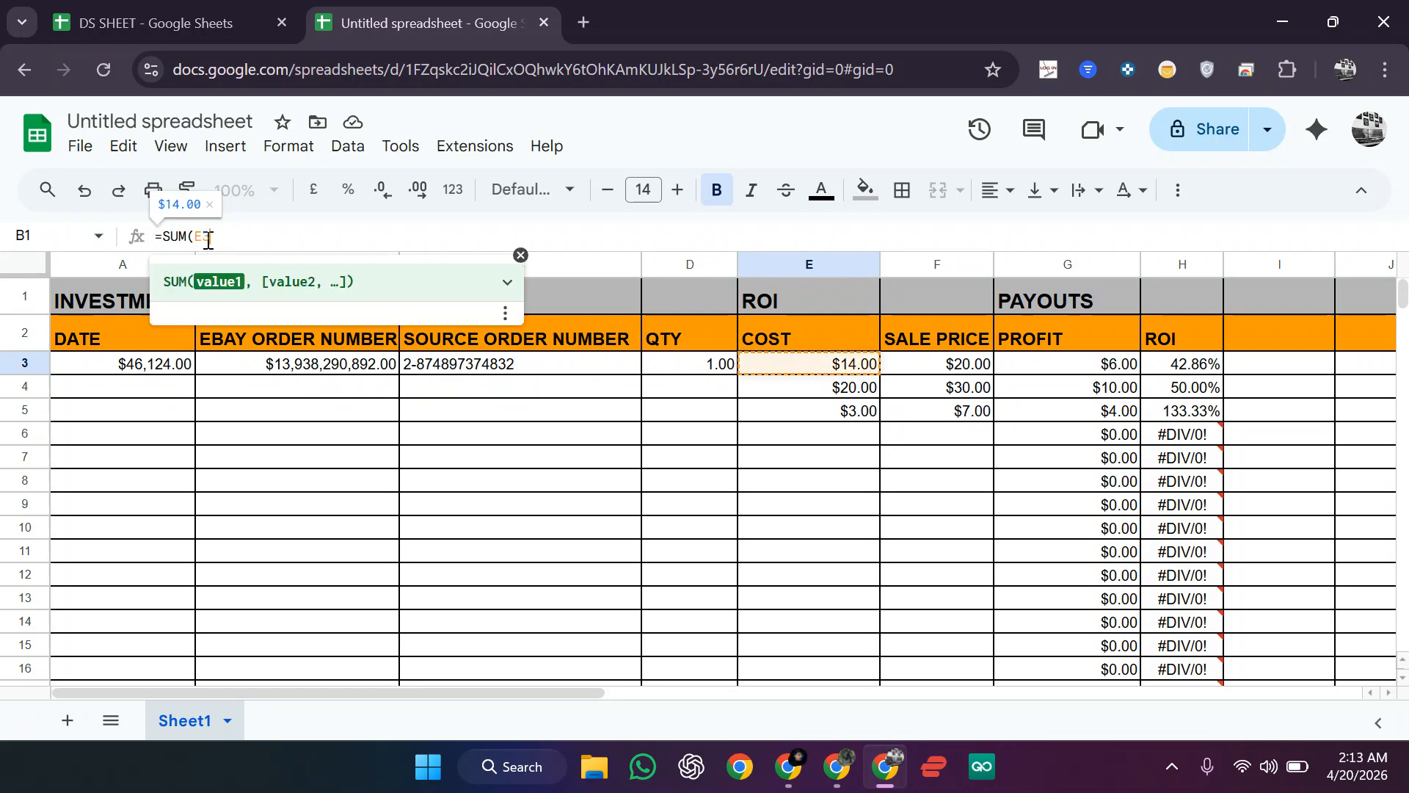
text(:)
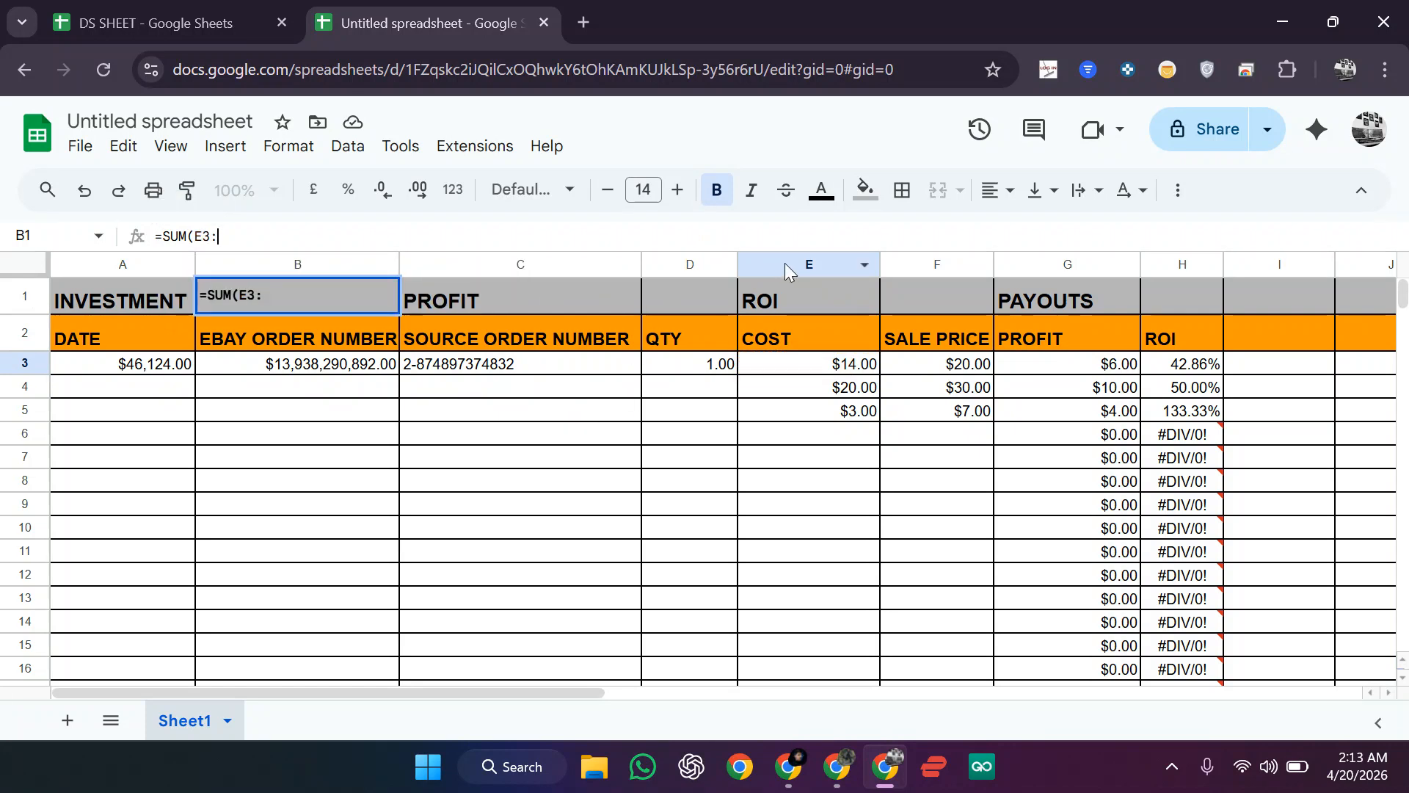
text(E999)
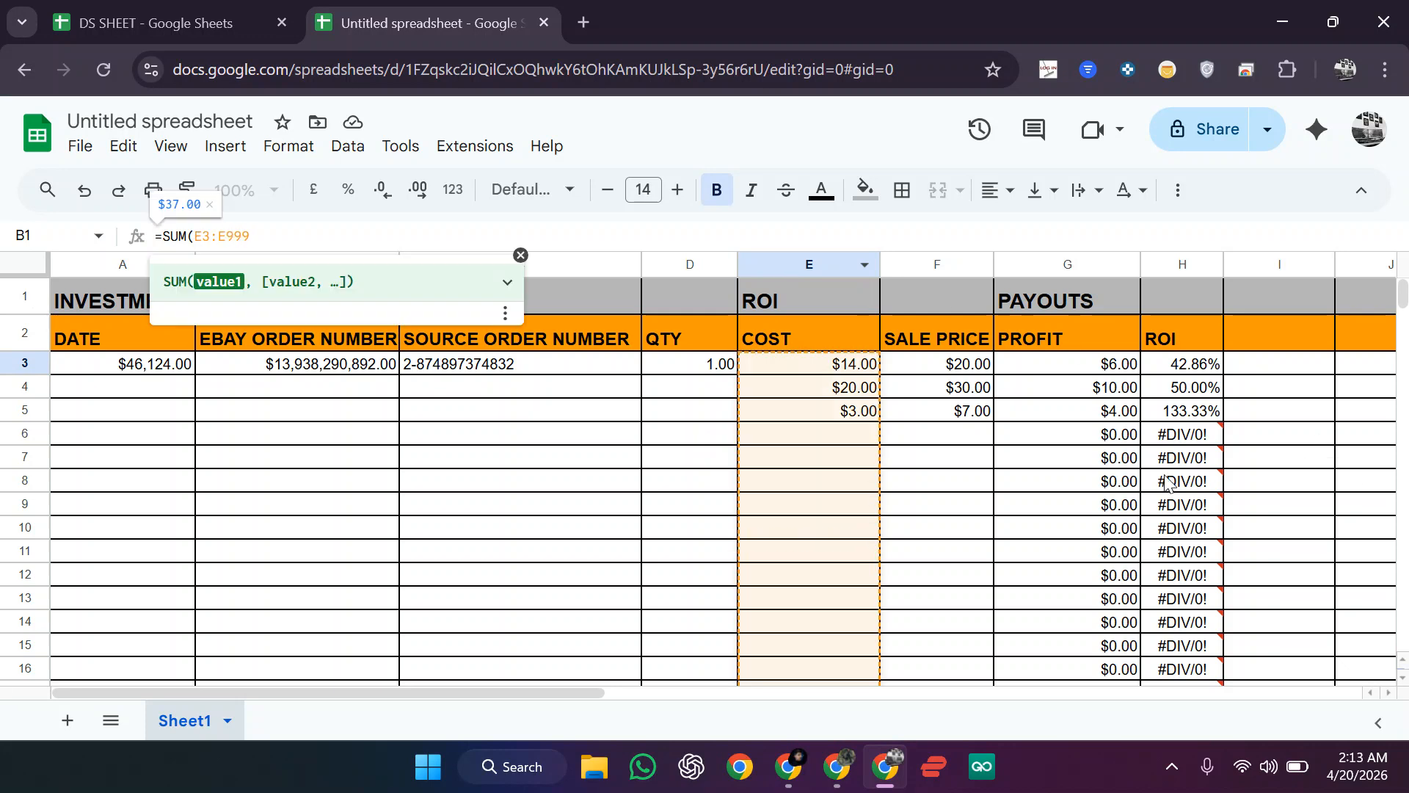
text())
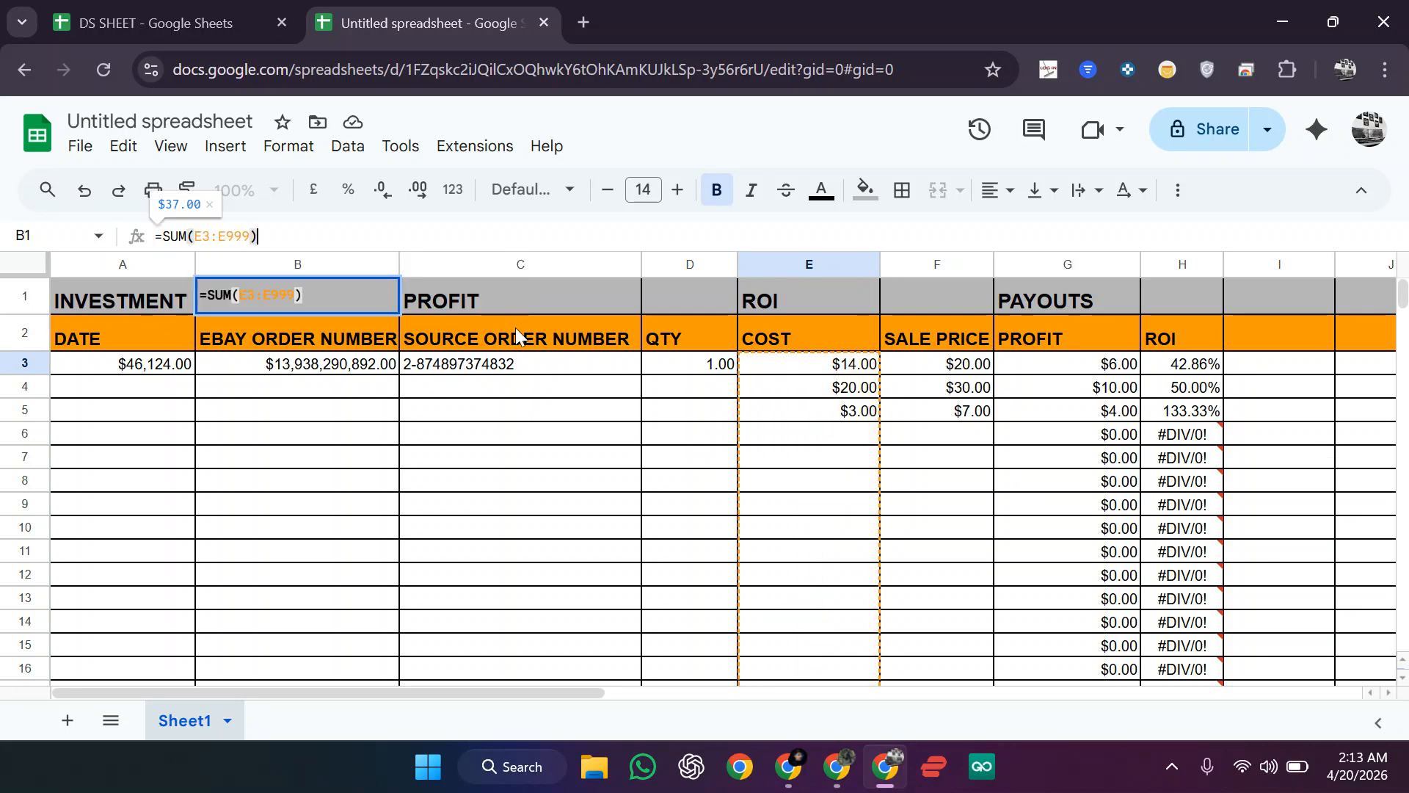
key(Return)
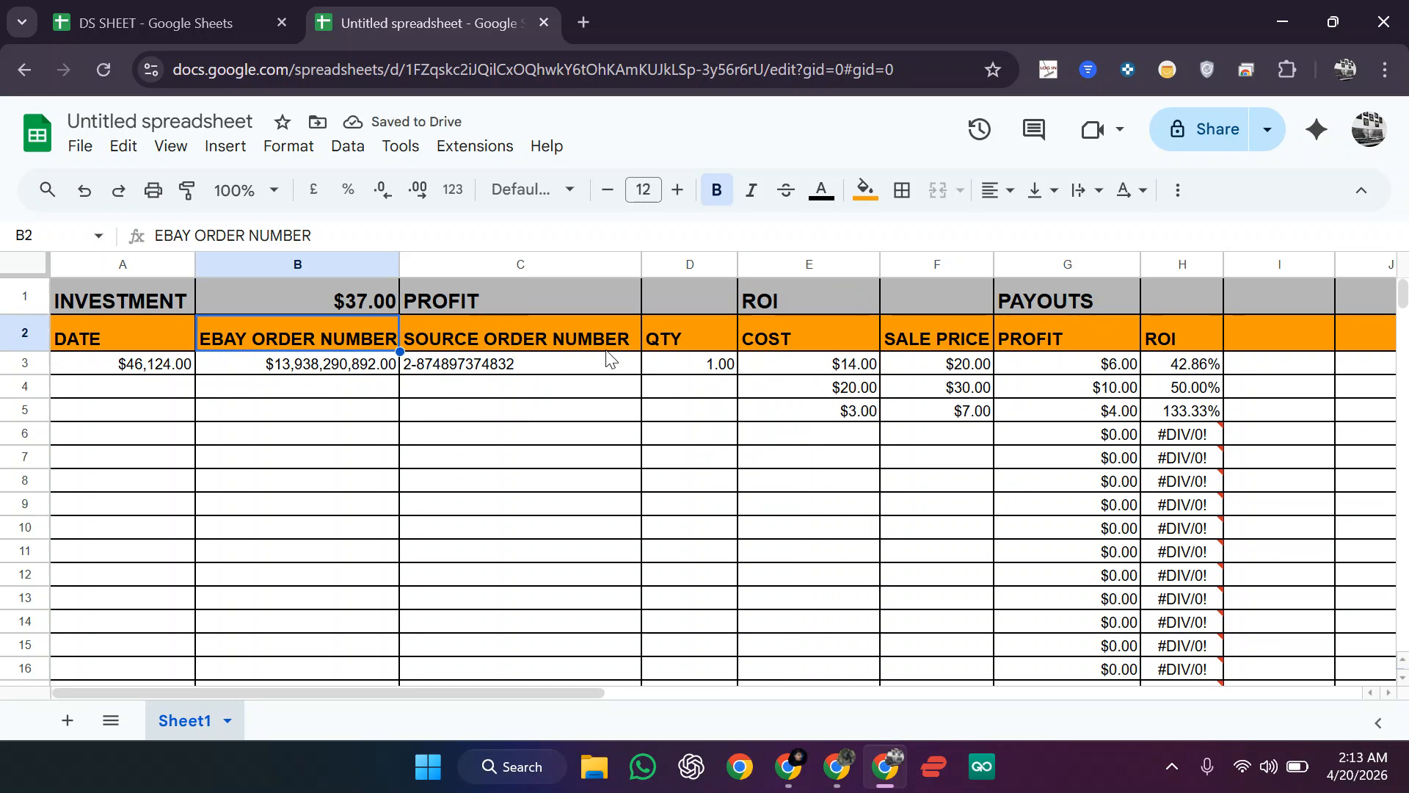
Step: Enter a cost of 3 in E6
click(853, 439)
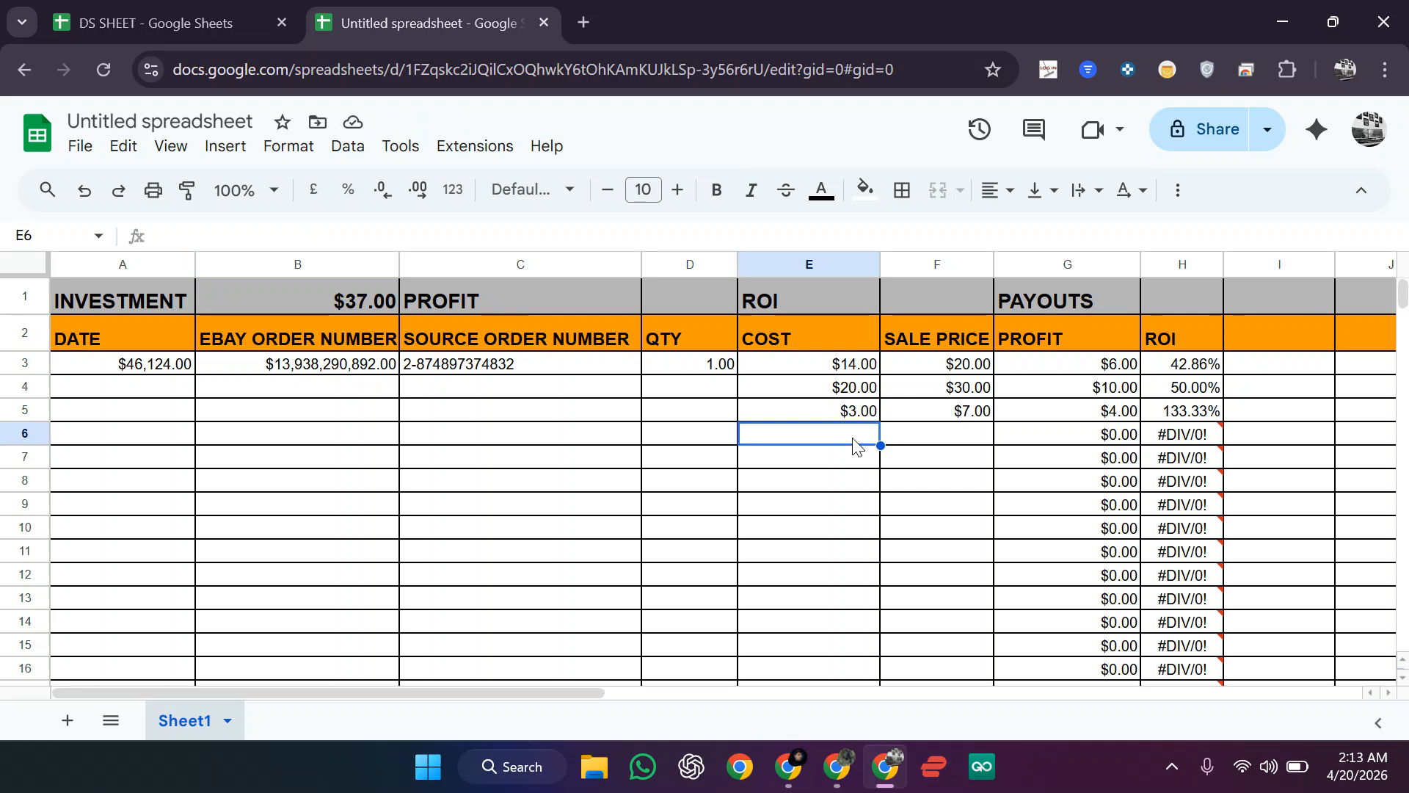
text(3)
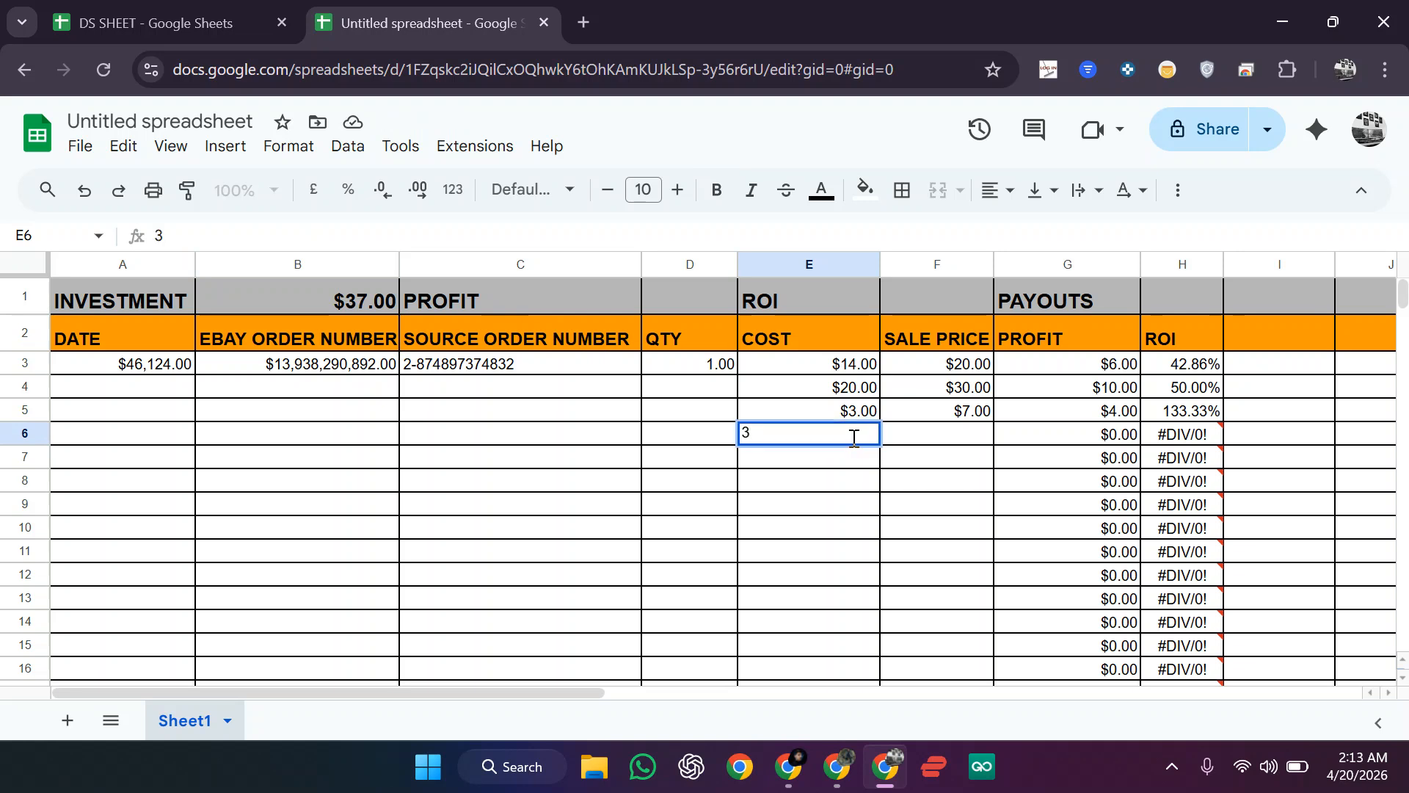
key(Return)
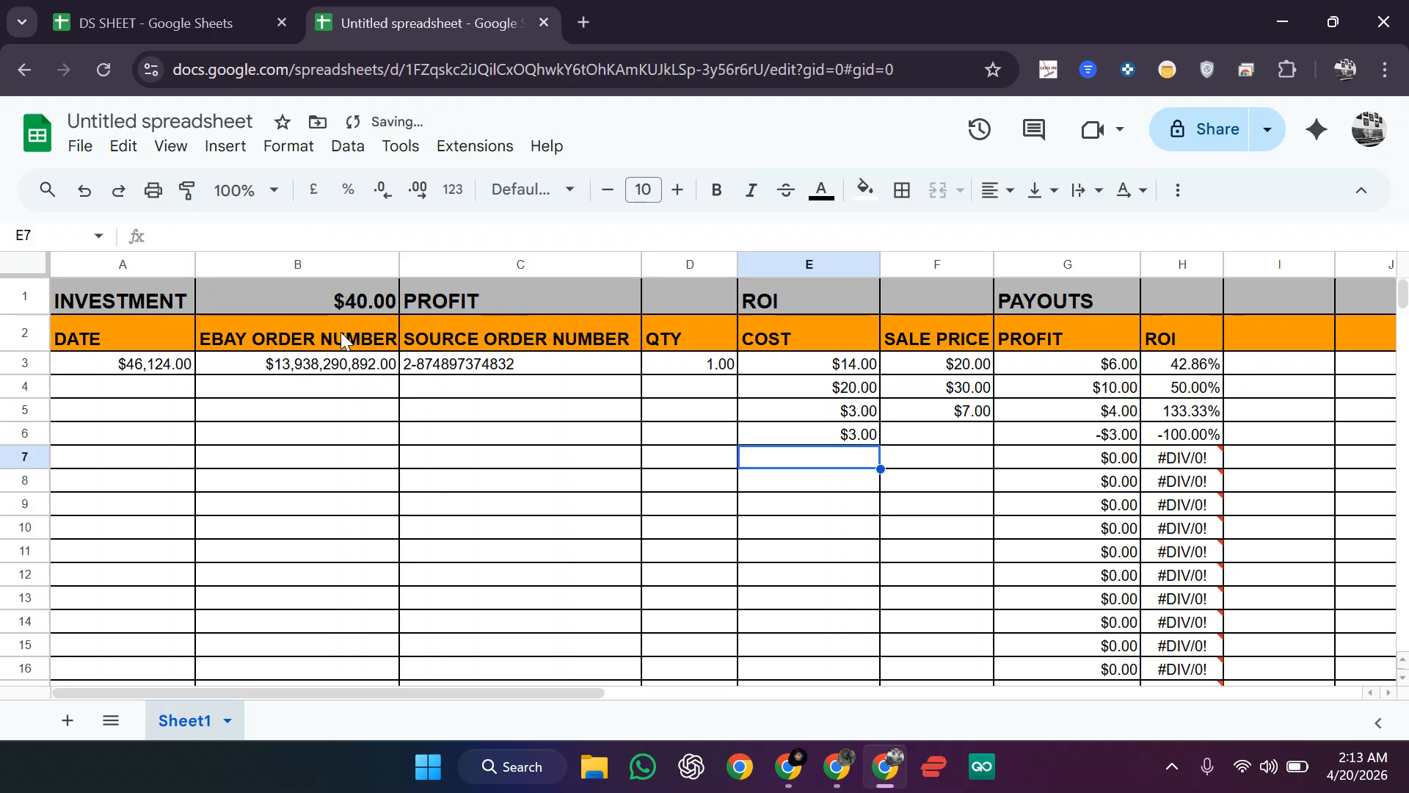
Step: Change the order number cells B3:C3 from dollar format to the plain Number format
drag(315, 370, 422, 371)
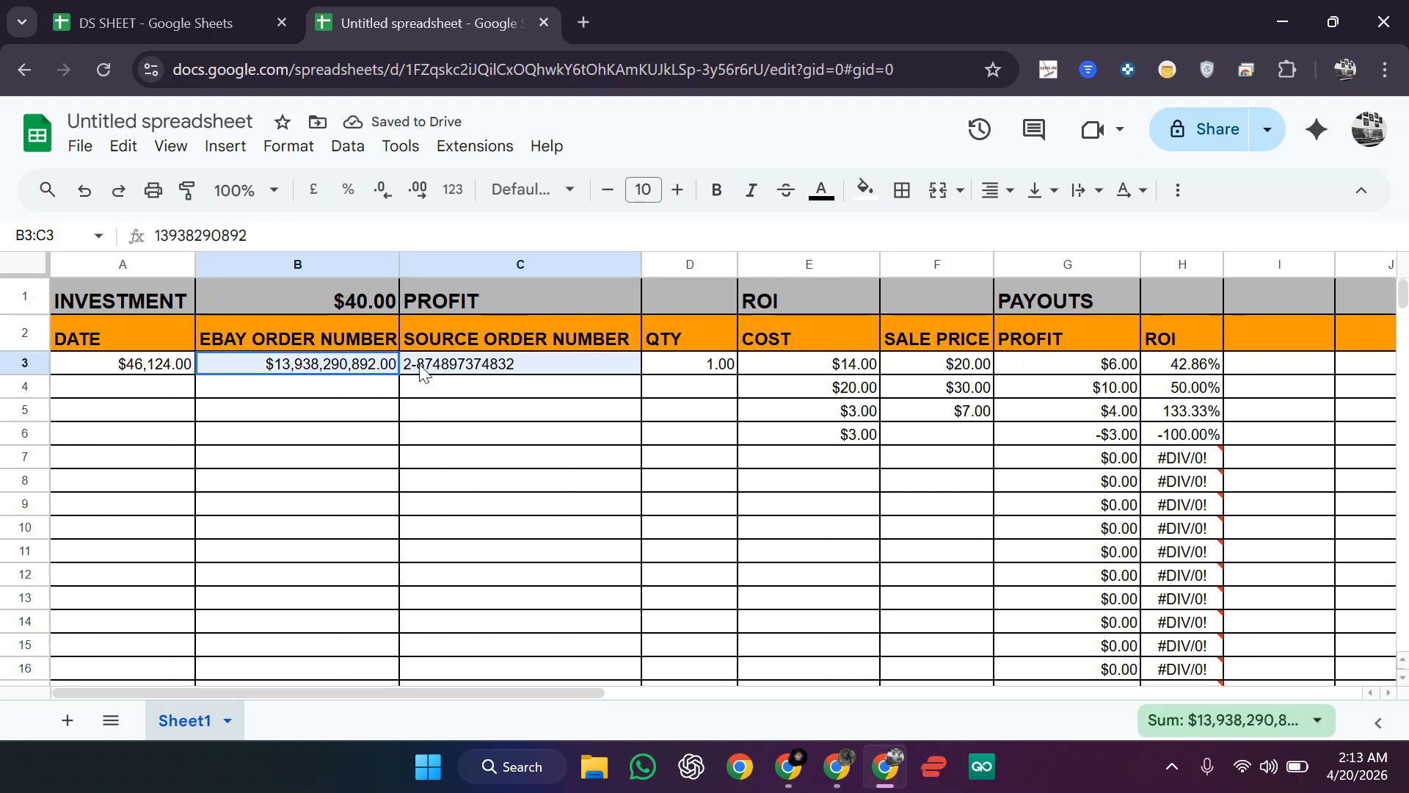
click(371, 391)
drag(337, 371, 431, 370)
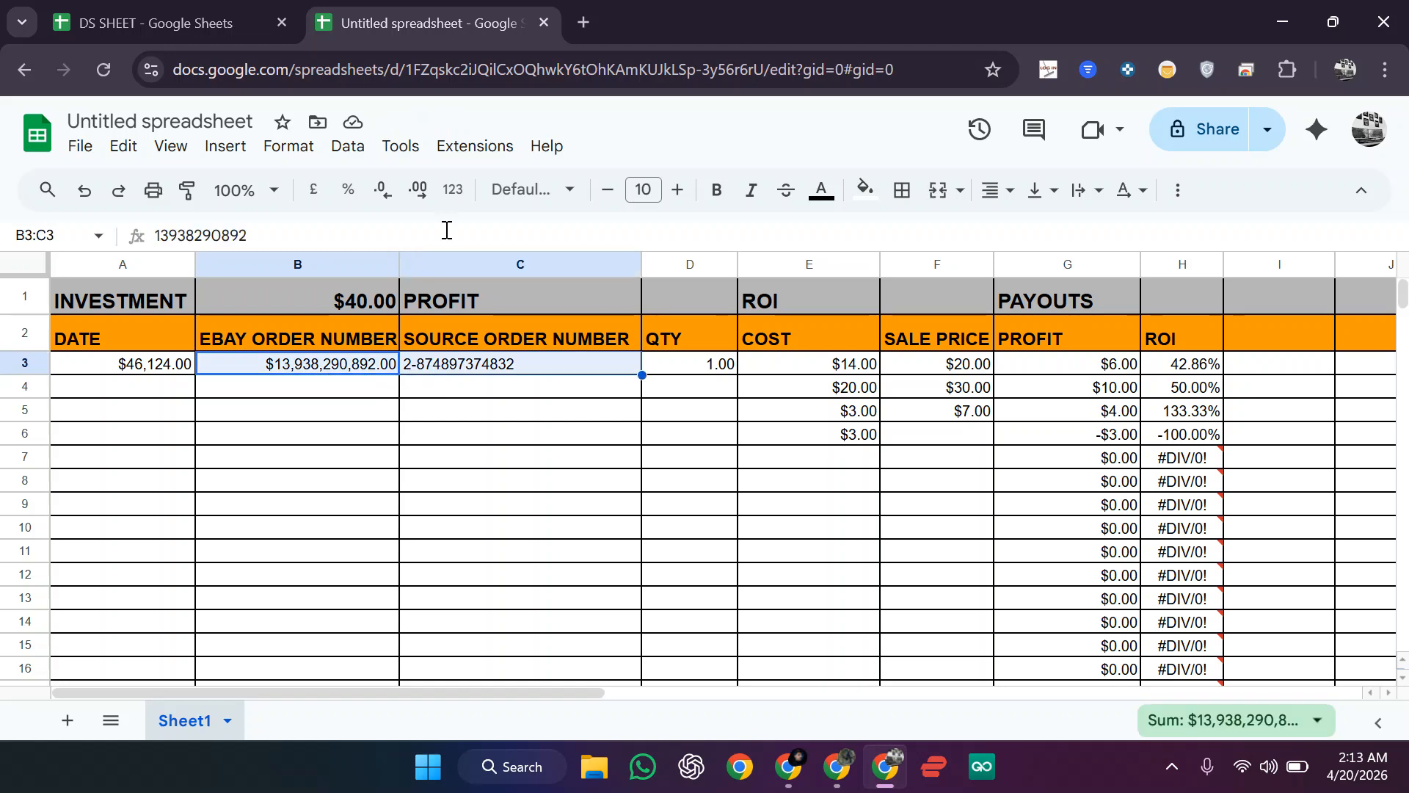
click(450, 191)
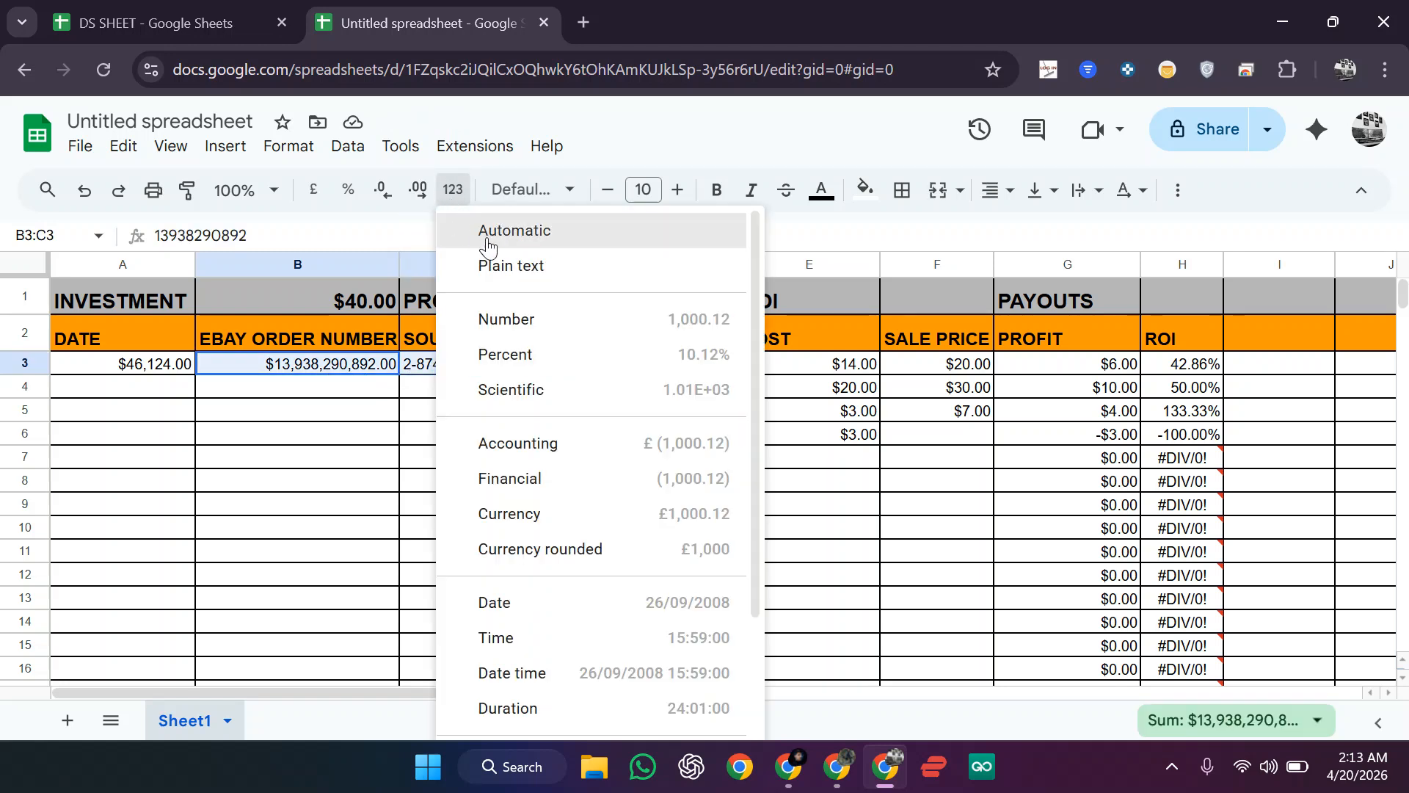
click(534, 266)
click(449, 439)
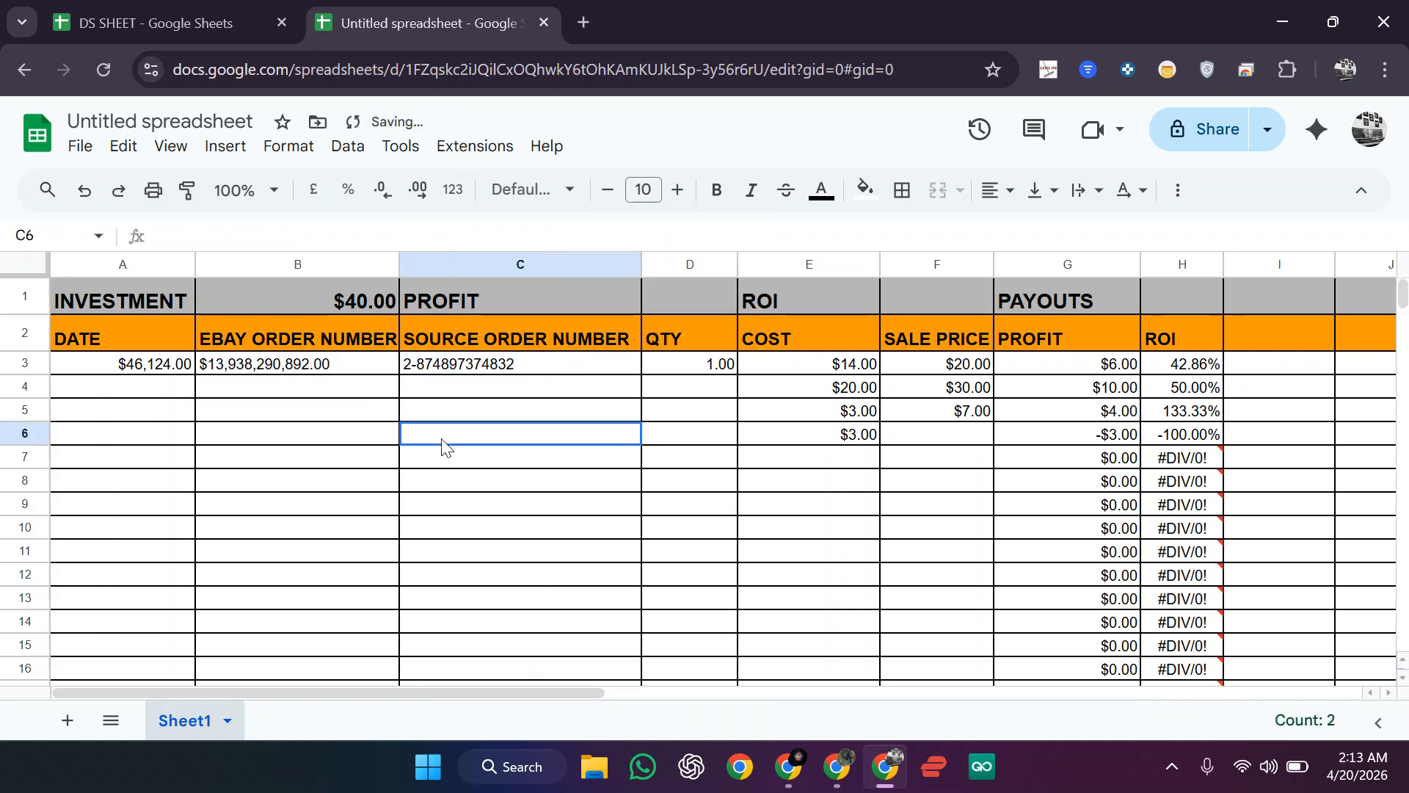
drag(359, 371, 414, 375)
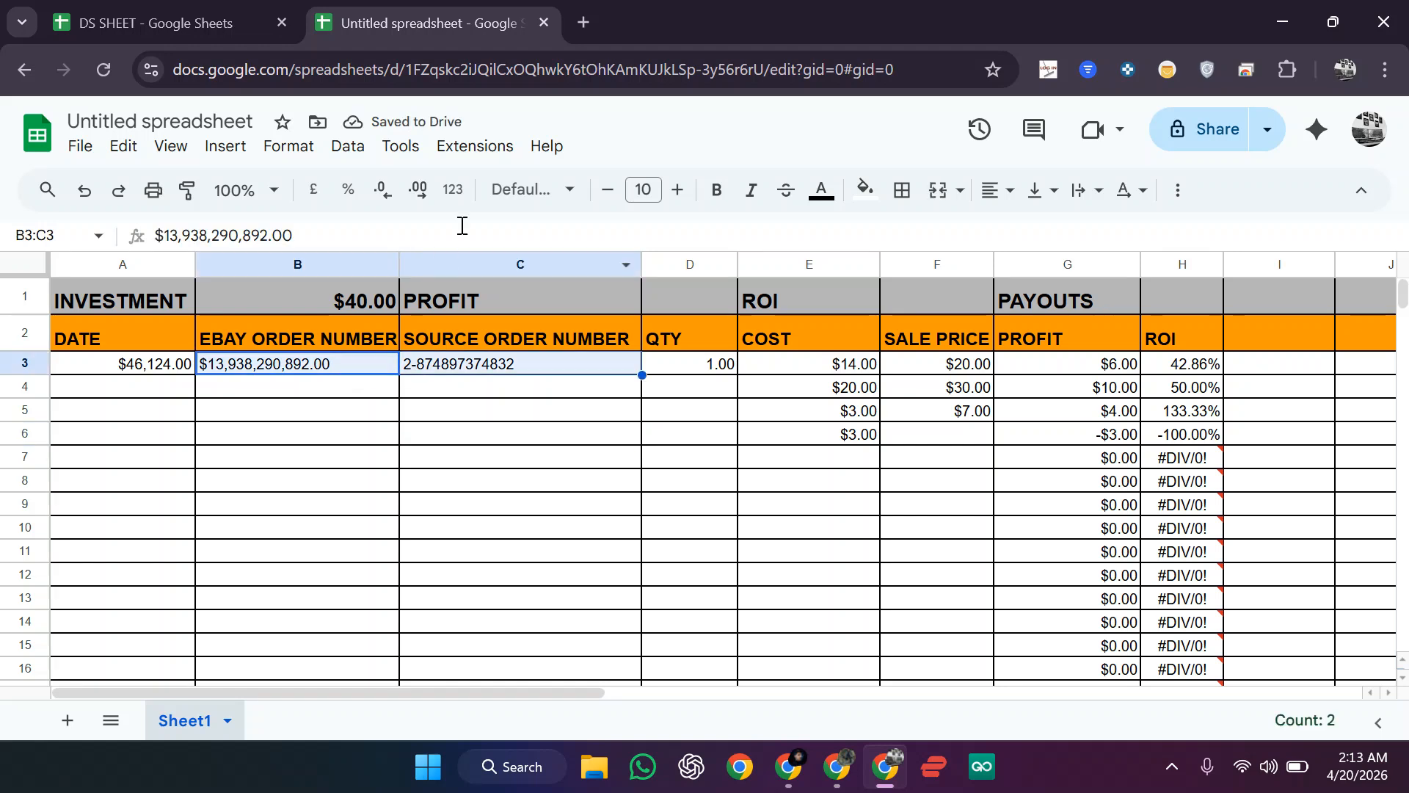
click(270, 147)
mouse_move(396, 246)
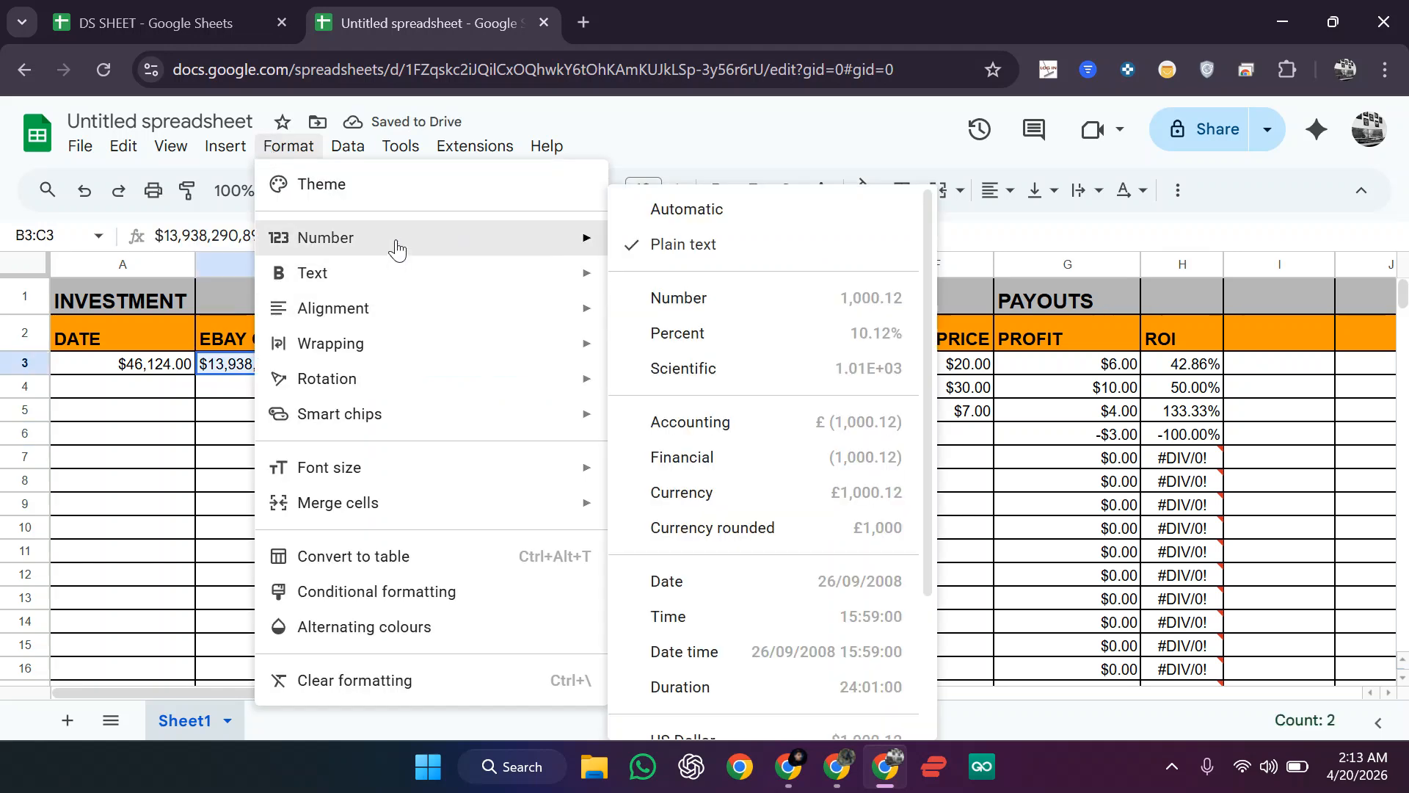
click(723, 308)
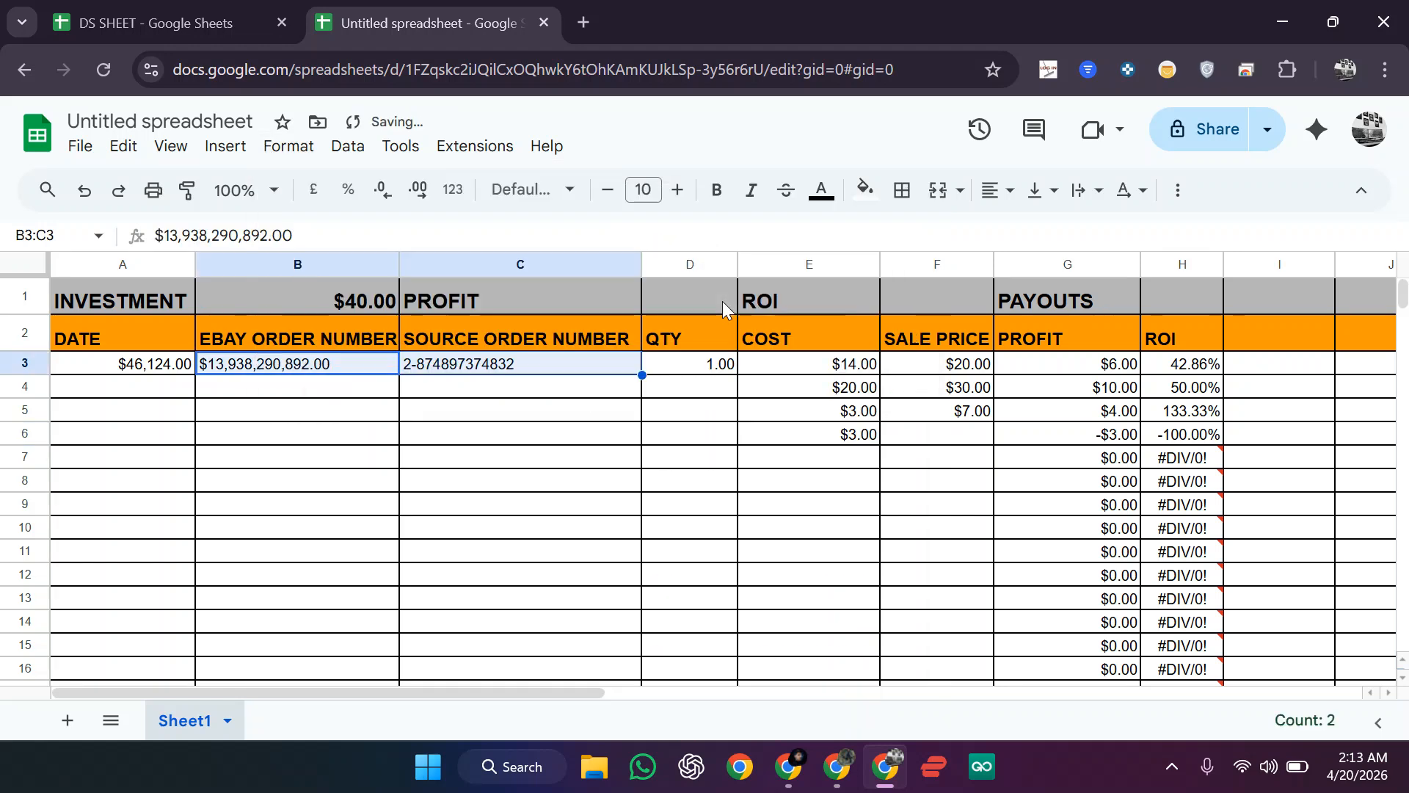
Step: Reapply the plain Number format to cell B3
click(583, 552)
click(331, 365)
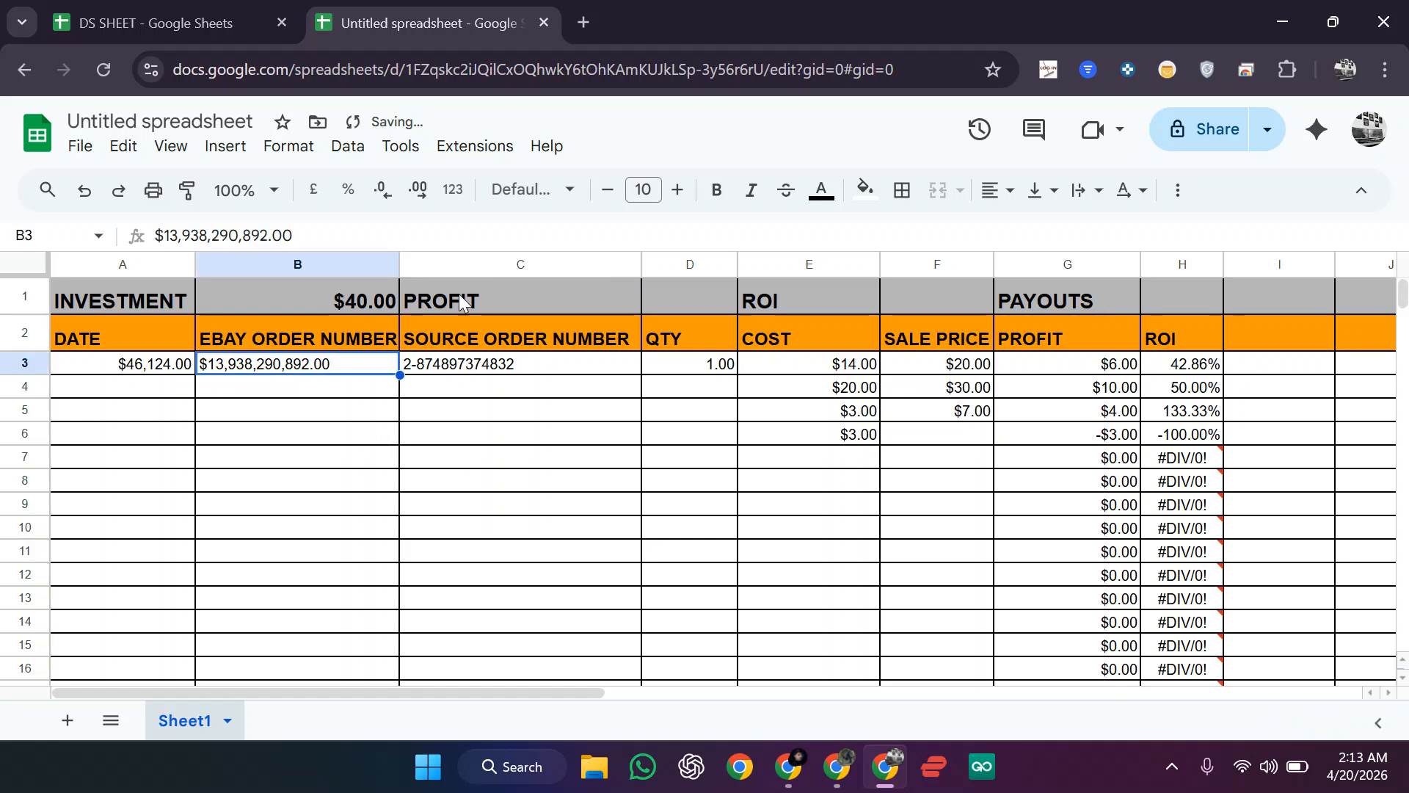
click(290, 148)
mouse_move(462, 252)
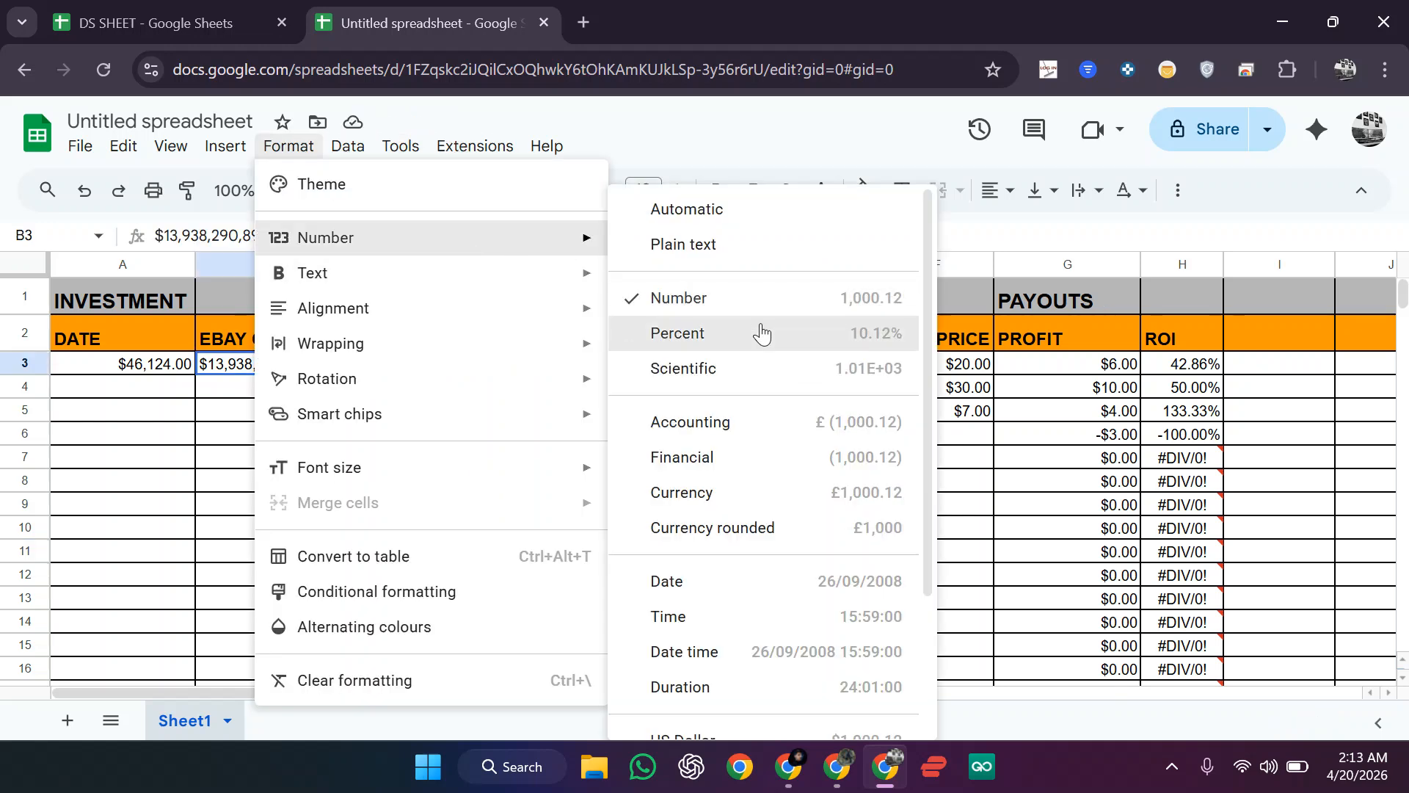
click(734, 317)
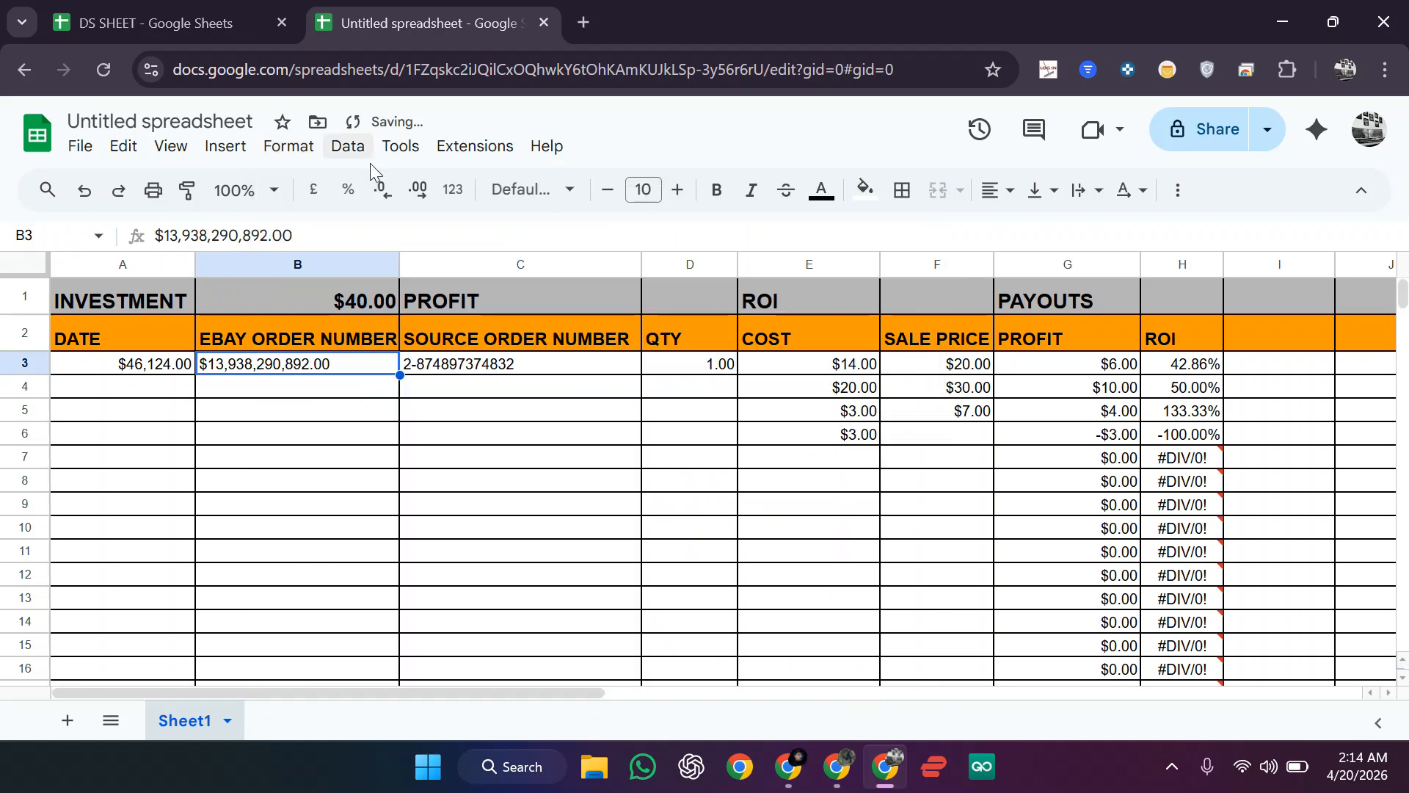
click(452, 189)
click(545, 325)
Step: Clear the old value in B3 and enter the new eBay order number
click(412, 382)
click(341, 369)
key(Delete)
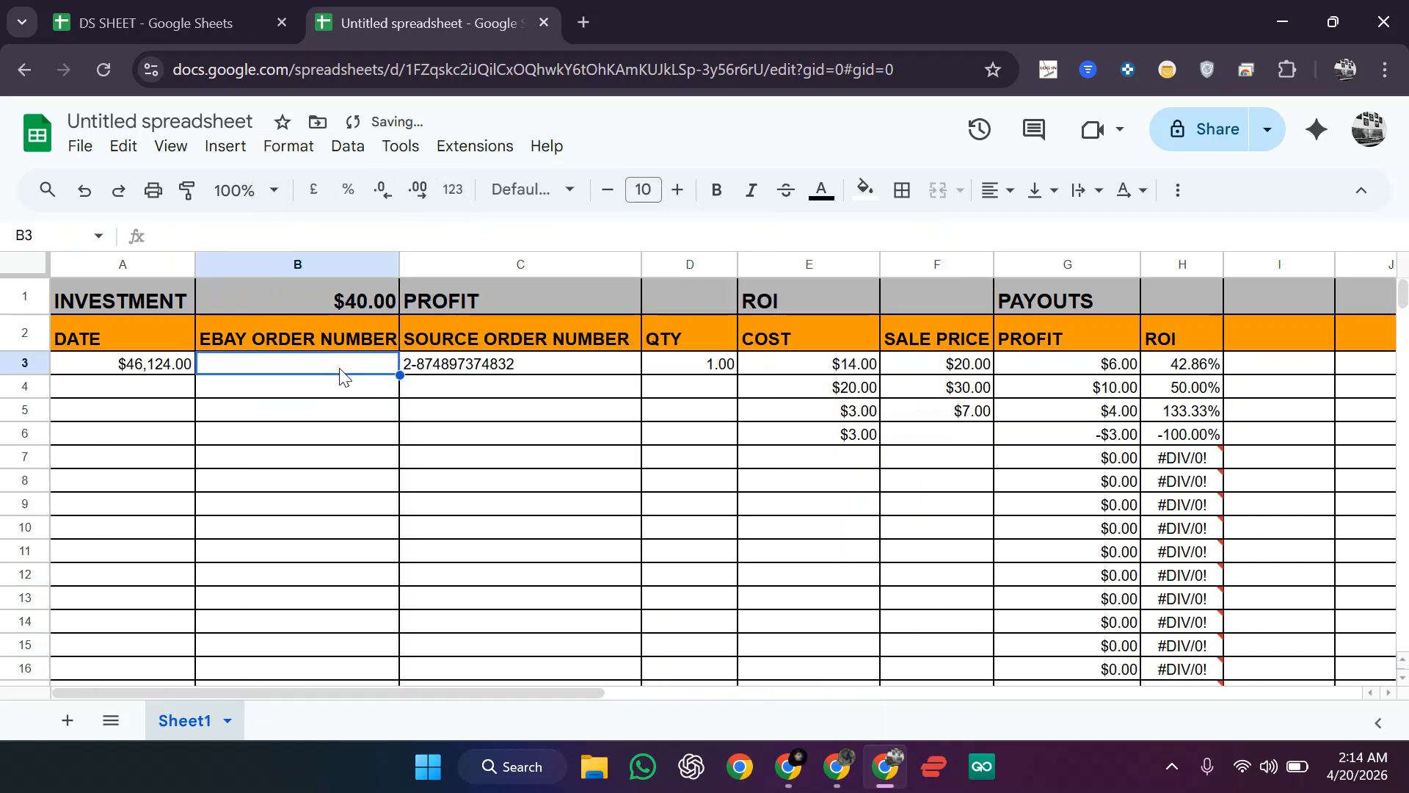
click(372, 465)
drag(372, 465, 340, 368)
click(340, 369)
key(Return)
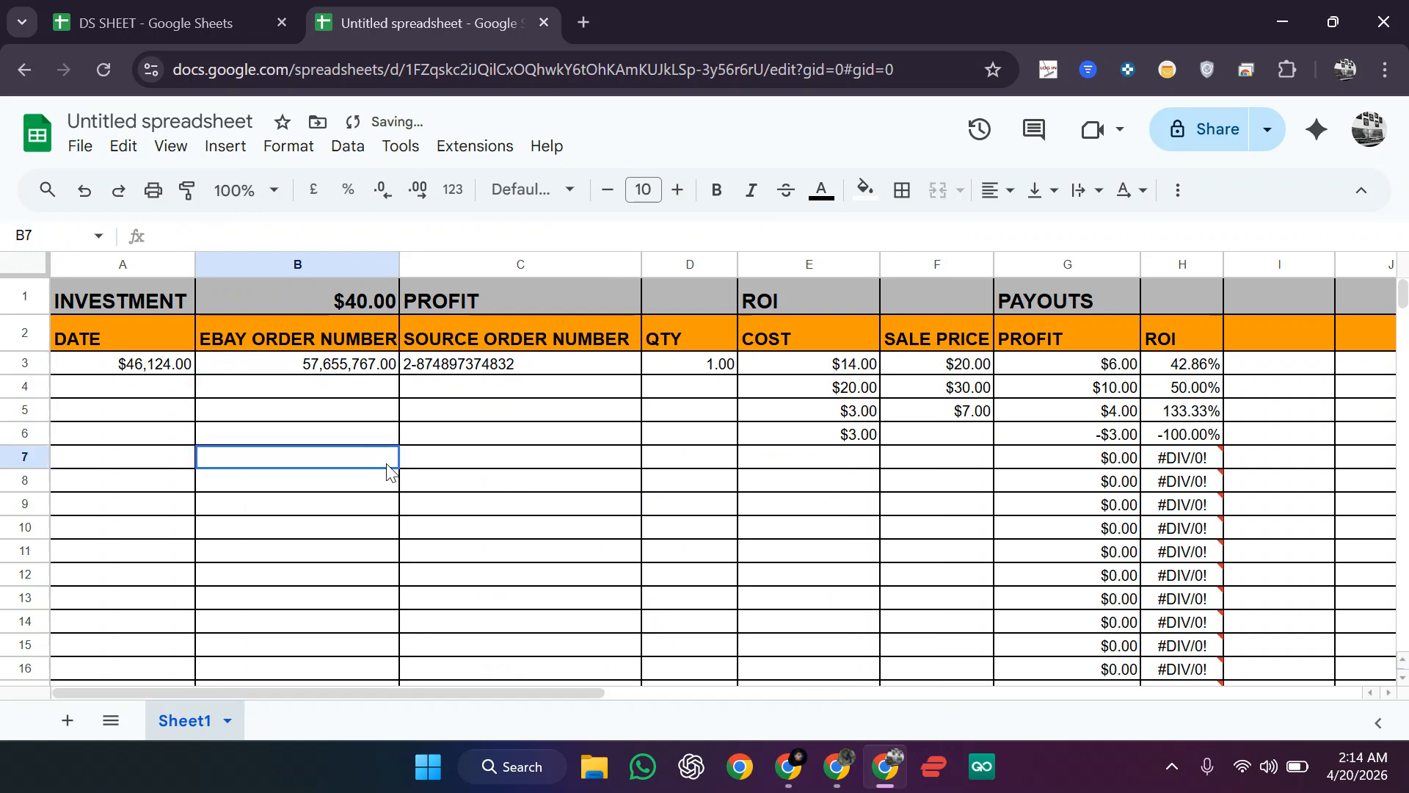
Step: Check B3's value, then select the COST values to view their total
click(360, 369)
click(581, 500)
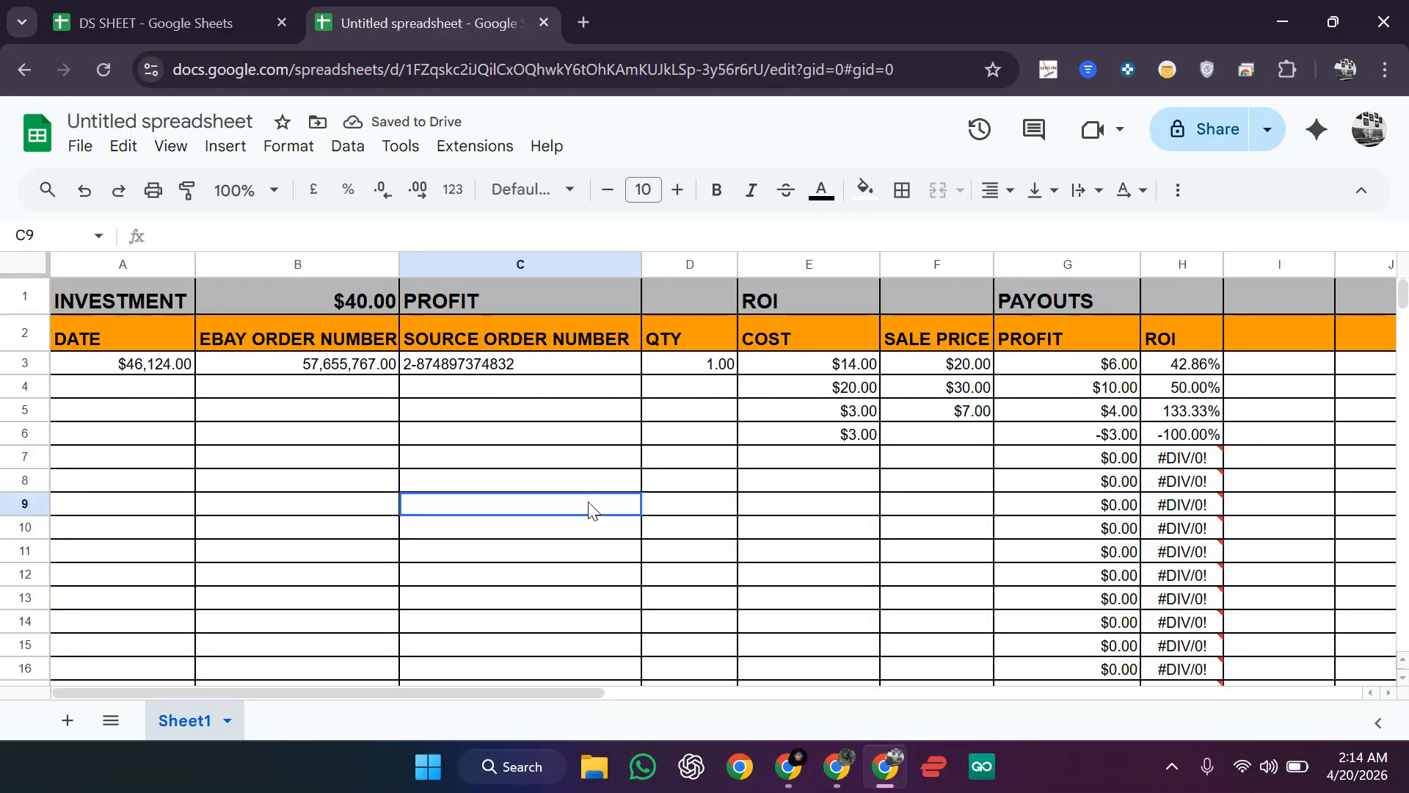
drag(820, 370, 841, 450)
click(847, 465)
Step: Fill the $40.00 investment total cell B1 yellow
click(368, 310)
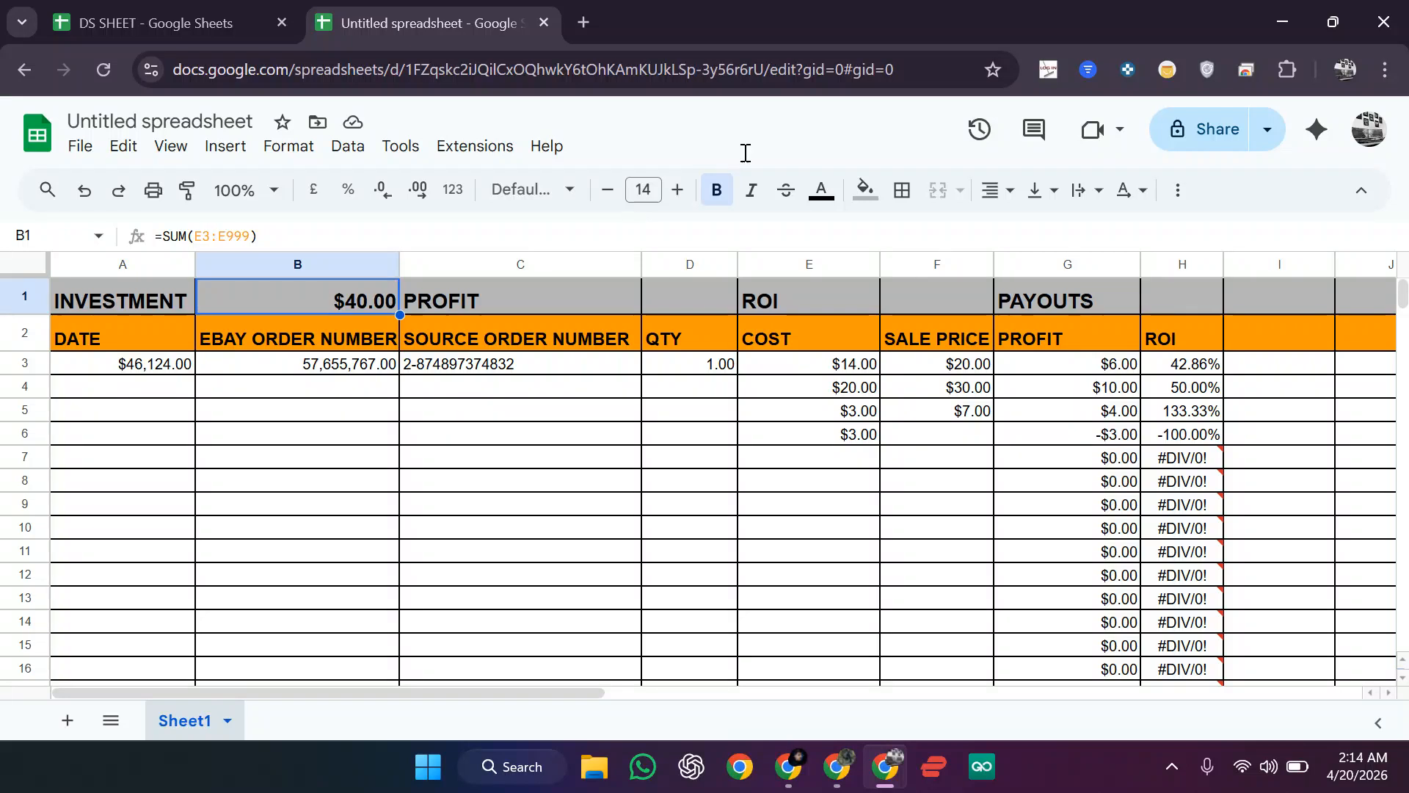
click(865, 188)
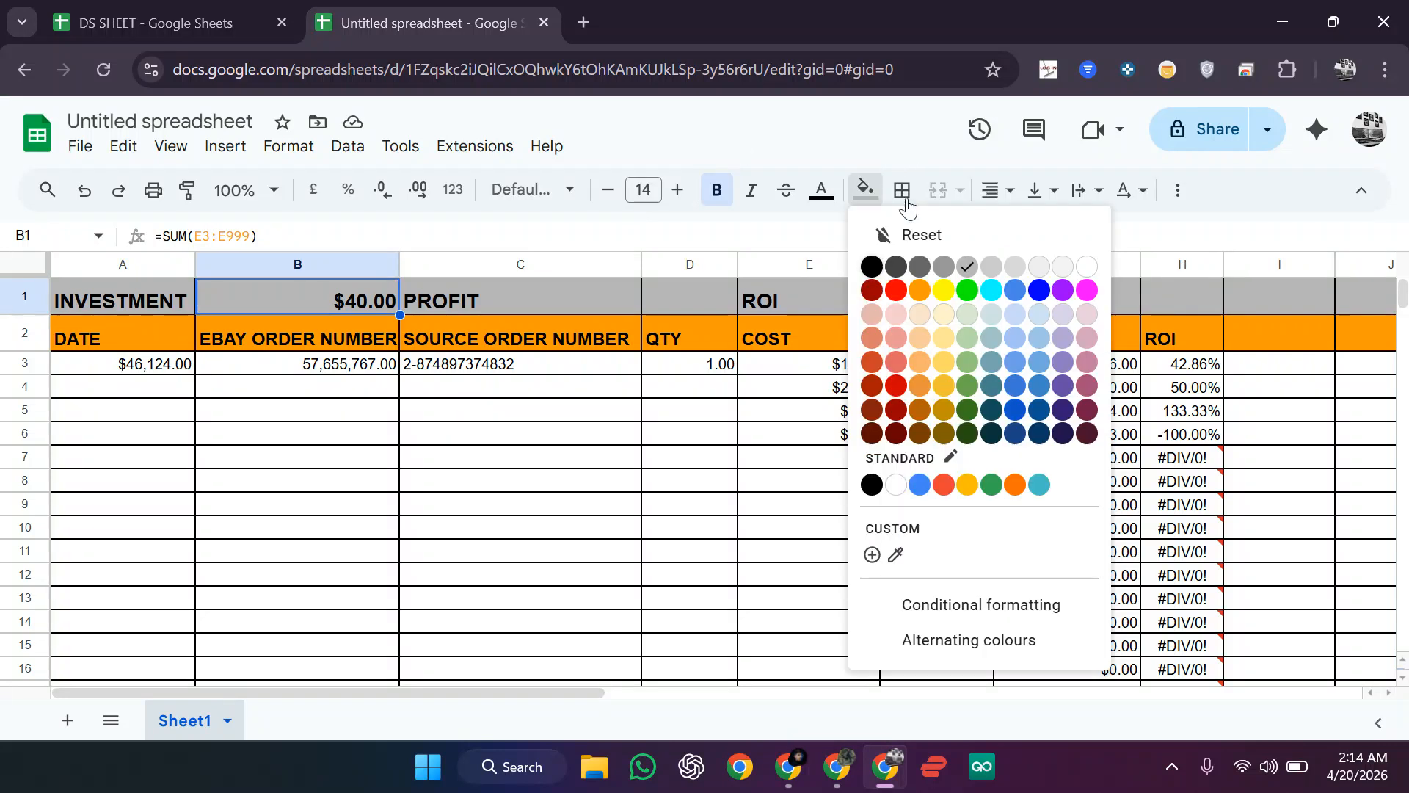
click(946, 291)
click(578, 489)
Step: Enter a sale price of 9 in F6 and review the PROFIT column values
click(530, 291)
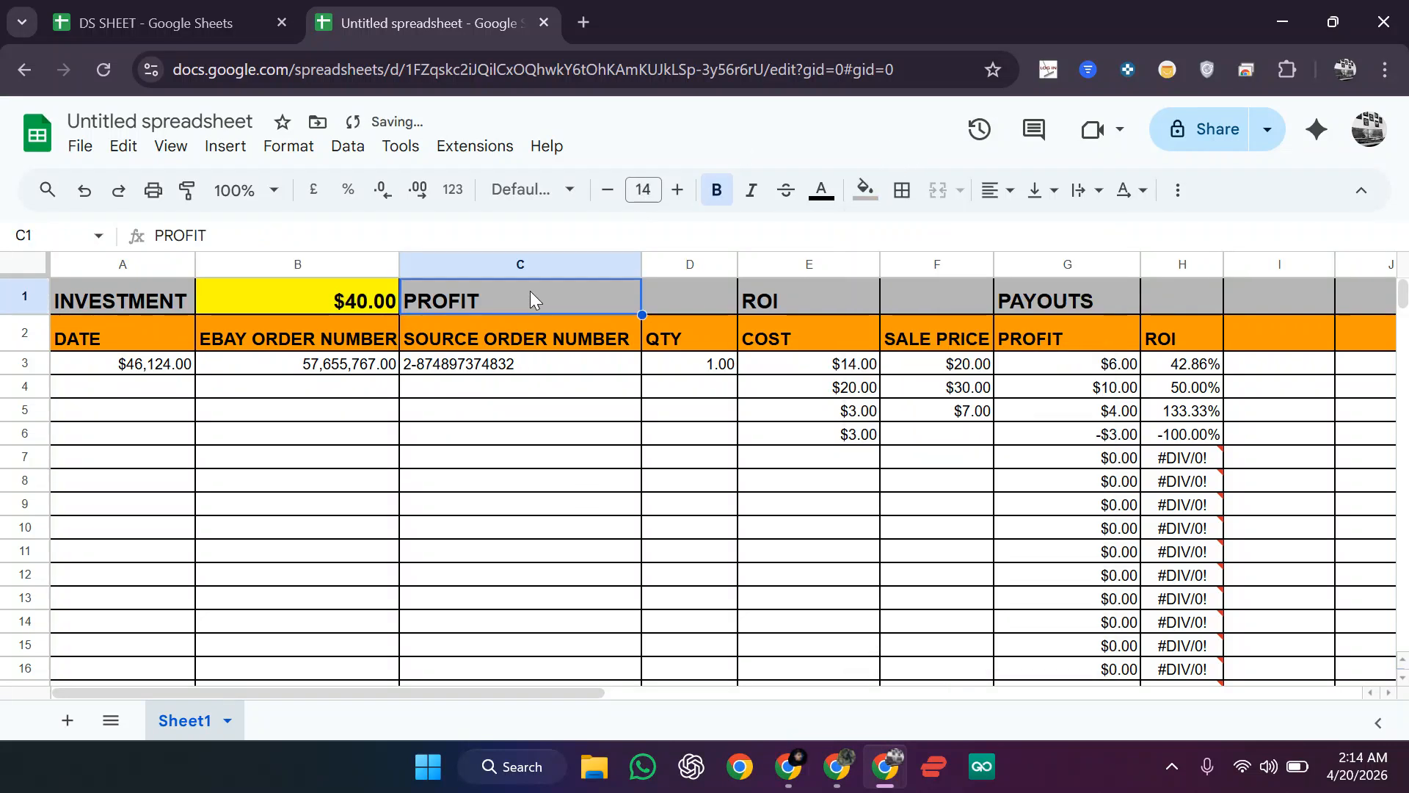
drag(1089, 363, 1087, 512)
click(1086, 513)
click(969, 439)
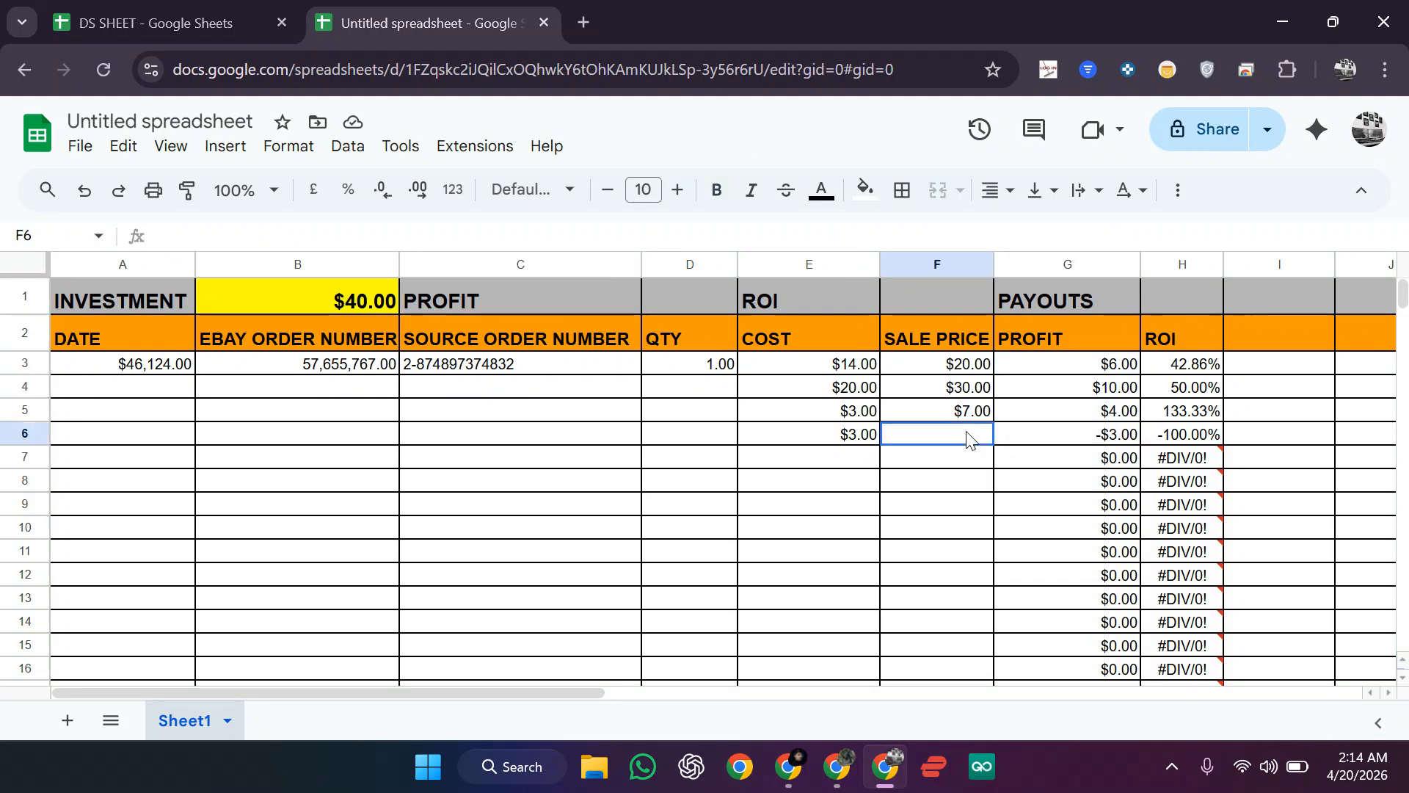
text(9)
key(Return)
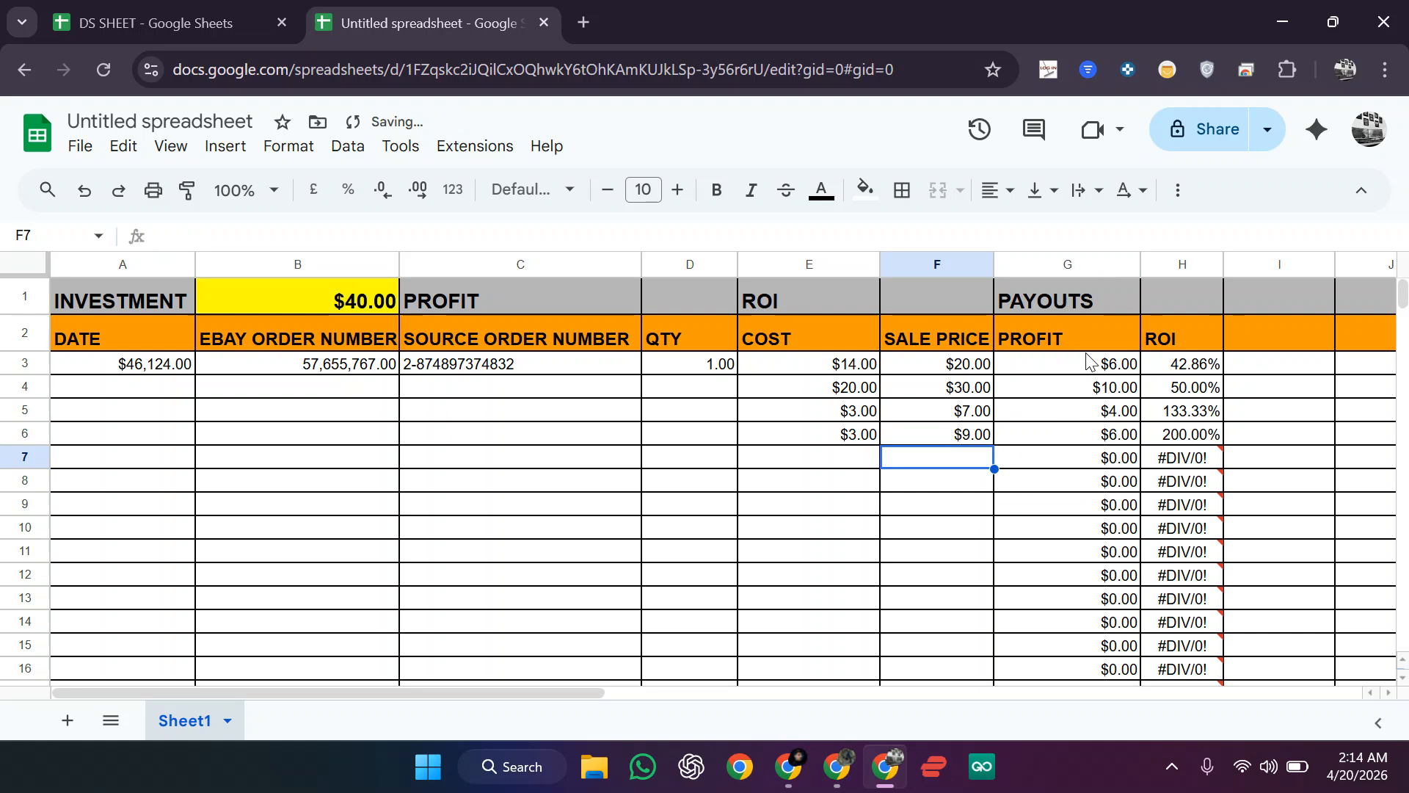
click(1088, 351)
drag(1087, 359, 1072, 481)
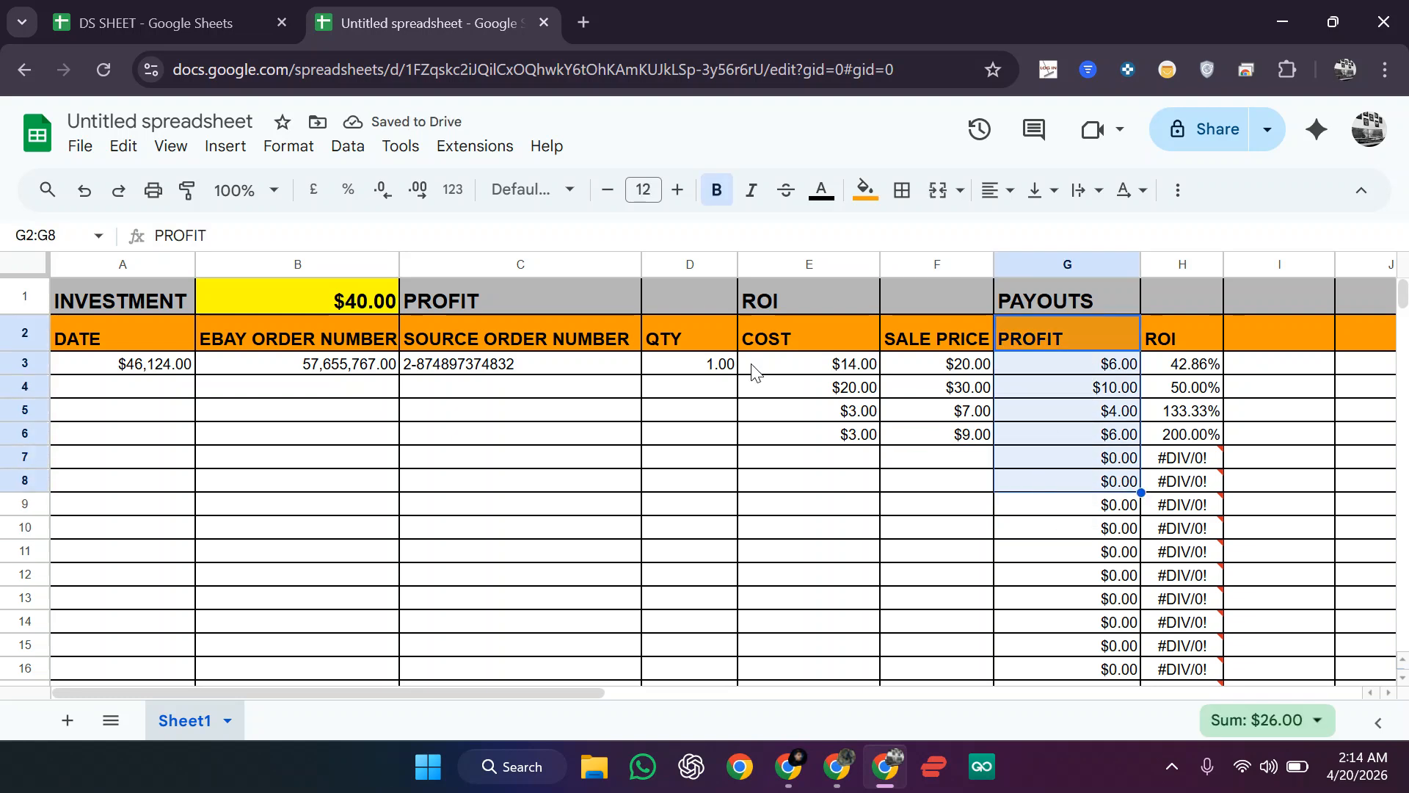
Step: Enter =SUM(G3:G999) in D1 to total the PROFIT column
click(665, 287)
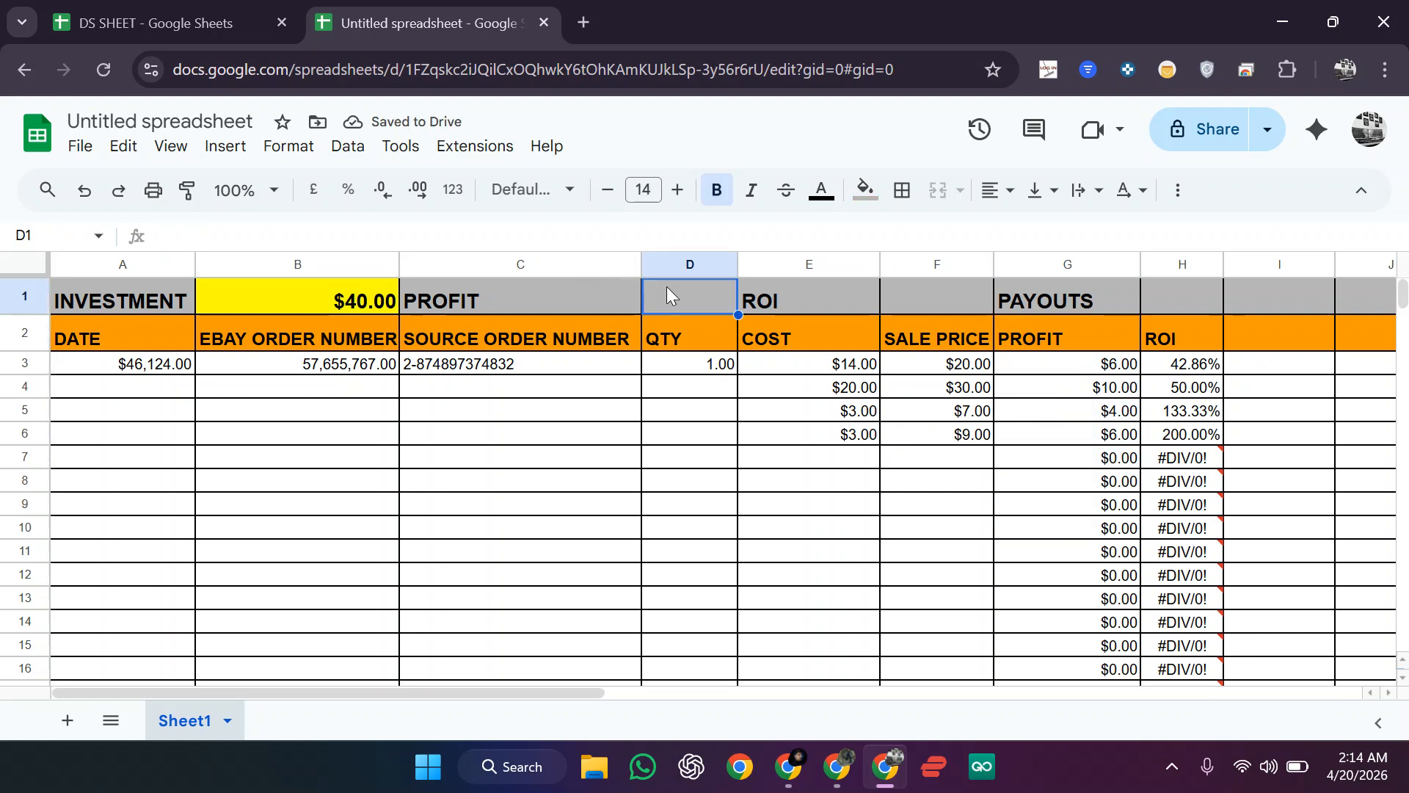
click(578, 227)
text(=)
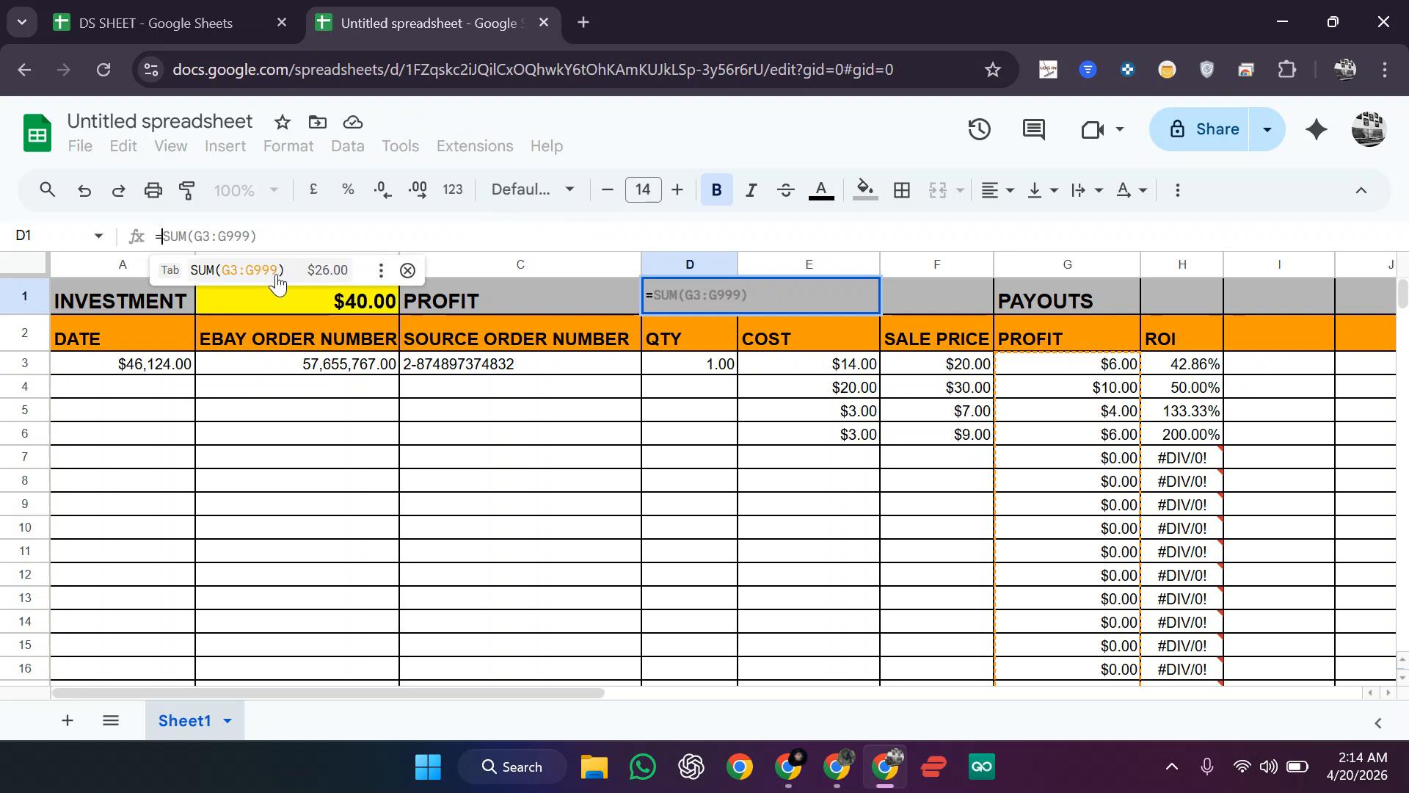
scroll(276, 284, down, 5)
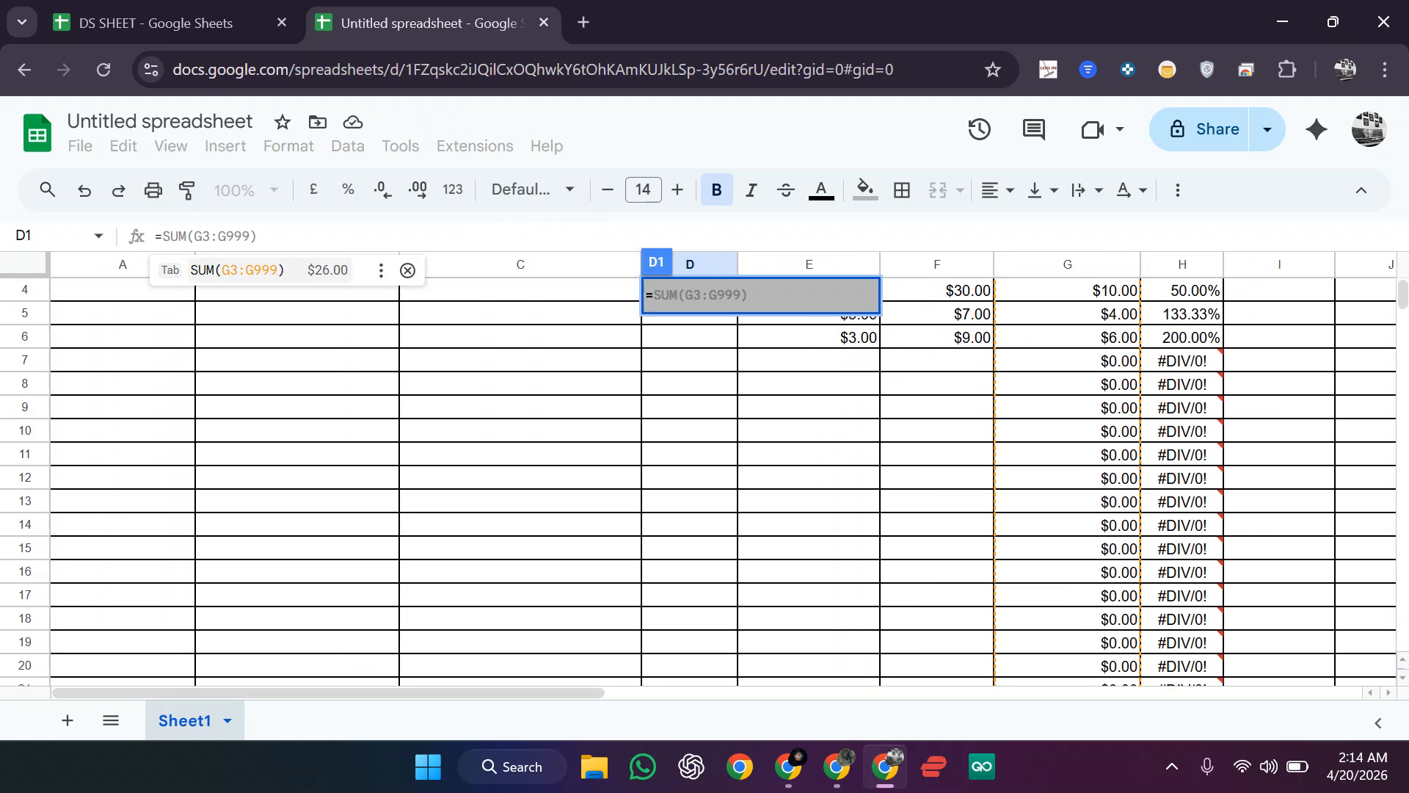
scroll(699, 482, down, 10)
scroll(699, 483, up, 15)
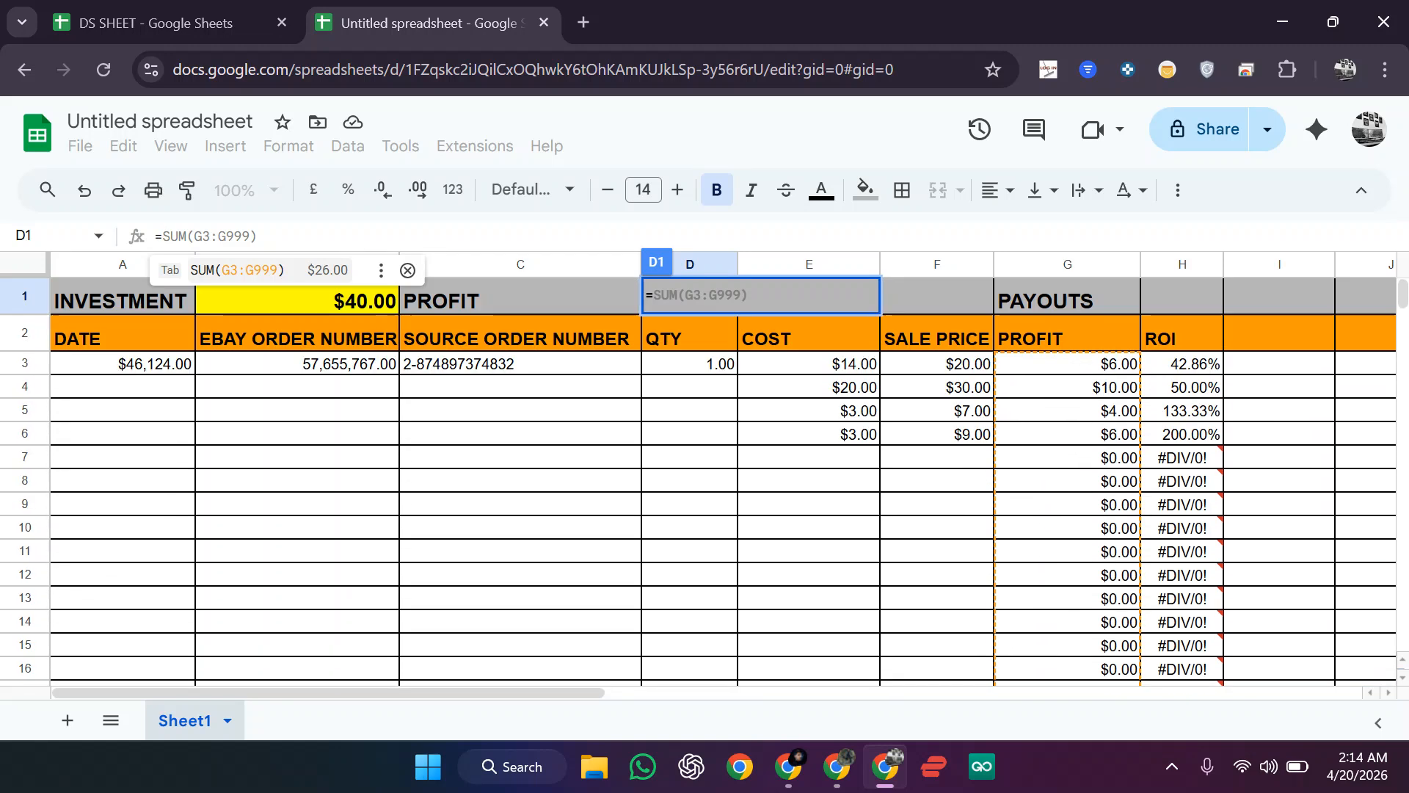
key(Tab)
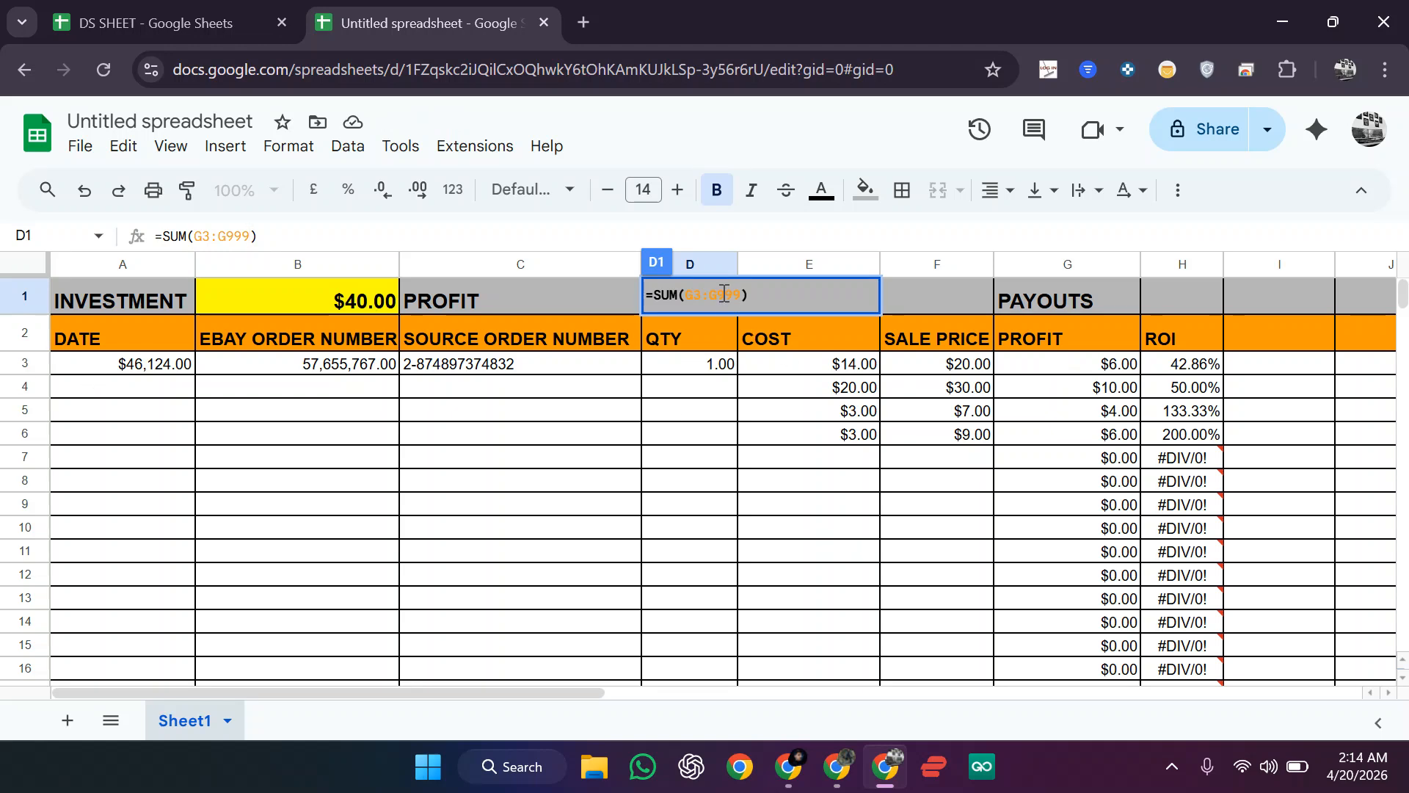
key(Return)
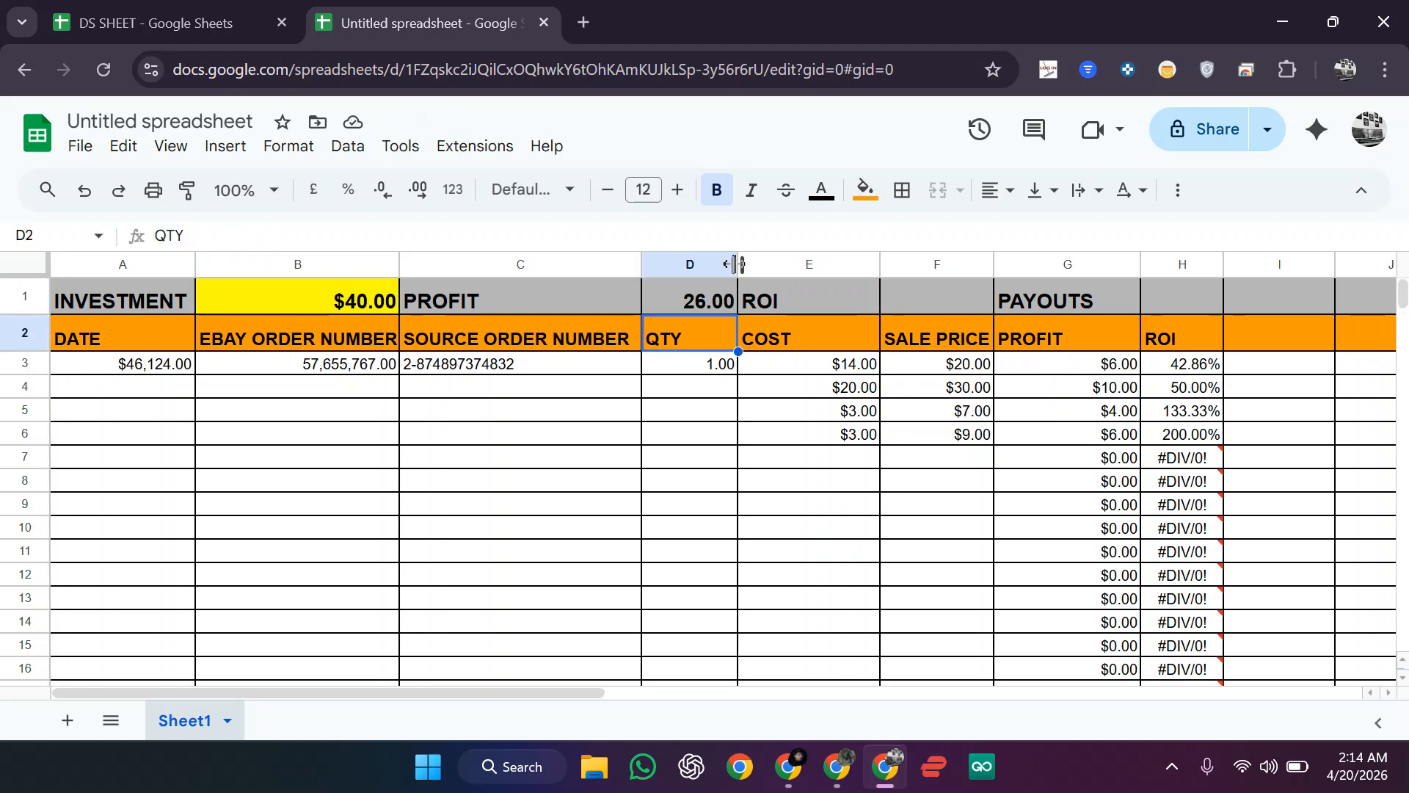
Step: Widen column D slightly and format the D1 profit total as US Dollar, showing $26.00
drag(736, 263, 739, 263)
click(710, 301)
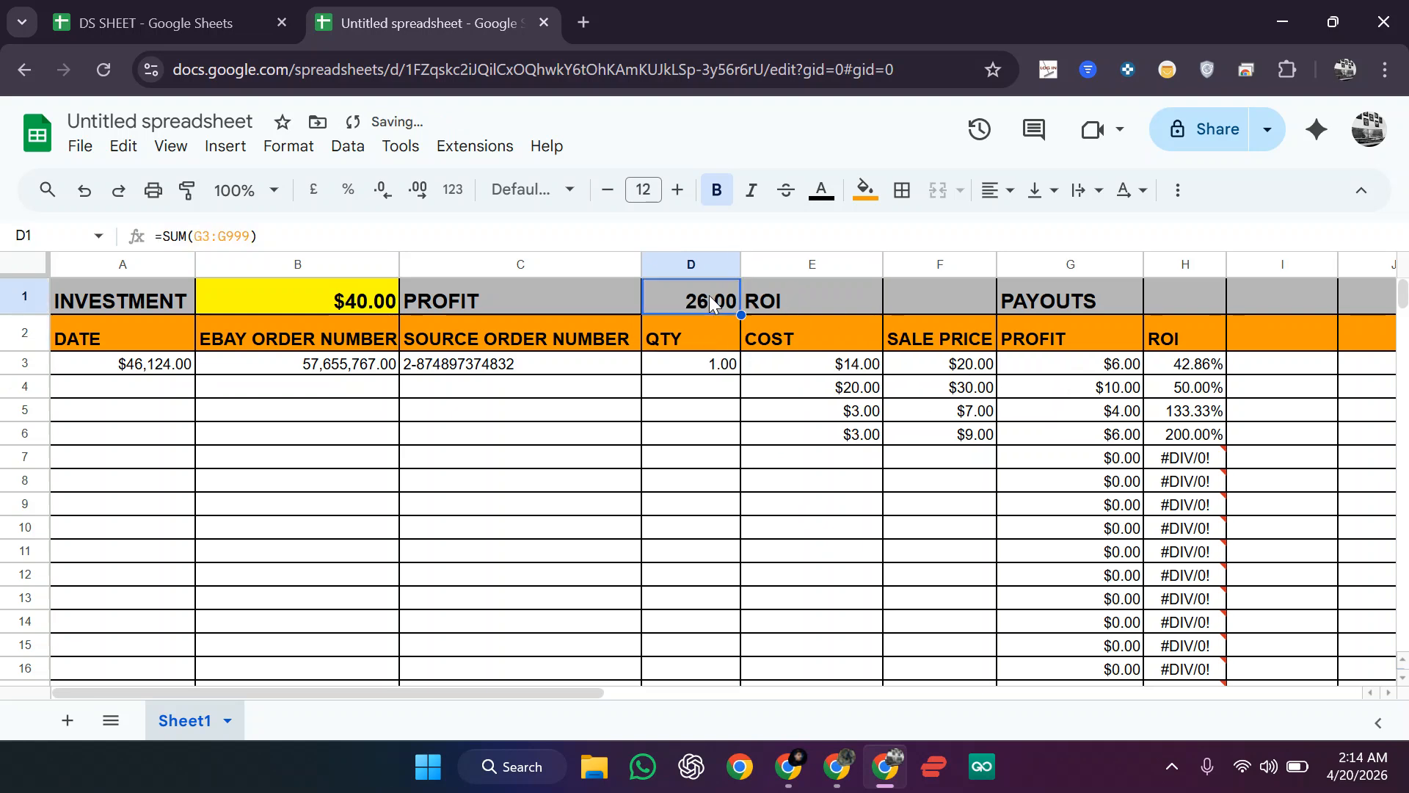
click(297, 151)
mouse_move(389, 240)
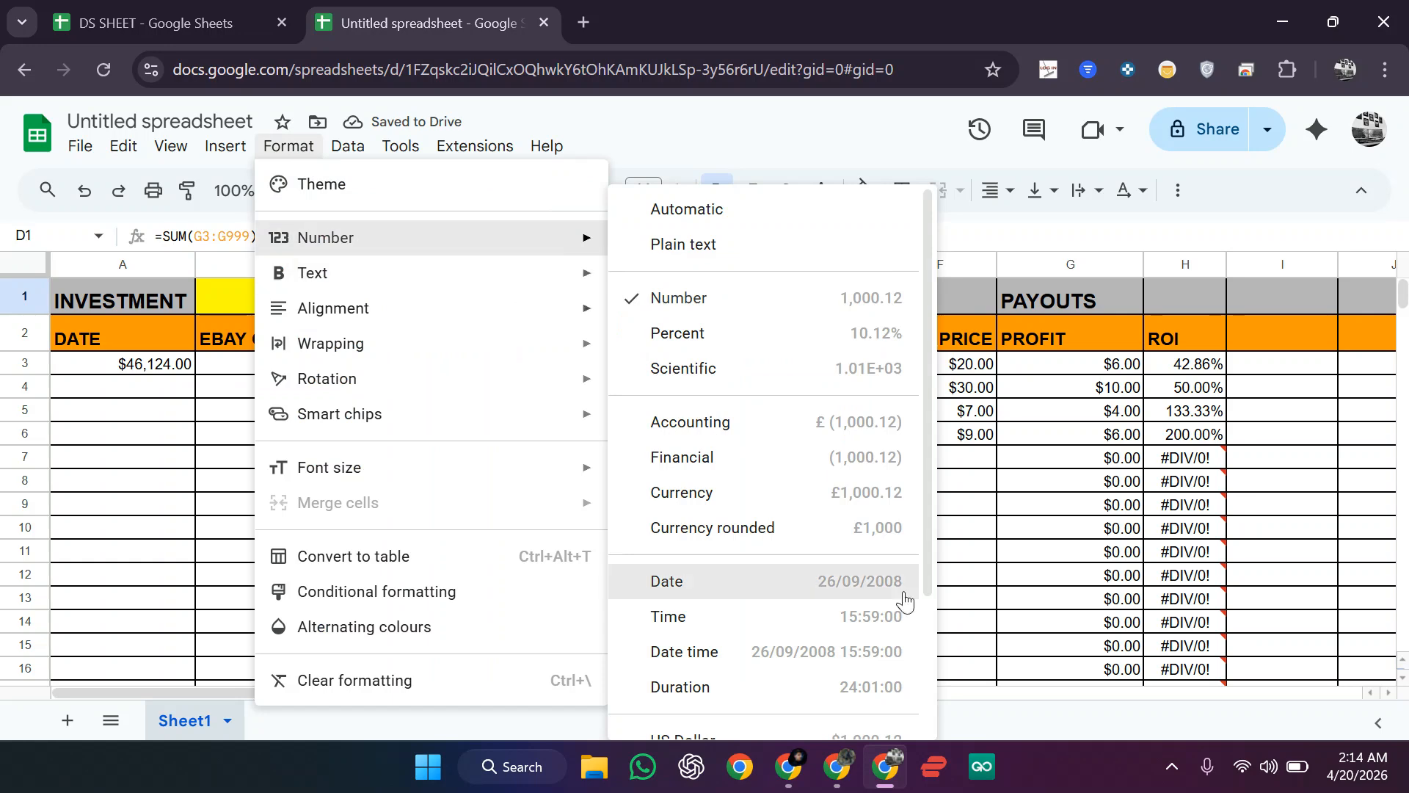
scroll(905, 598, down, 3)
click(739, 567)
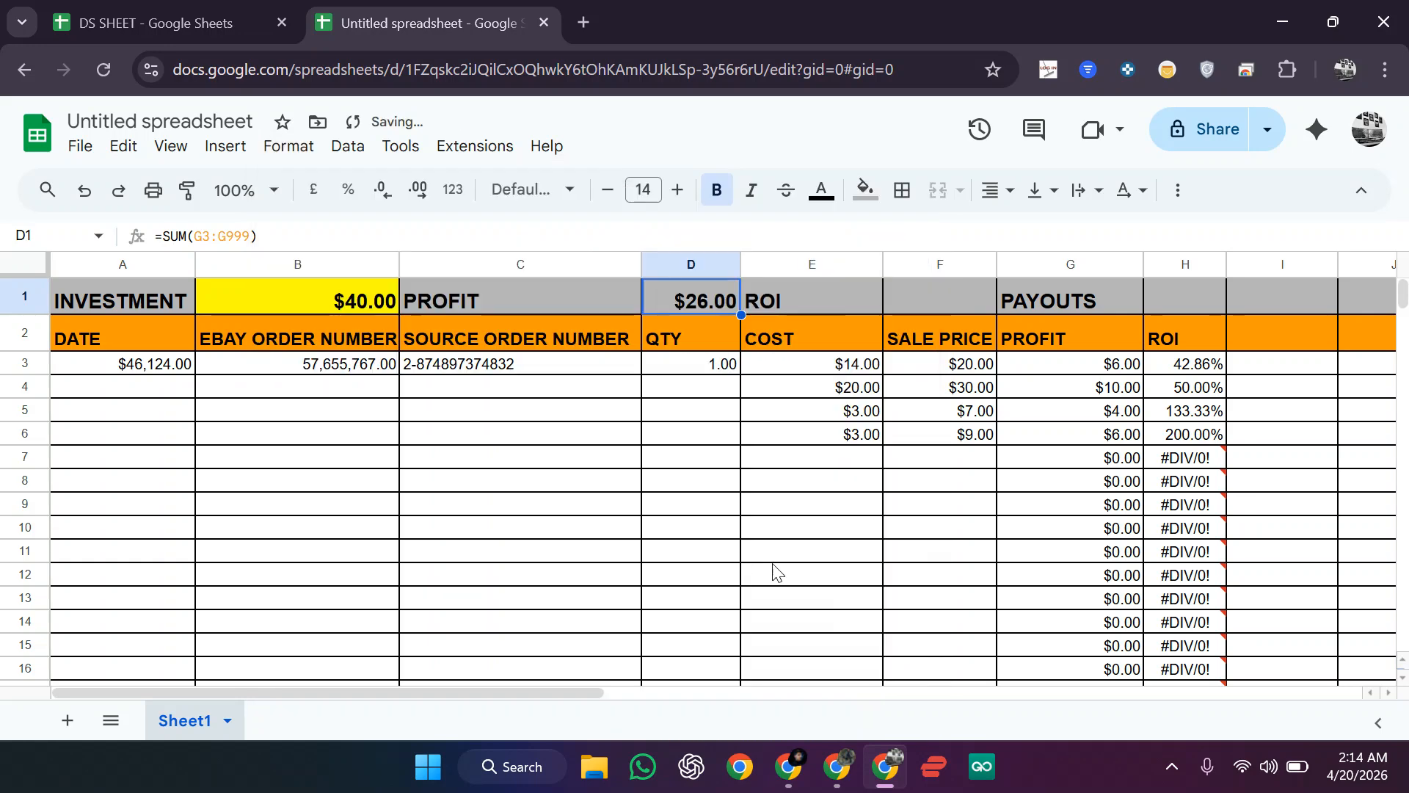
click(812, 577)
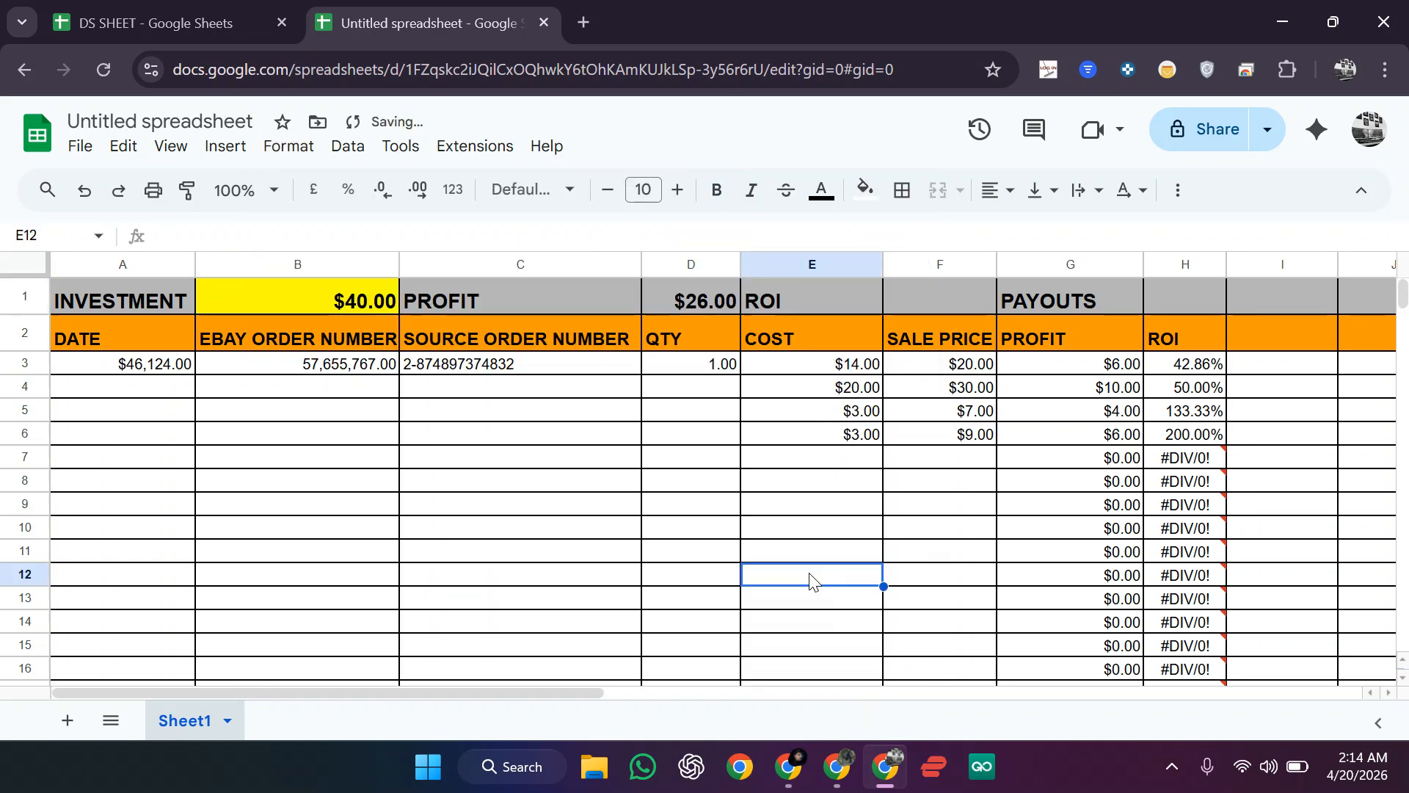
Step: Enter row 7's cost of 10 in E7 and a sale price of 14 in F7
click(964, 464)
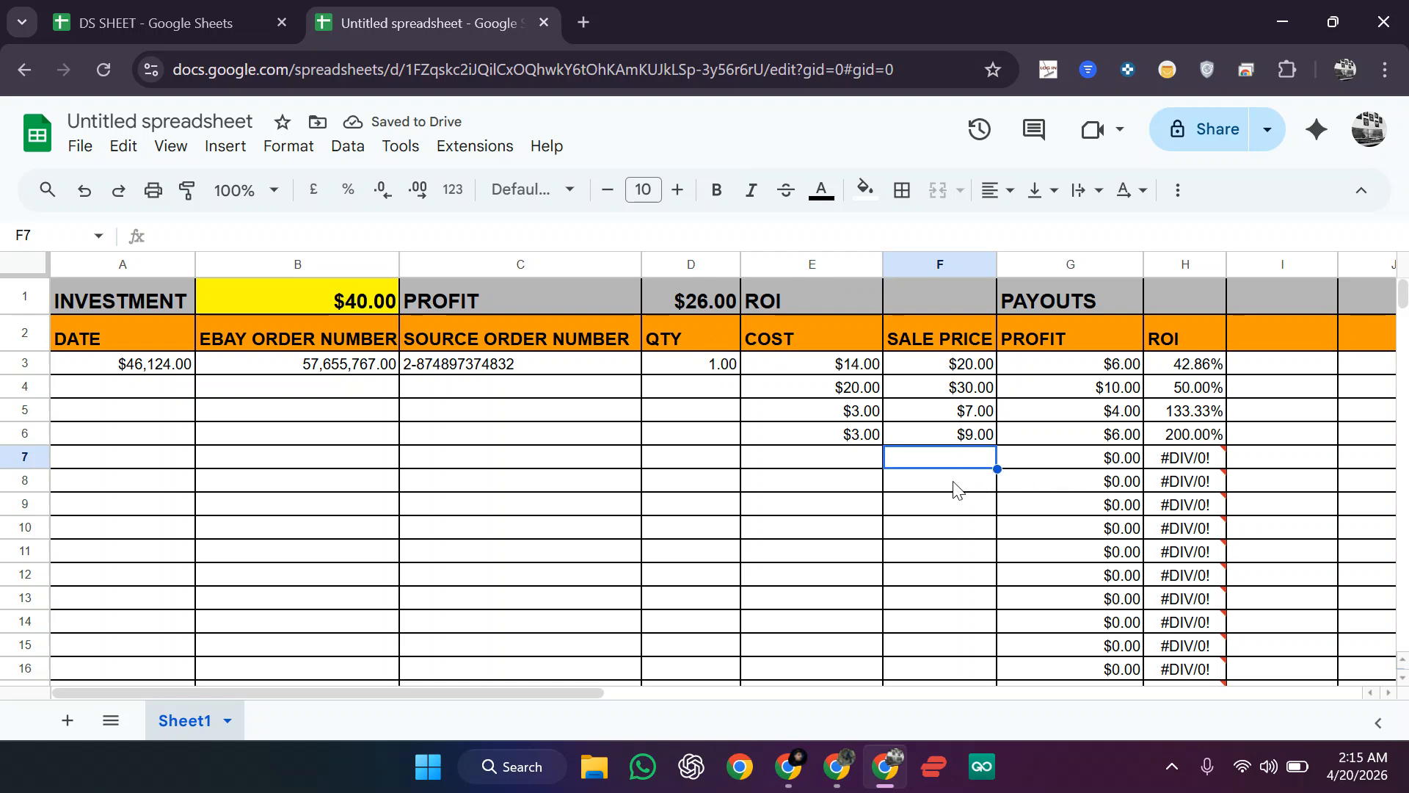
click(823, 461)
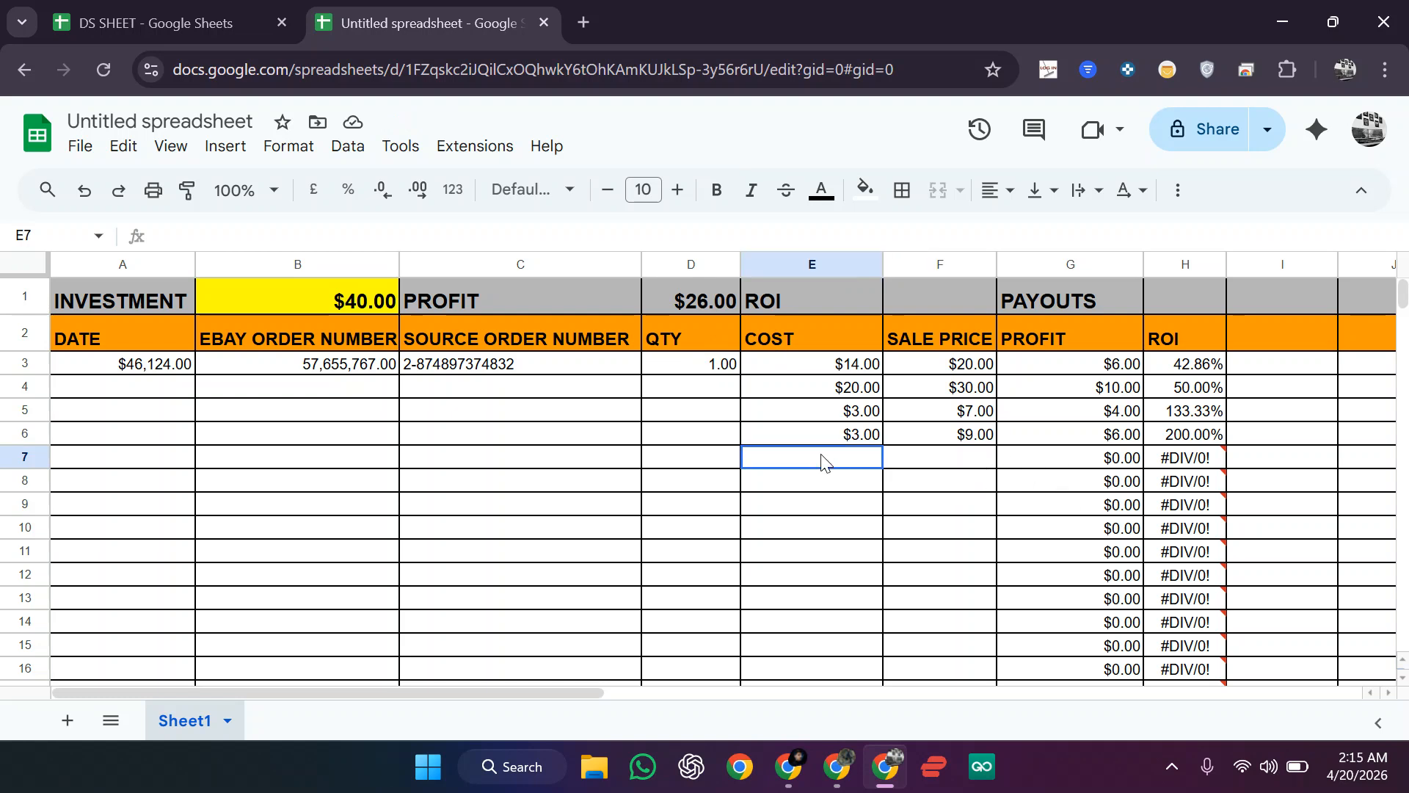
text(10)
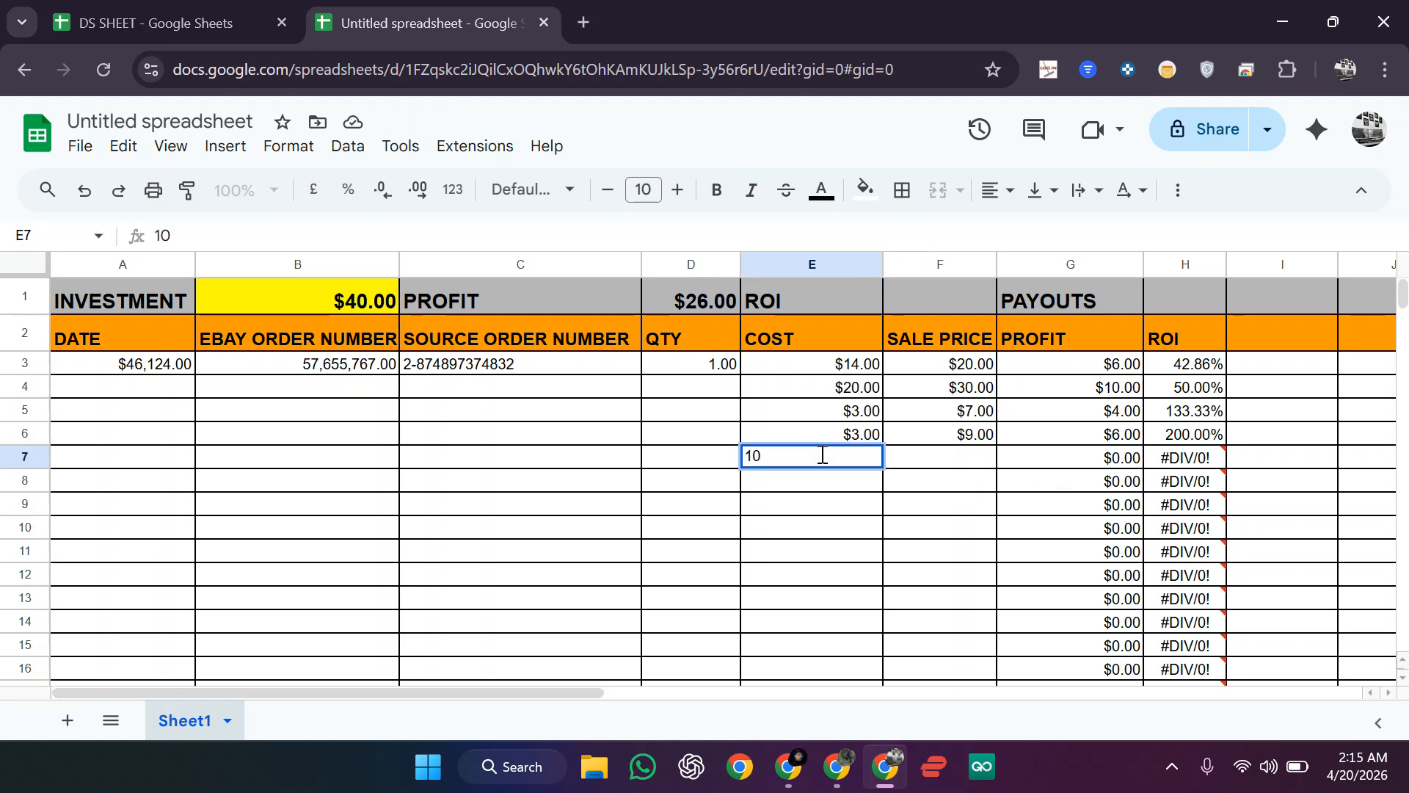
click(956, 461)
text(7)
key(Return)
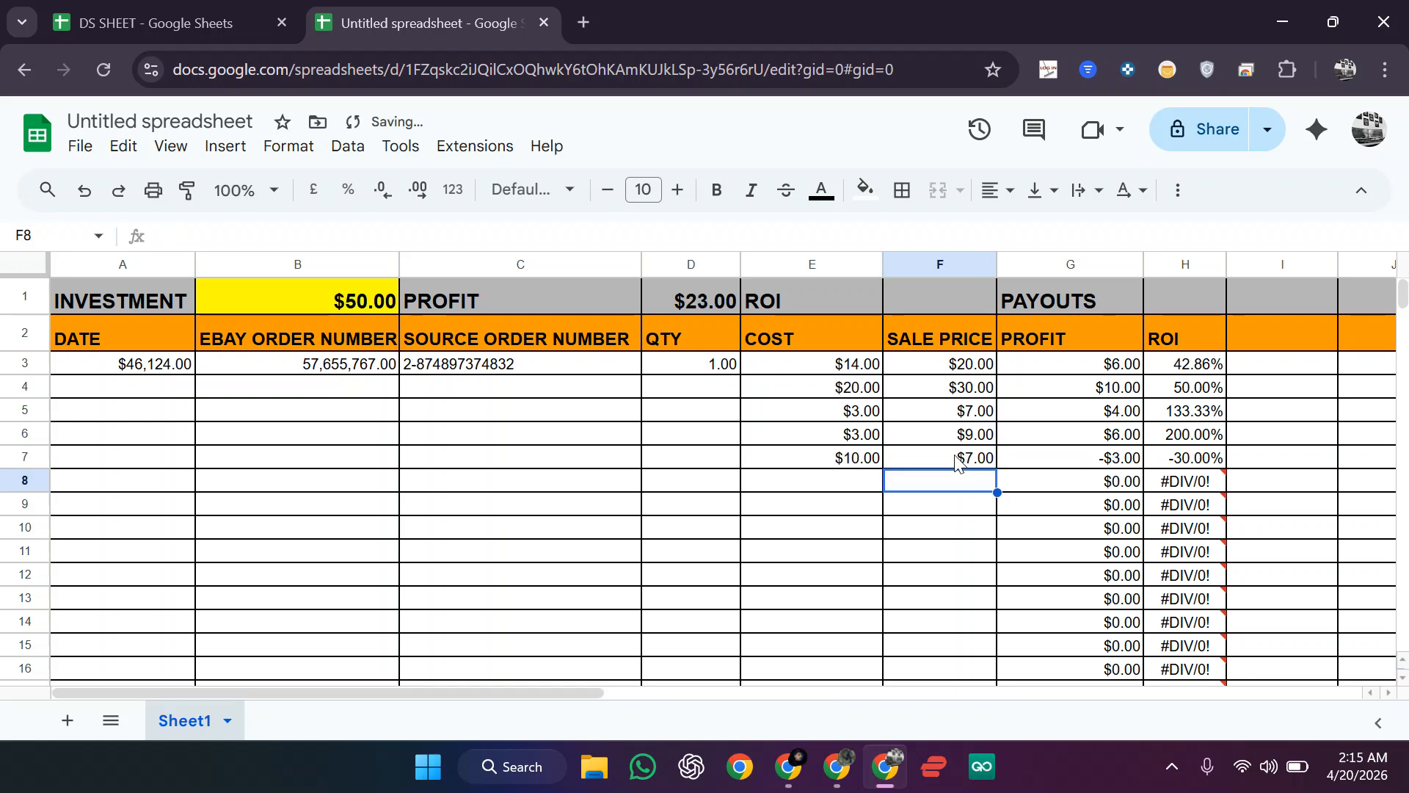
click(984, 450)
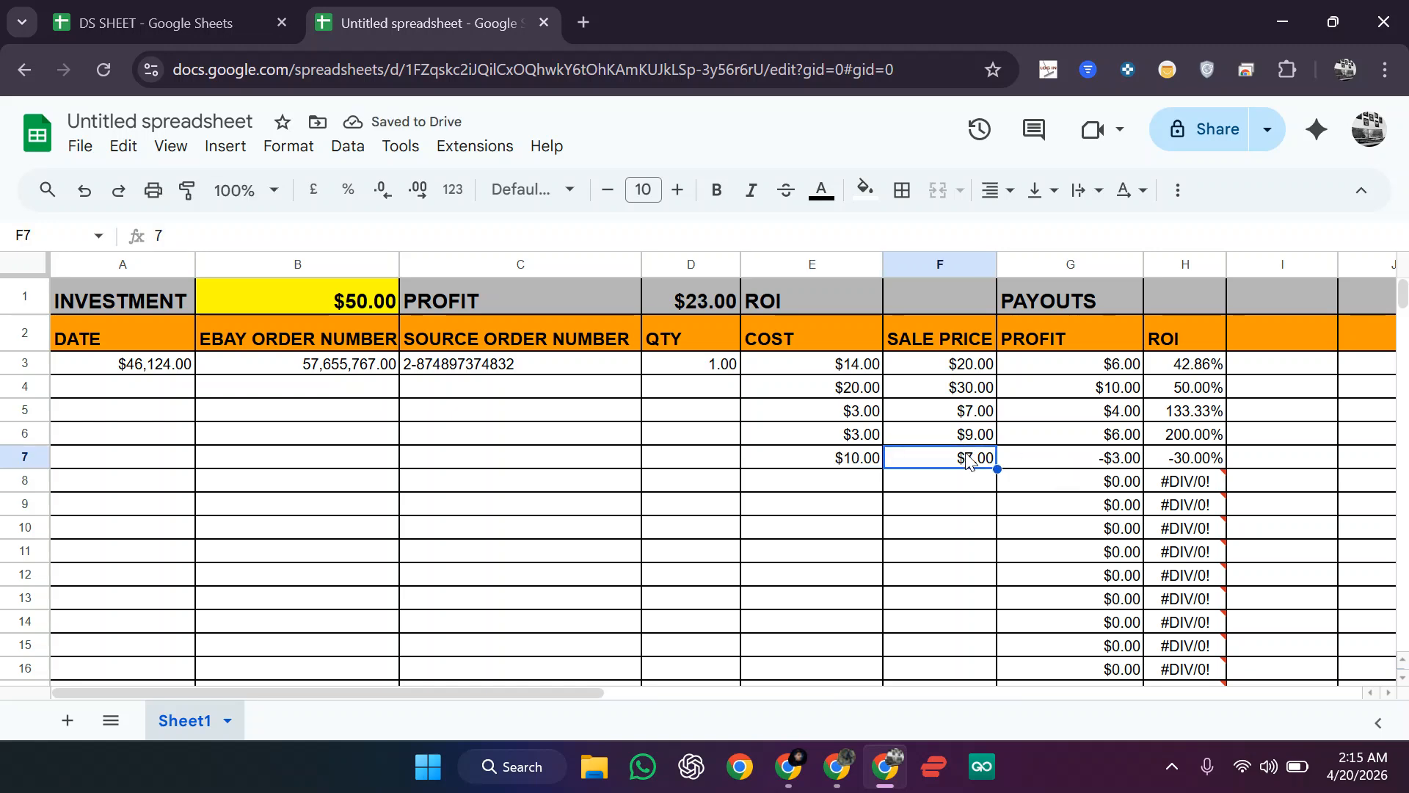
double_click(968, 455)
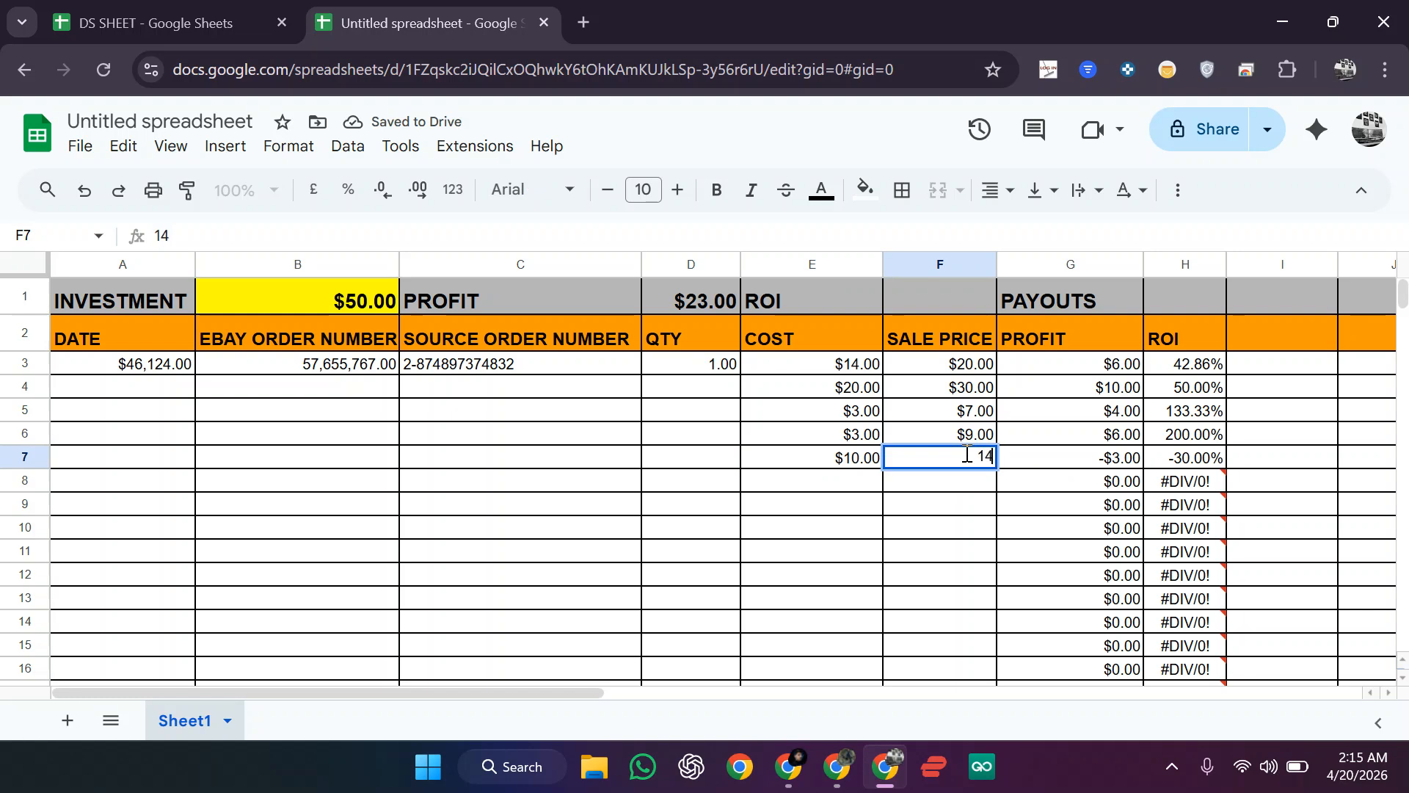
text(14)
key(Return)
Step: Fill the $30.00 profit total cell D1 yellow
click(683, 302)
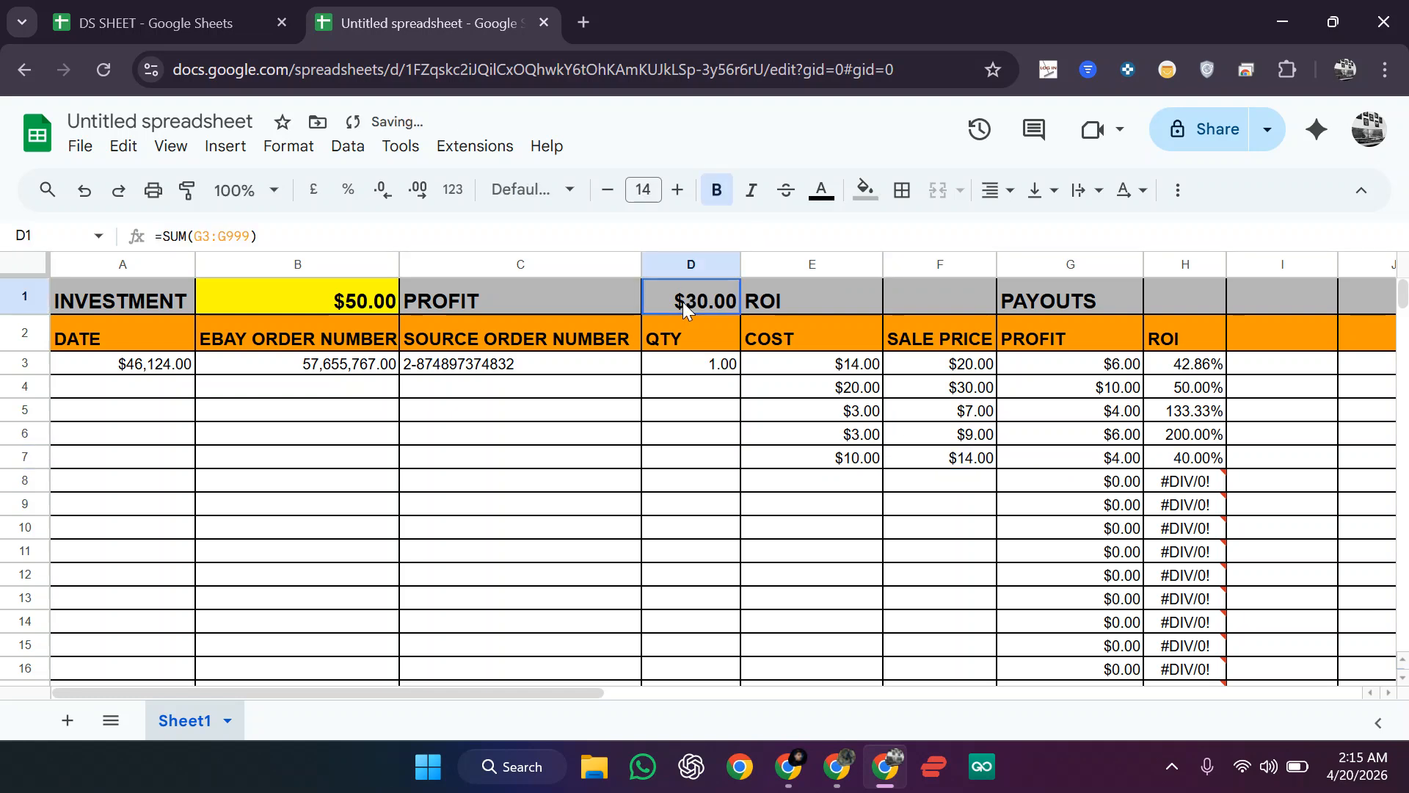
click(926, 300)
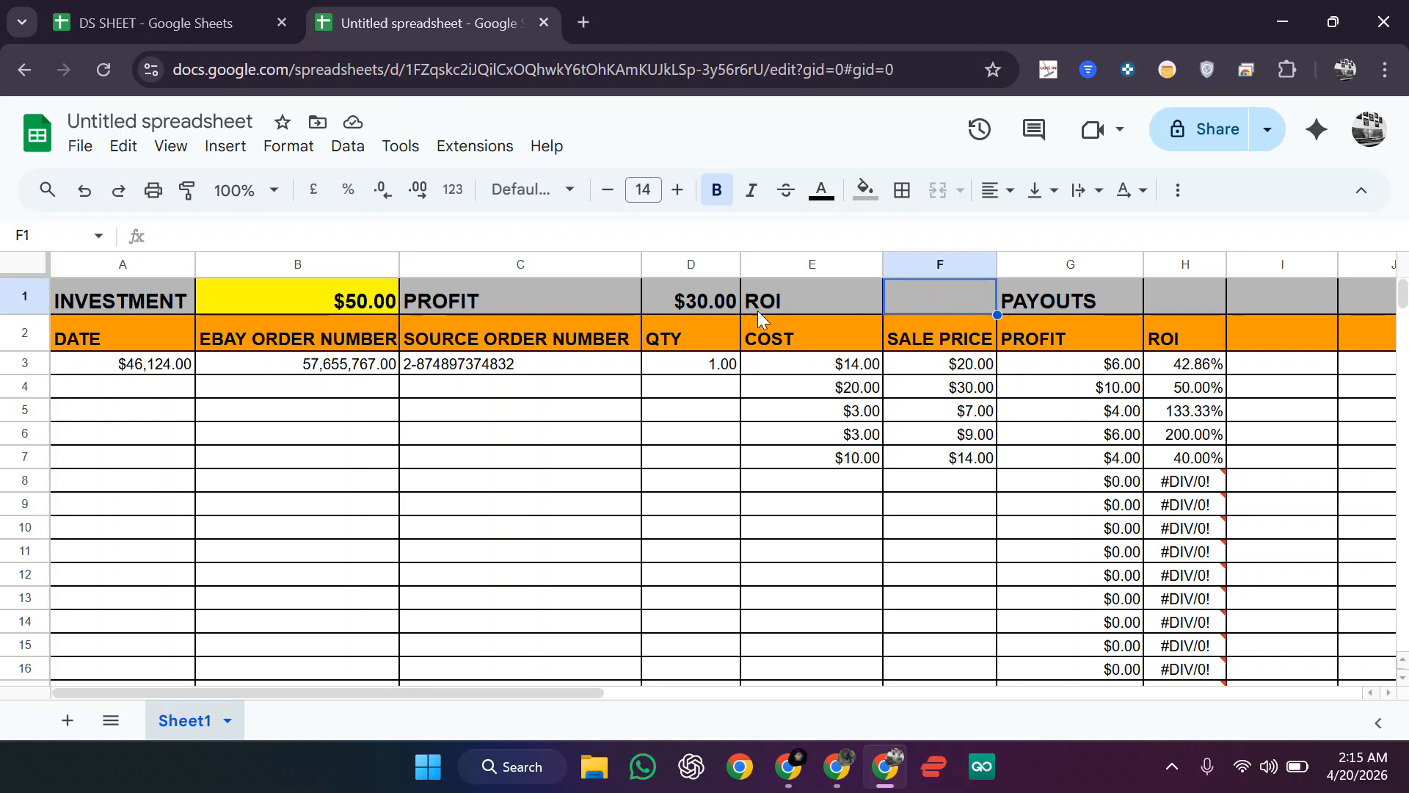
click(723, 302)
click(867, 192)
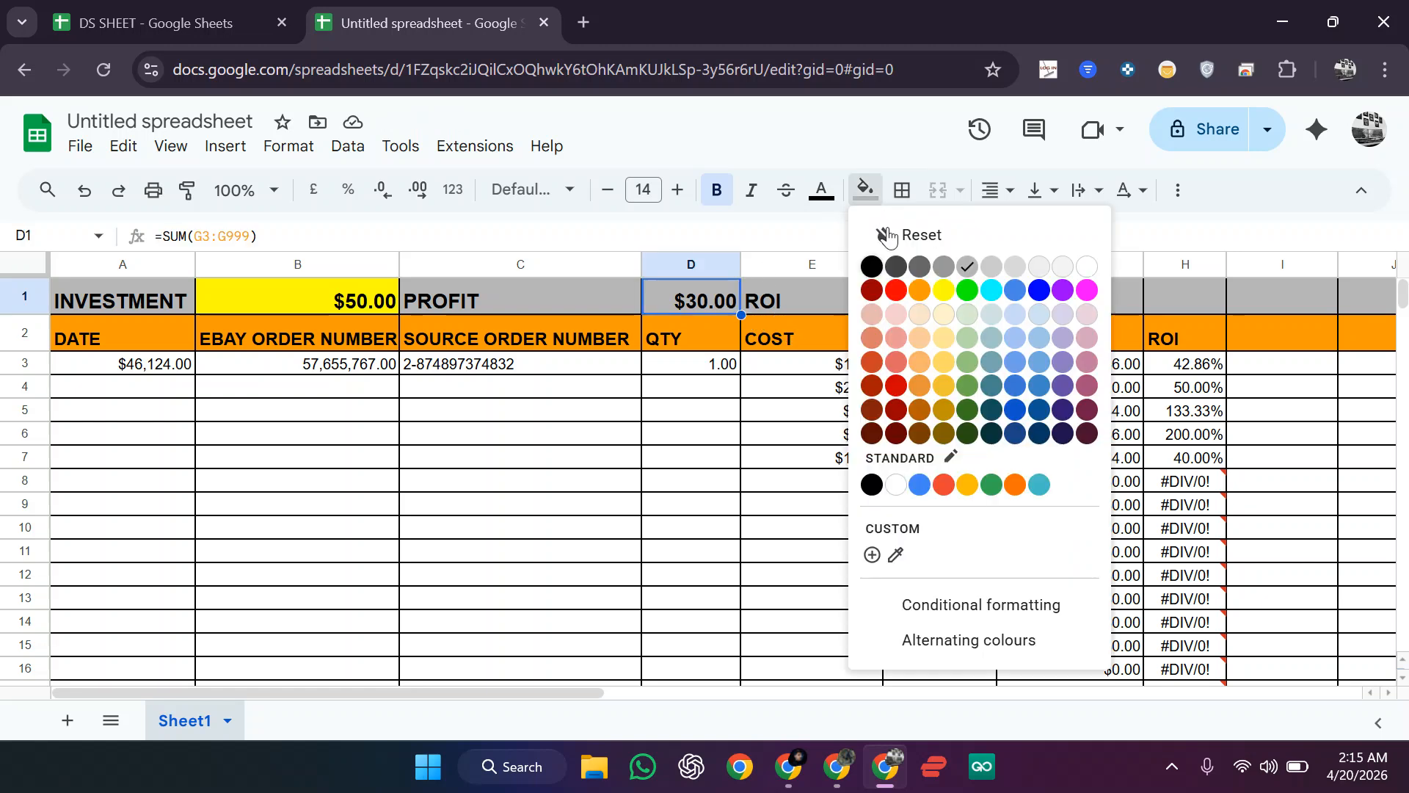
click(541, 434)
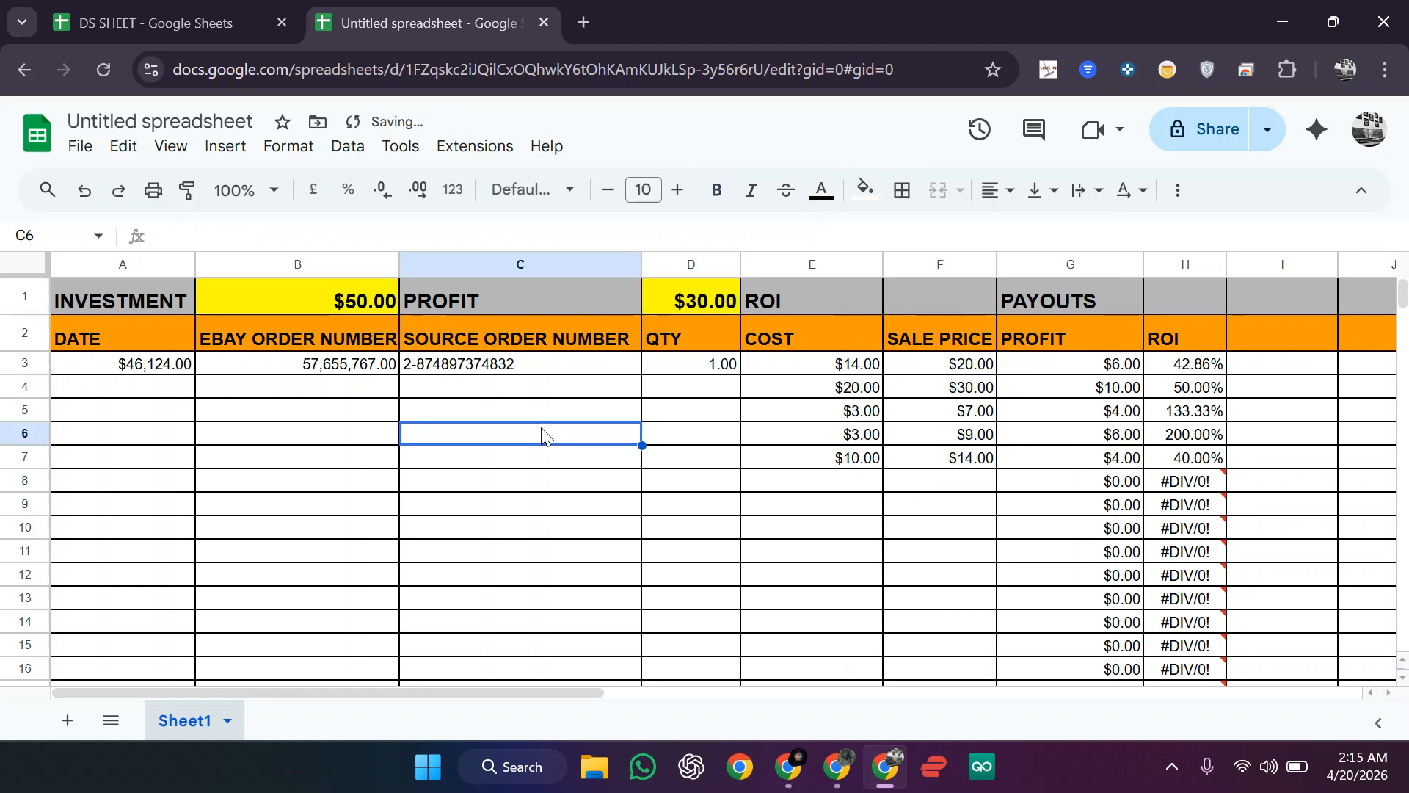
click(340, 312)
click(655, 309)
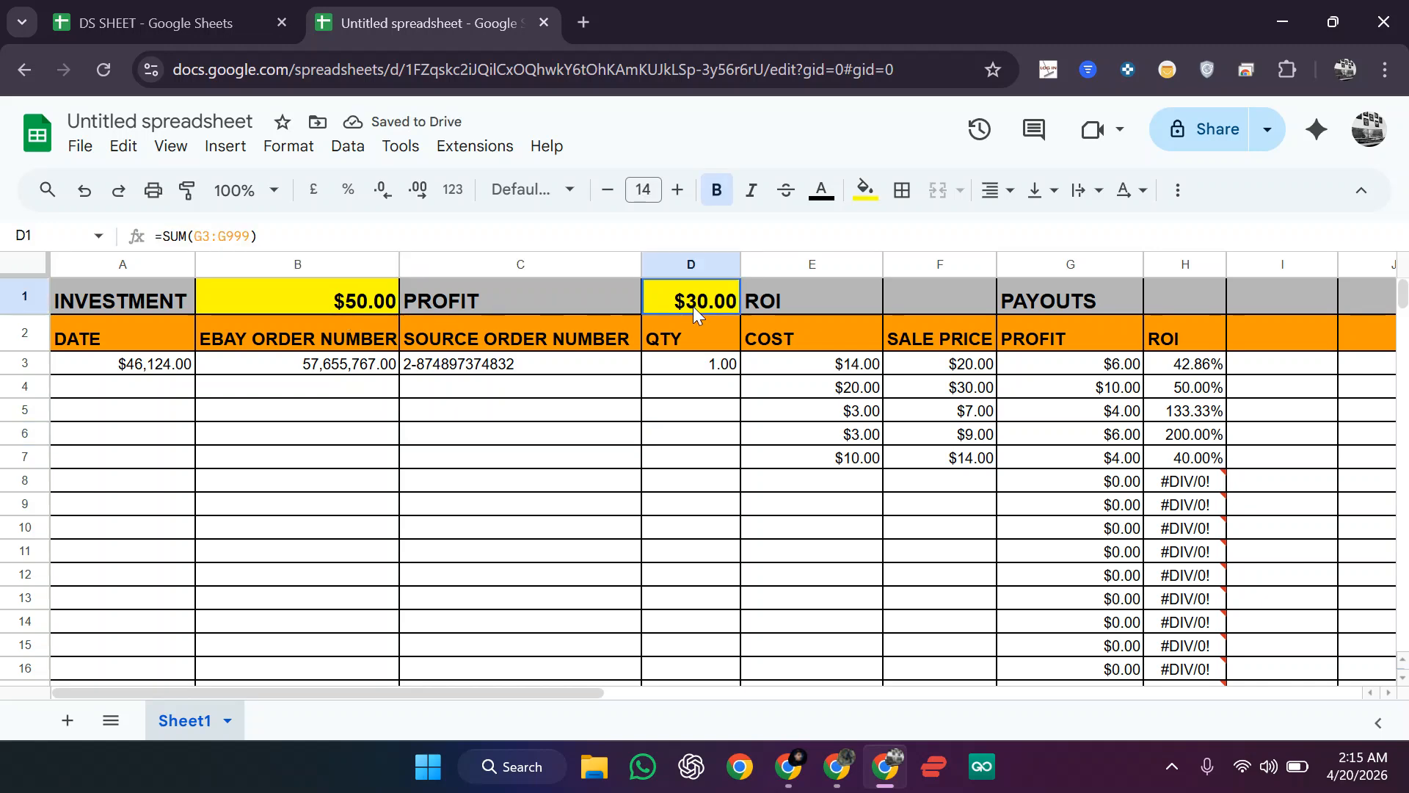
click(927, 298)
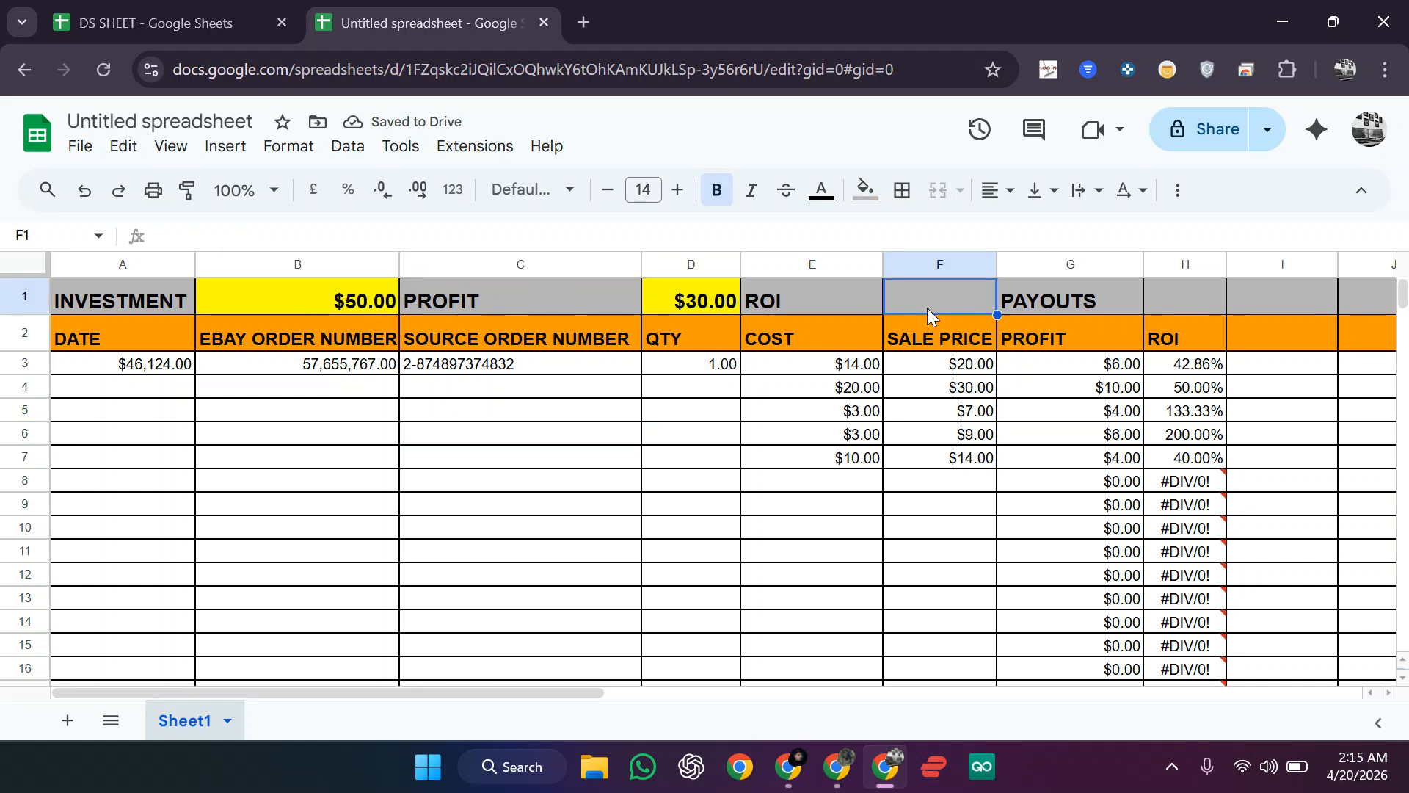
Step: Enter =D1/B1 in F1 so the ROI total shows 60.00%
click(720, 244)
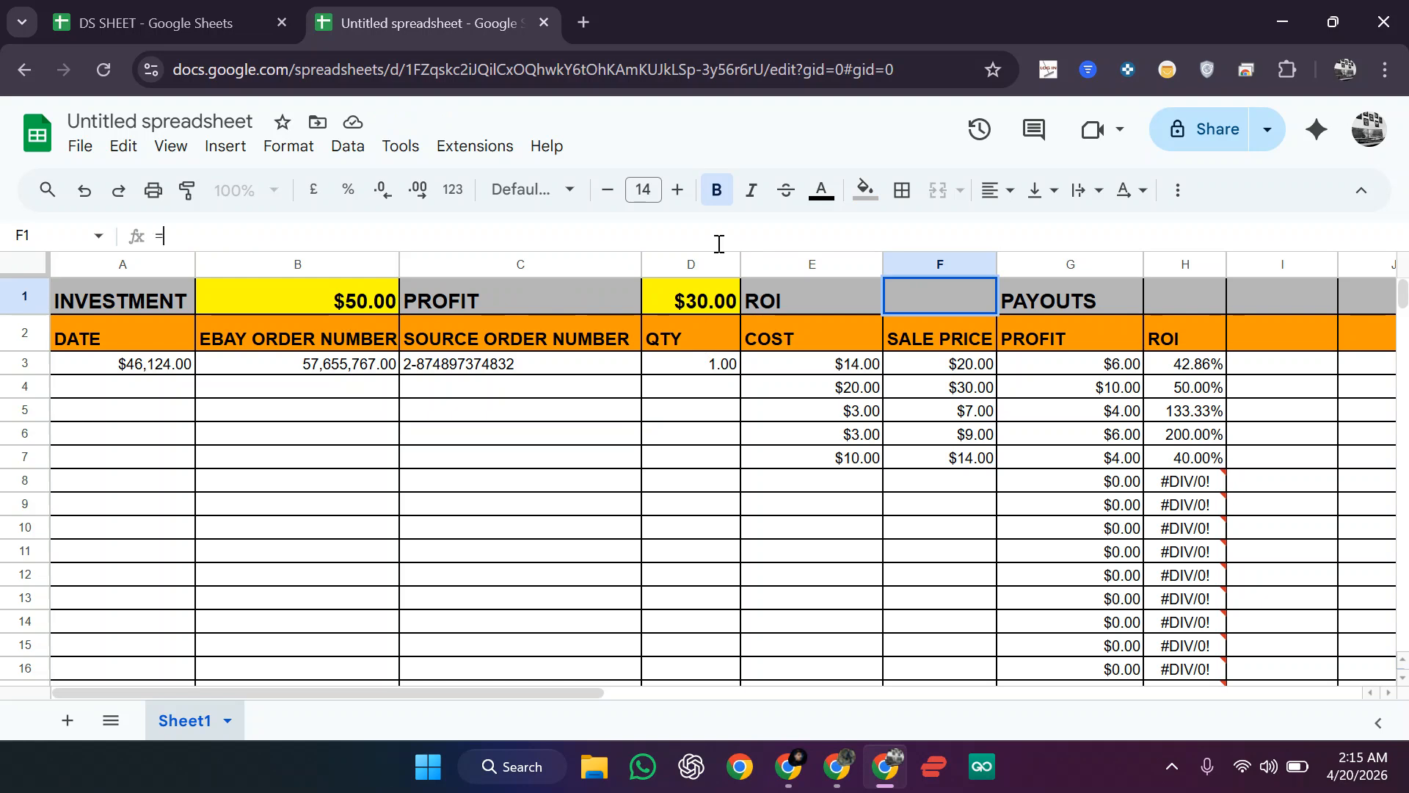
text(=)
click(725, 311)
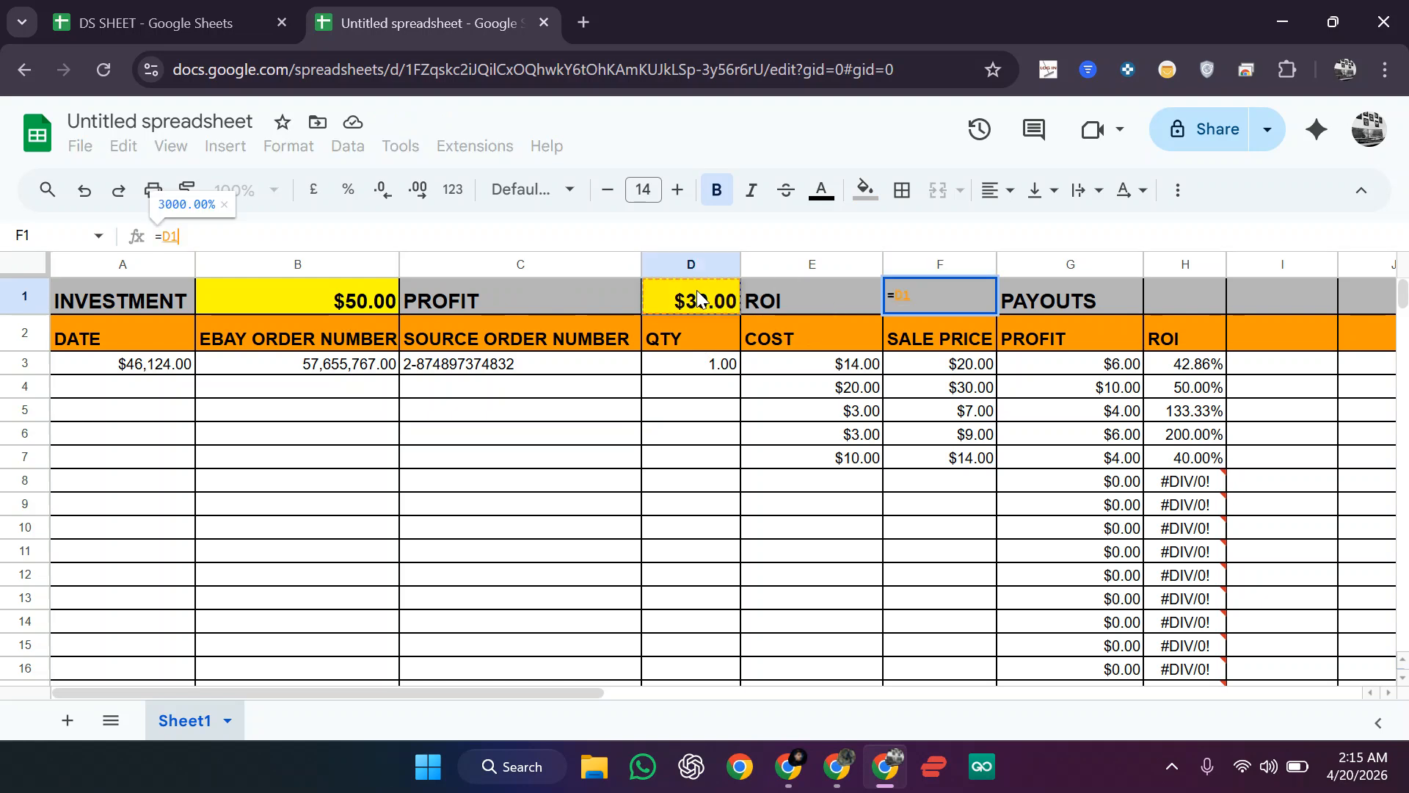
text(/)
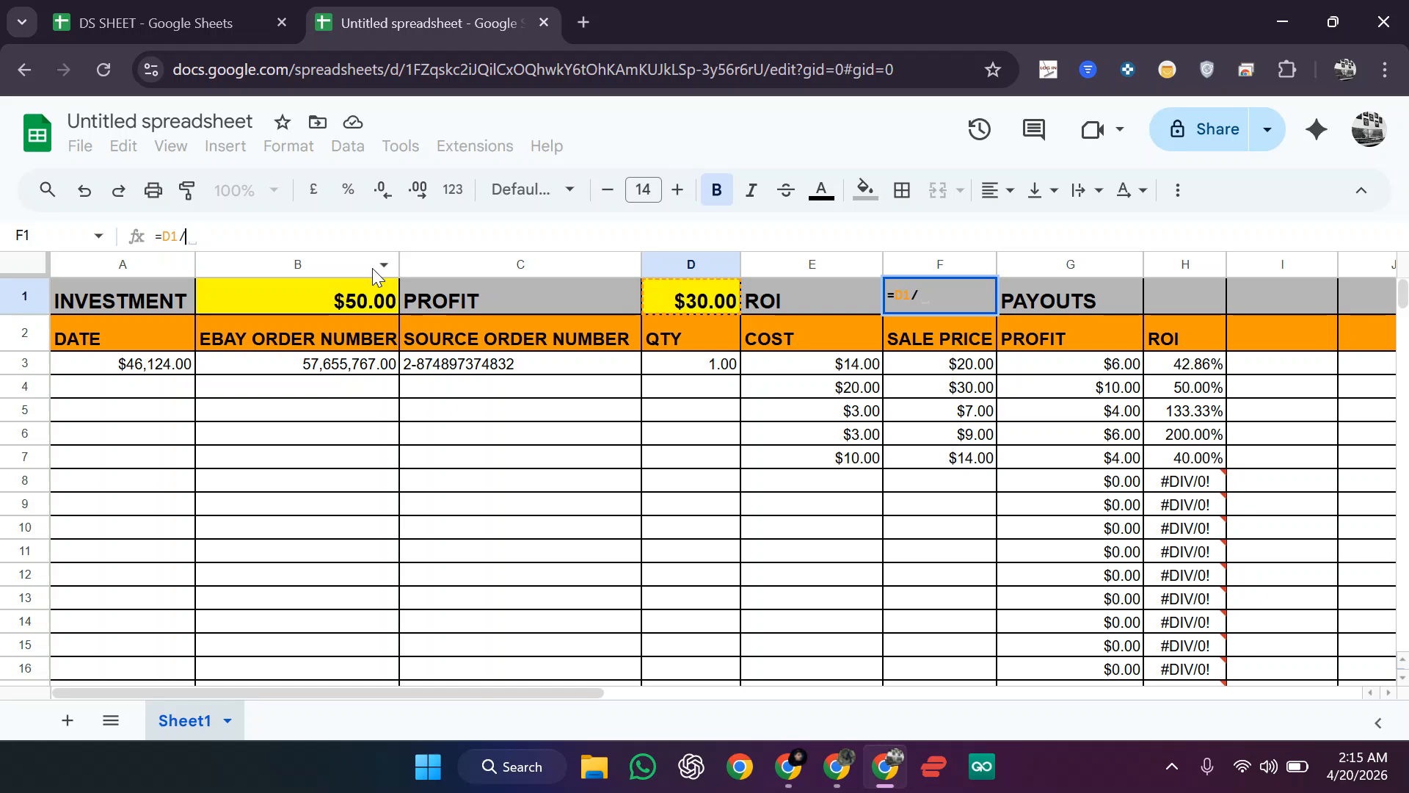
click(311, 288)
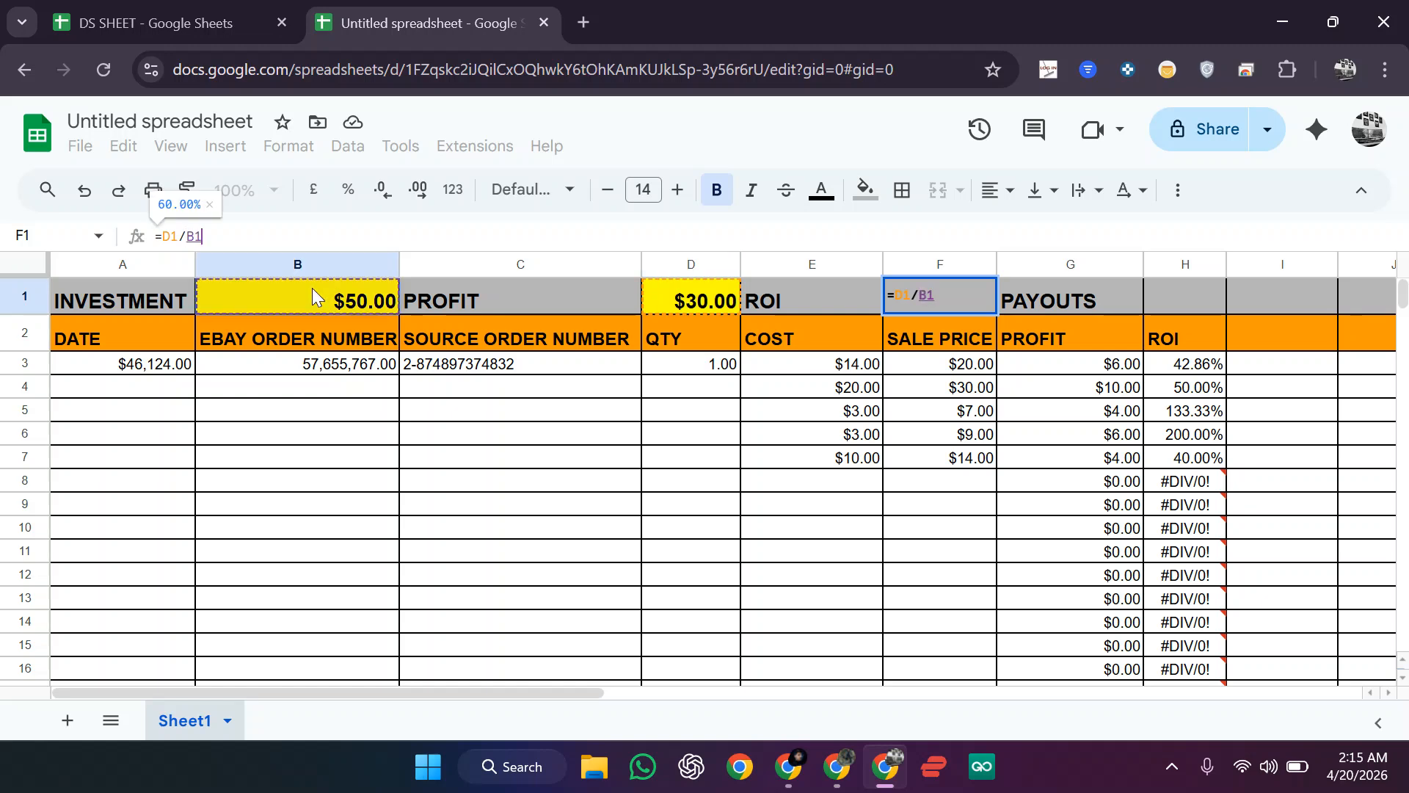
key(Return)
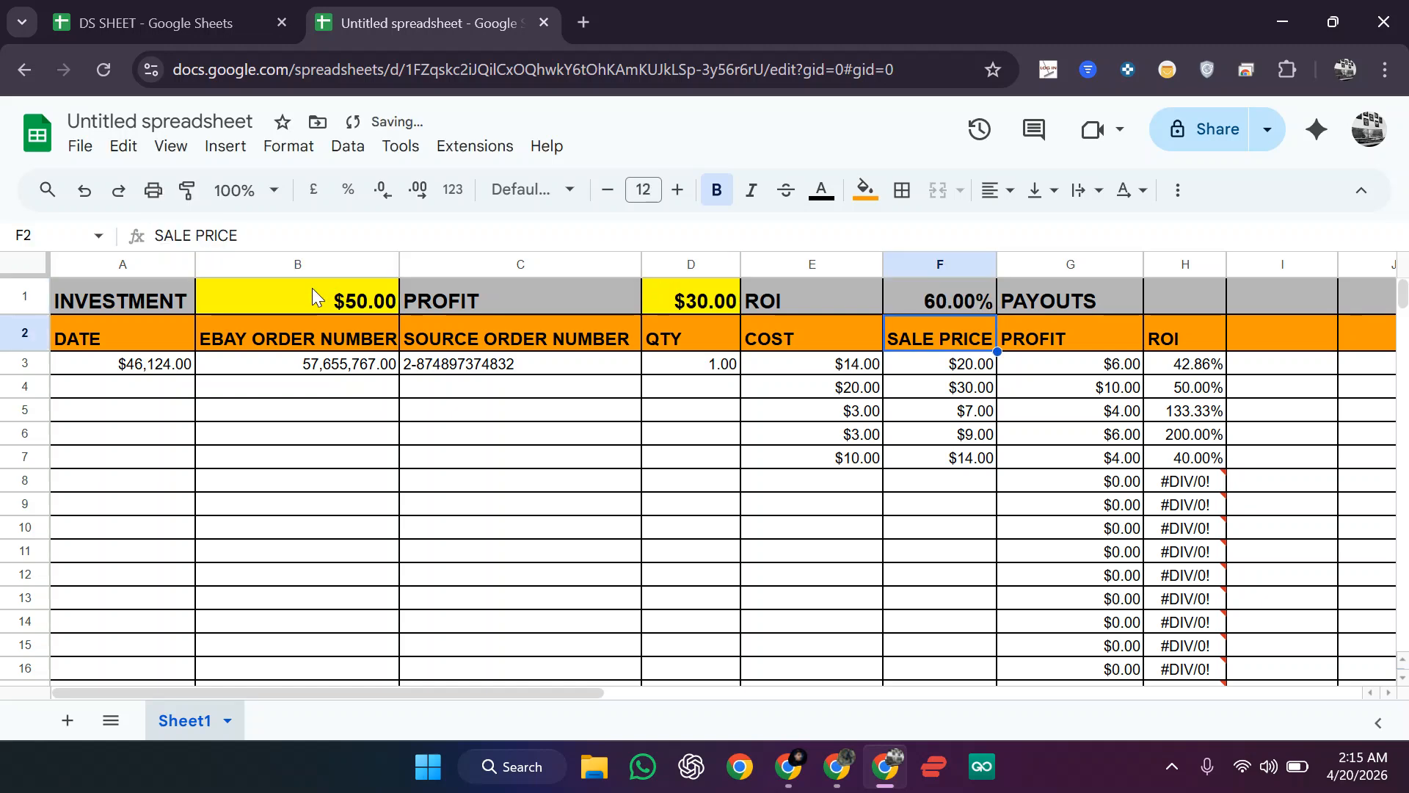
click(937, 298)
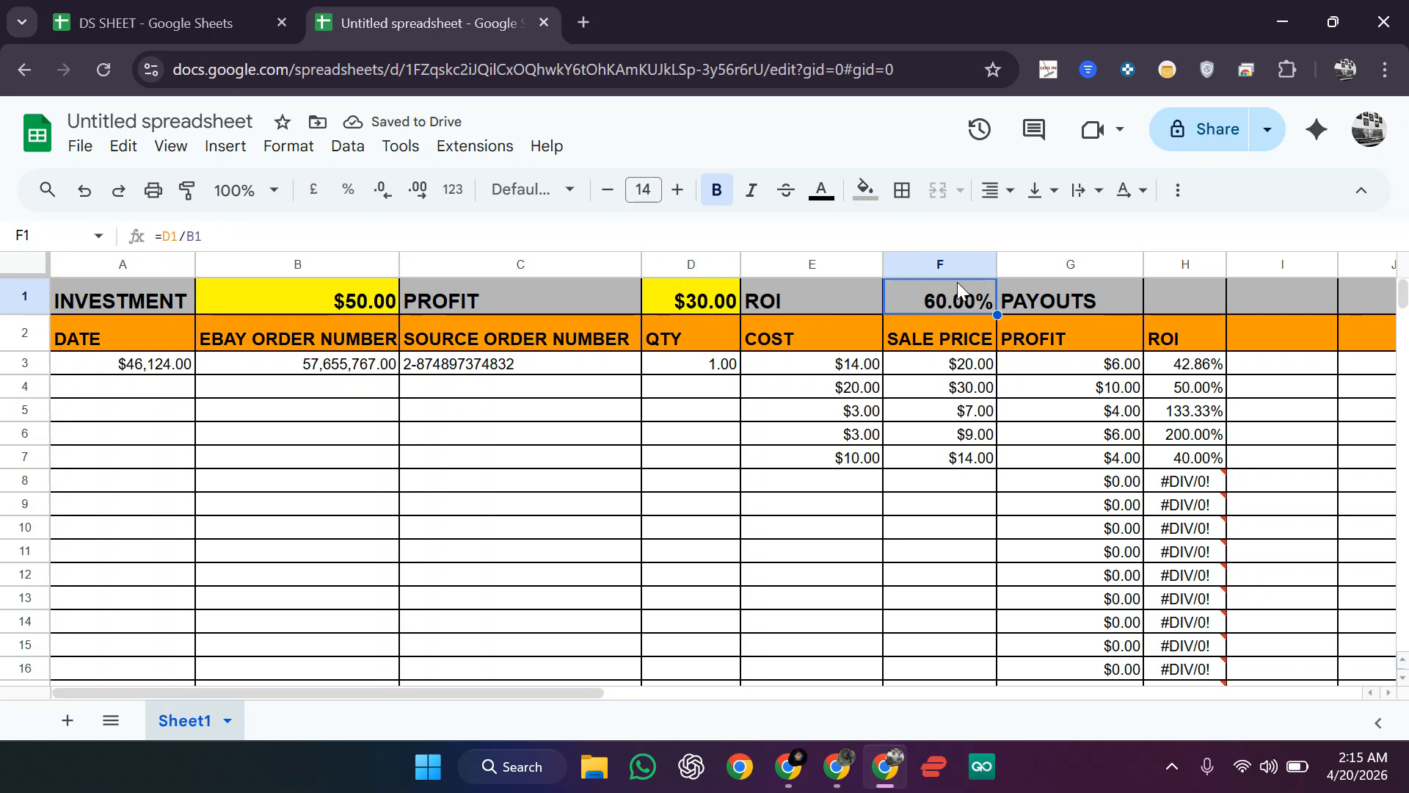
Step: Widen column H slightly and check the sum of the sale prices
drag(994, 263, 999, 262)
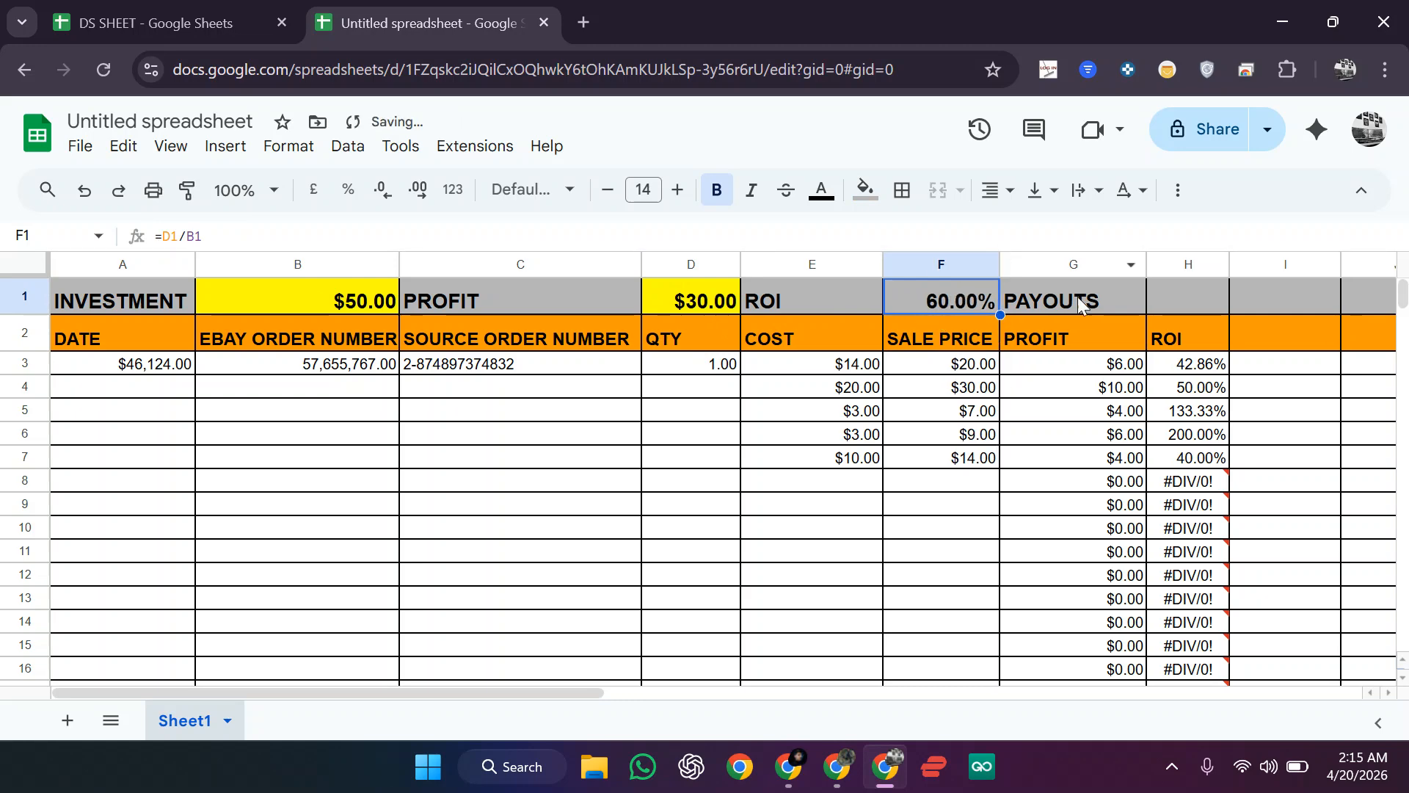
drag(1230, 263, 1252, 263)
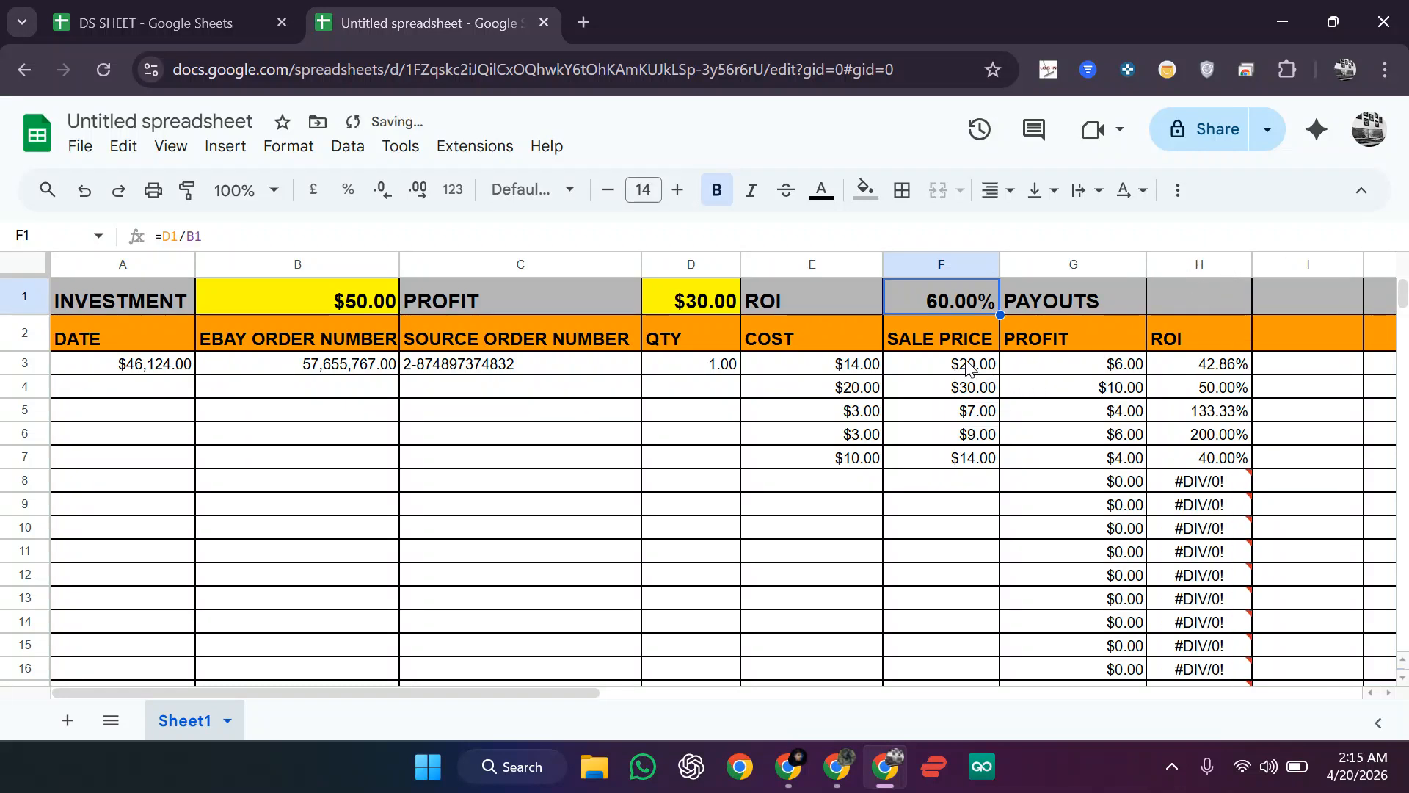
drag(990, 373, 976, 434)
Step: Enter =SUM(G3:G999) in the payouts total cell H1
click(1189, 301)
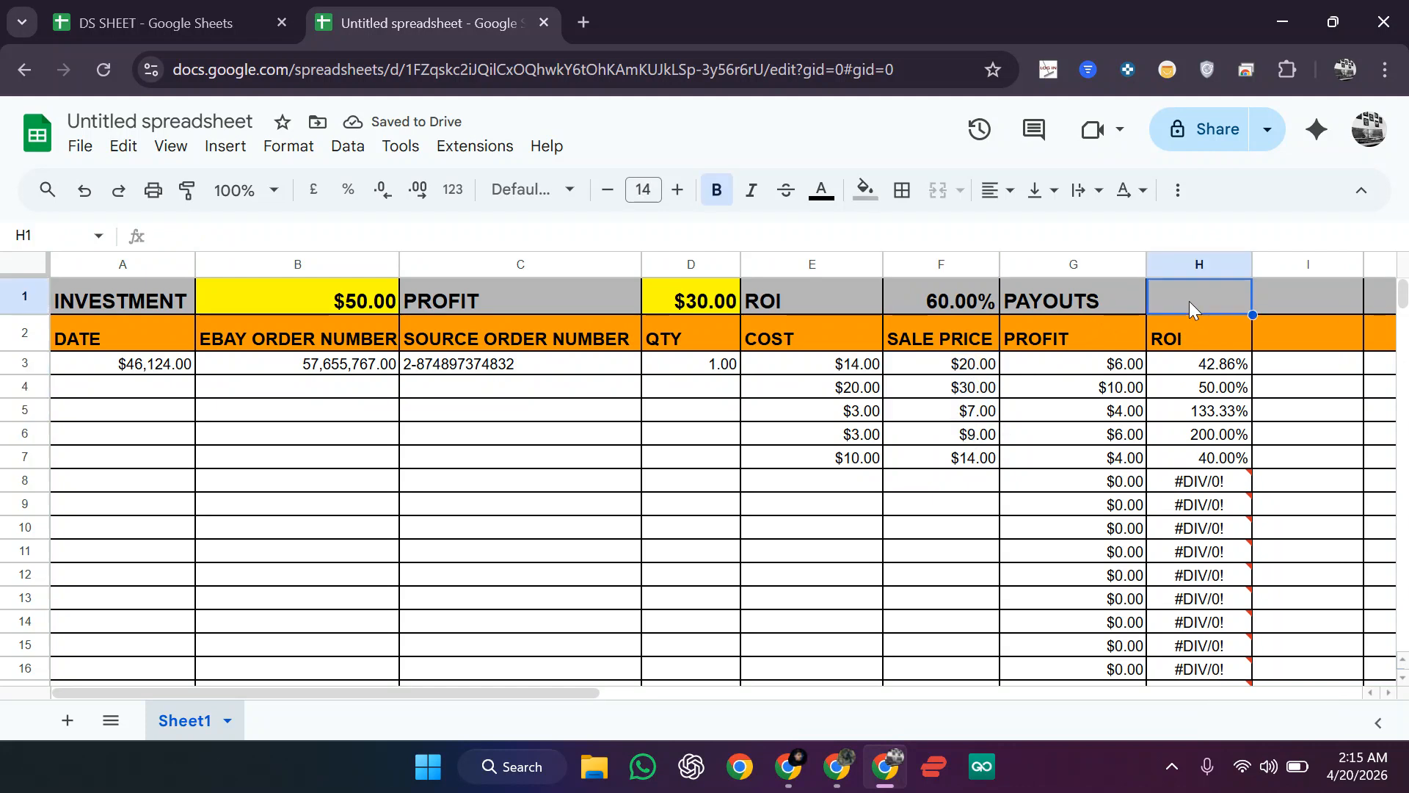
text(=)
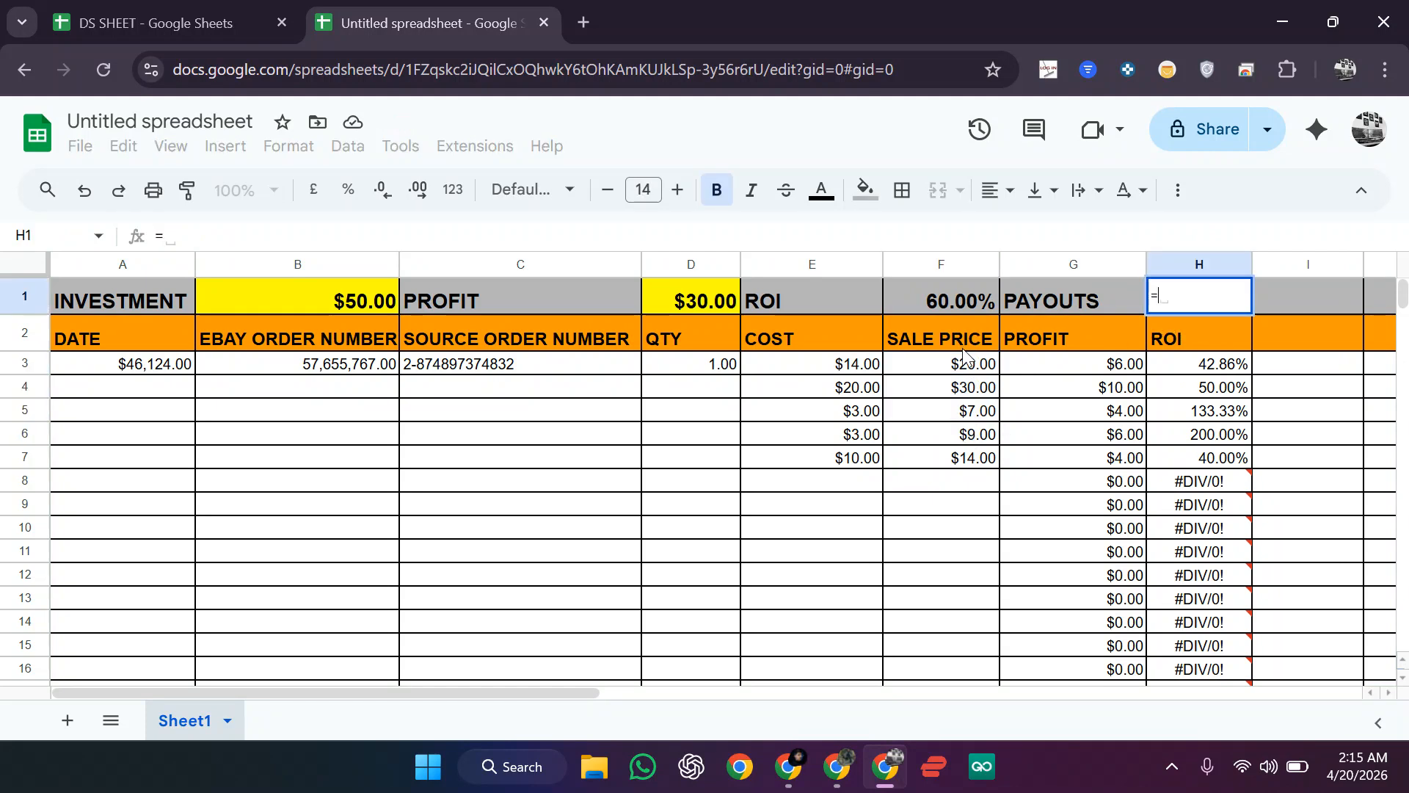
text(SUM)
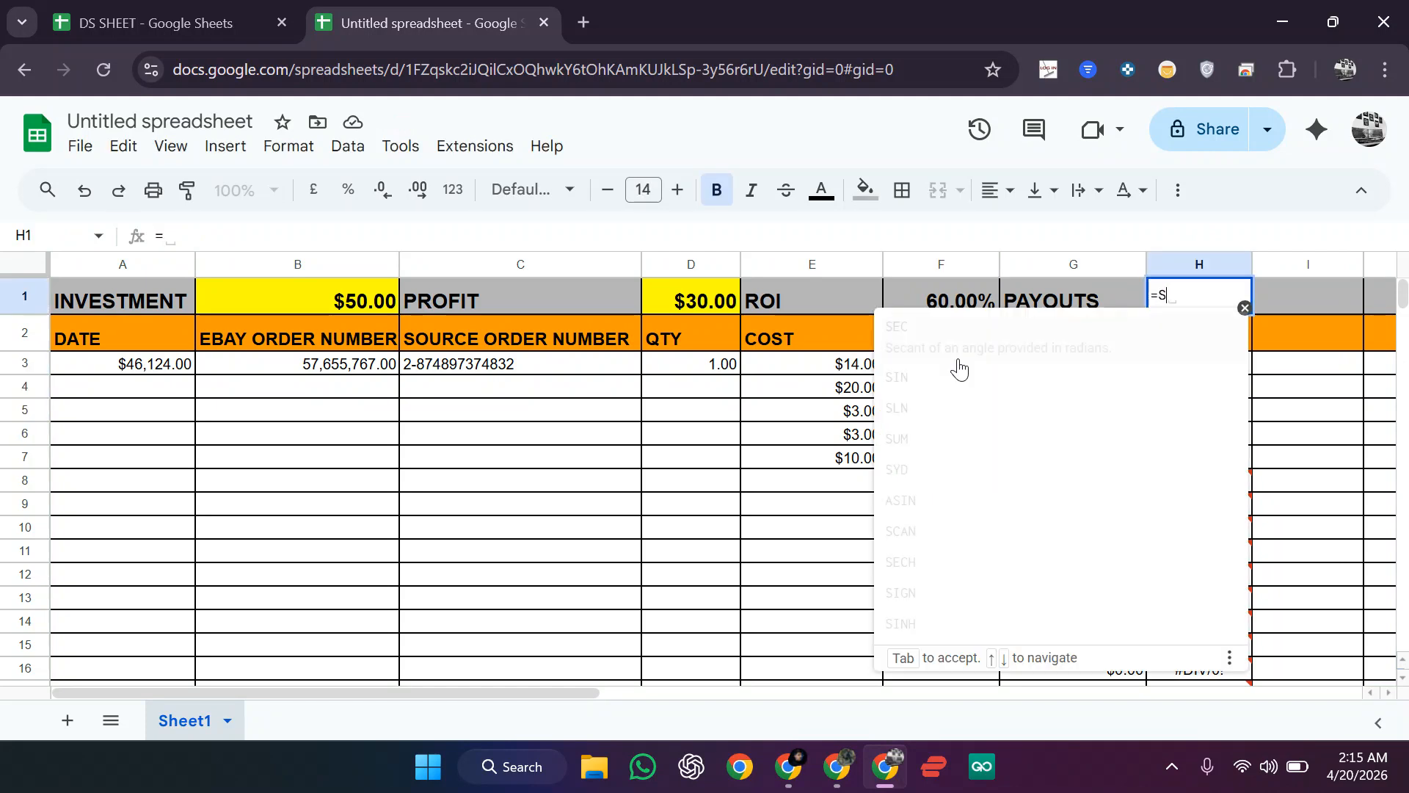
key(BackSpace)
key(BackSpace)
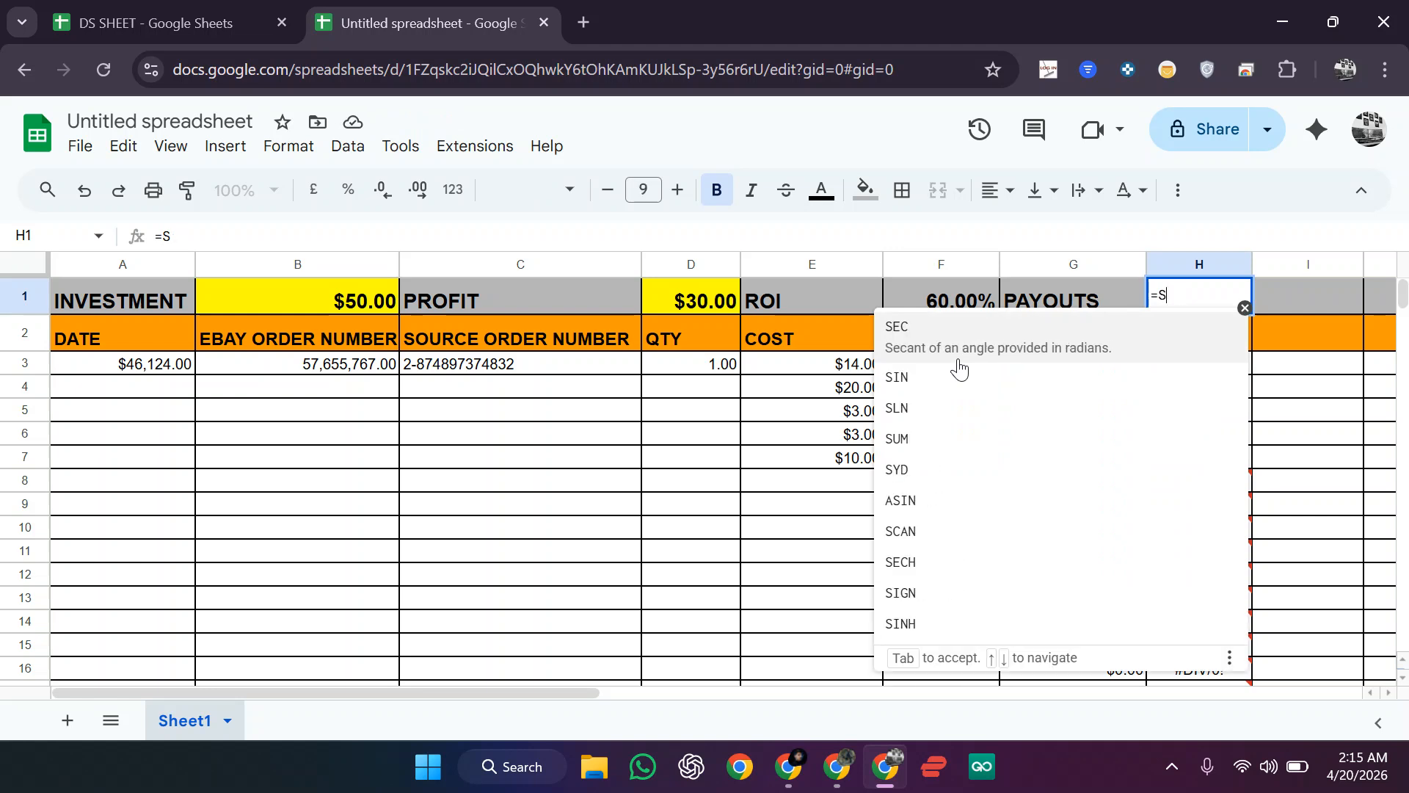
text(UM)
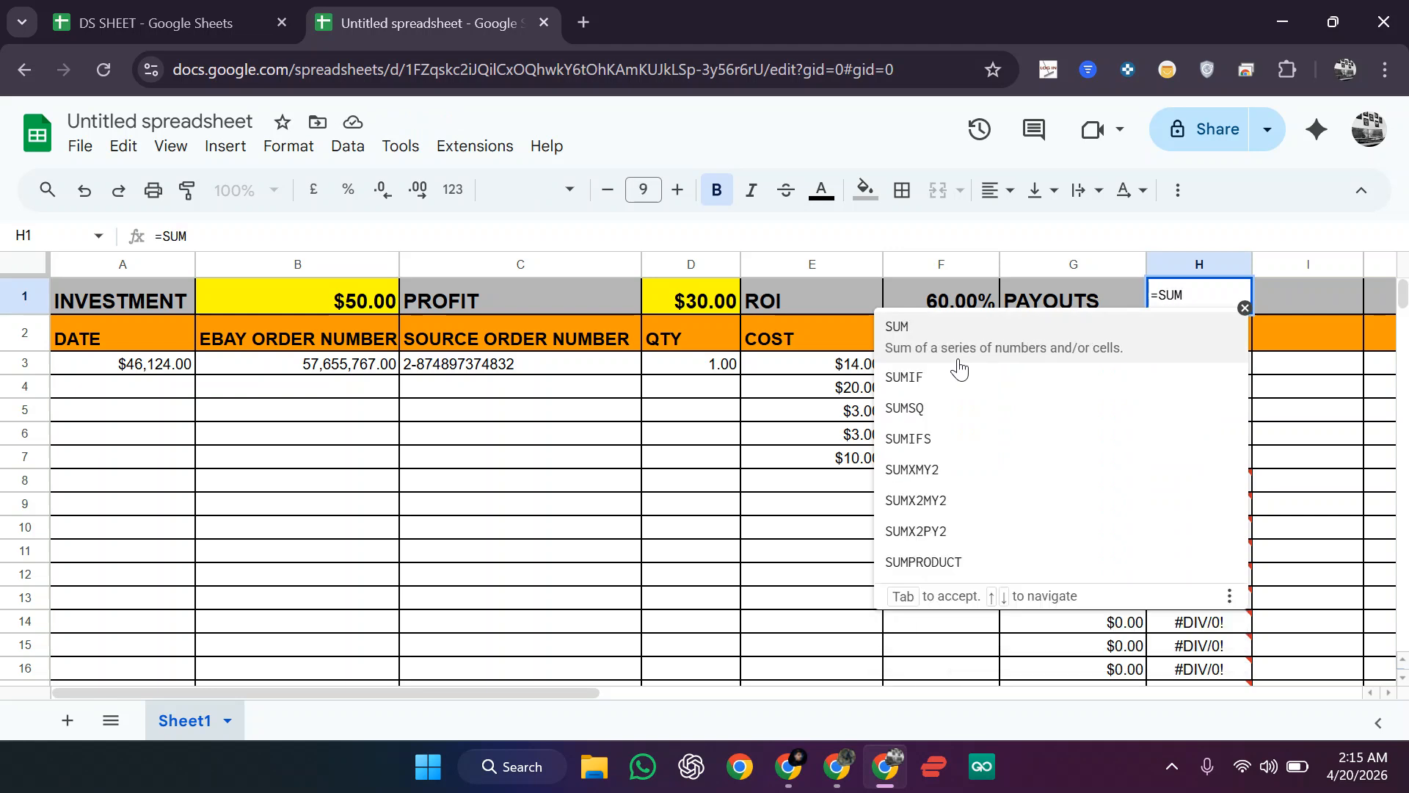
text(()
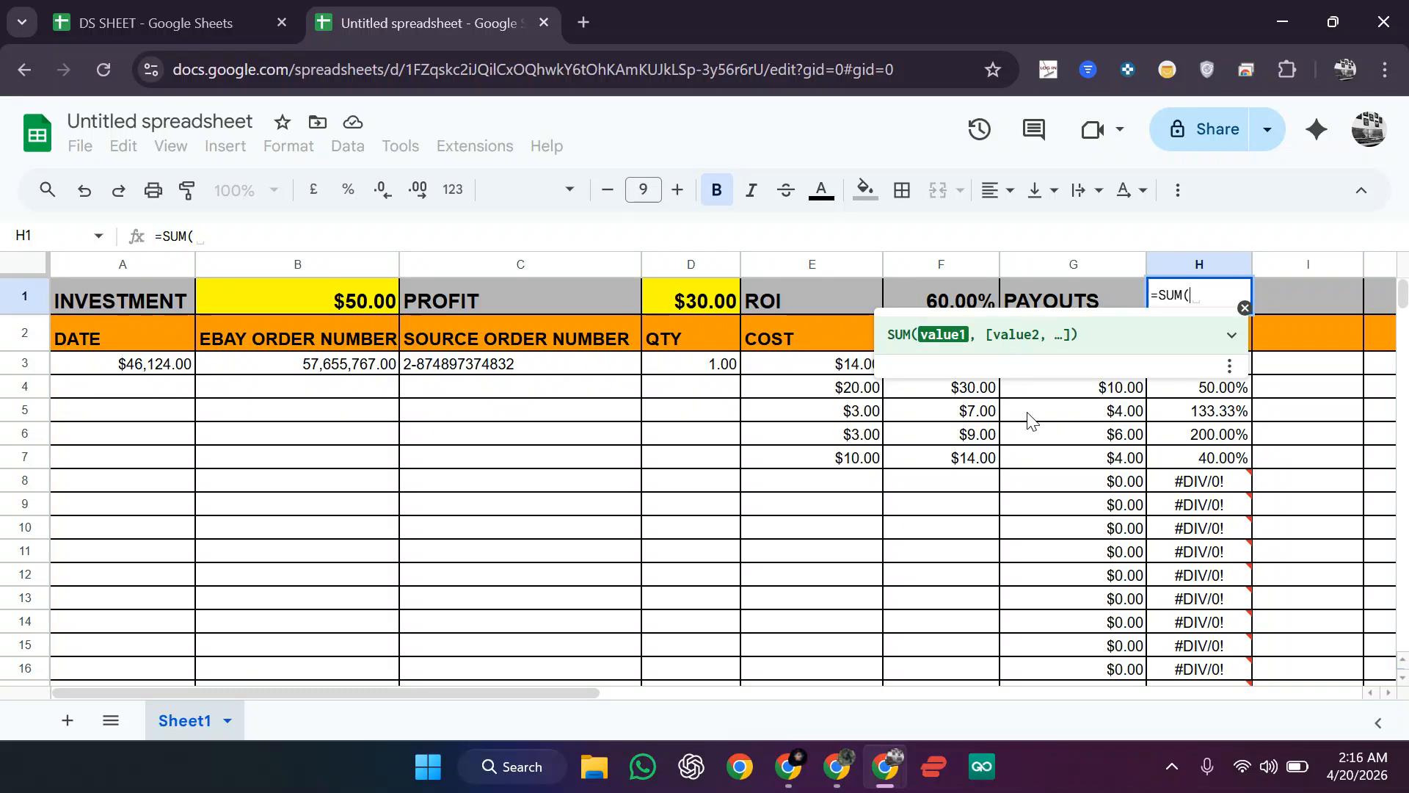
text(G3)
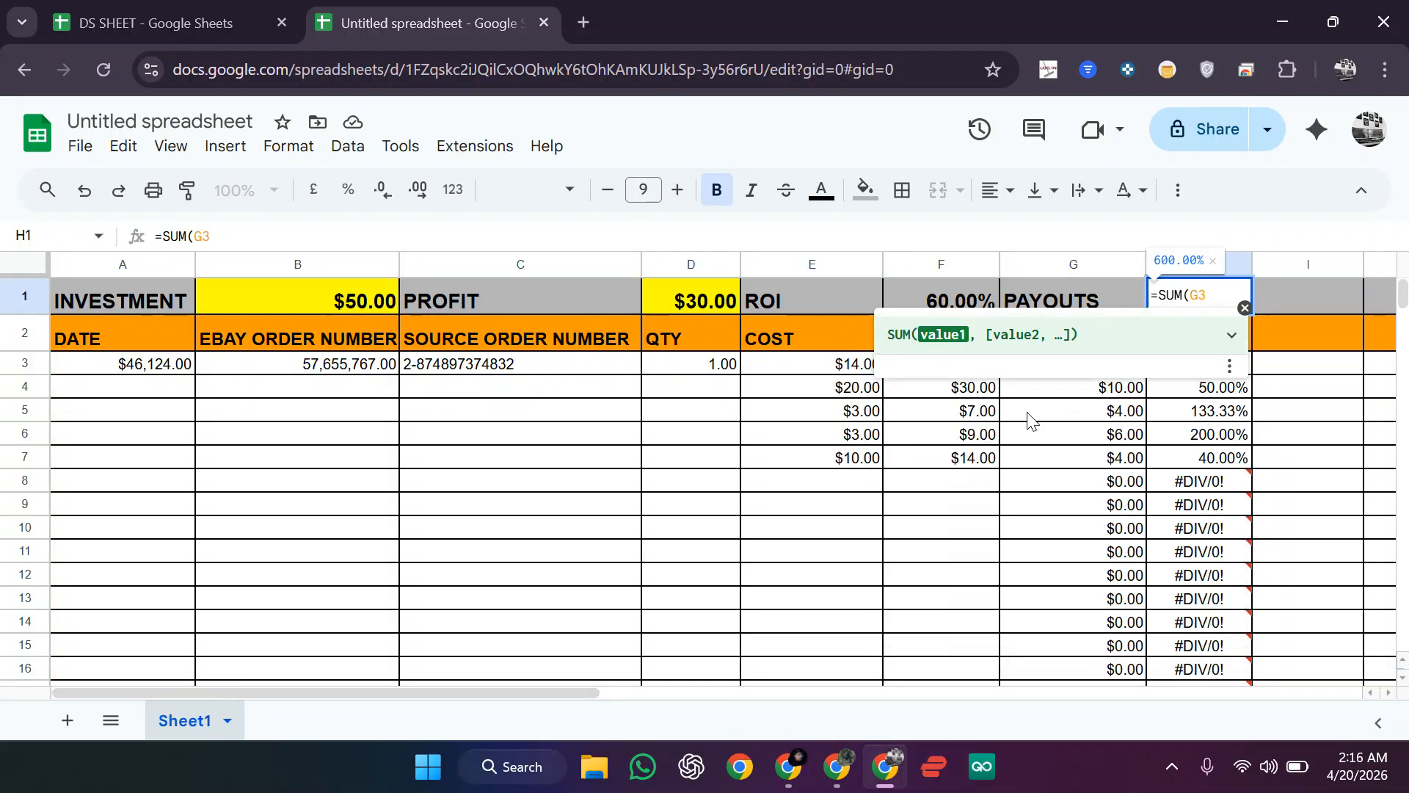
text(:)
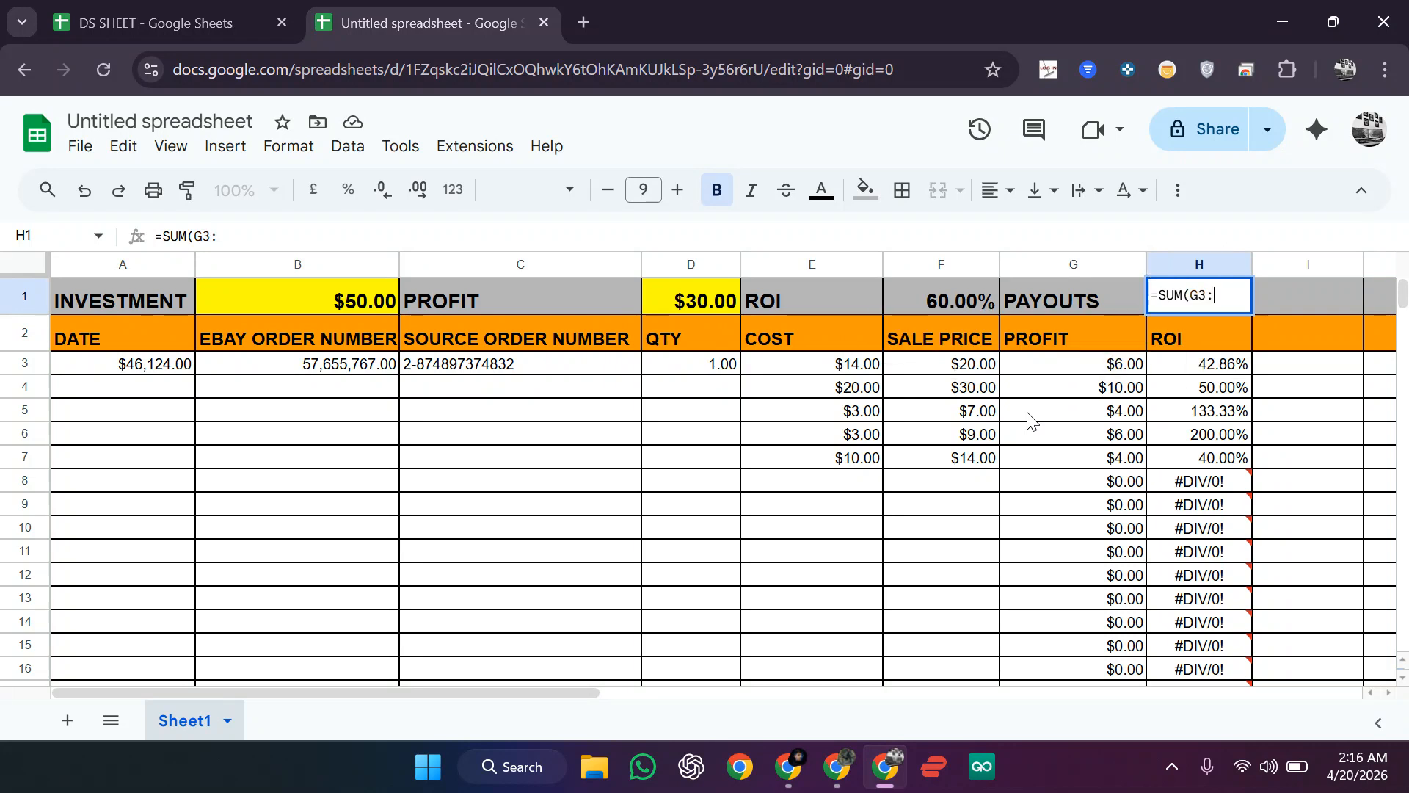
text(G99)
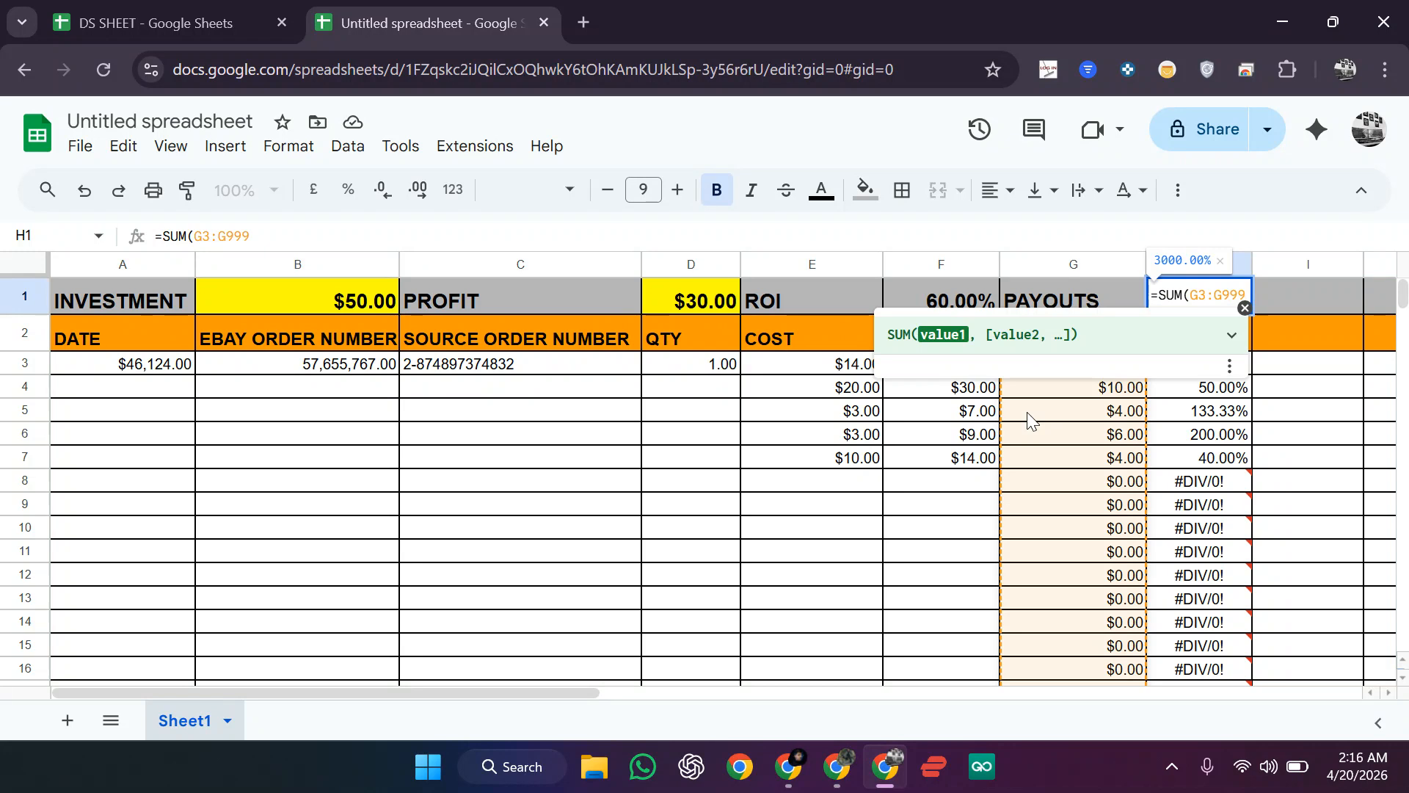
text(9))
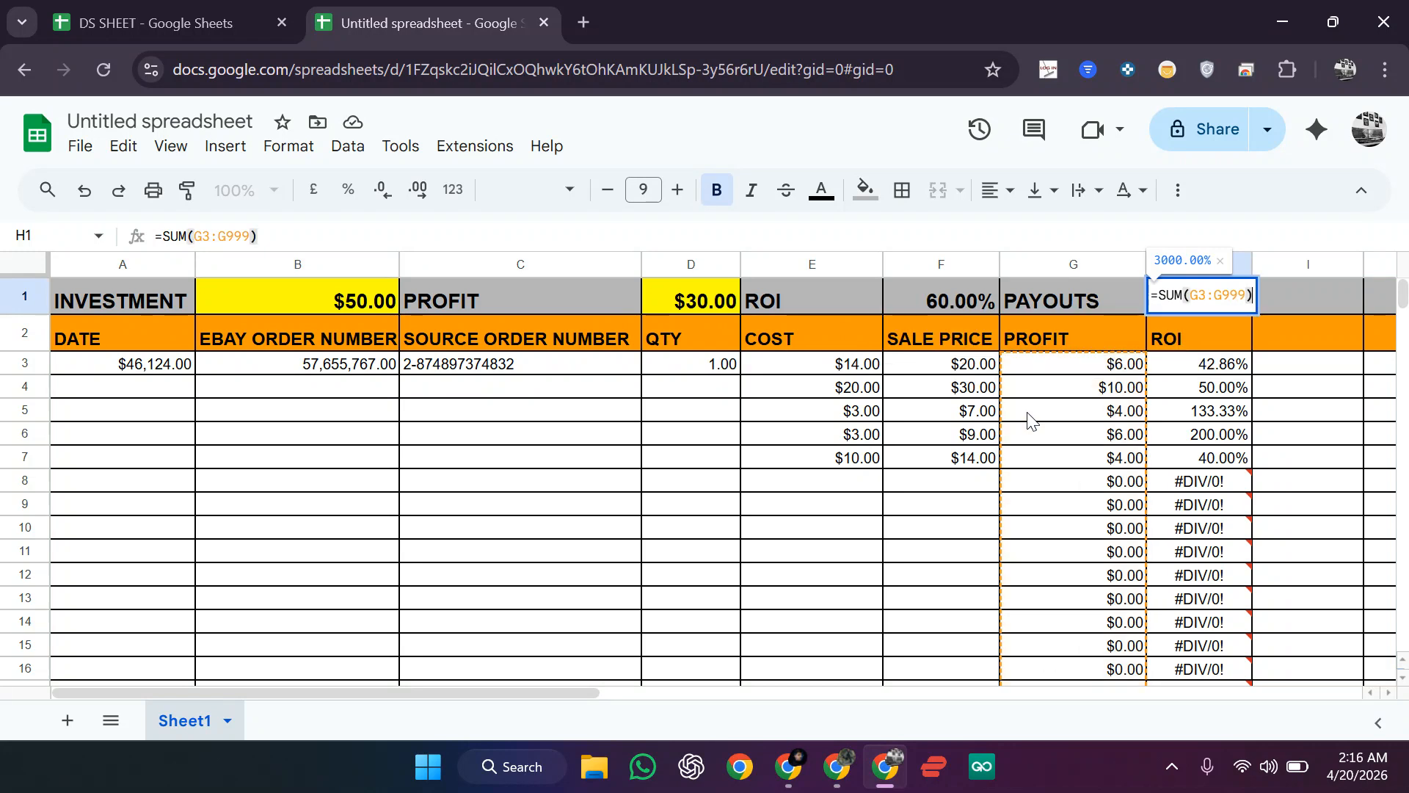
key(Return)
Step: Correct H1's formula to =SUM(F3:F999) to total the sale prices
click(1183, 303)
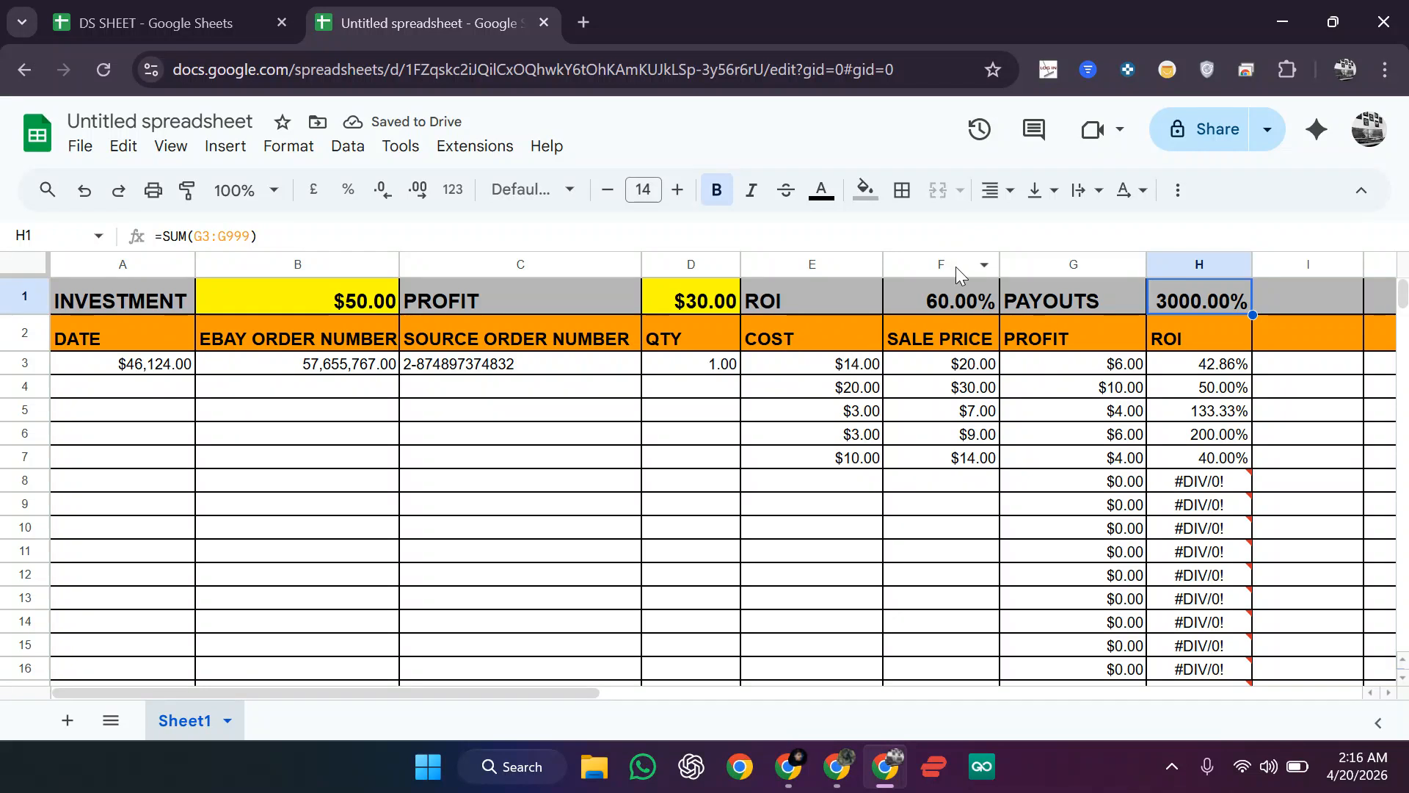
click(203, 237)
key(BackSpace)
text(F)
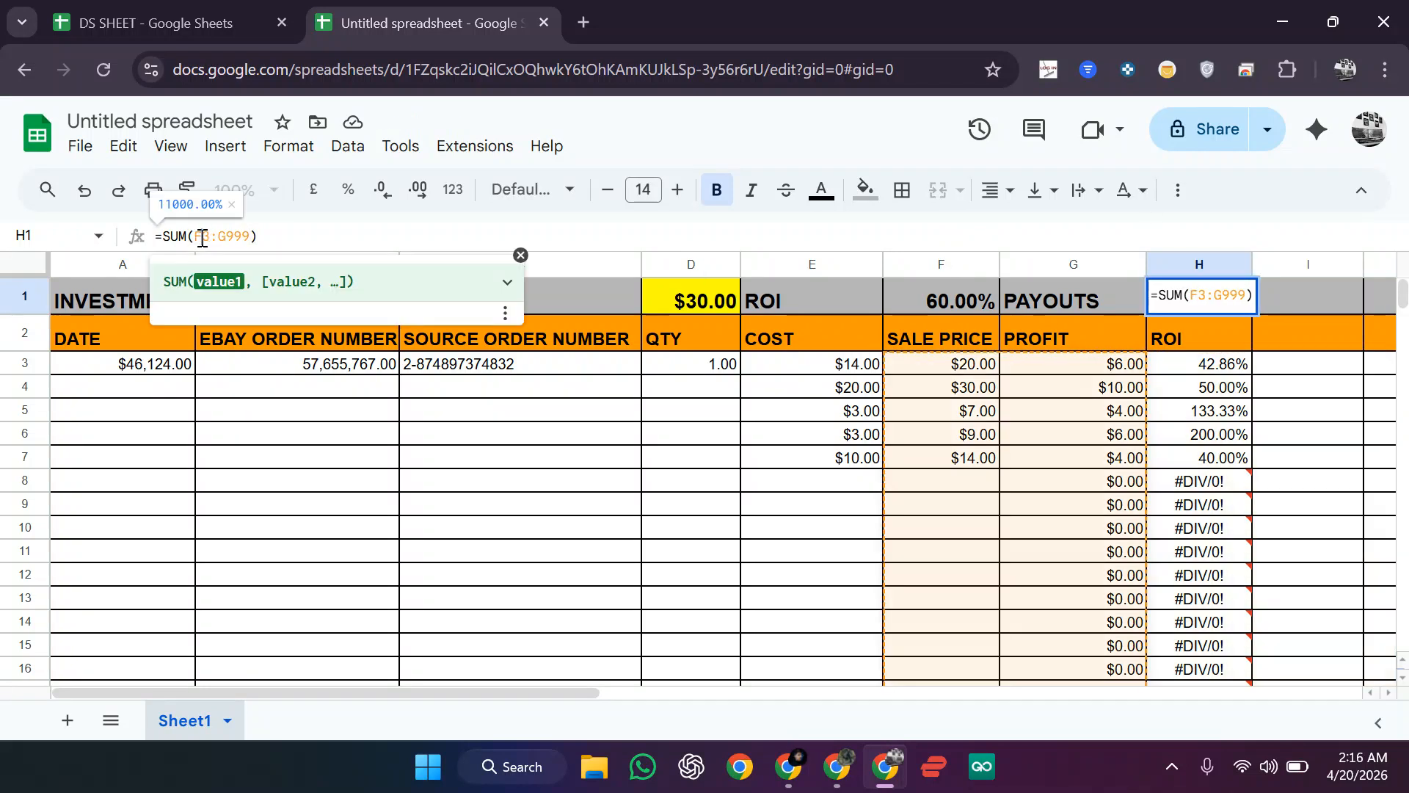
key(BackSpace)
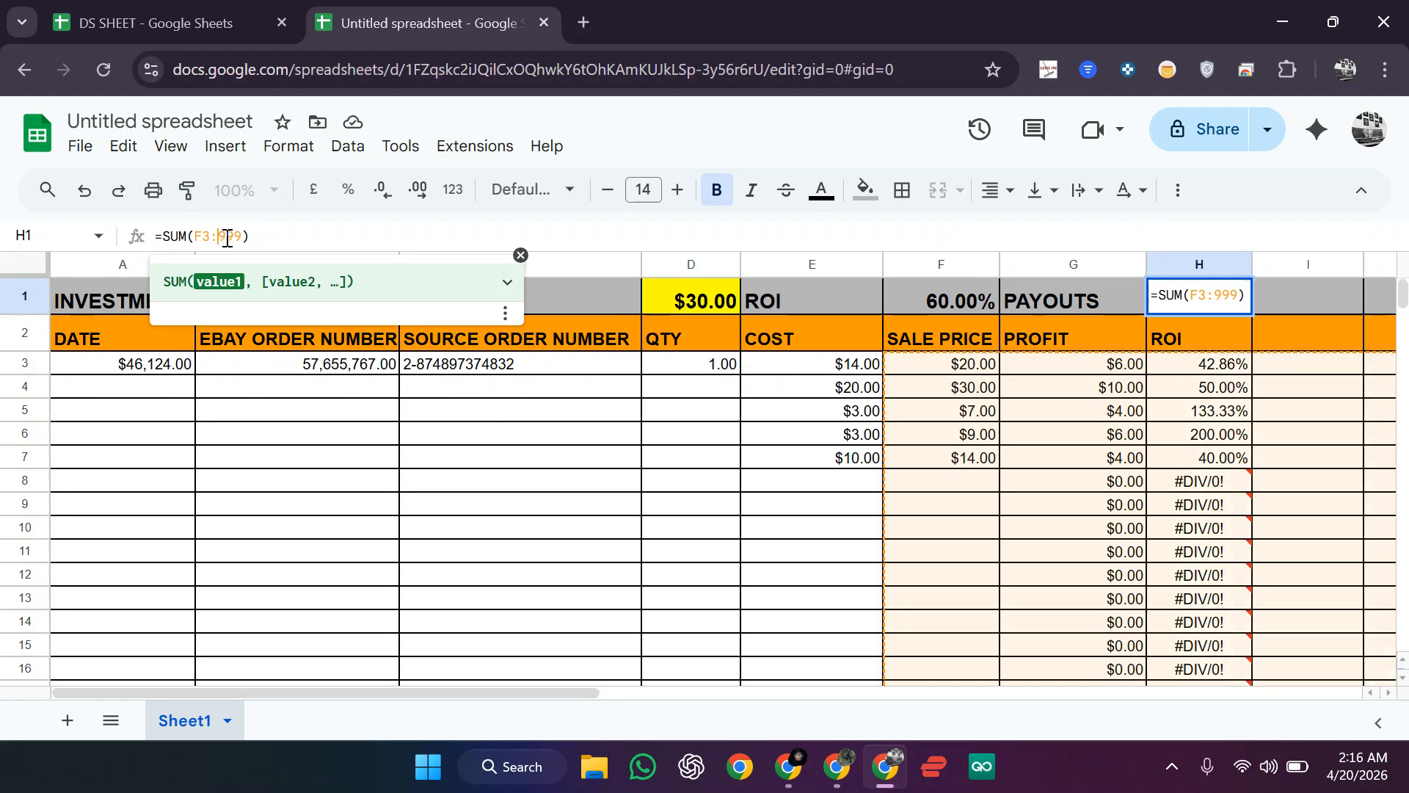
text(F)
key(Return)
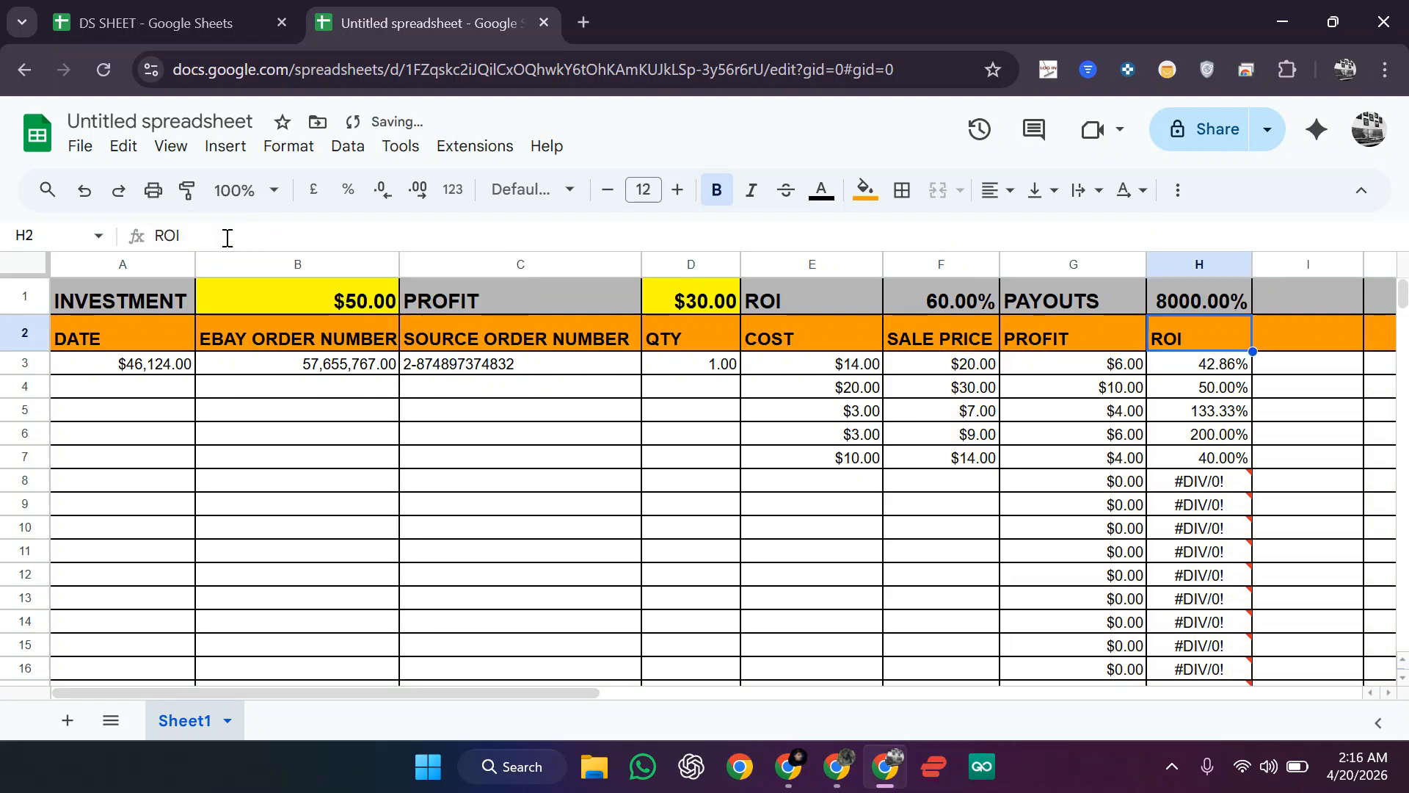
drag(941, 364, 941, 504)
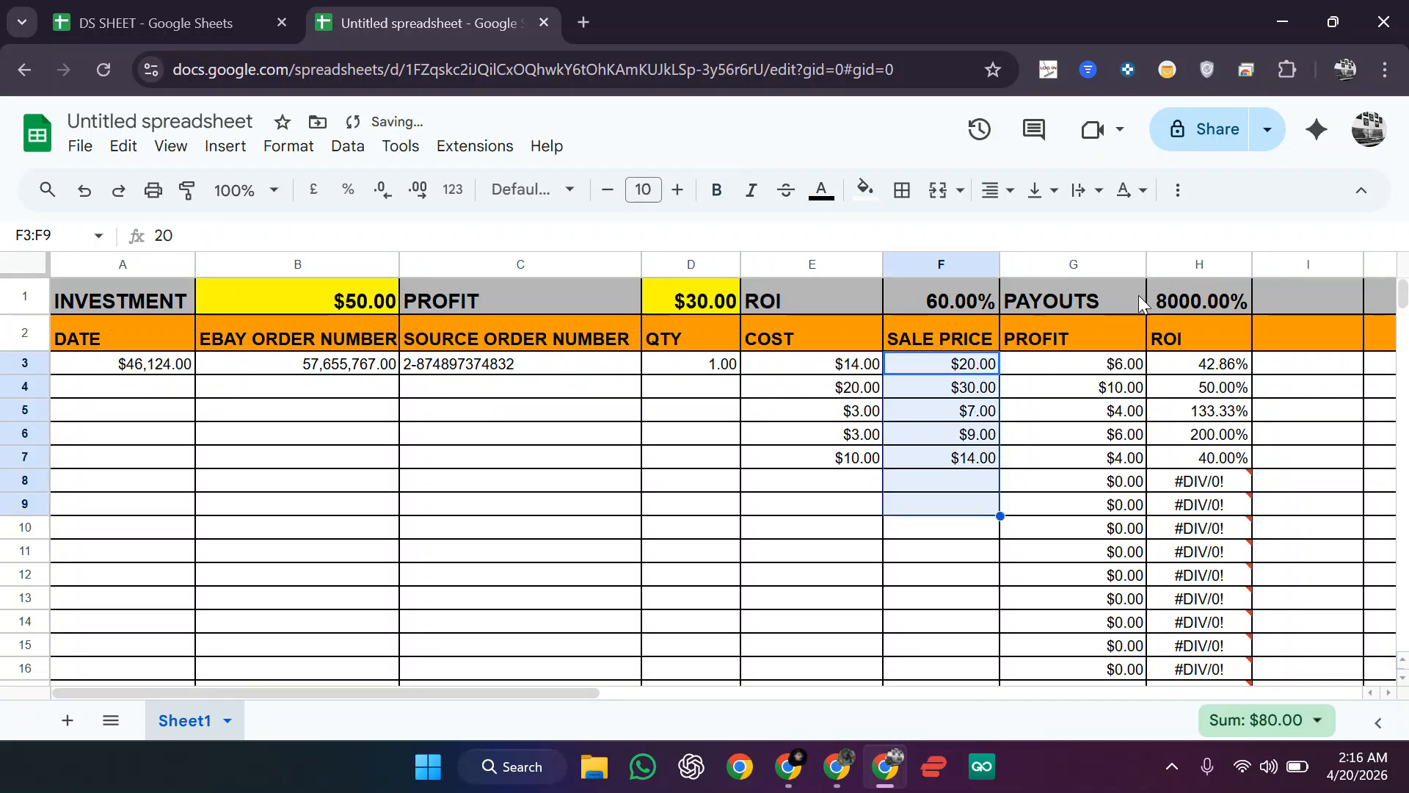
click(1174, 300)
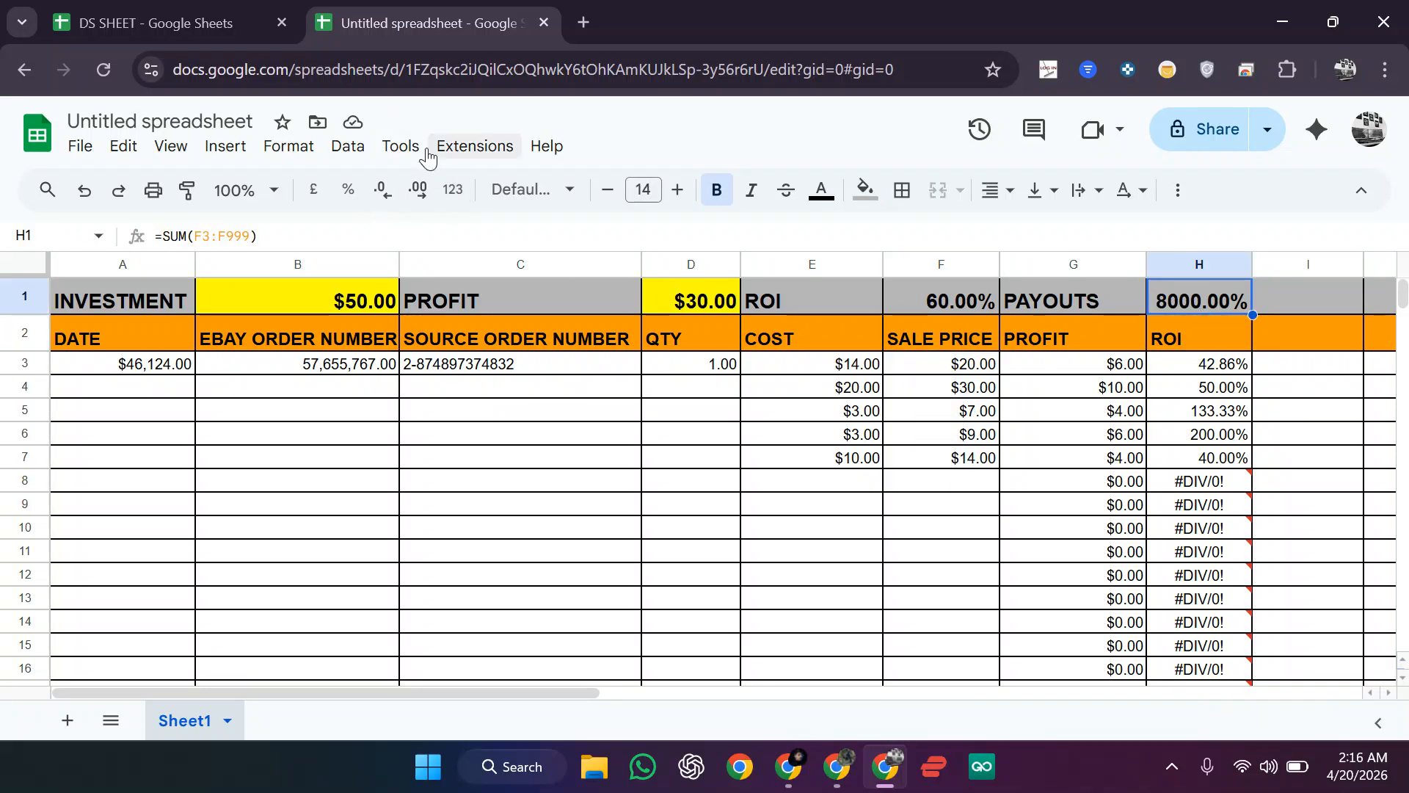
Step: Format the payouts total in H1 as US Dollar so it reads $80.00
click(304, 148)
mouse_move(349, 253)
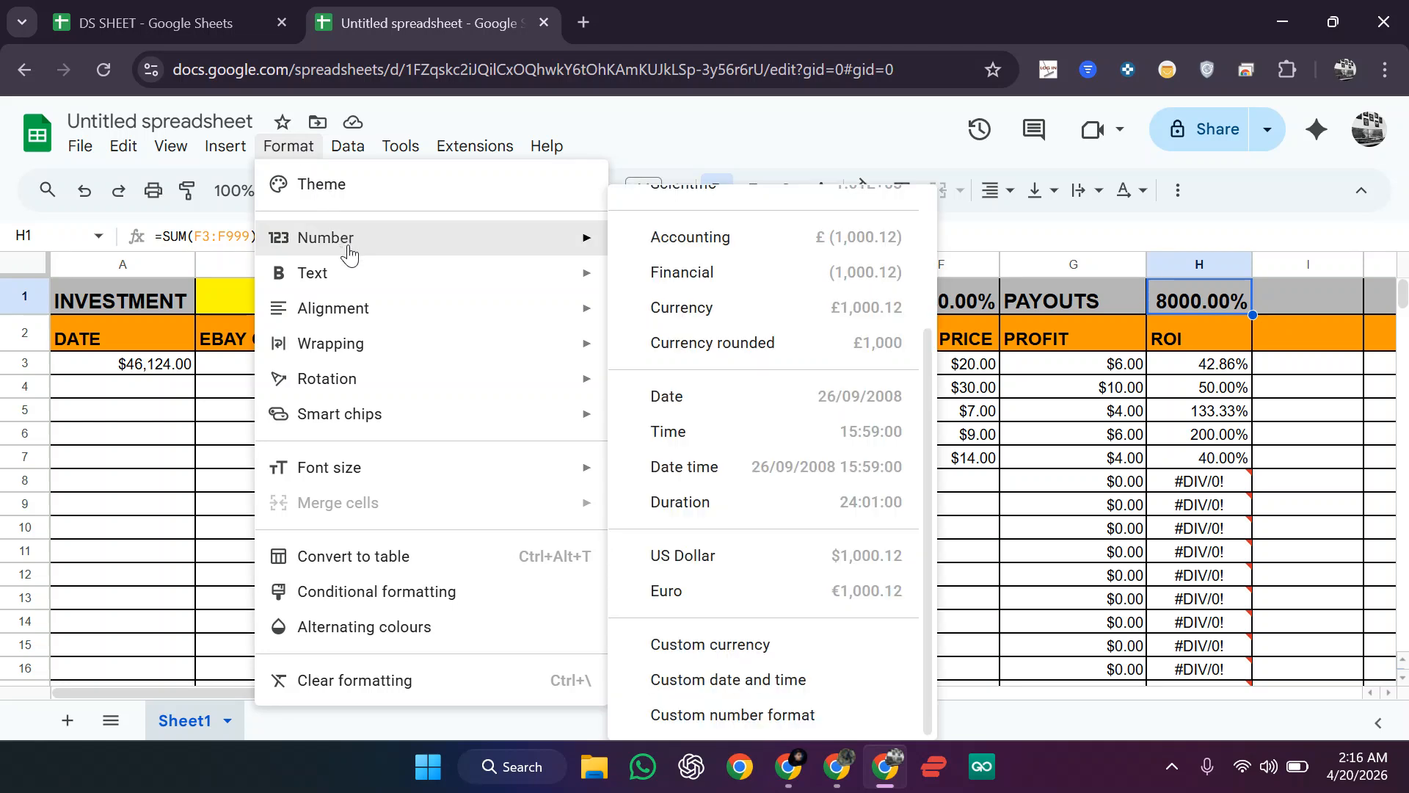
click(724, 556)
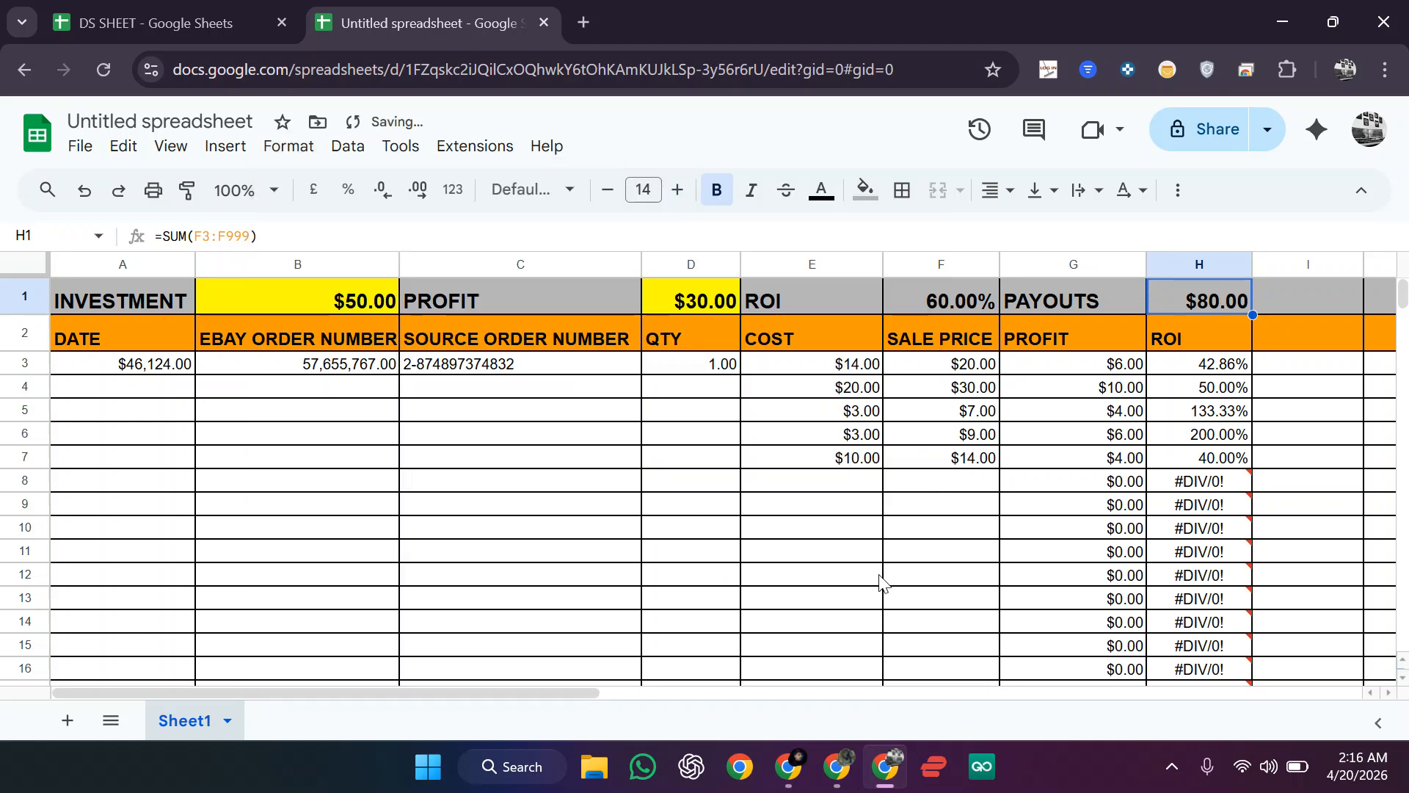
drag(980, 365, 975, 484)
click(975, 485)
click(1204, 301)
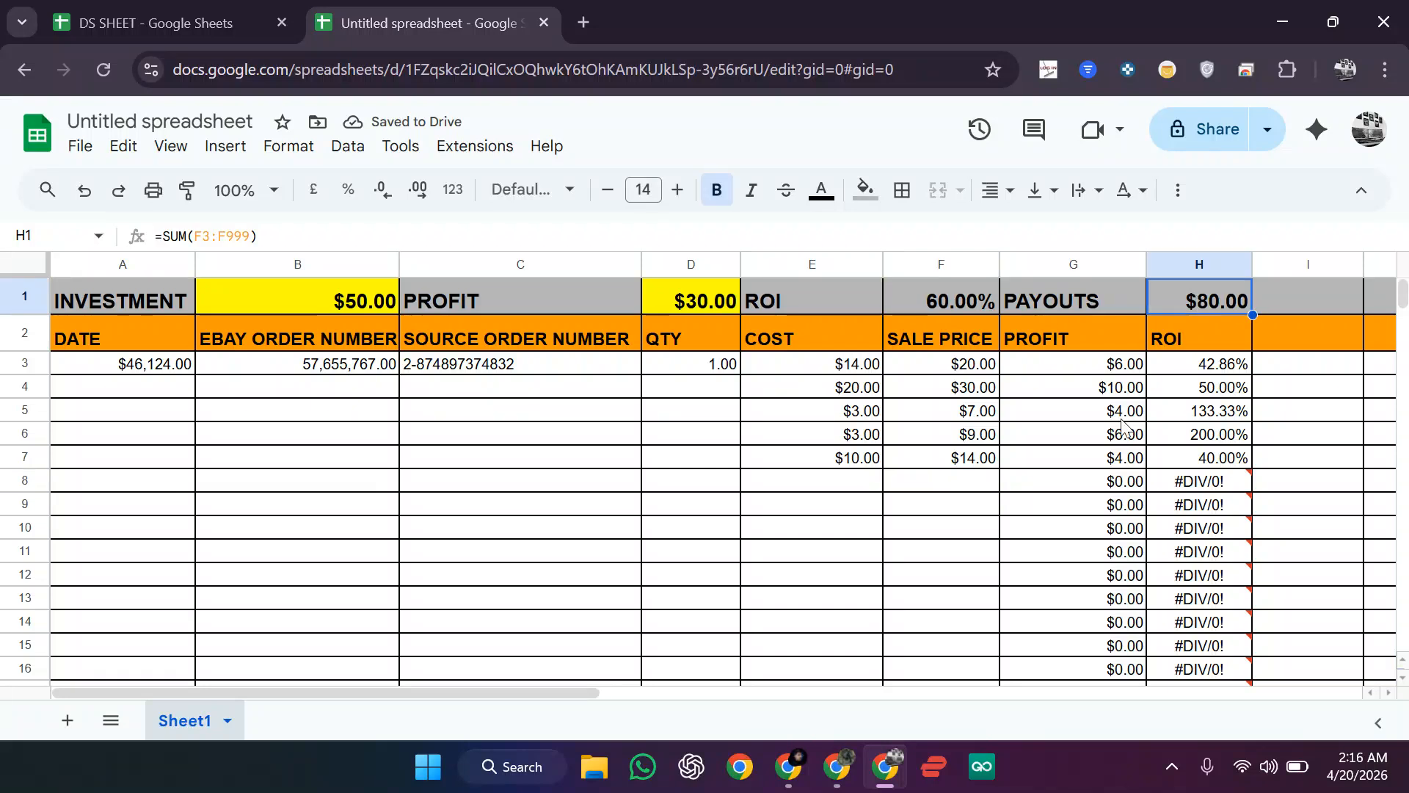
Step: Apply percent format to the ROI summary F1 (60.00%) and review the column H ROI results
click(954, 306)
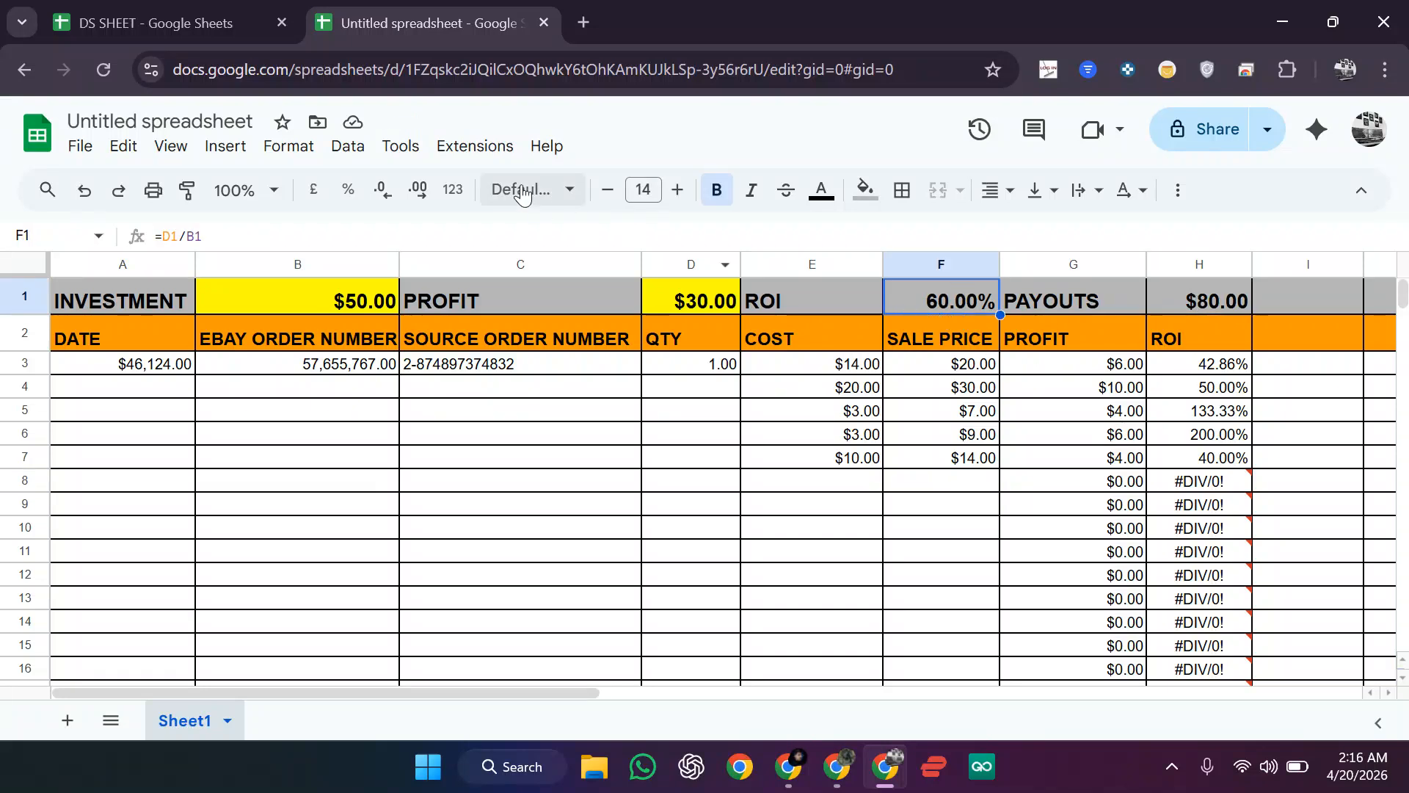
click(353, 194)
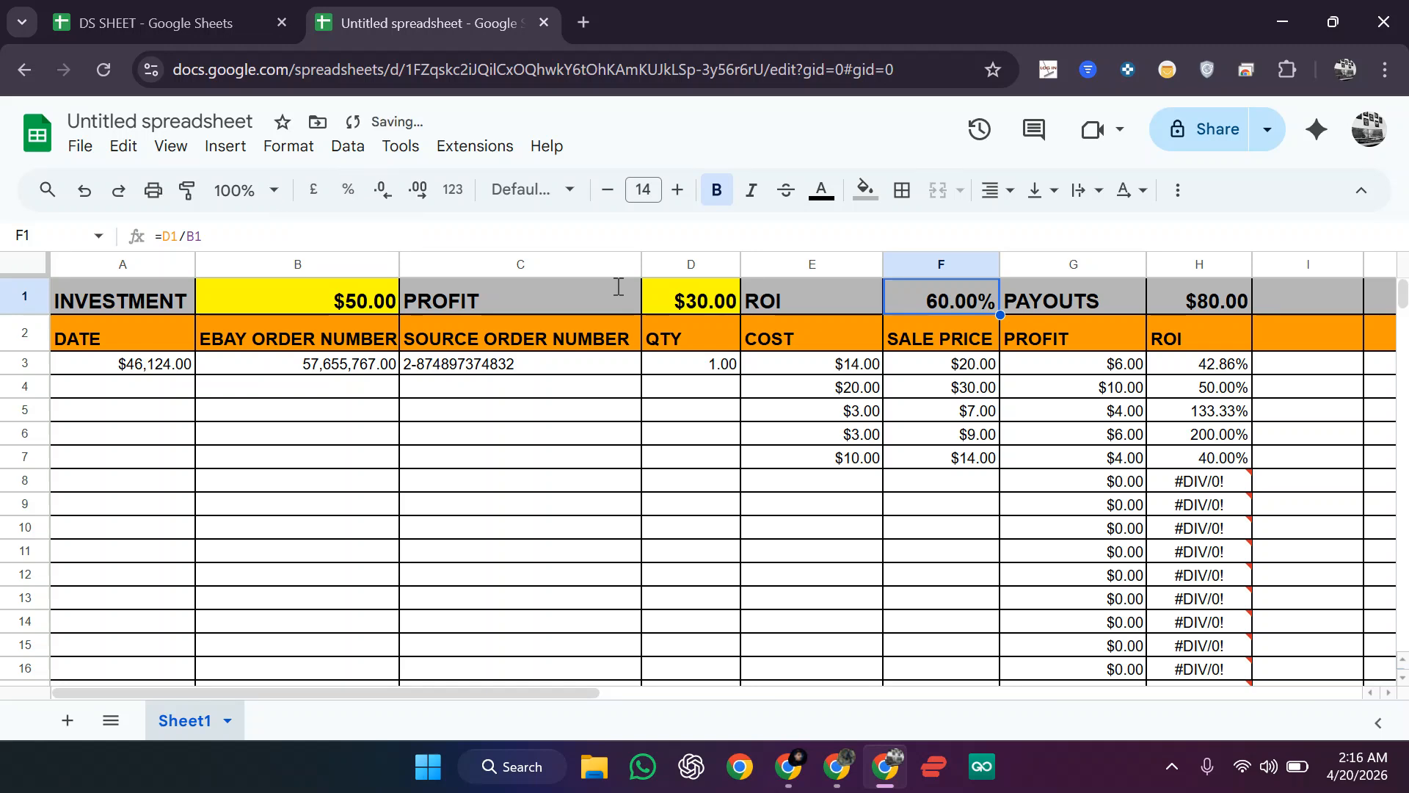
drag(1225, 411, 1226, 583)
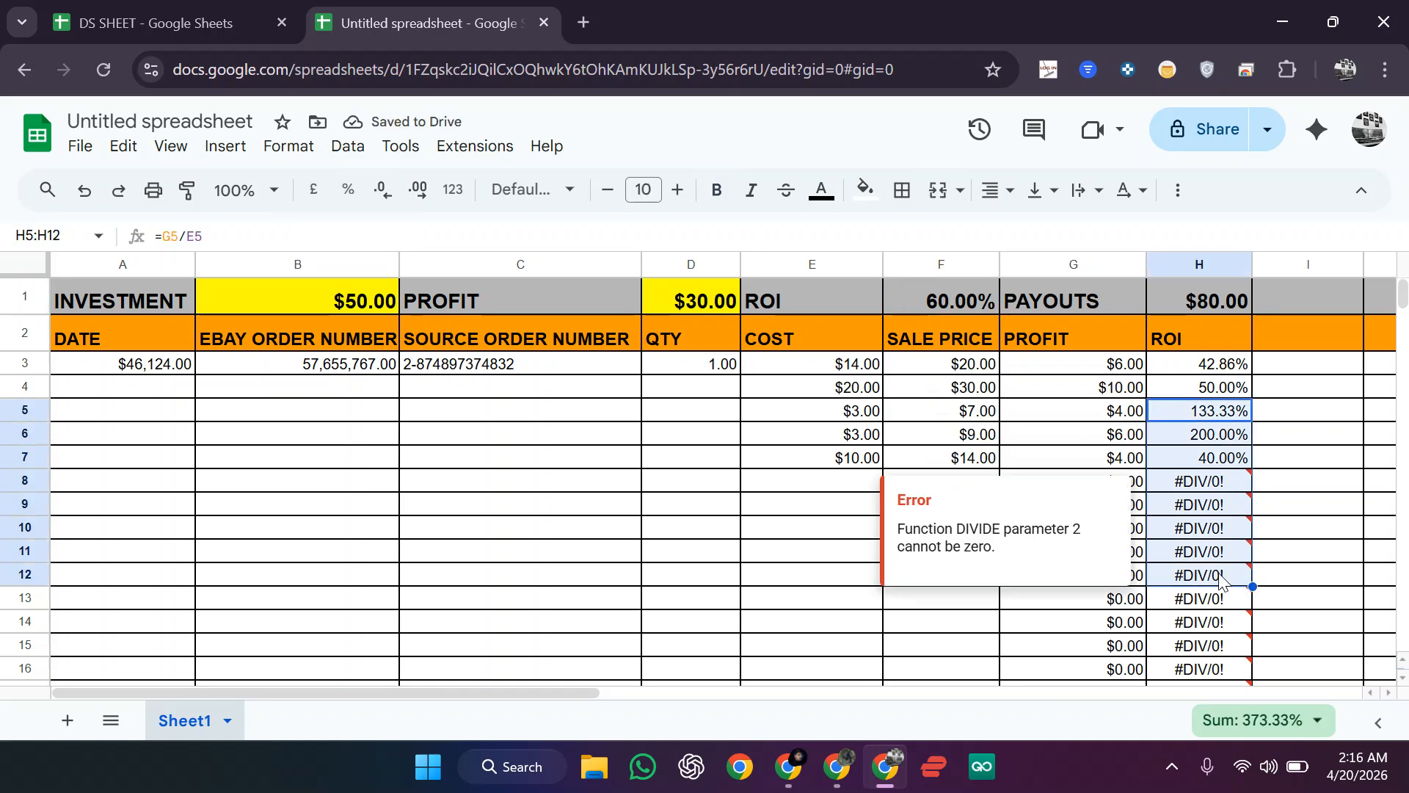
click(1318, 513)
scroll(805, 473, down, 1)
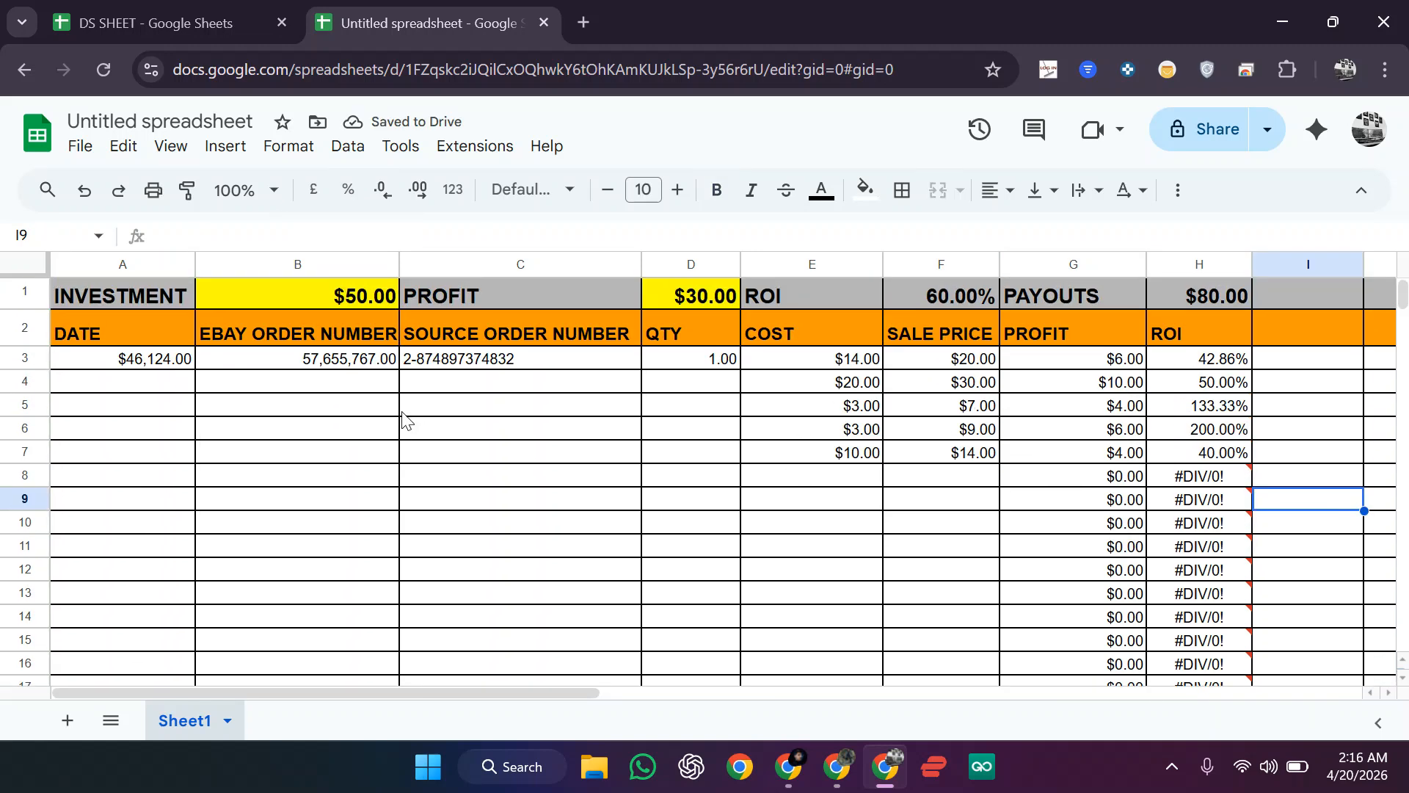
click(145, 367)
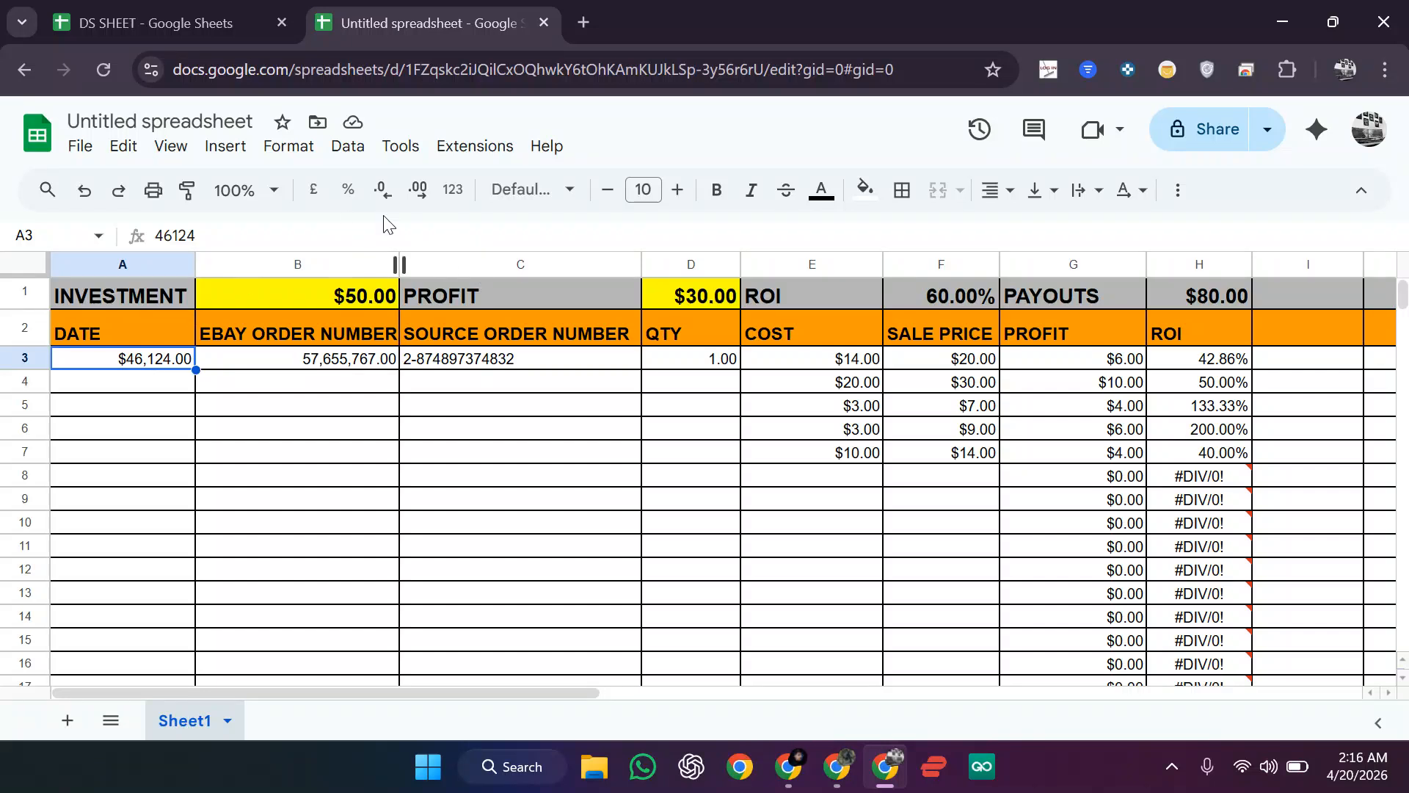
Step: Format A3 as a plain Number and replace its 46124 value with 12
click(312, 149)
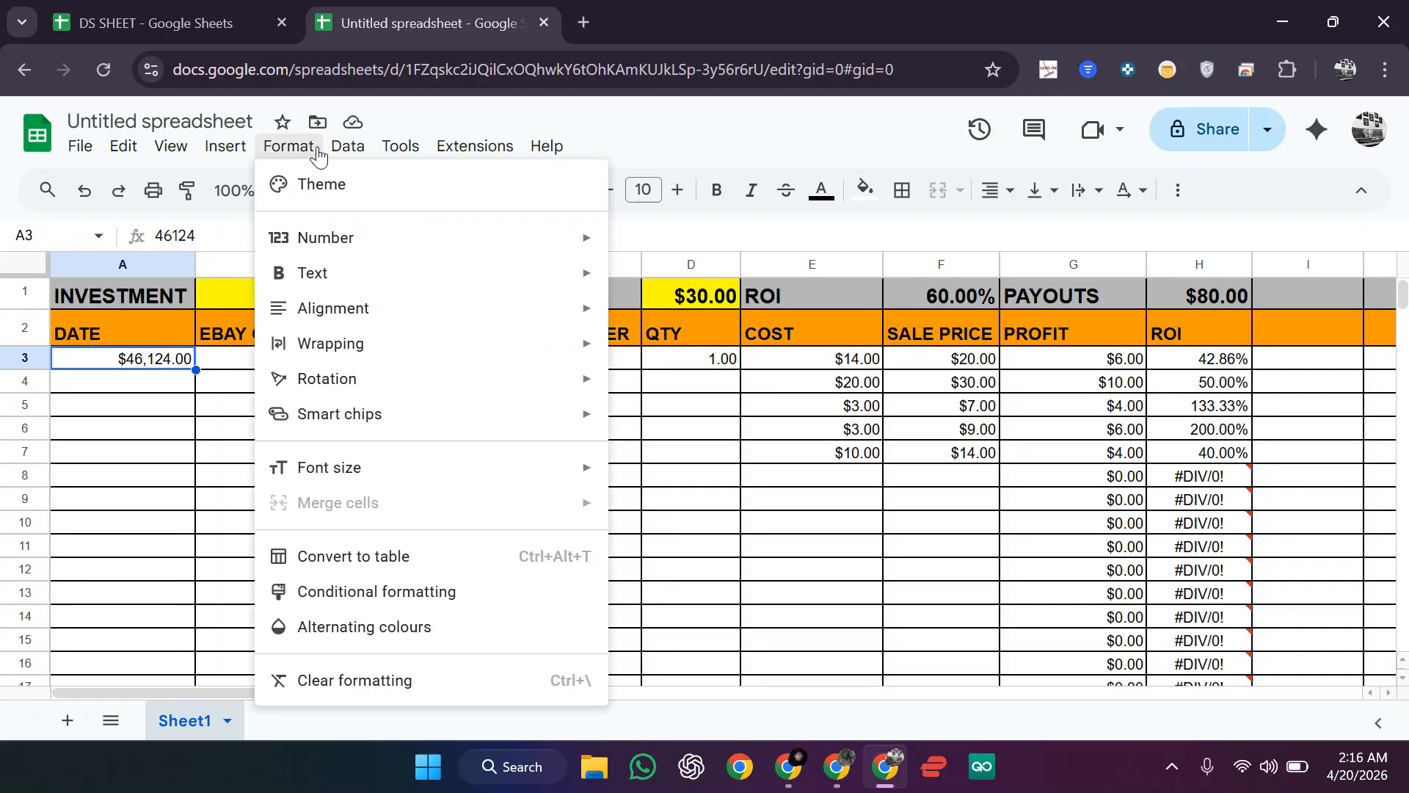
mouse_move(425, 236)
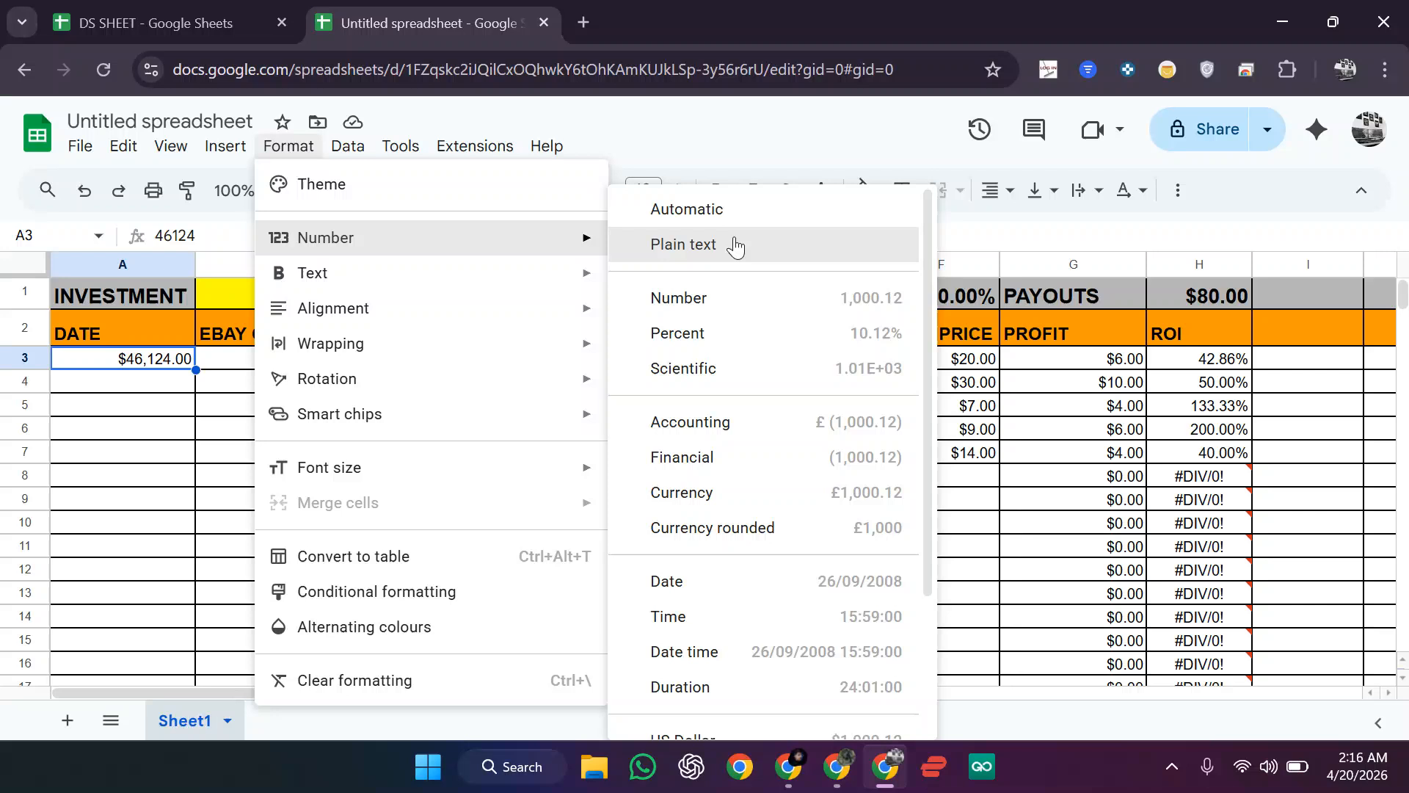
click(739, 314)
click(409, 560)
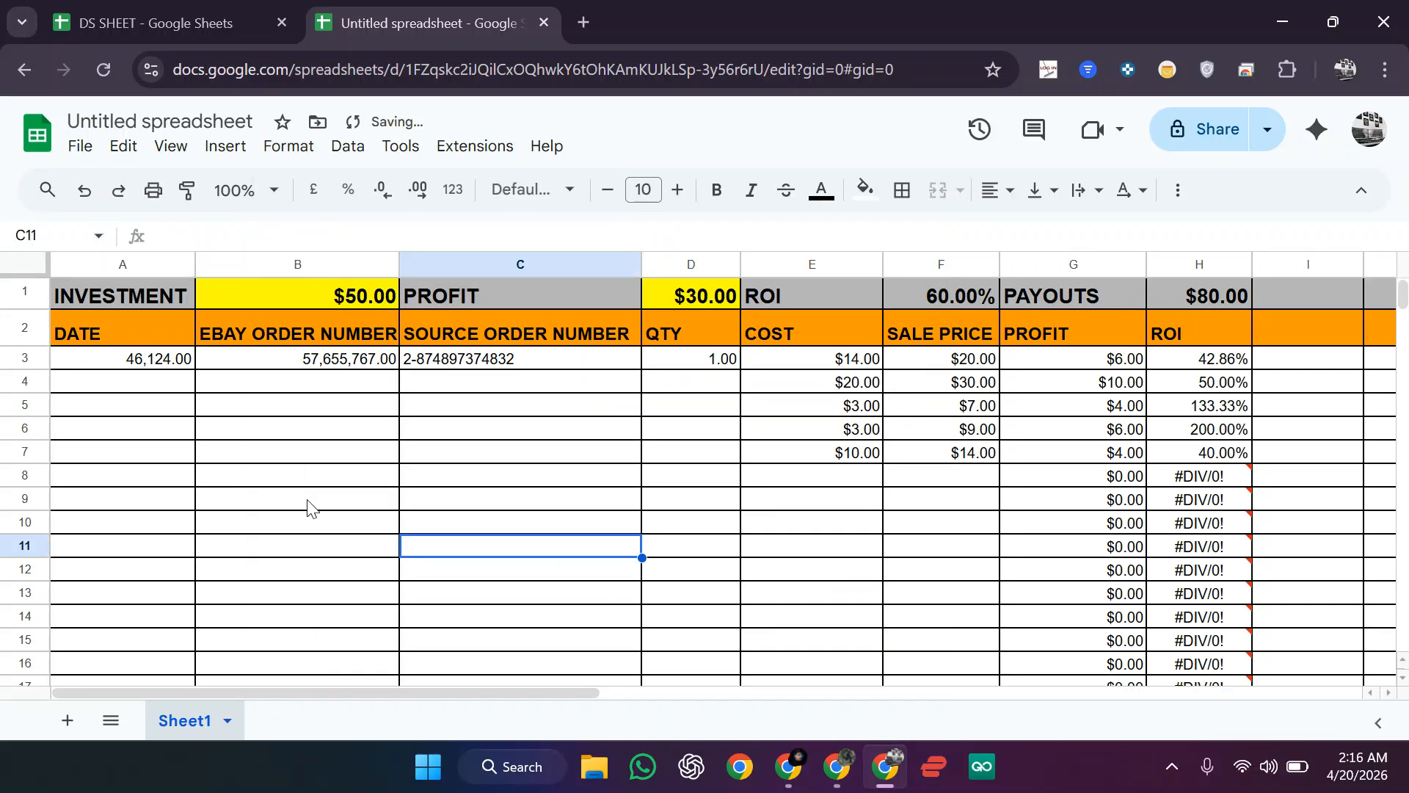
click(141, 371)
click(206, 236)
double_click(206, 235)
text(12)
key(Return)
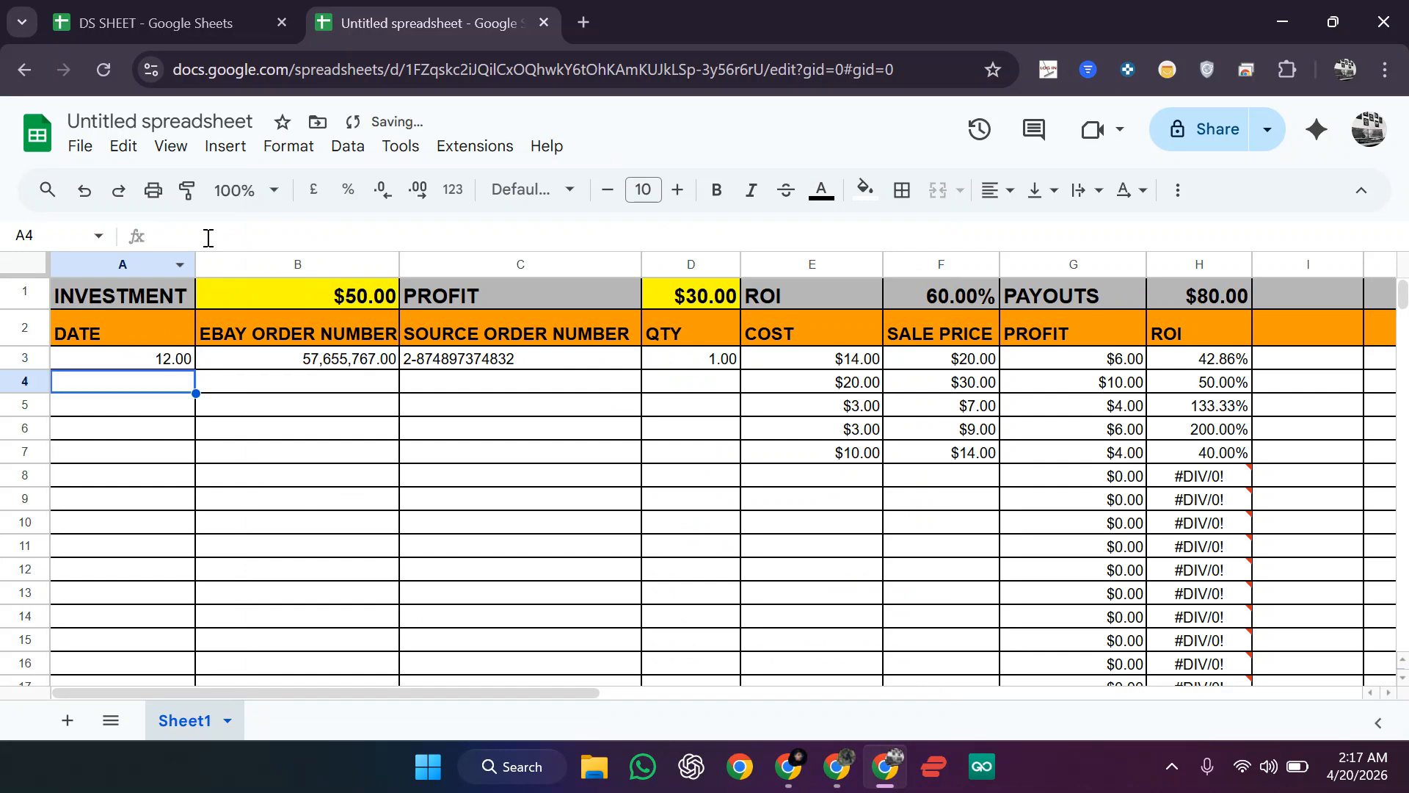
Step: Inspect A3 and the row 4 entries, then bring the Ireland eBay order spreadsheet forward
click(156, 364)
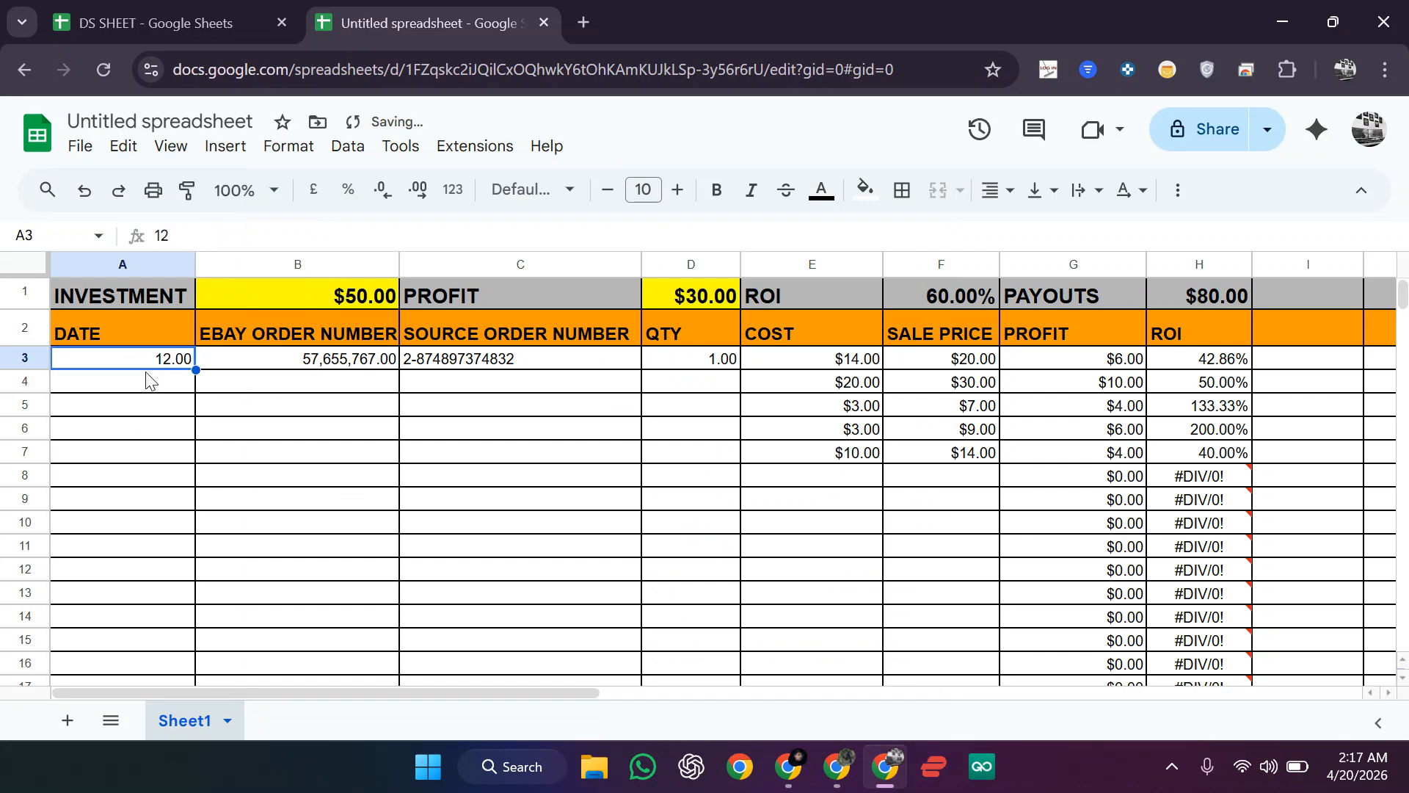
click(155, 388)
click(155, 454)
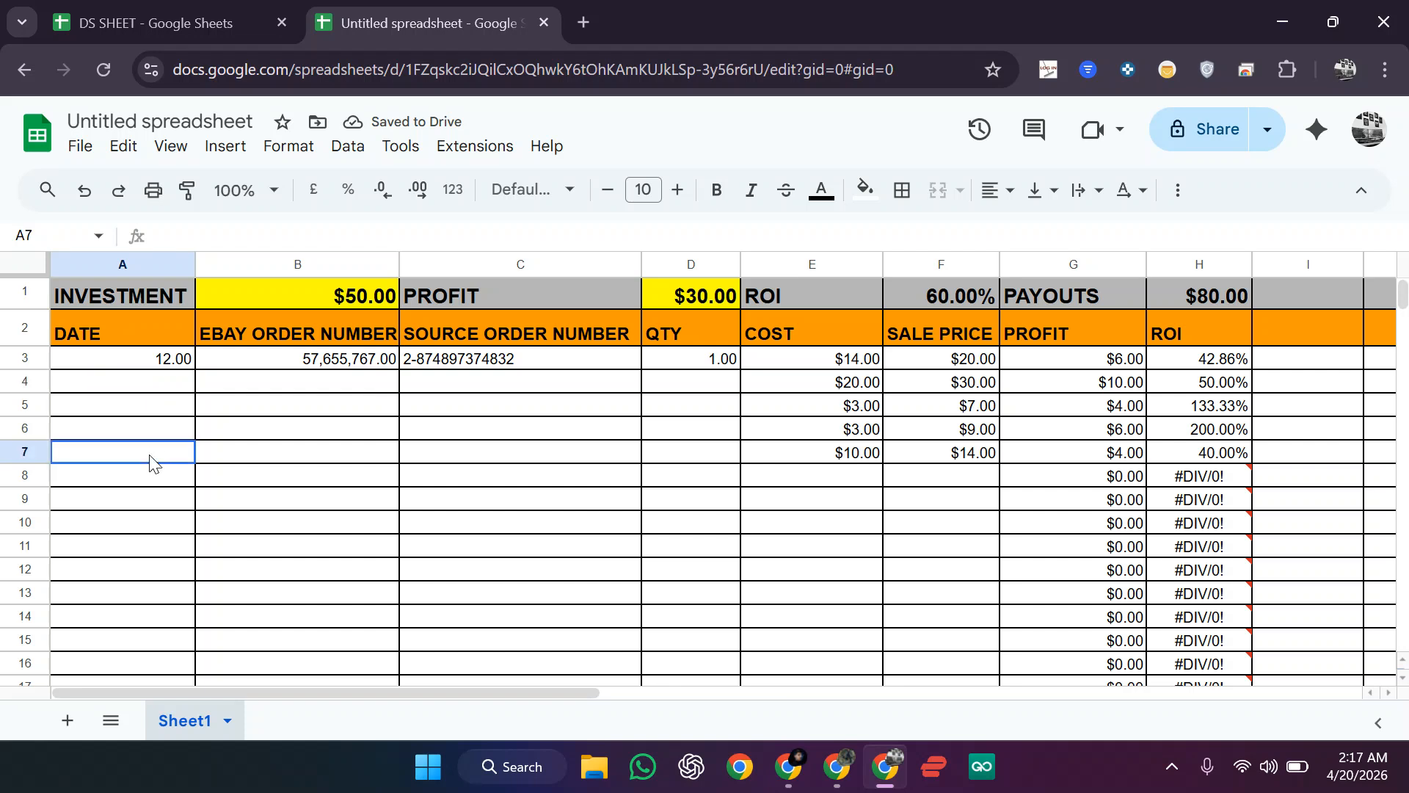
click(278, 383)
click(476, 399)
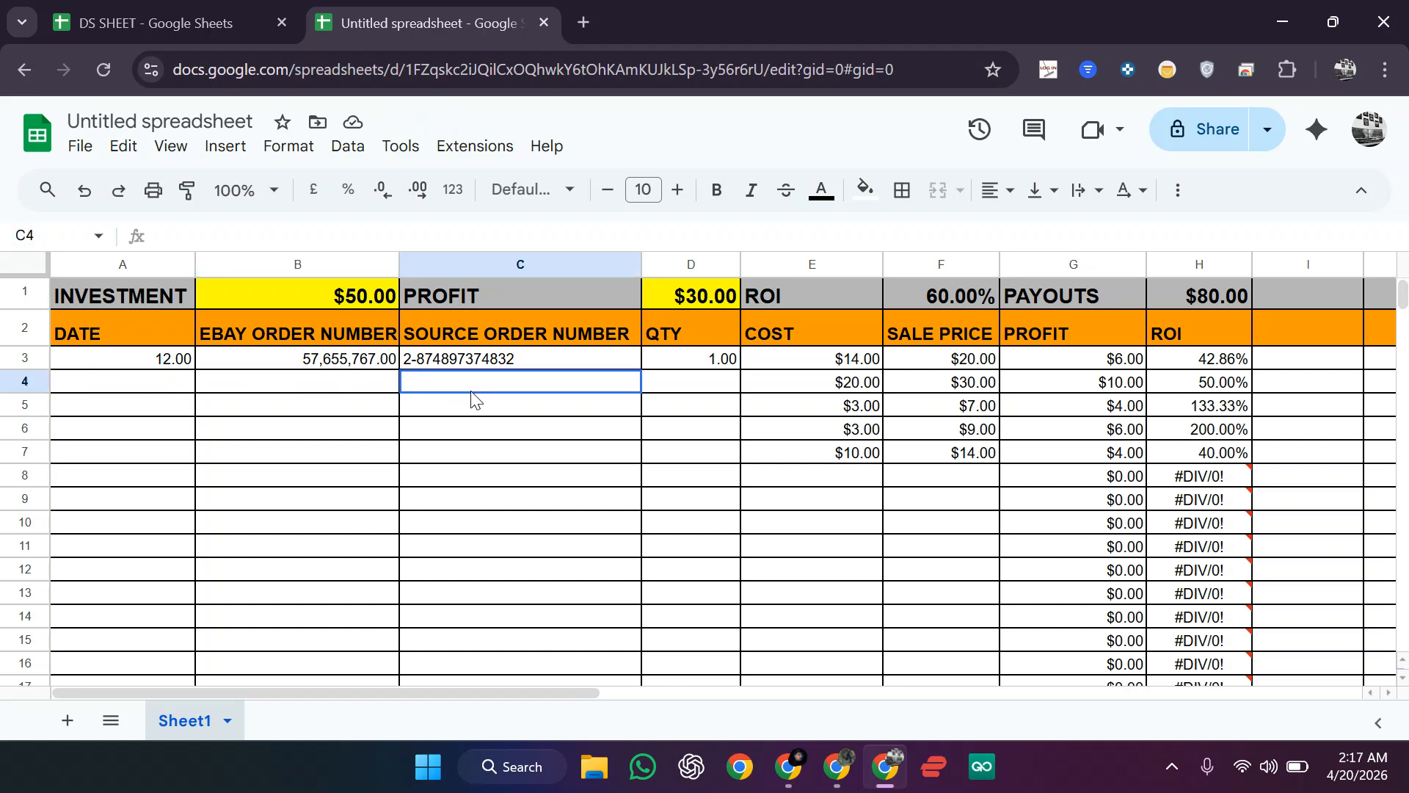
click(708, 391)
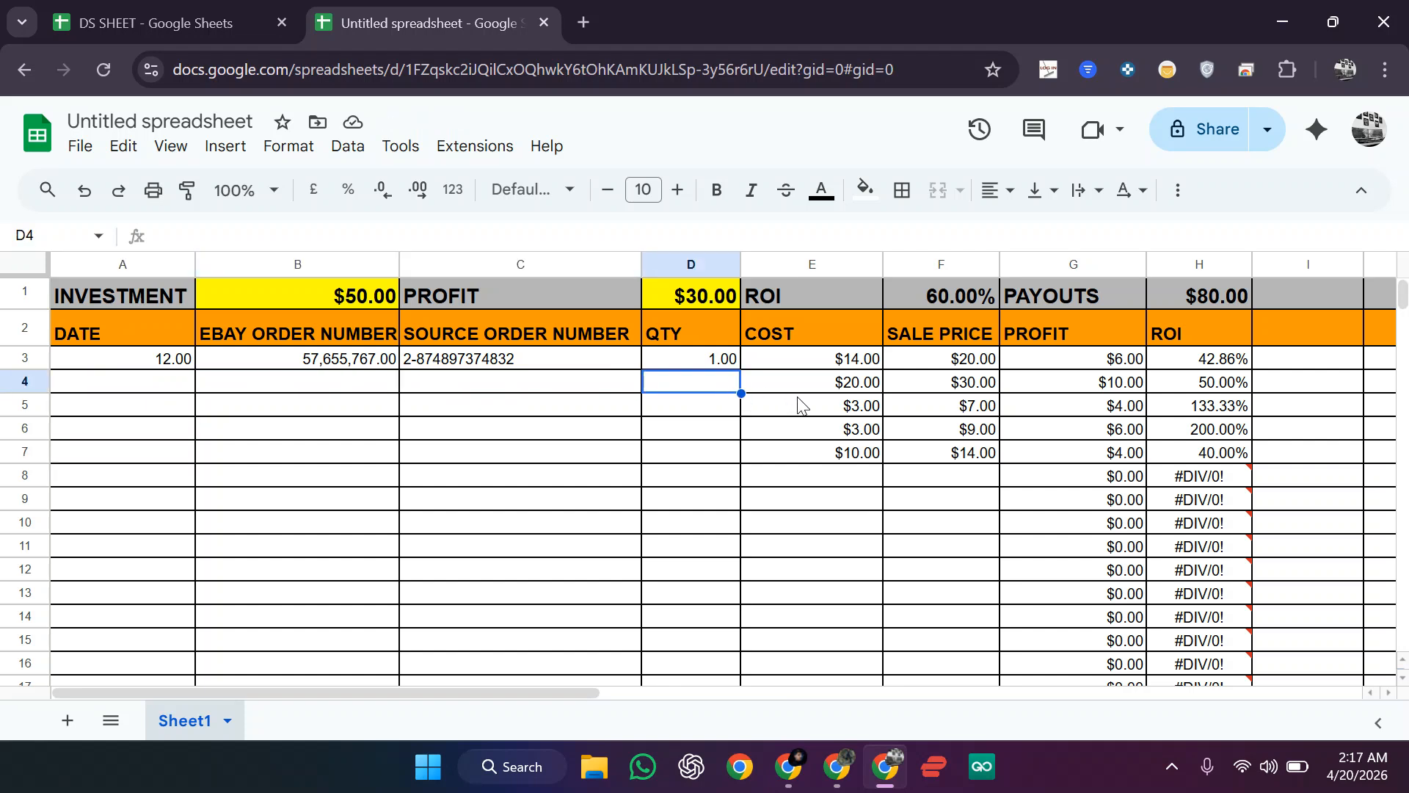
click(813, 390)
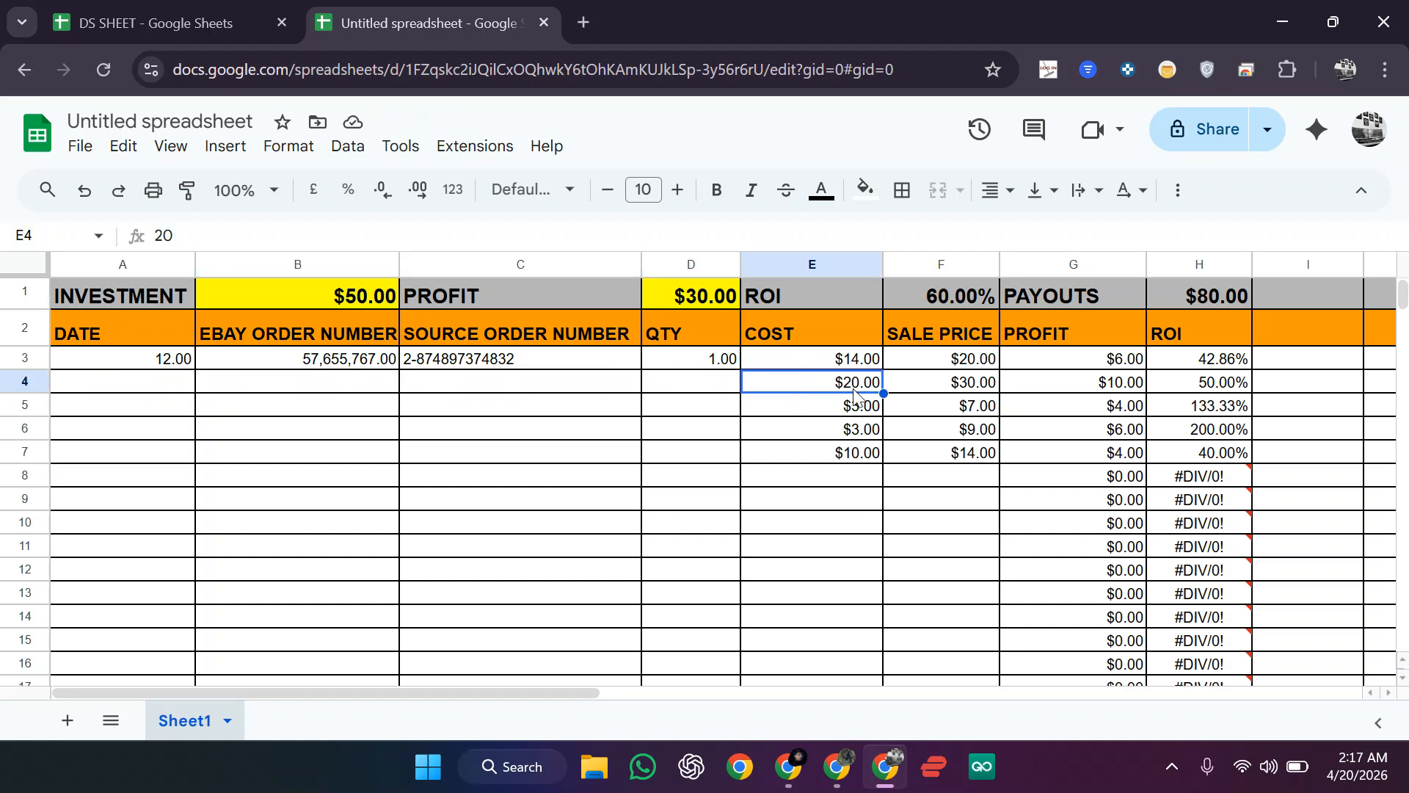
double_click(848, 389)
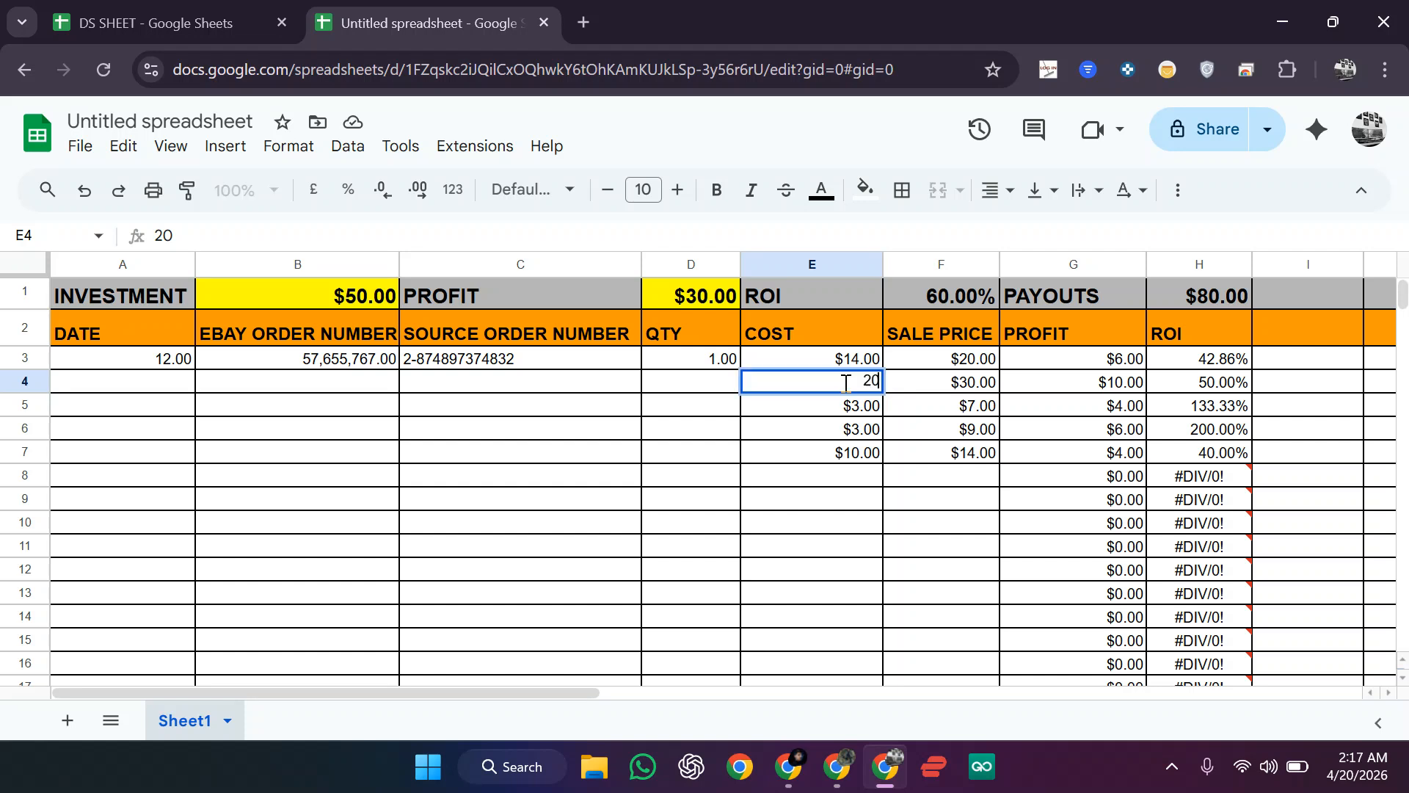
click(980, 395)
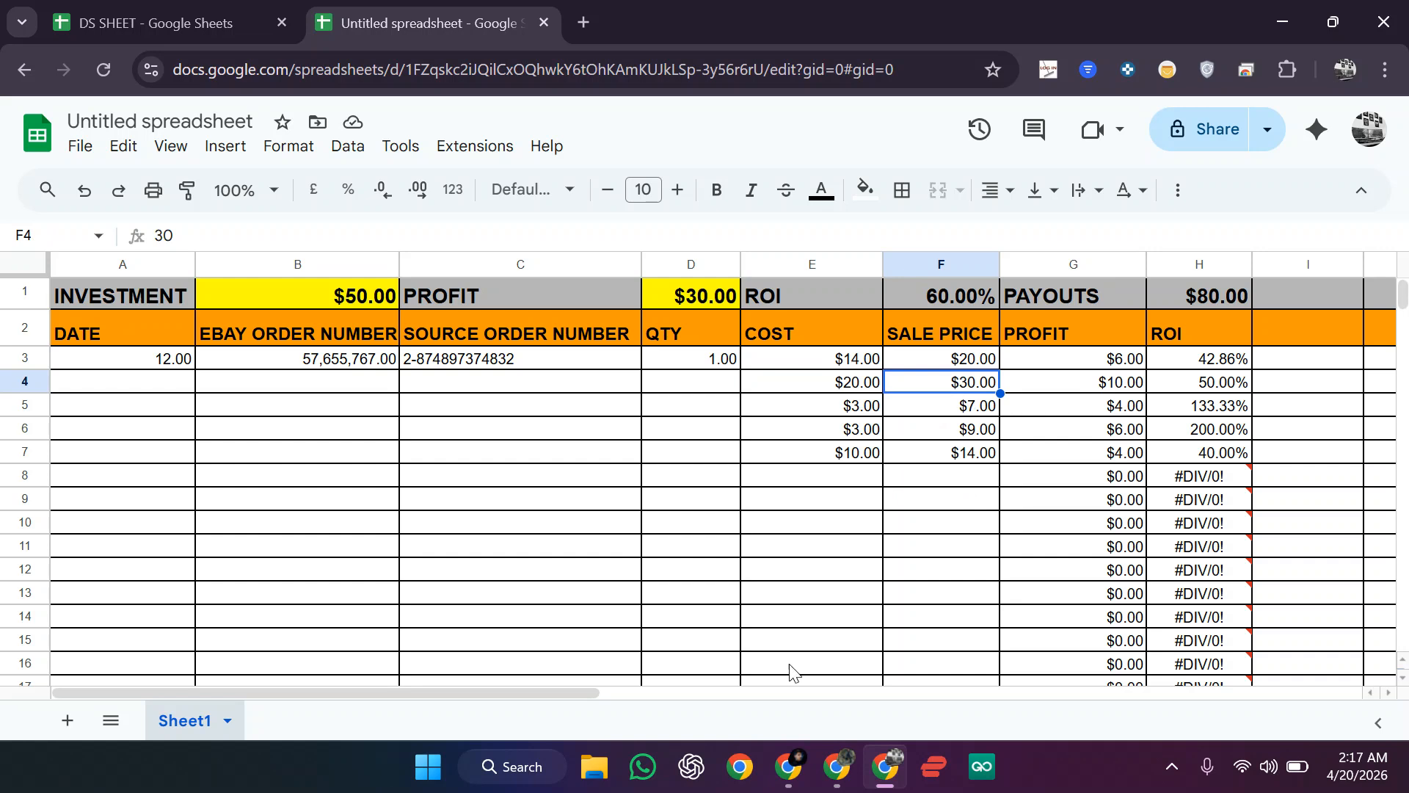
click(790, 766)
click(754, 698)
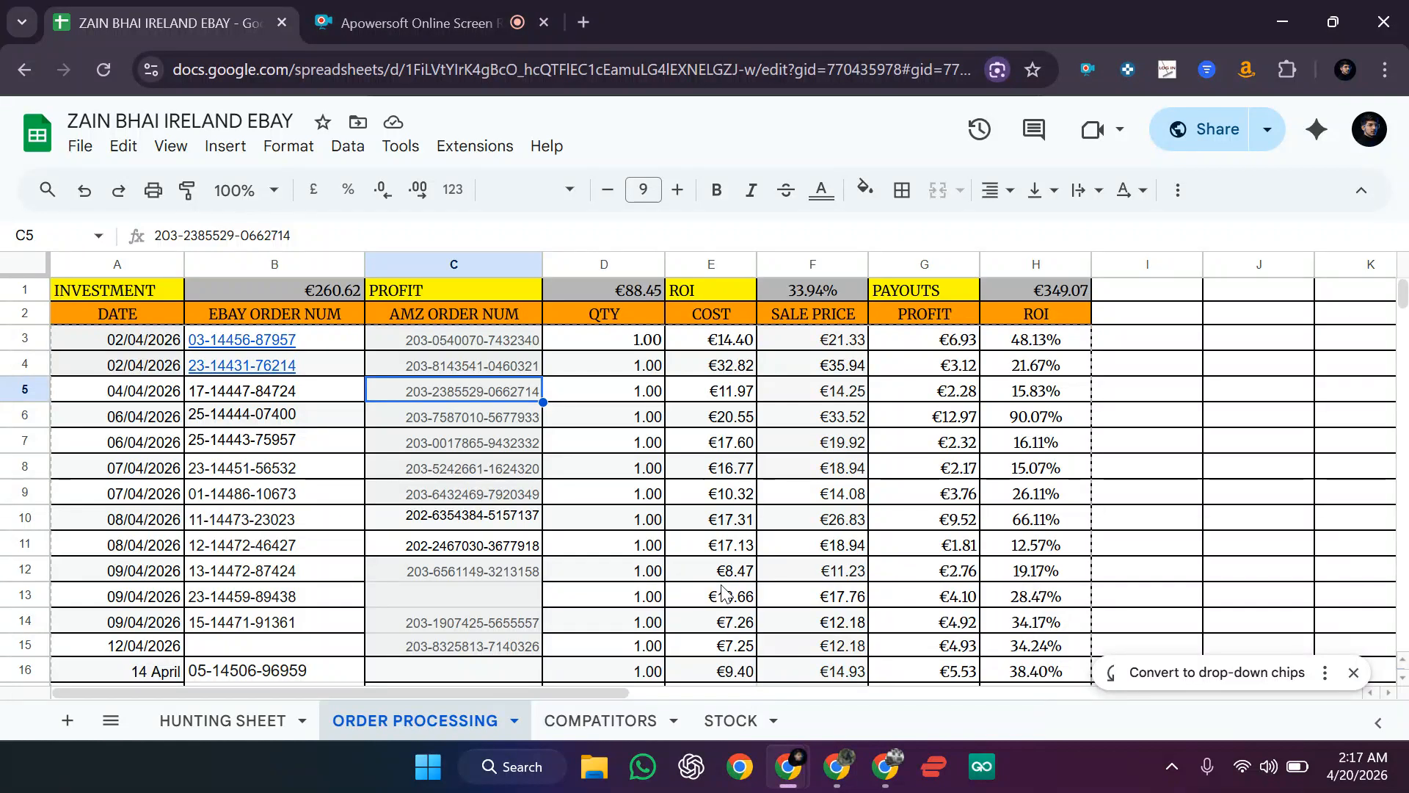
Step: In a new tab, open eBay Seller Hub's All orders list and the wireless charger order's details
click(584, 22)
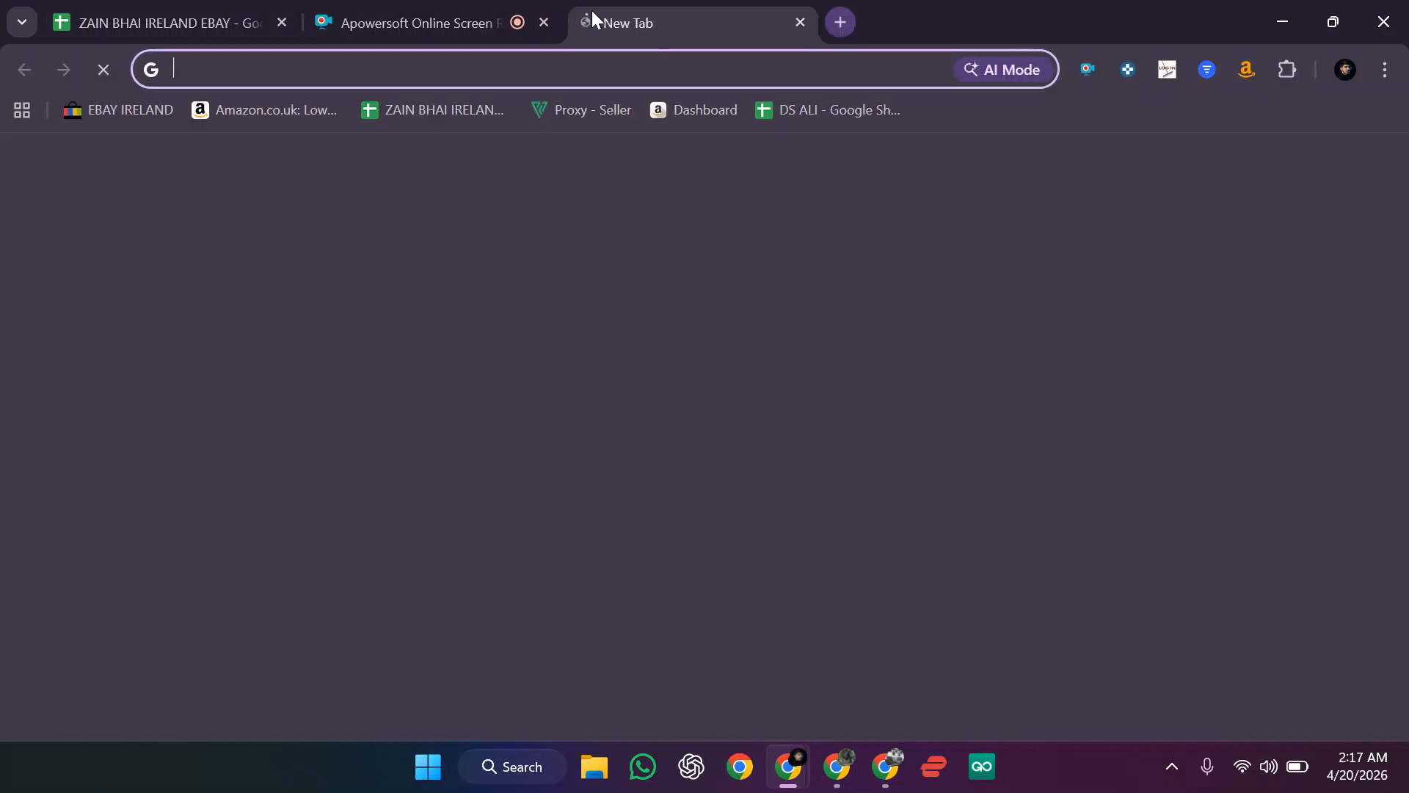
click(138, 120)
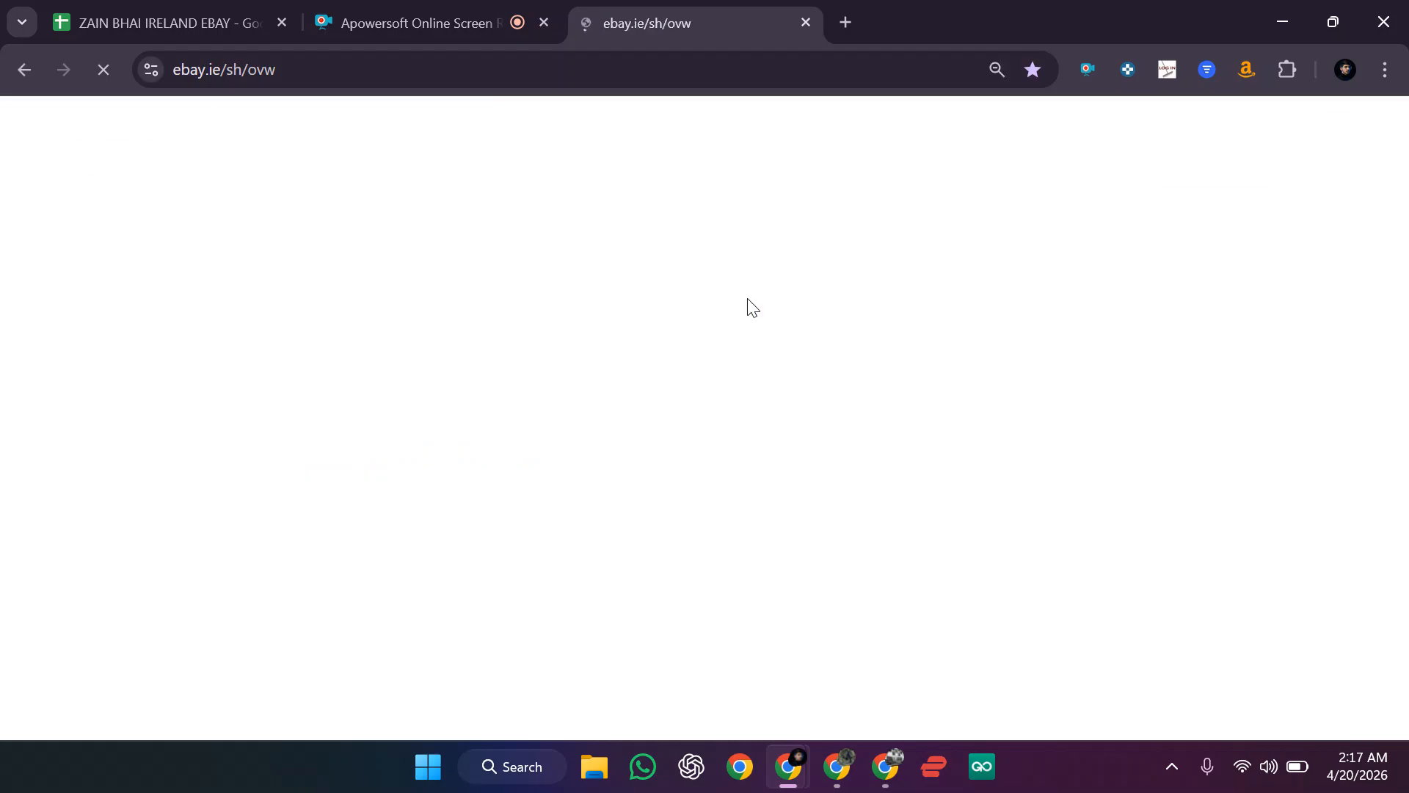
mouse_move(189, 244)
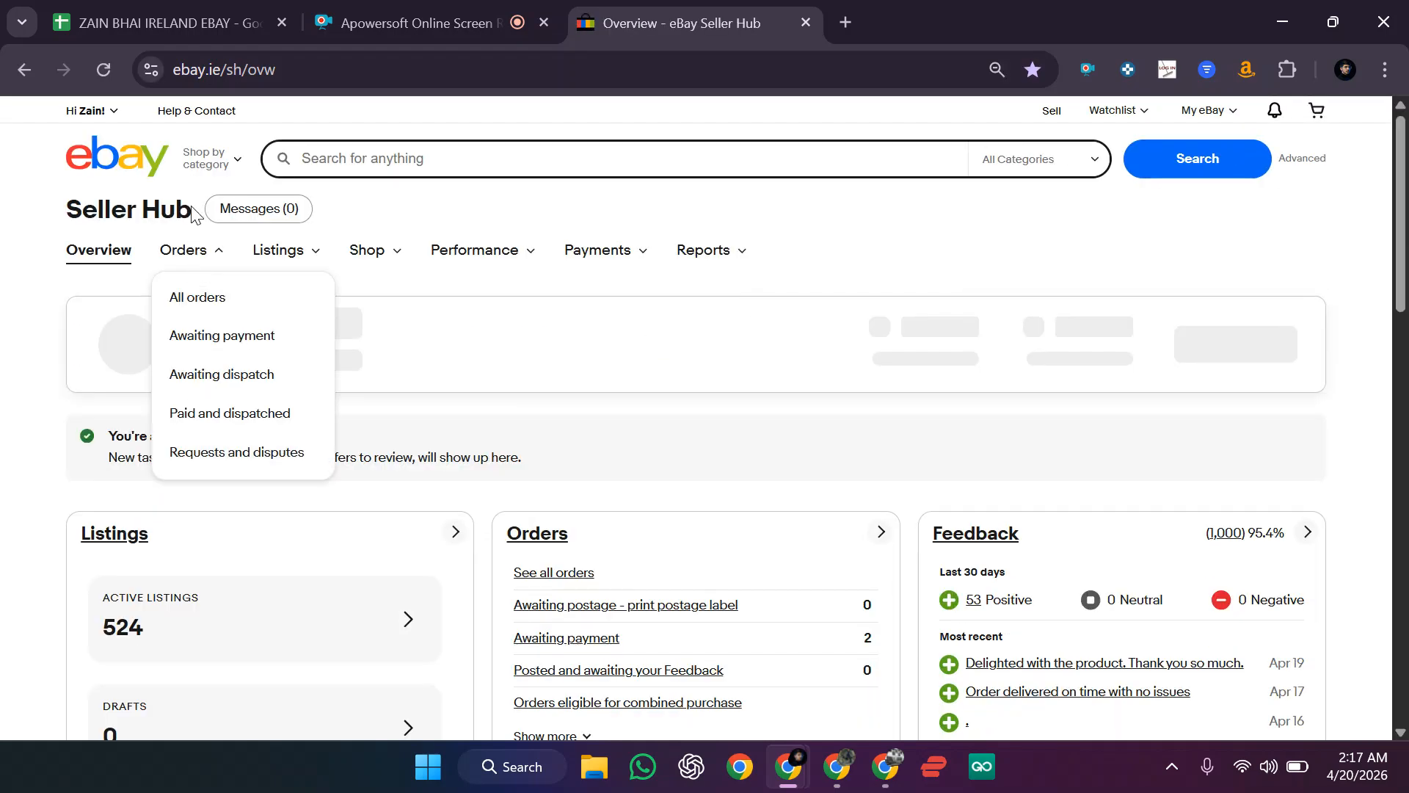
click(212, 291)
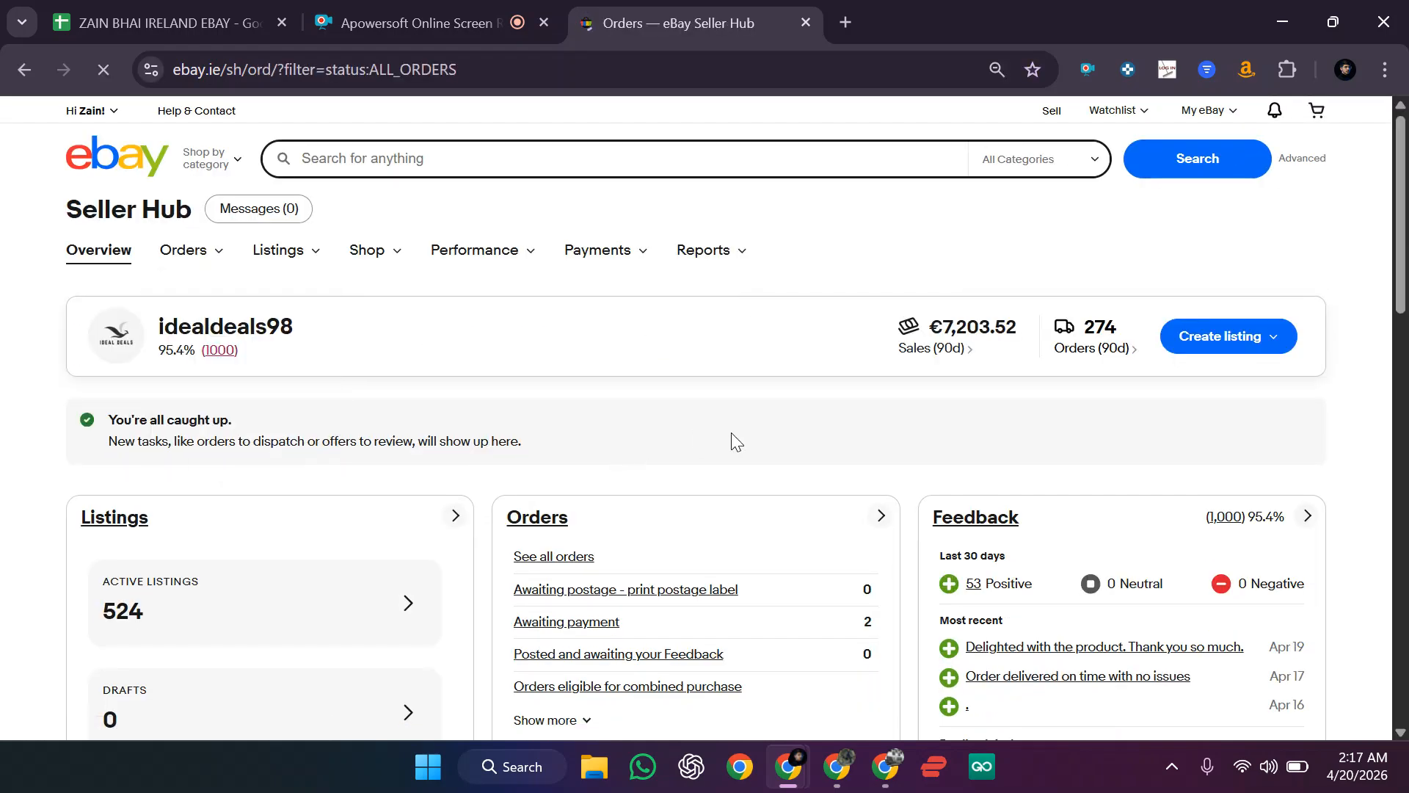
scroll(661, 477, down, 2)
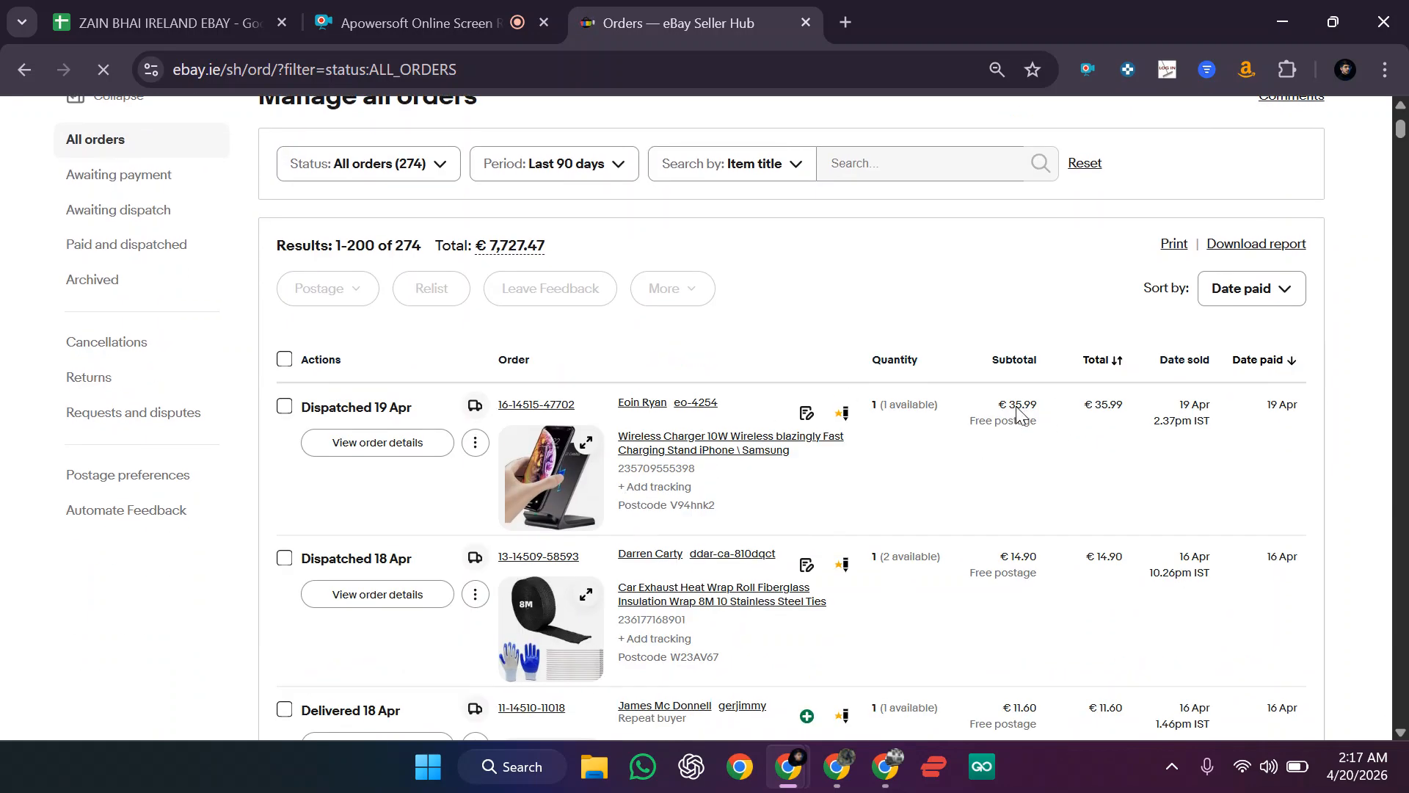
click(423, 444)
Step: Select the €32.40 order earnings amount on the order details page
scroll(424, 446, down, 10)
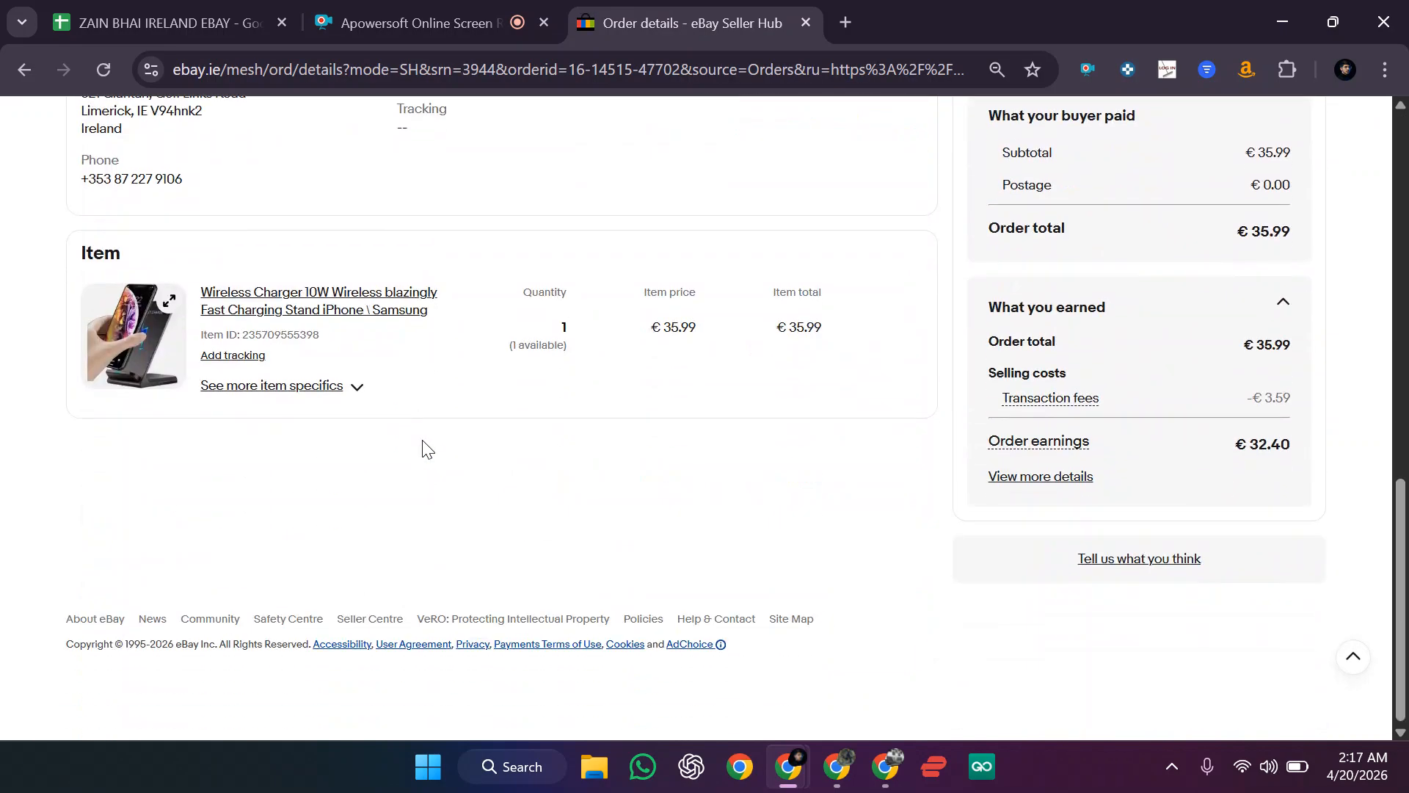
drag(1248, 456, 1261, 447)
click(1262, 454)
triple_click(1246, 447)
Step: Back in the spreadsheet, open the G4 profit formula for editing, then switch browser windows
click(1284, 22)
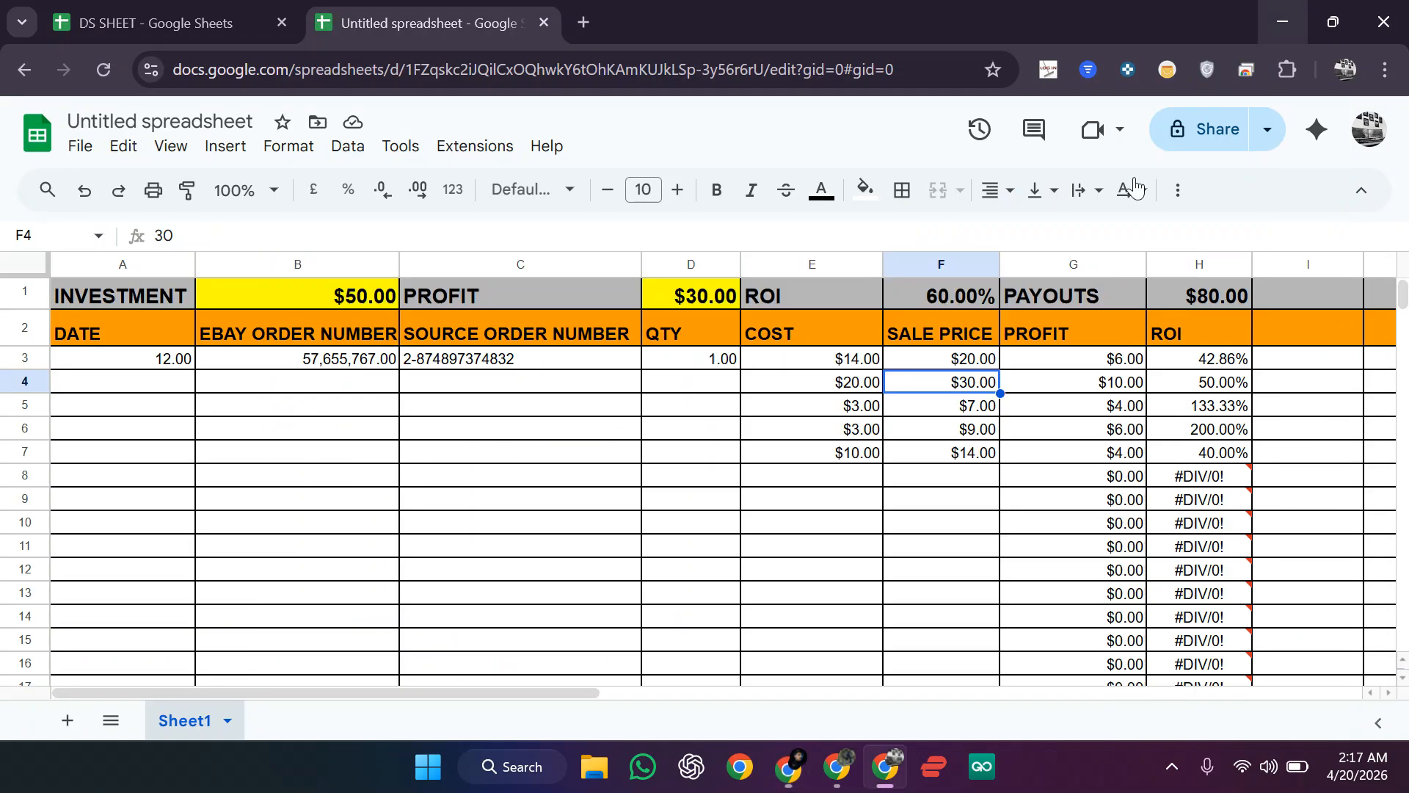
click(1047, 478)
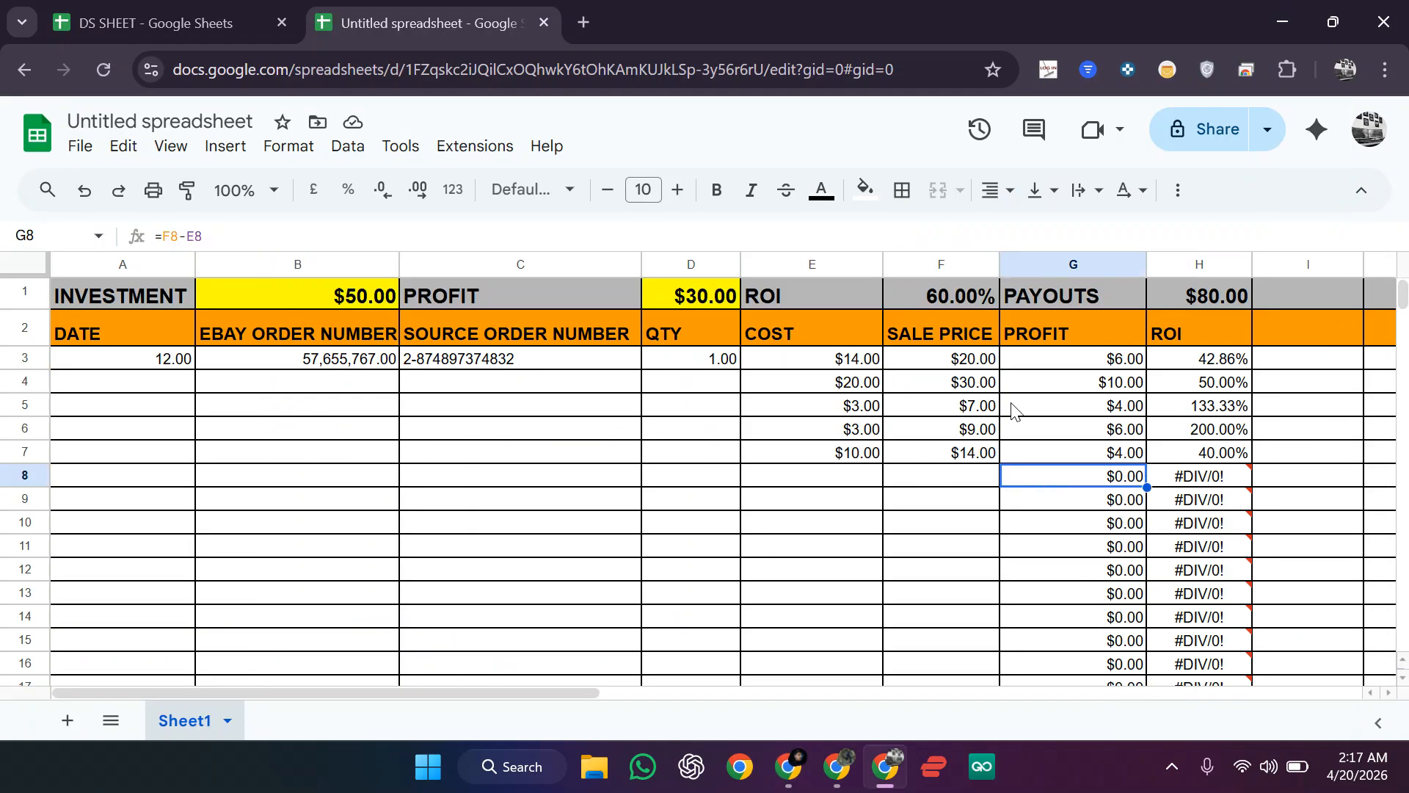
click(1070, 387)
double_click(1056, 385)
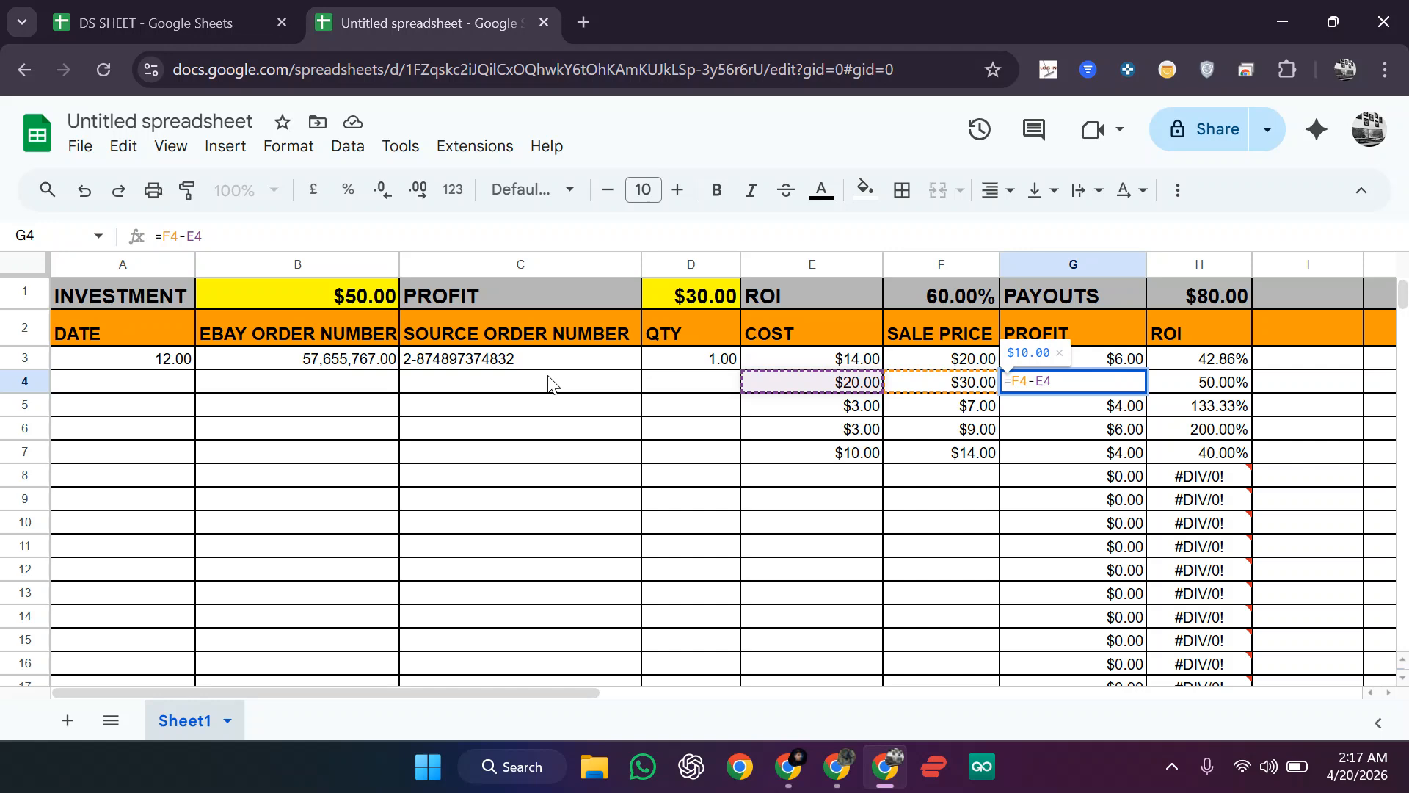
click(837, 767)
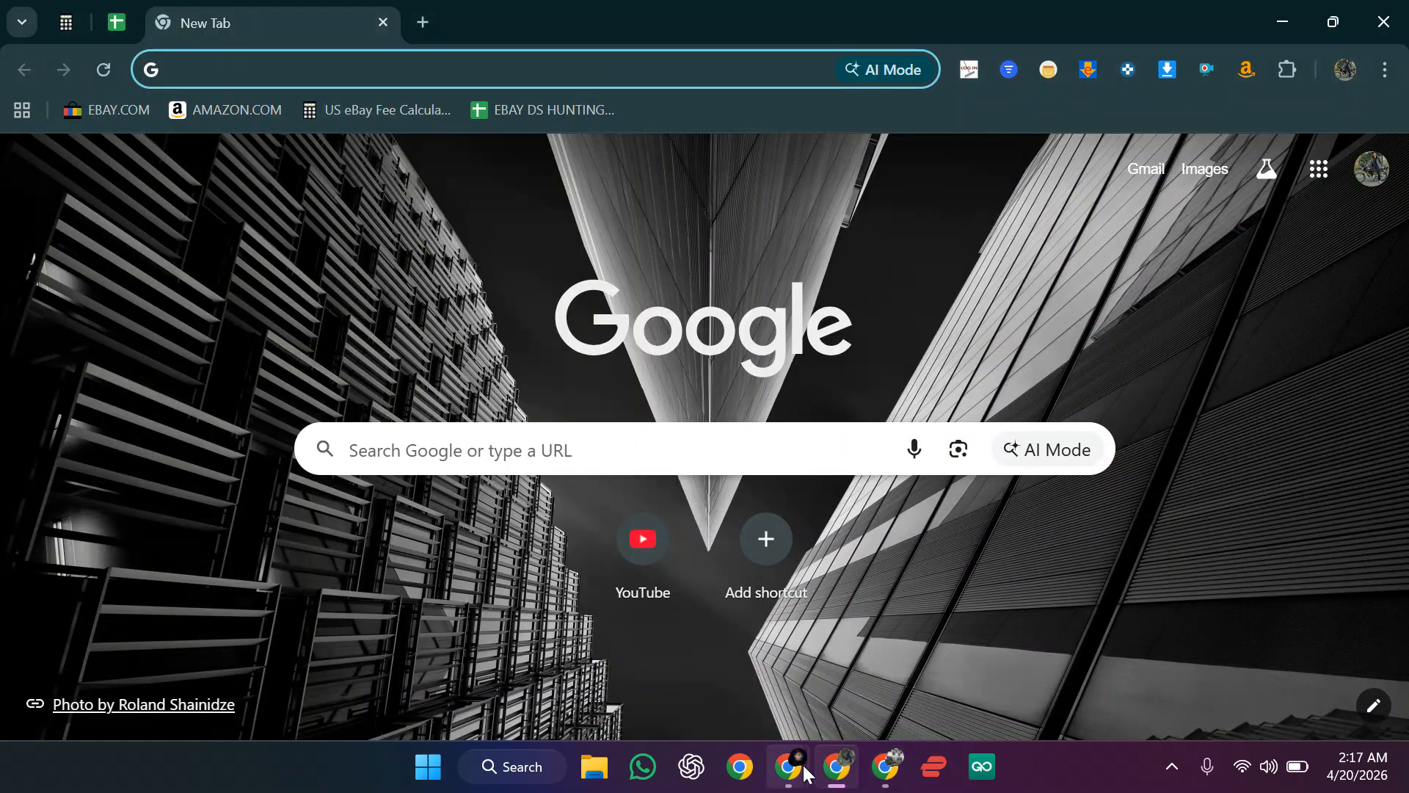
Step: Bring the order details window forward and check that the Apowersoft recorder is still running at 00:12:49
mouse_move(807, 774)
click(669, 683)
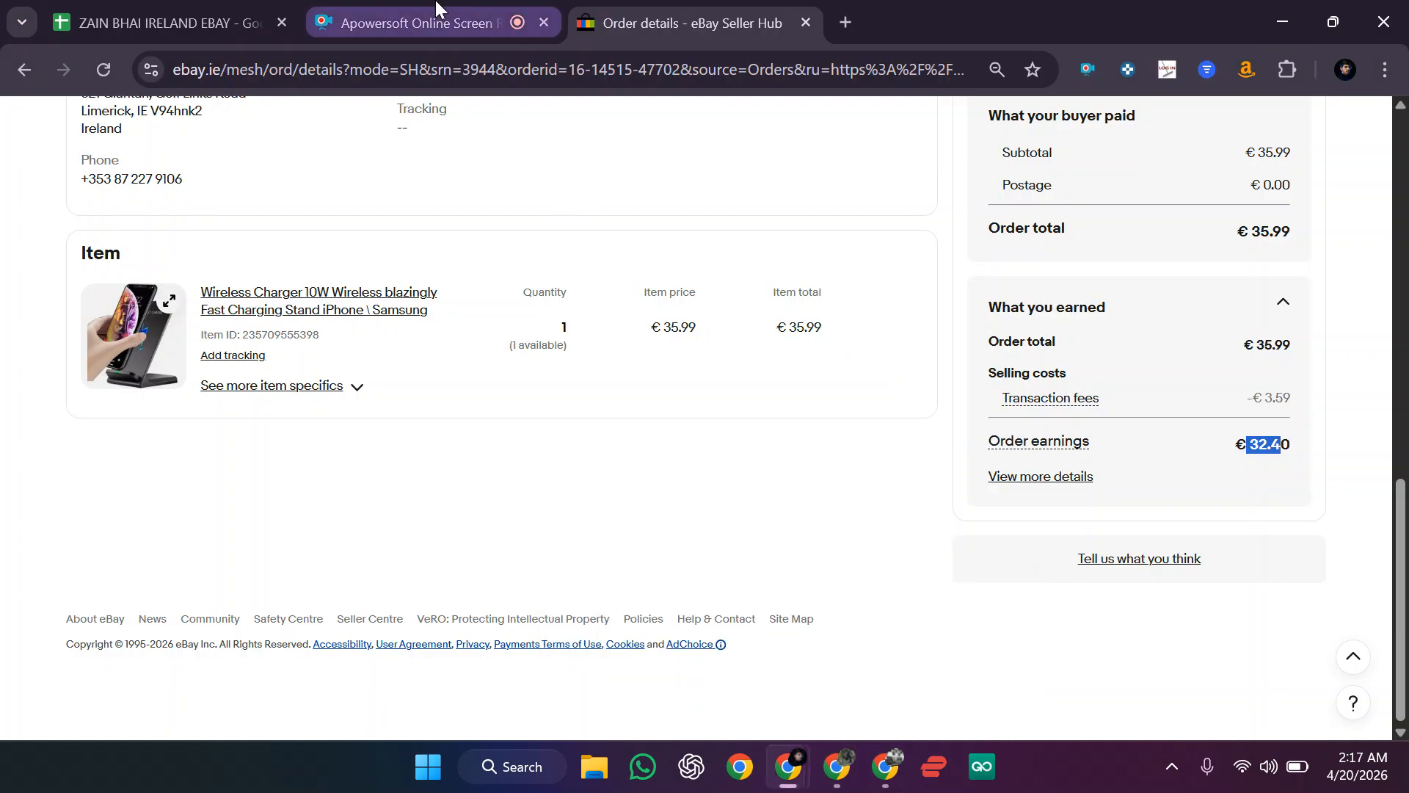
click(435, 23)
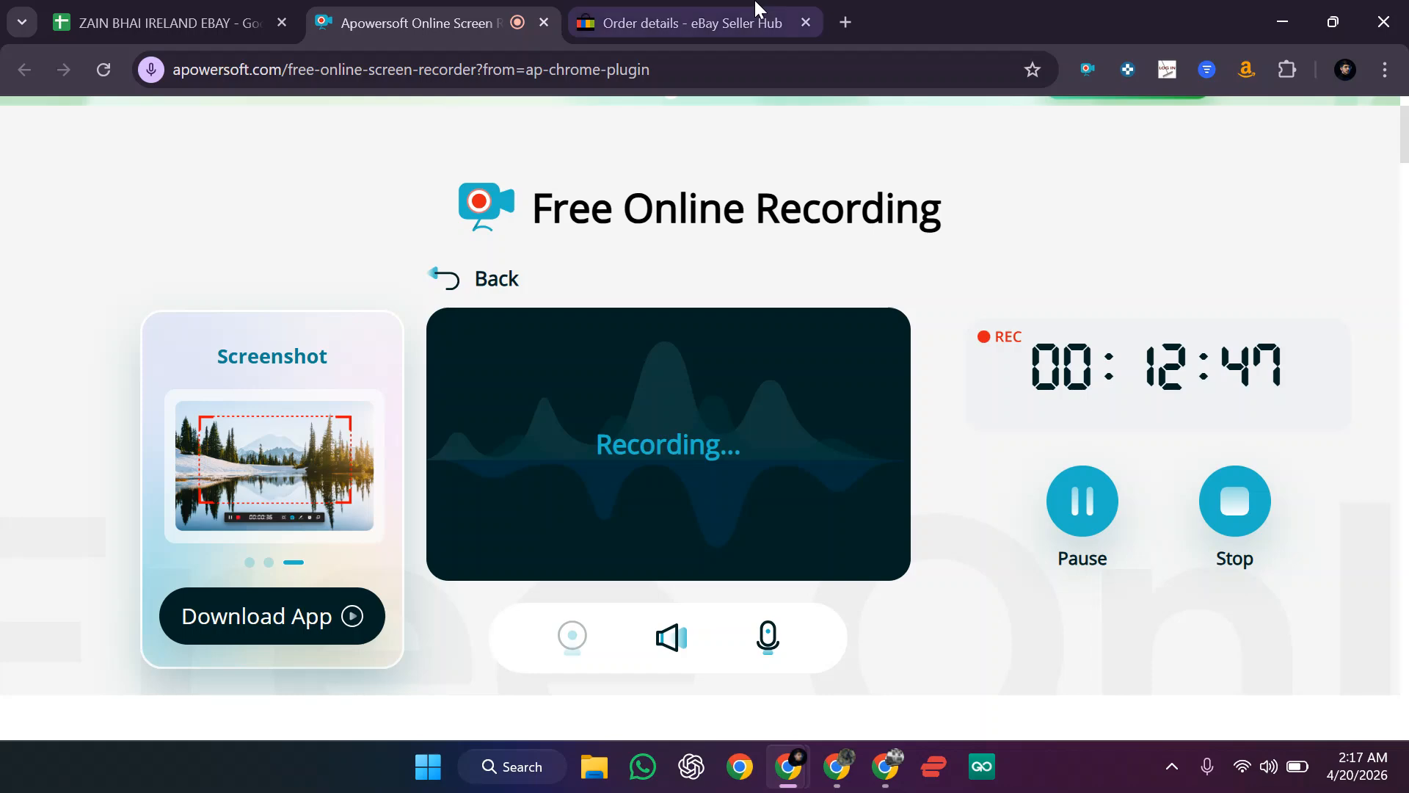
click(704, 11)
click(490, 9)
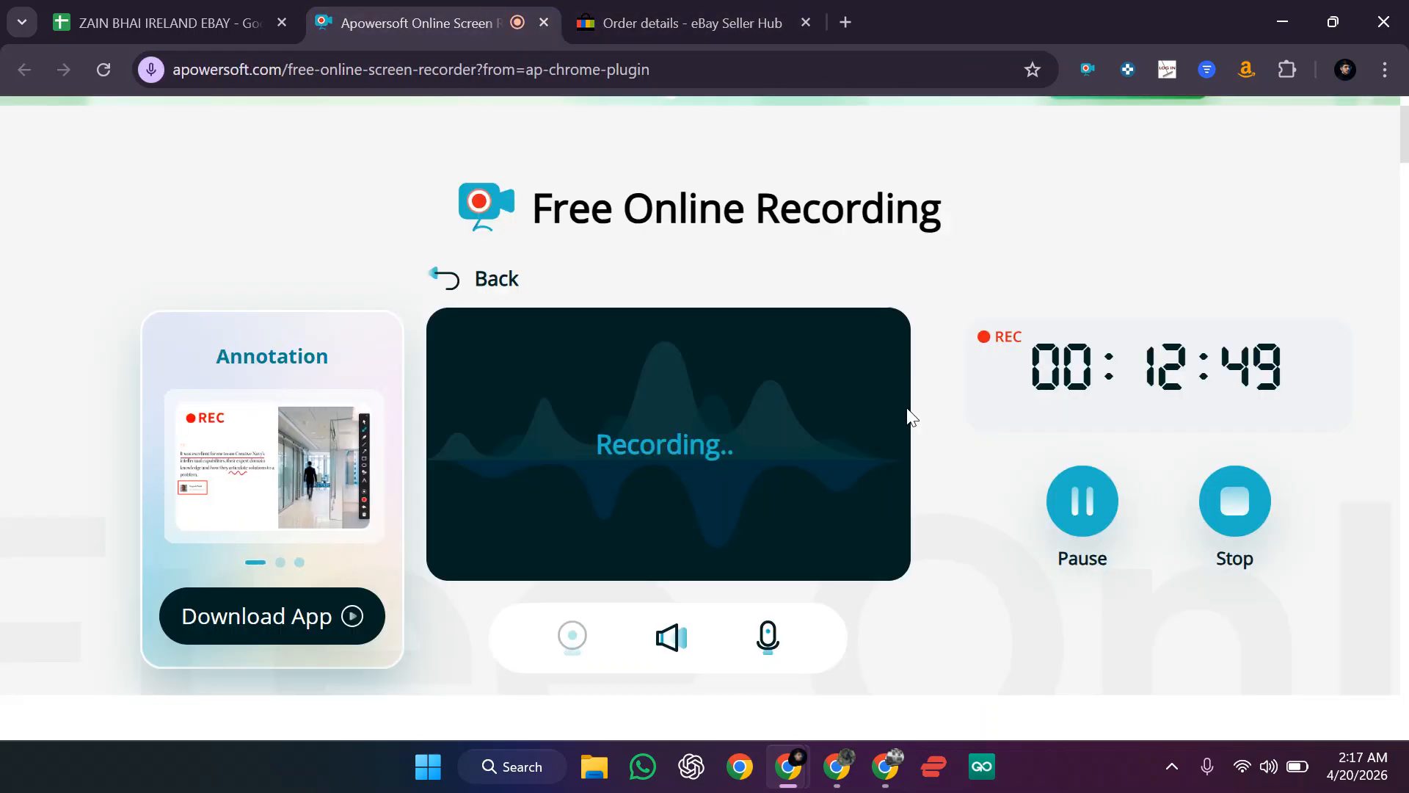